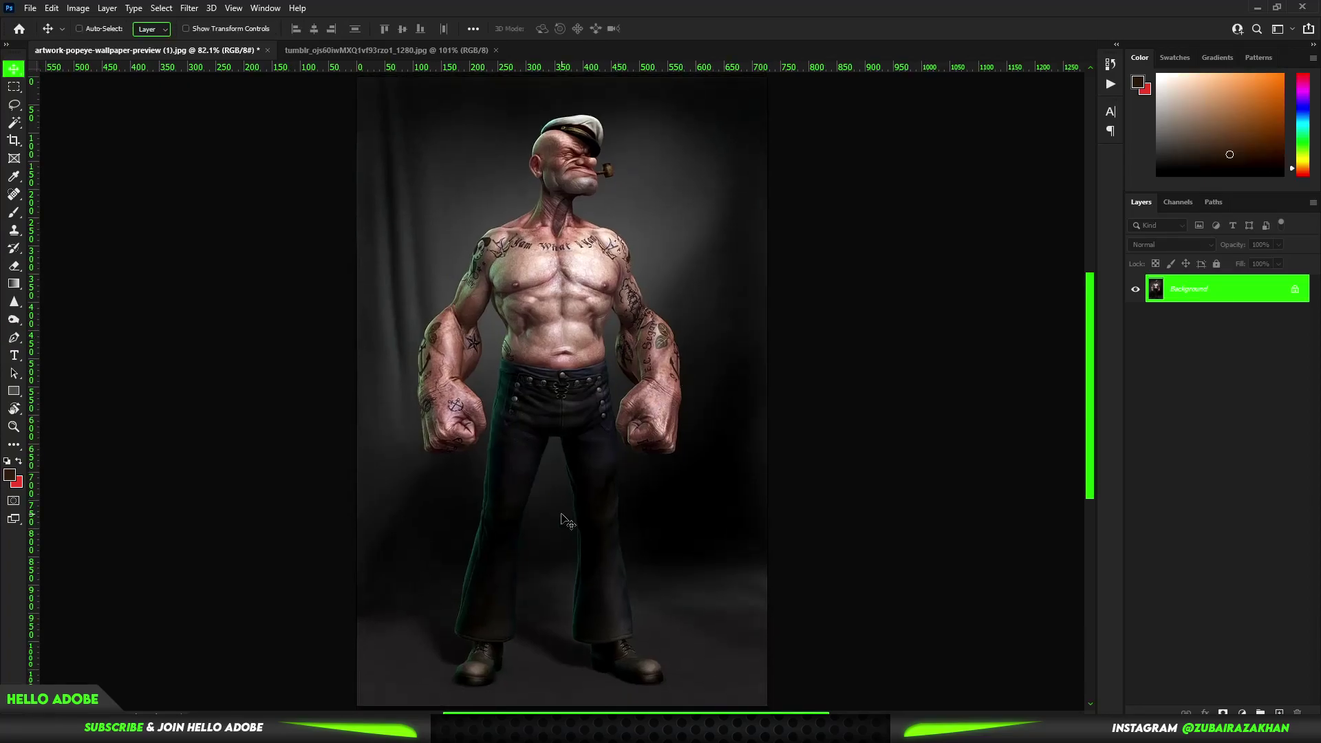
- Zoom in on the Popeye artwork and hide the panels to enlarge the canvas
scroll(565, 521, "up", 3)
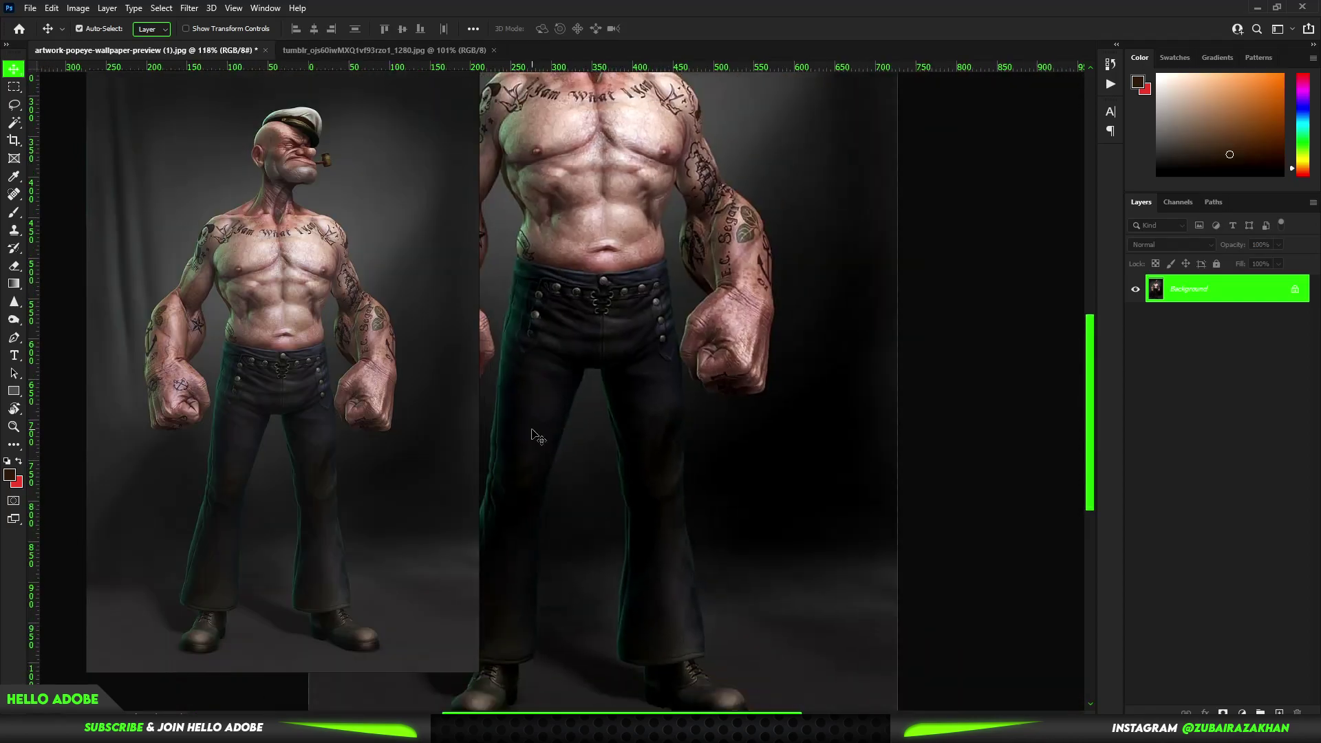
key("Tab")
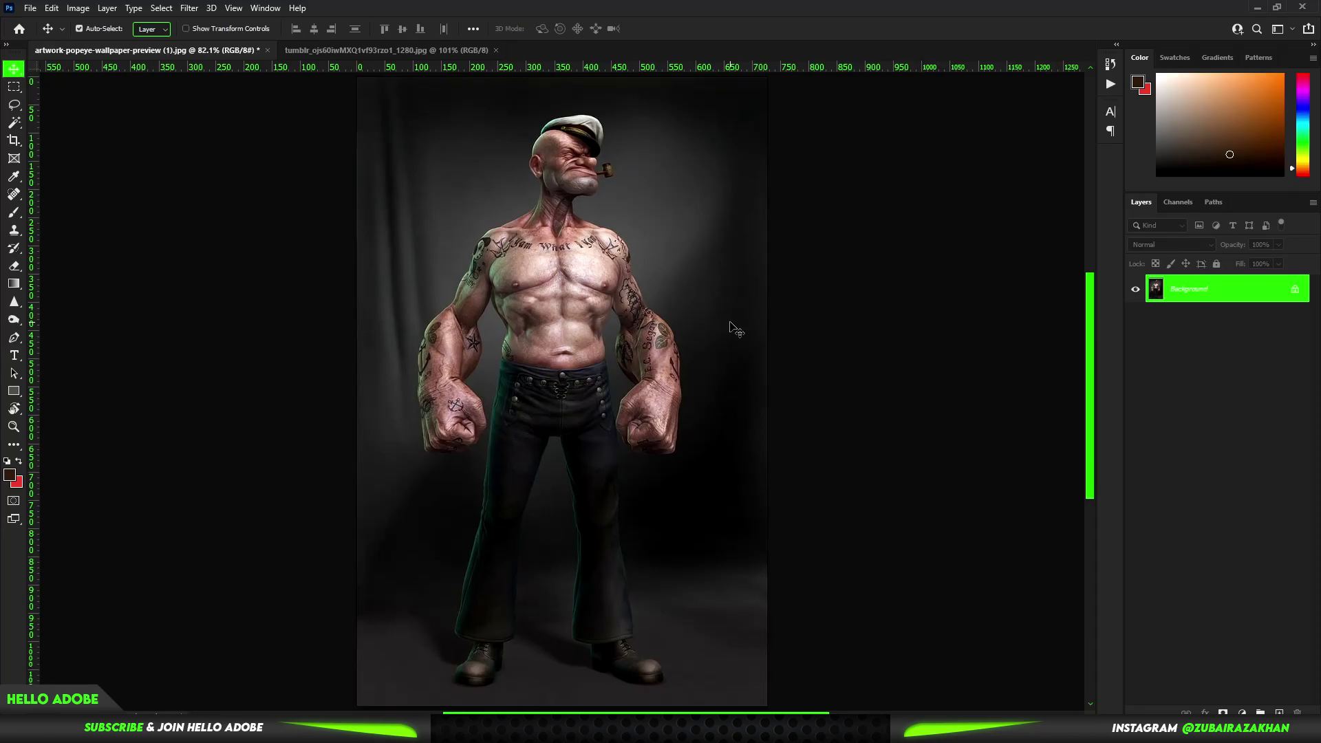
scroll(619, 454, "up", 3)
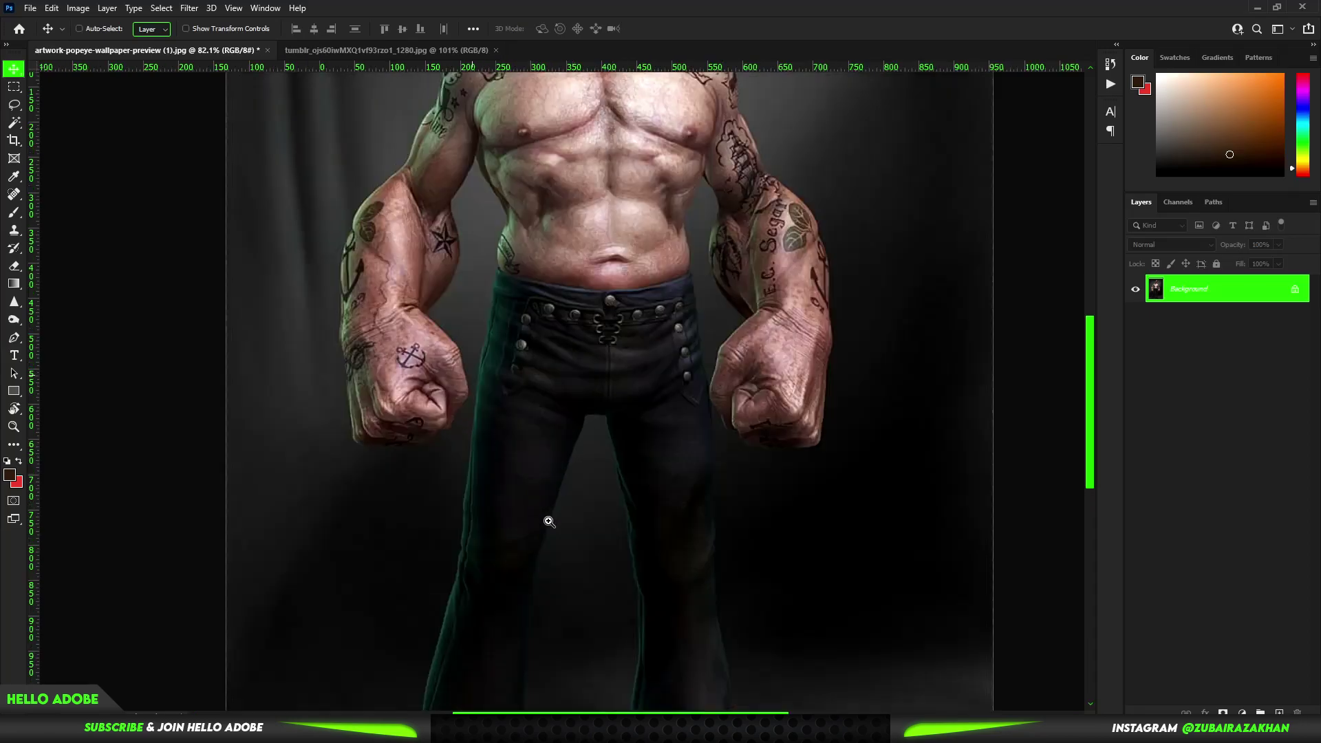
key("Tab")
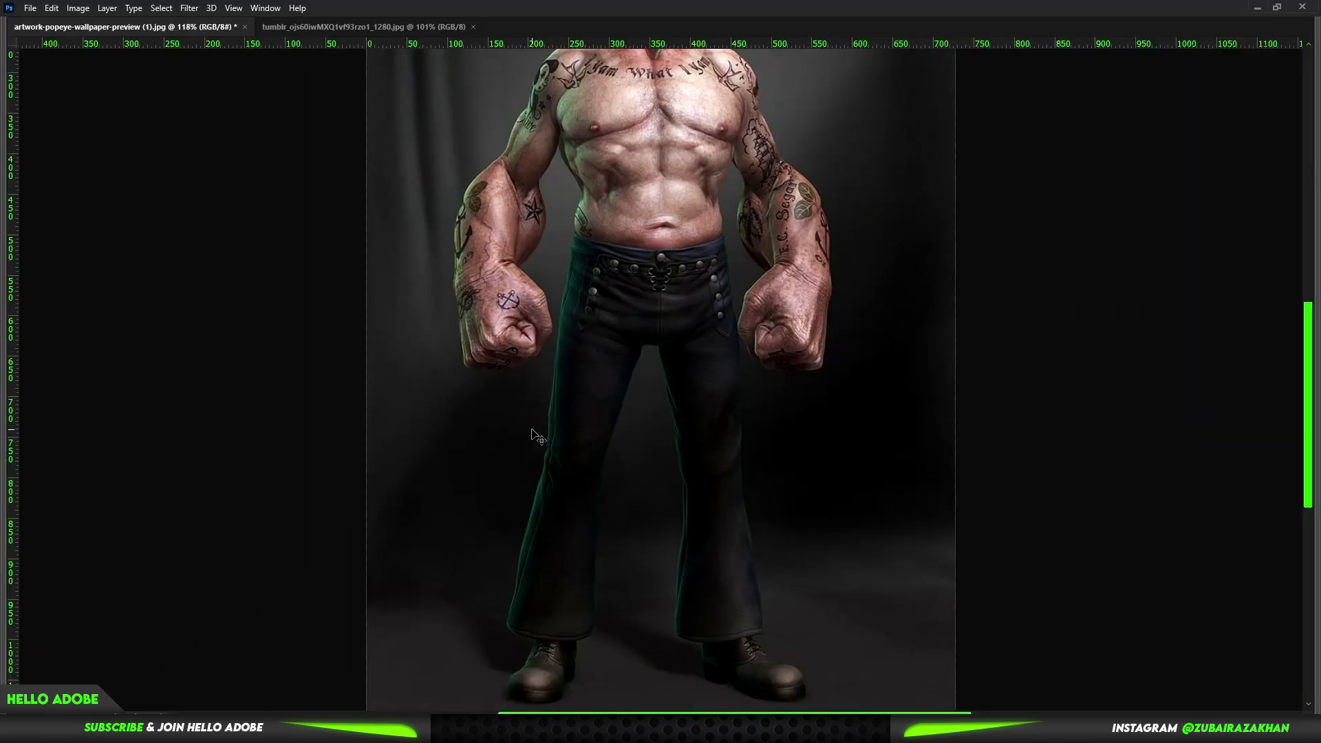
scroll(625, 614, "up", 5)
scroll(617, 670, "up", 3)
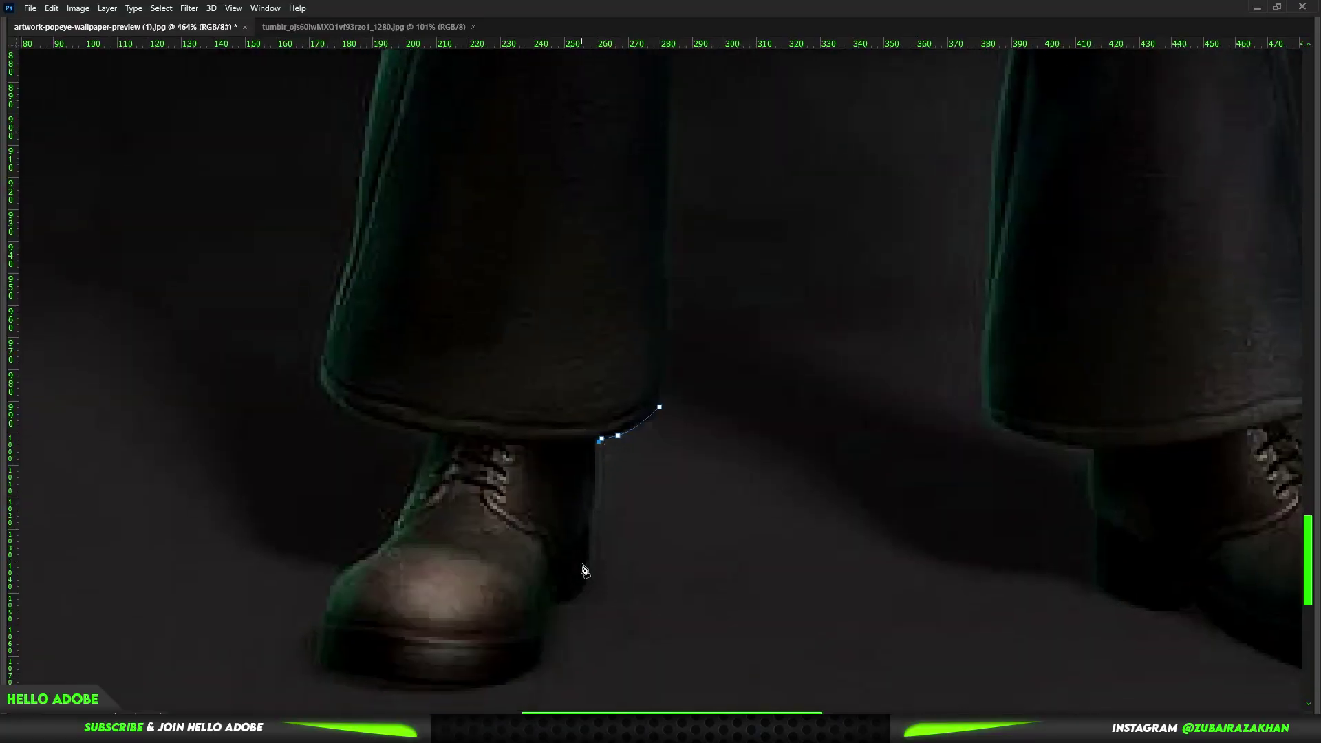
- Trace the outline along the boot's left side up toward the trouser hem
left_click(567, 598)
mouse_move(550, 625)
left_mouse_down()
mouse_move(612, 509)
mouse_move(674, 460)
left_mouse_up()
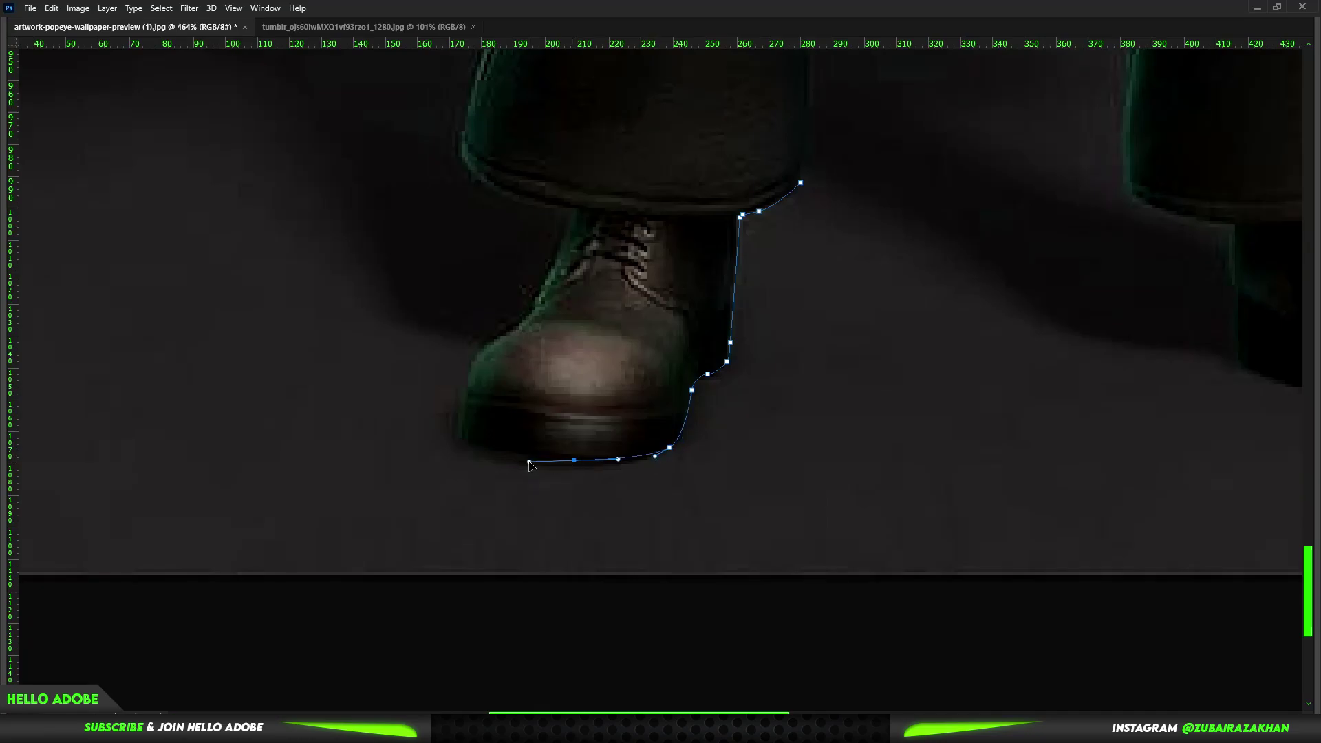
left_click_drag(459, 442, 664, 469)
left_click(663, 671)
left_click(702, 630)
left_click(759, 544)
left_click(769, 512)
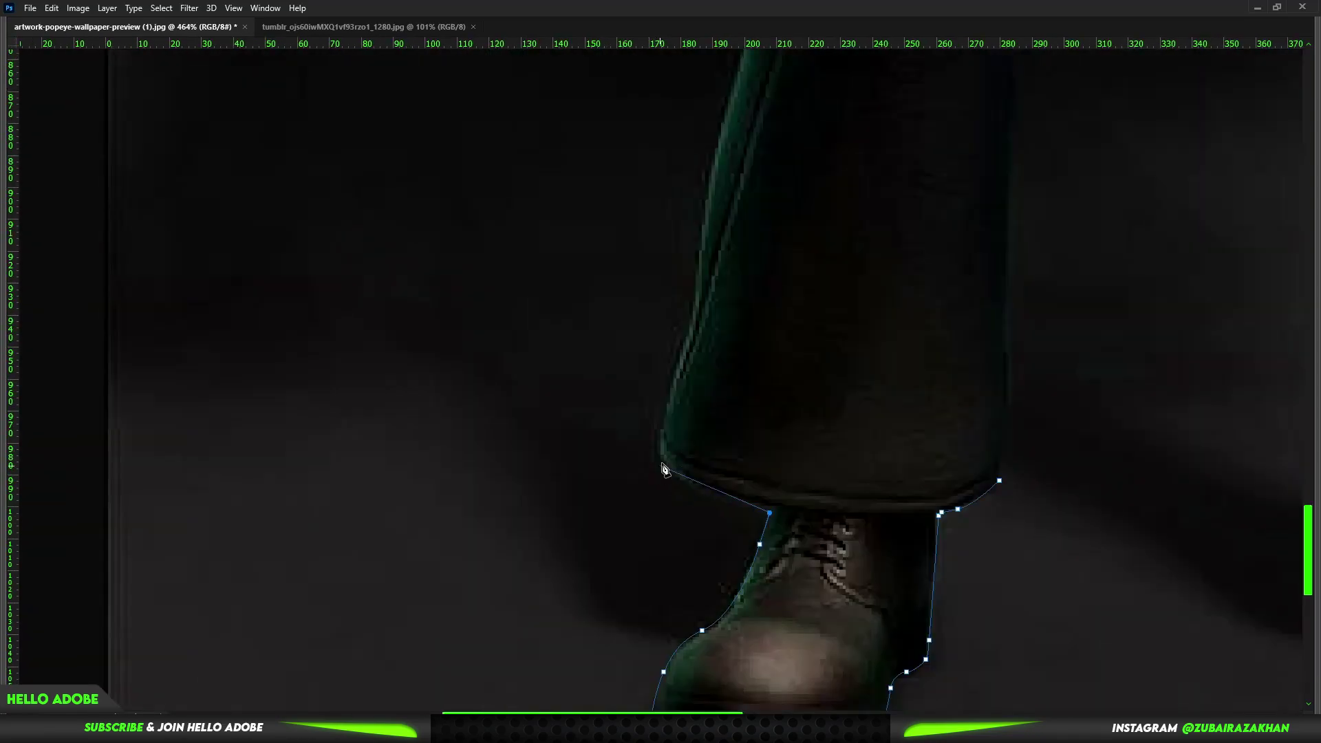
- Trace the waist edge upward and along the inner arm edge
left_click_drag(698, 240, 619, 486)
left_click_drag(633, 307, 667, 551)
left_click(668, 706)
left_click(687, 636)
left_click(713, 476)
left_click(582, 566)
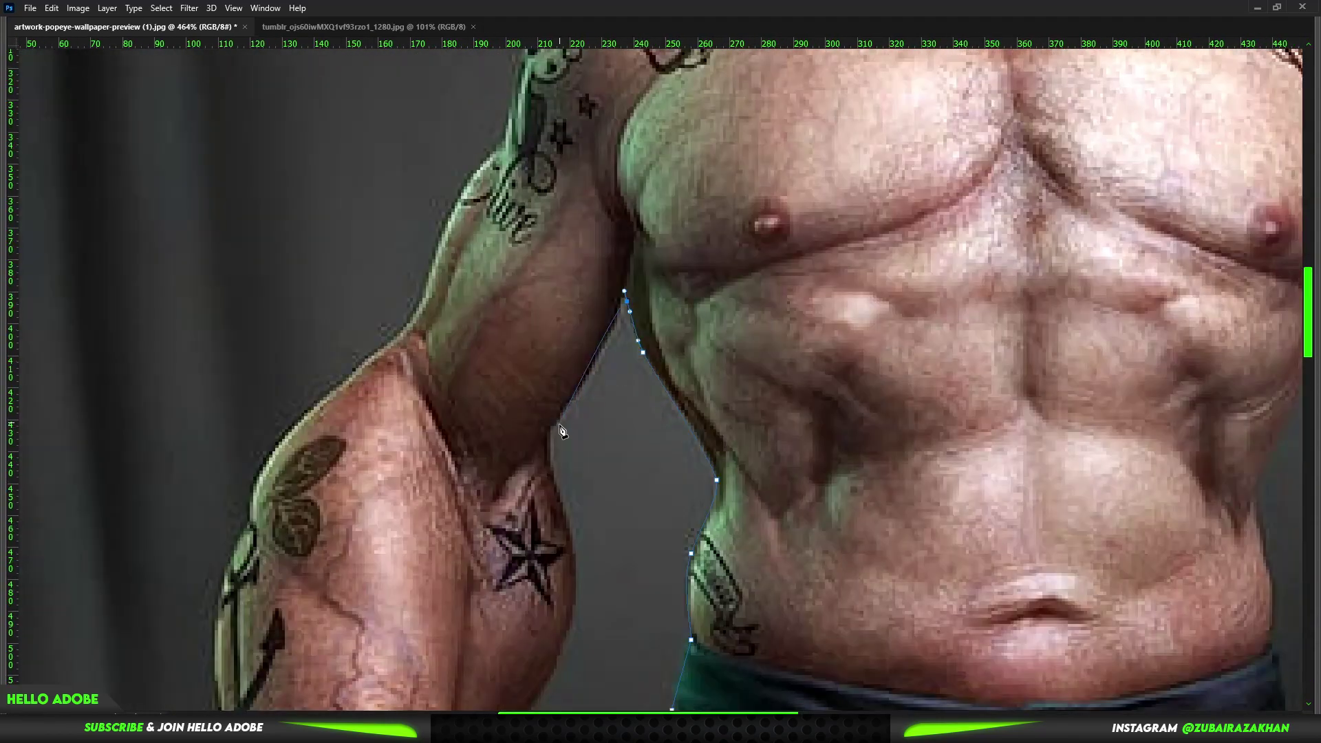
- Toggle the pixel grid overlay and pan the view to the anchor tattoo and fist
left_click_drag(588, 538, 605, 263)
scroll(605, 263, "up", 1)
left_click(264, 8)
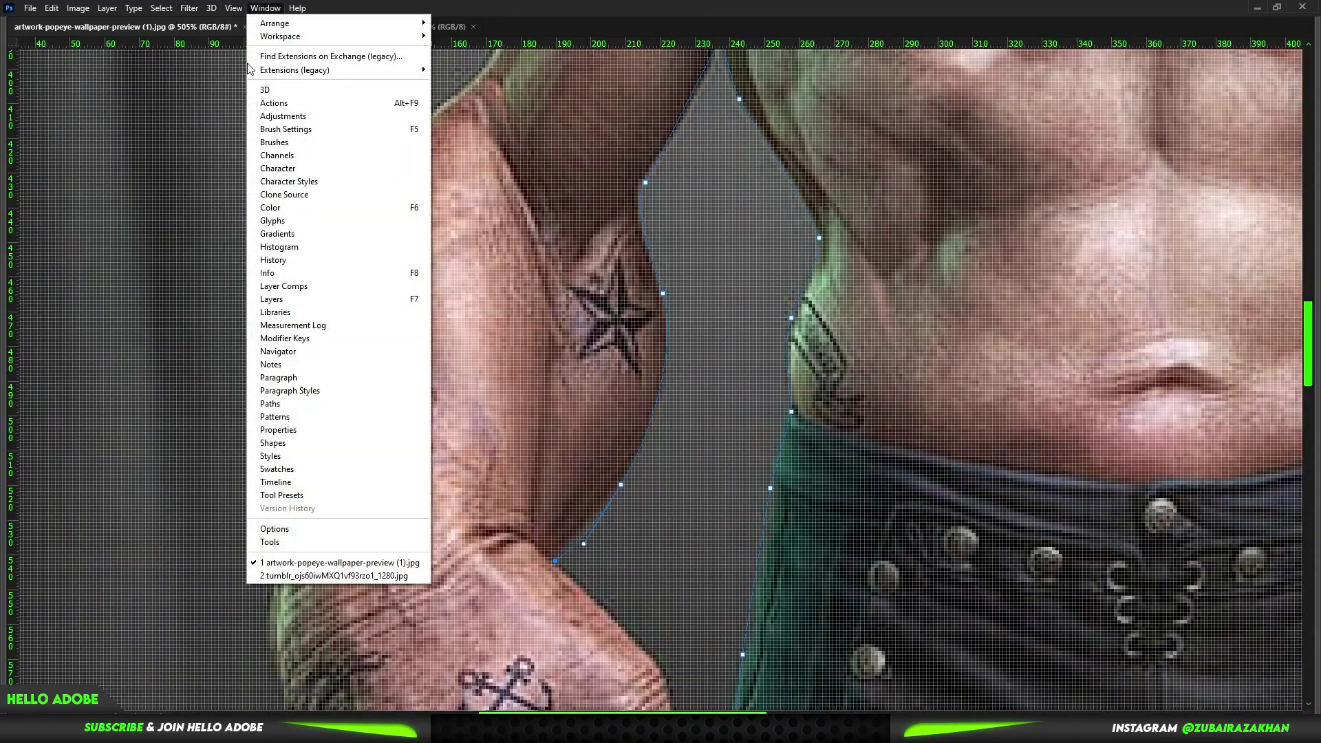
left_click(401, 451)
scroll(515, 403, "up", 3)
left_click_drag(414, 473, 562, 268)
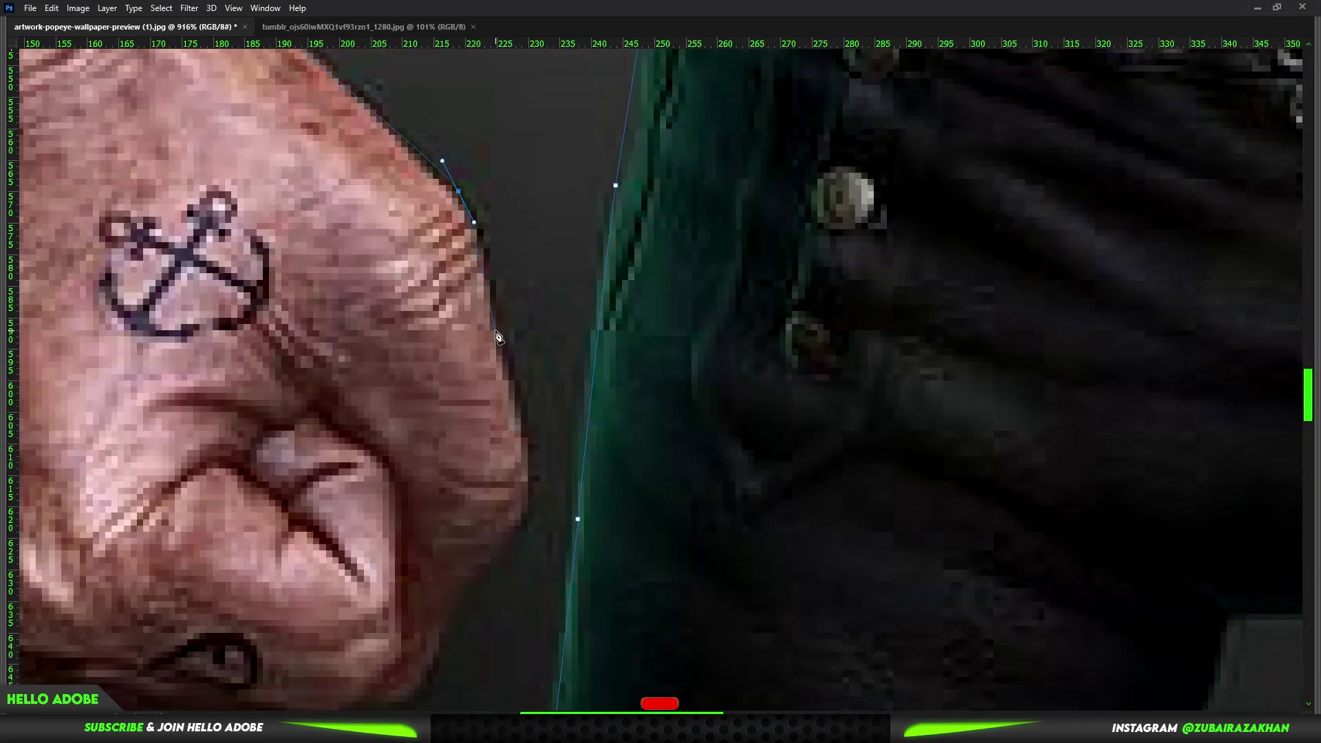
mouse_move(492, 348)
left_mouse_down()
mouse_move(454, 342)
mouse_move(519, 512)
mouse_move(571, 591)
mouse_move(589, 471)
mouse_move(576, 478)
mouse_move(592, 207)
left_mouse_up()
- Trace the cap's top edge and its right edge down to the nose
left_click(589, 468)
left_click(533, 530)
left_click(564, 419)
left_click(400, 498)
left_click(458, 491)
left_click(576, 480)
left_click(589, 472)
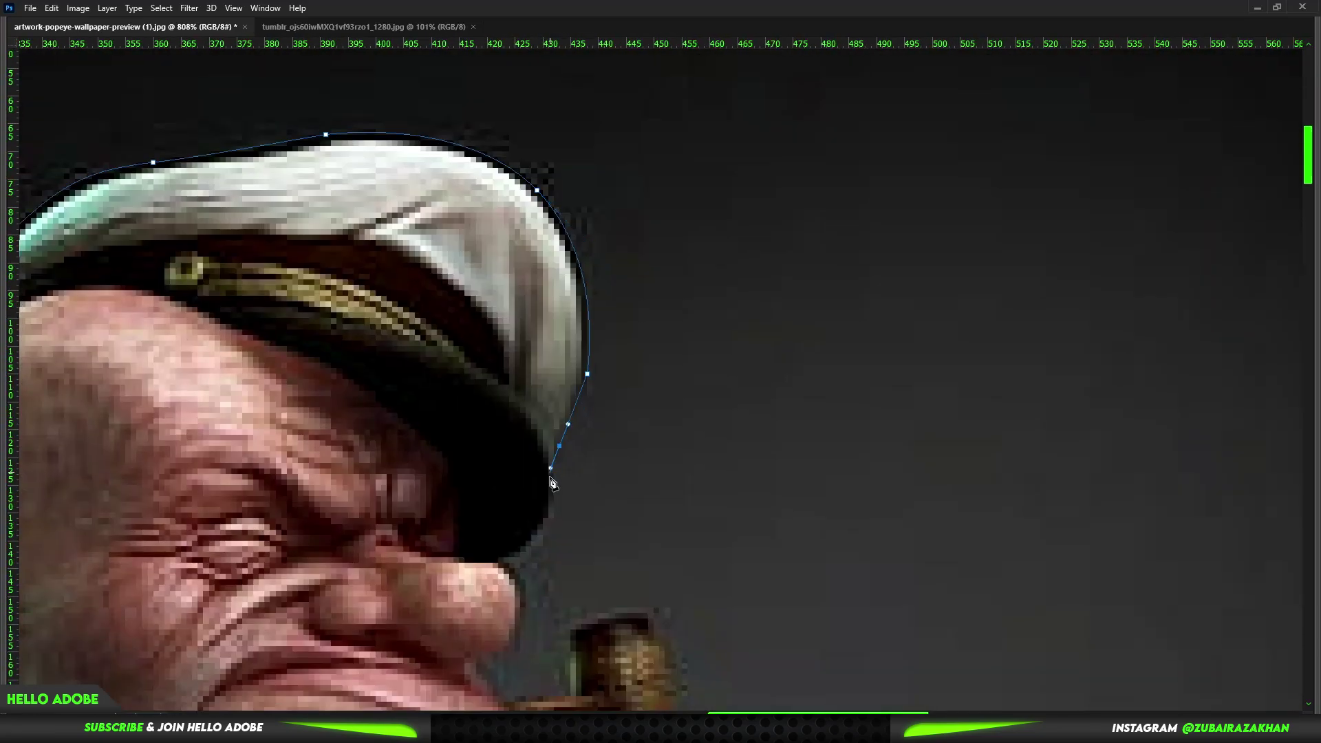
left_click(596, 171)
left_click(567, 243)
left_click(518, 359)
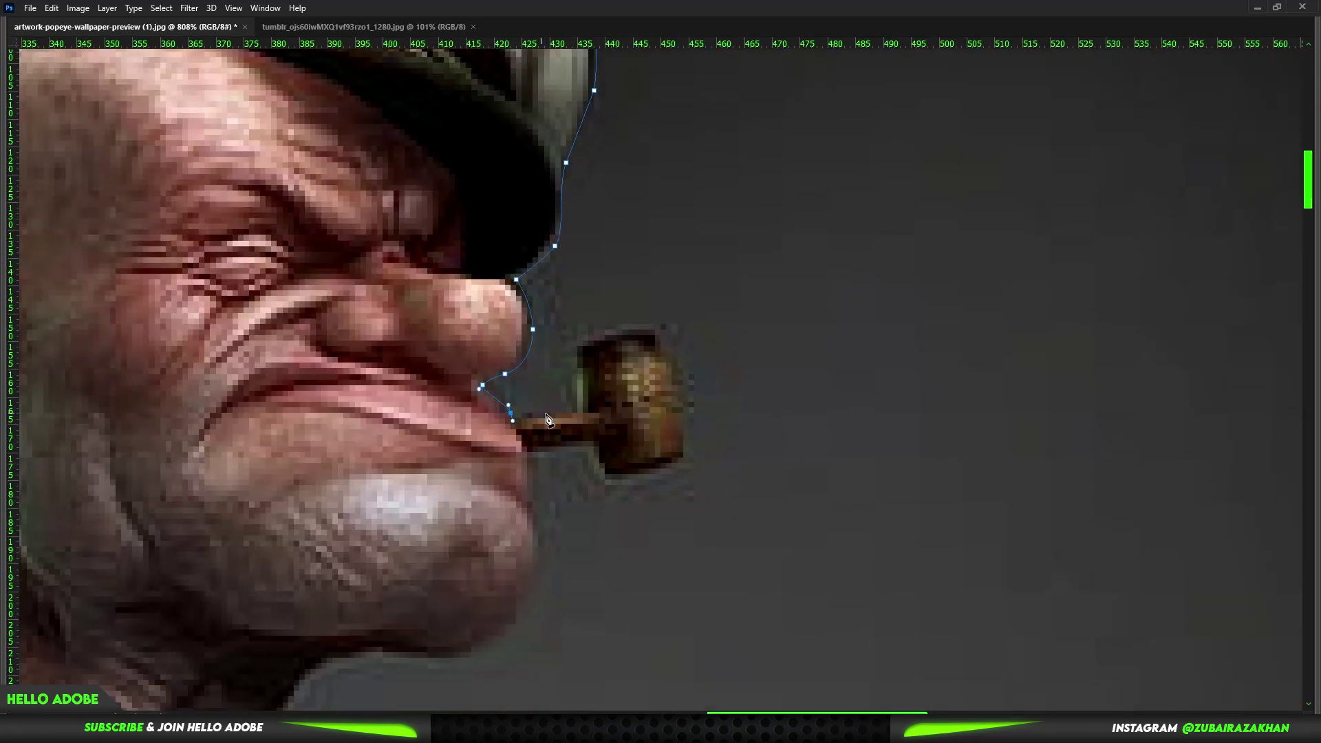
- Trace around the mouth corner, pipe stem and over the pipe bowl
left_click(558, 454)
left_click(547, 459)
left_click(562, 474)
left_click(595, 473)
left_click(595, 443)
left_click_drag(623, 432, 639, 431)
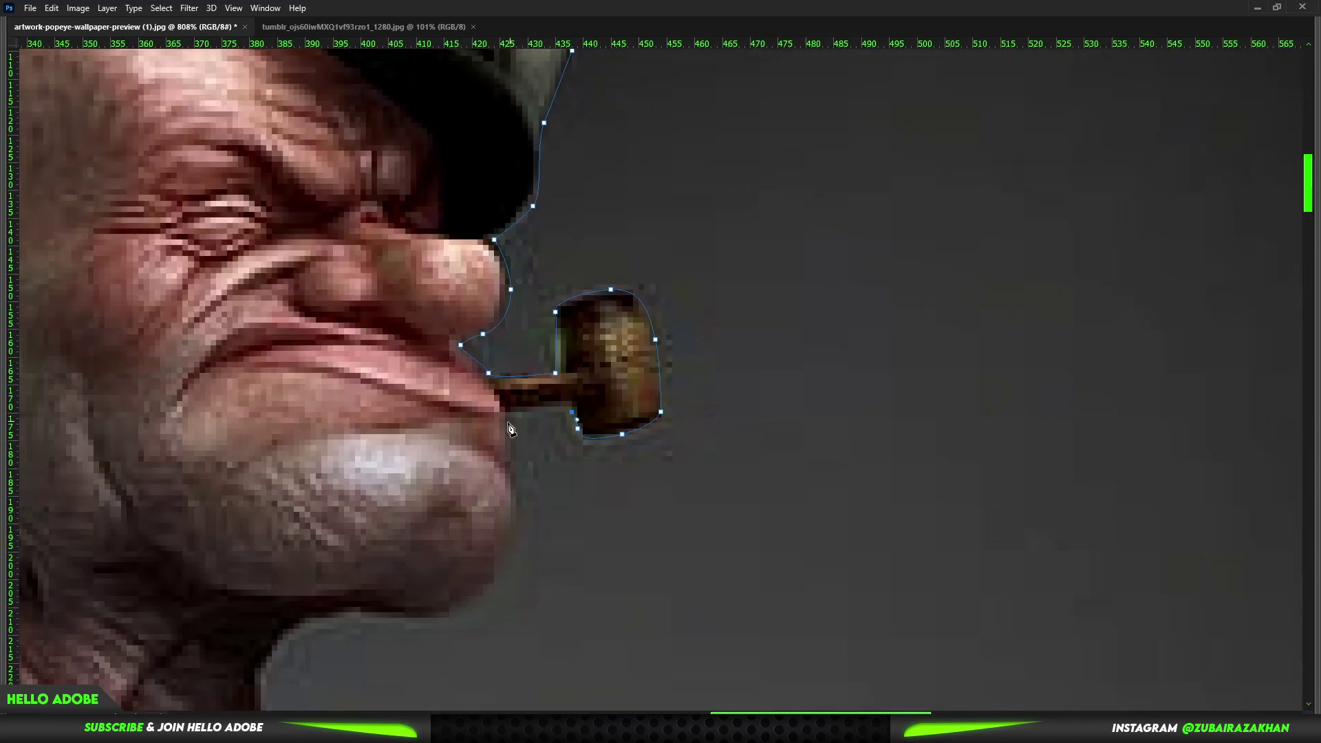
- Trace around the pipe bowl and chin, curving down along the neck
left_click(628, 231)
left_click(623, 214)
left_click(557, 219)
left_click(565, 289)
left_click(405, 416)
left_click_drag(569, 383, 544, 427)
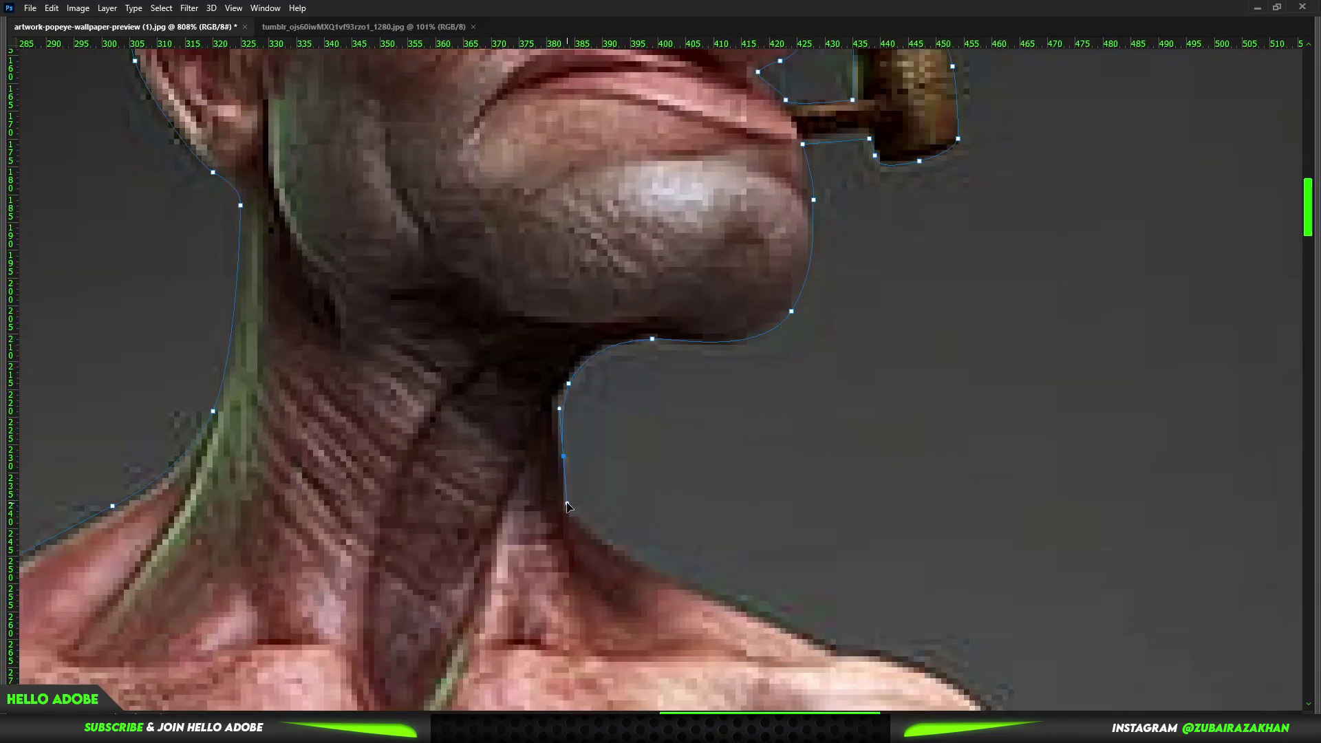
- Trace the shoulder and down the arm edge to under the fist
scroll(568, 507, "down", 3)
scroll(619, 344, "down", 5)
left_click(634, 234)
scroll(646, 316, "up", 3)
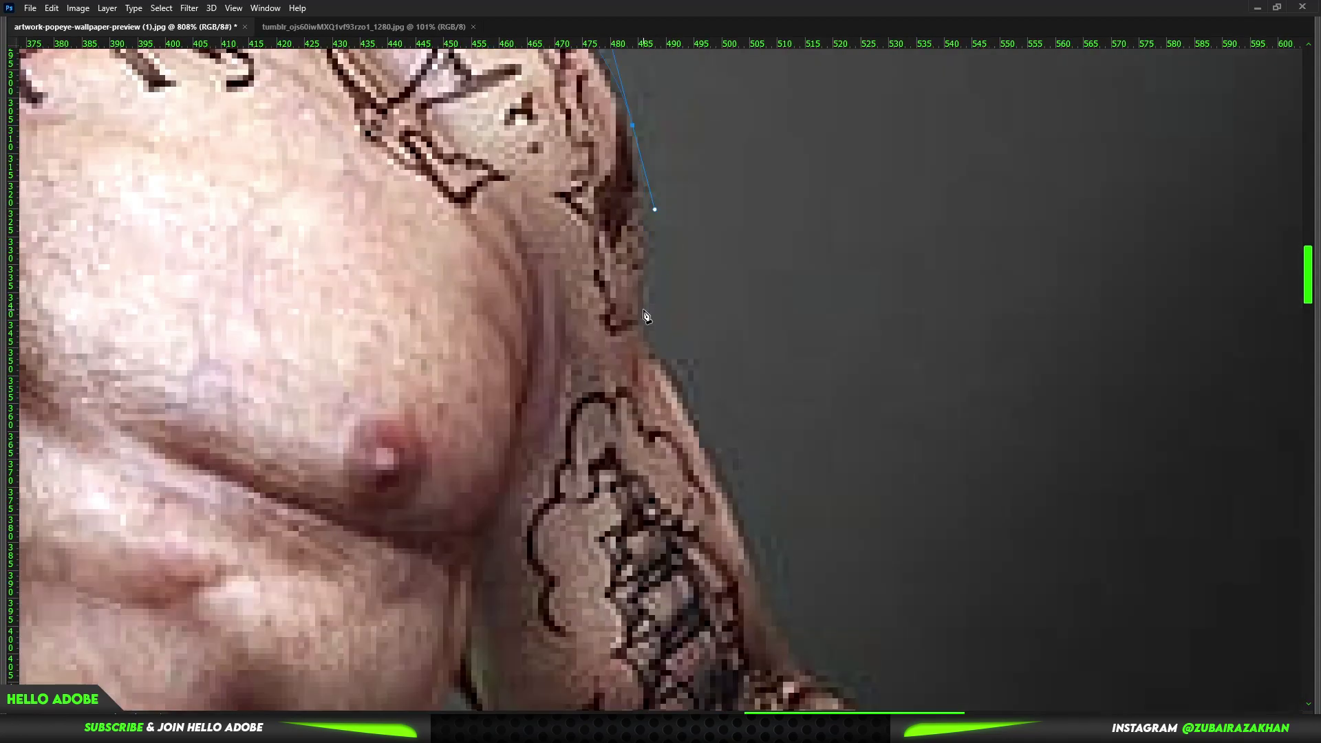
scroll(646, 316, "down", 5)
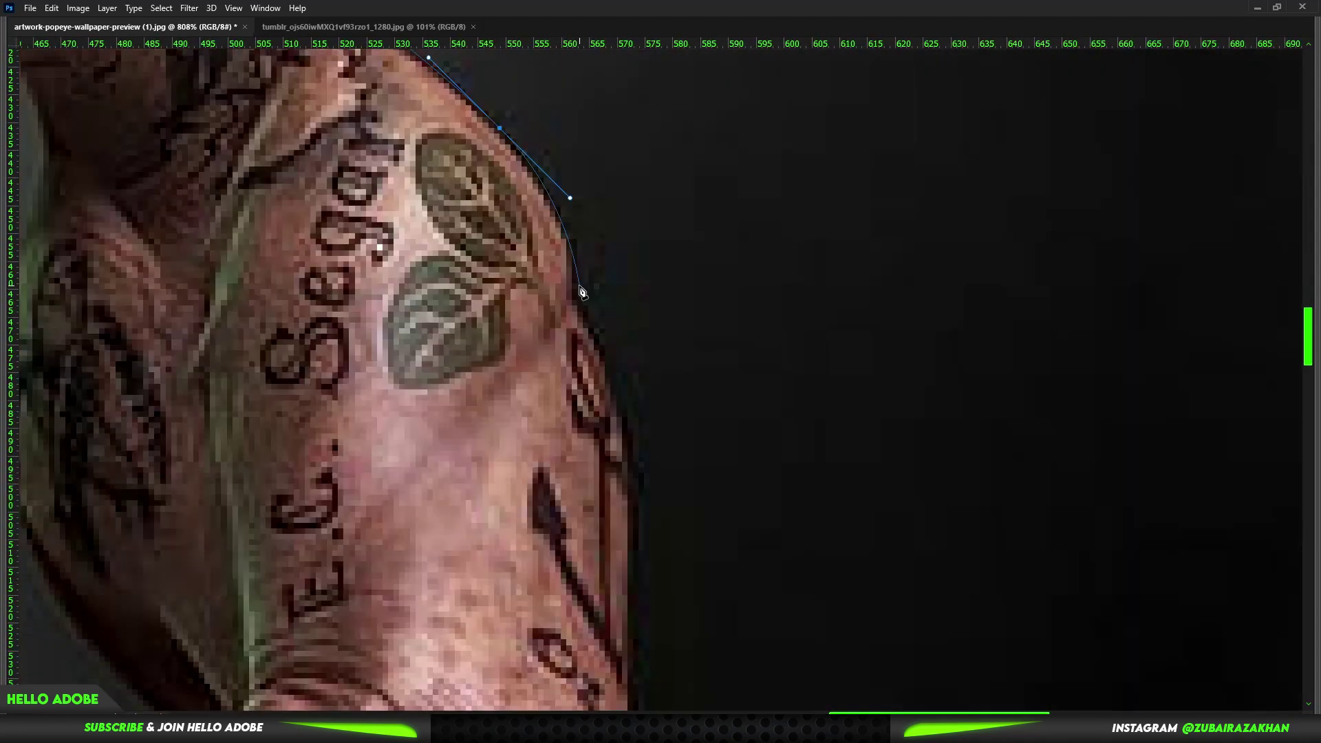
left_click(576, 136)
left_click_drag(582, 315, 581, 358)
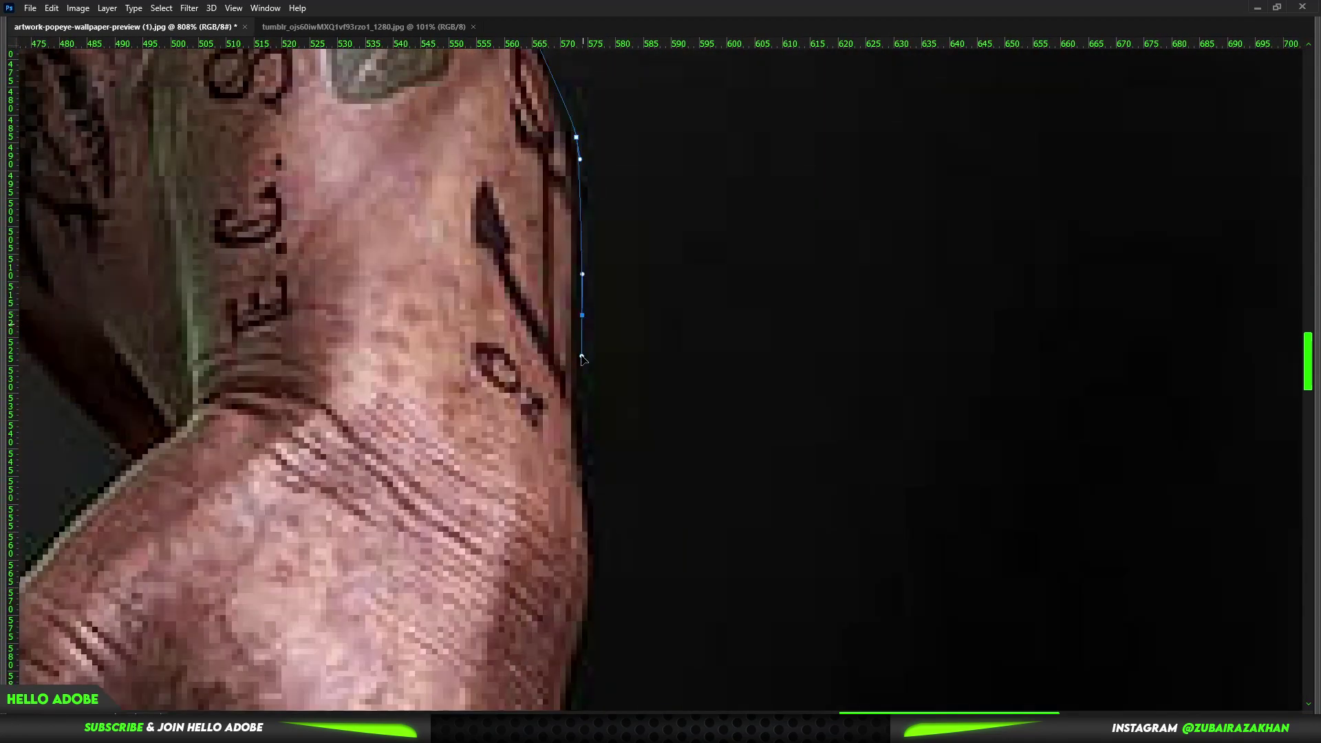
scroll(581, 358, "down", 3)
left_click(580, 344)
- Trace along the fist's bottom and left side, then down the outer leg edge
scroll(580, 344, "up", 3)
left_click_drag(489, 259, 530, 272)
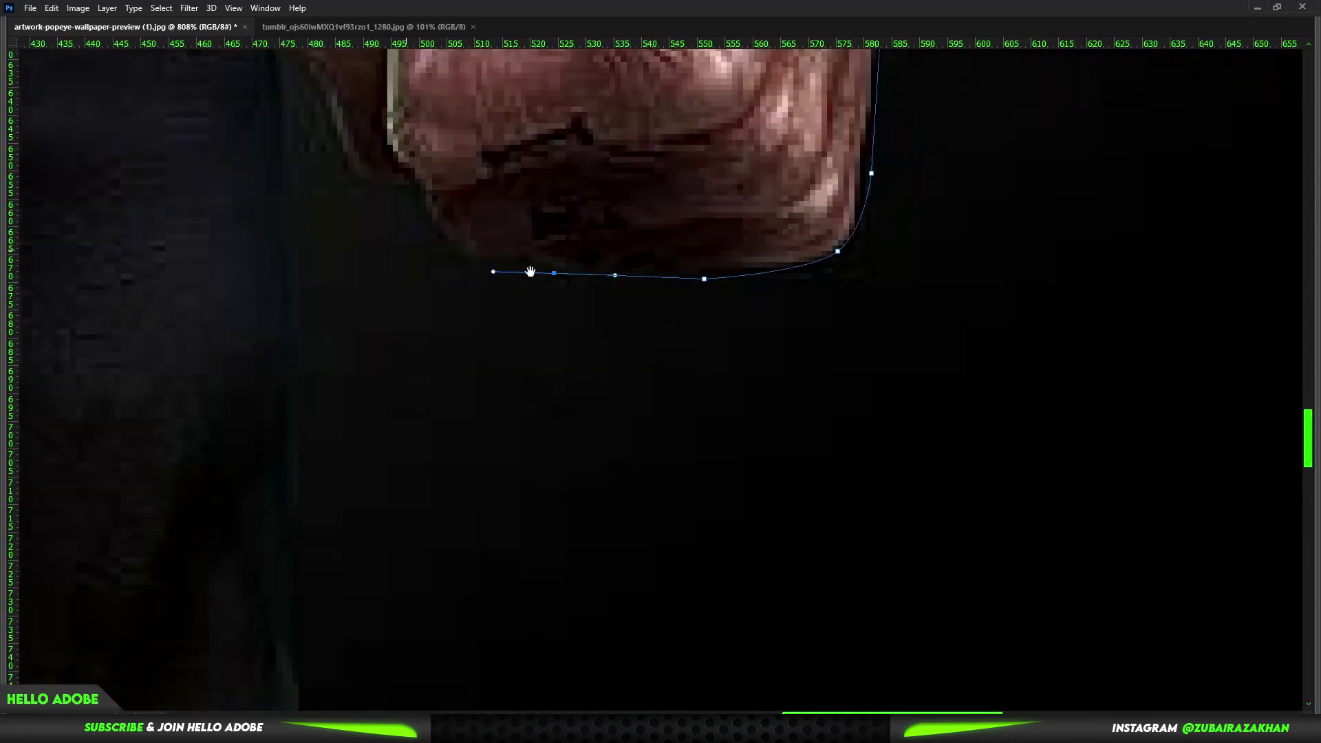
scroll(530, 272, "down", 3)
left_click(538, 309)
scroll(632, 303, "up", 3)
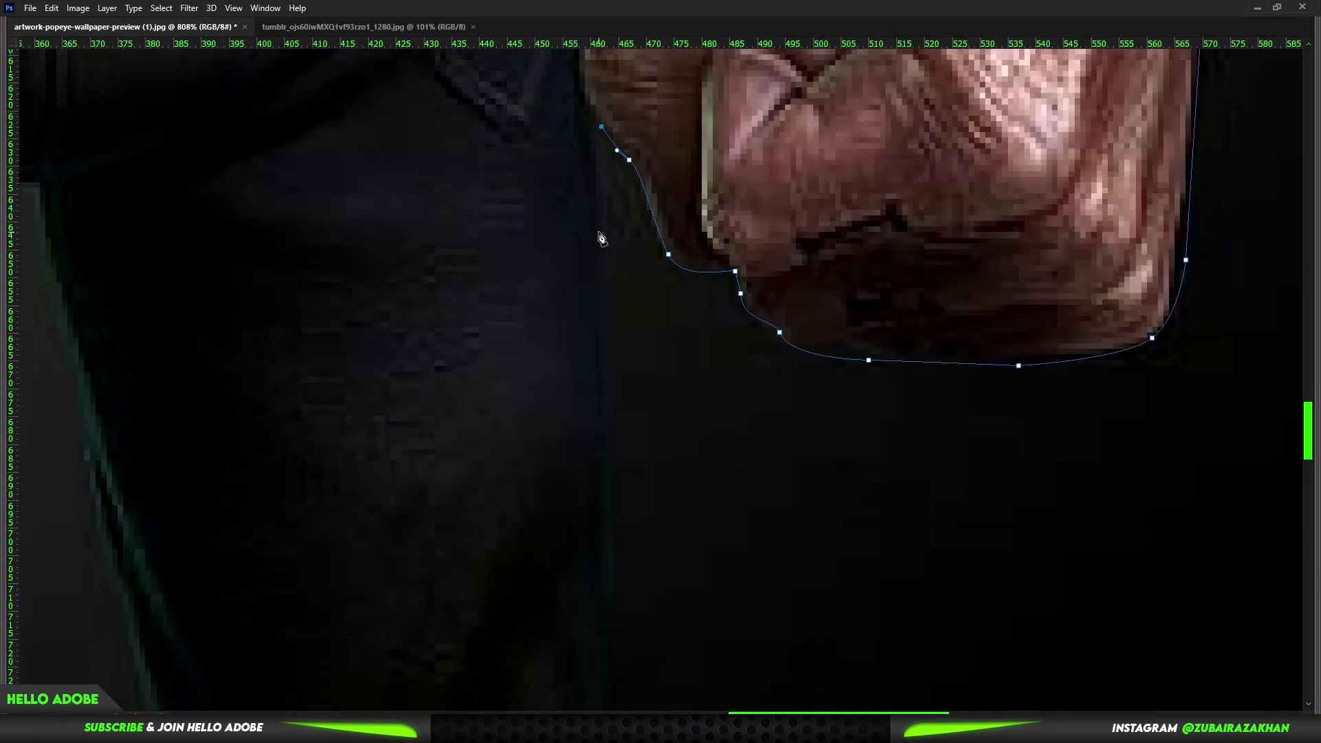
scroll(600, 237, "down", 3)
scroll(555, 339, "up", 3)
left_click(554, 339)
scroll(542, 353, "down", 3)
scroll(543, 353, "up", 3)
- Trace past the ankle and along the boot sole to the heel
left_click(556, 568)
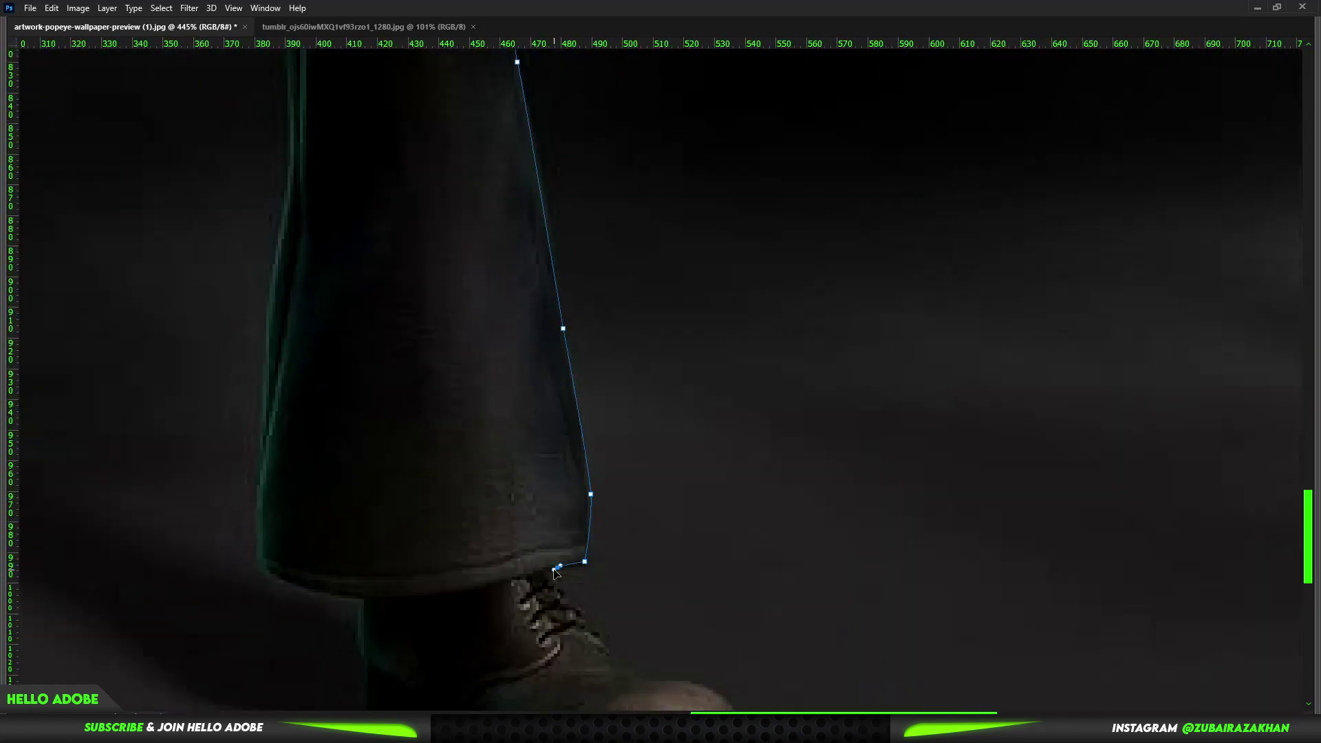
scroll(563, 582, "down", 3)
scroll(505, 415, "up", 3)
scroll(639, 548, "down", 3)
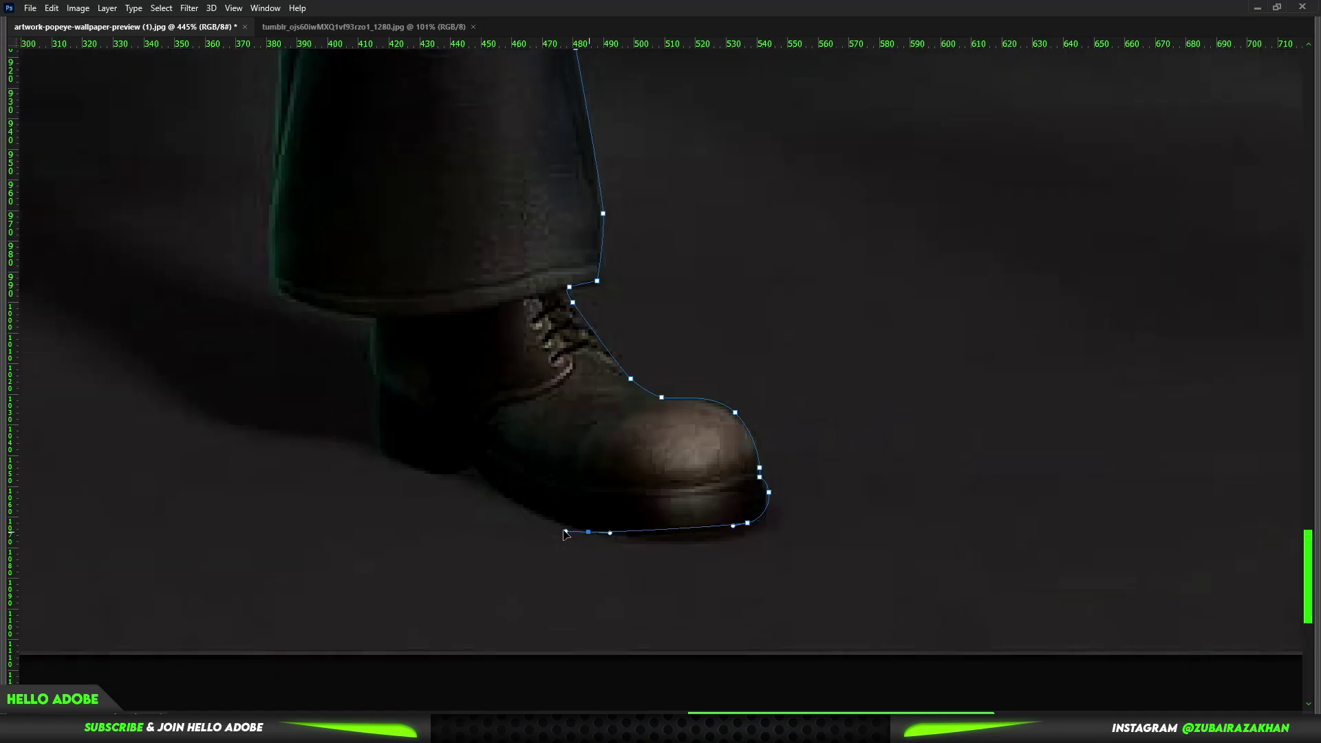
left_click(746, 523)
left_click(633, 530)
left_click(560, 509)
scroll(659, 486, "up", 3)
scroll(590, 370, "down", 3)
scroll(598, 344, "up", 3)
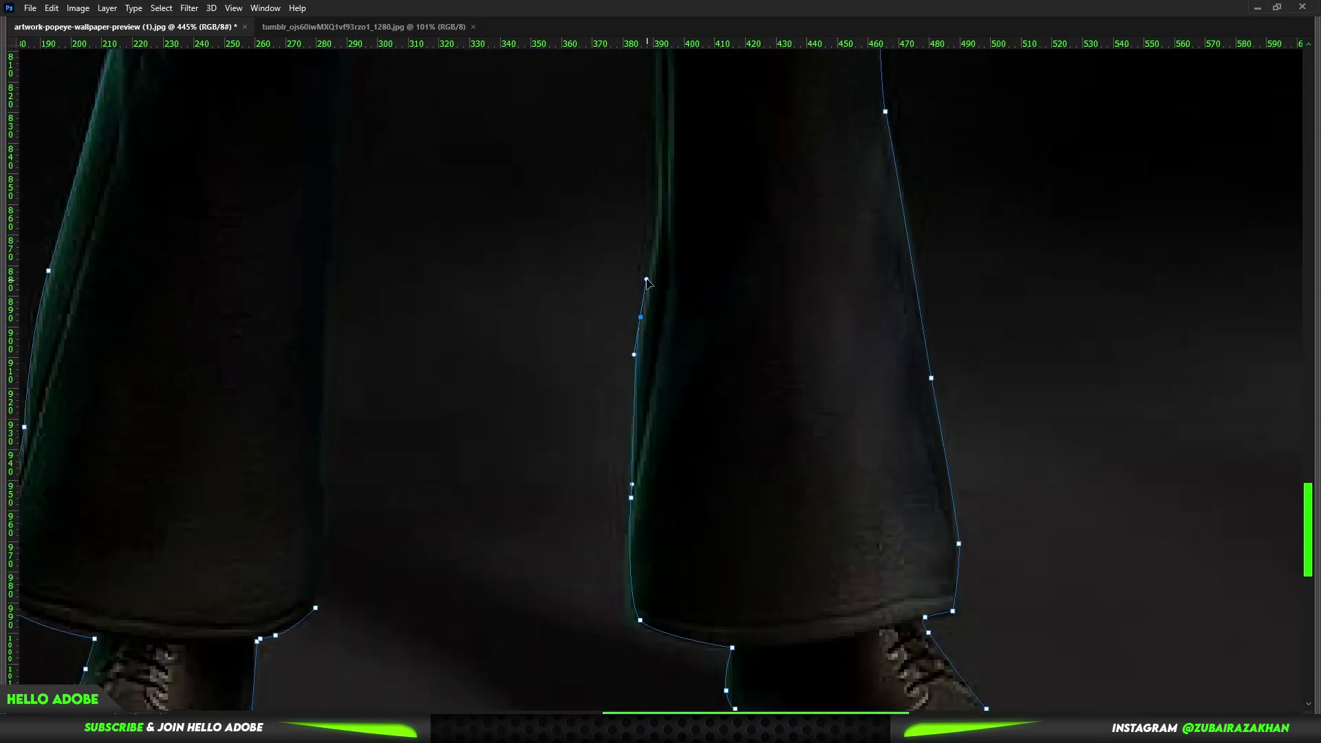
- Close the outline up the torso side, load it as a selection and fit the view
left_click_drag(619, 137, 624, 435)
scroll(625, 434, "down", 3)
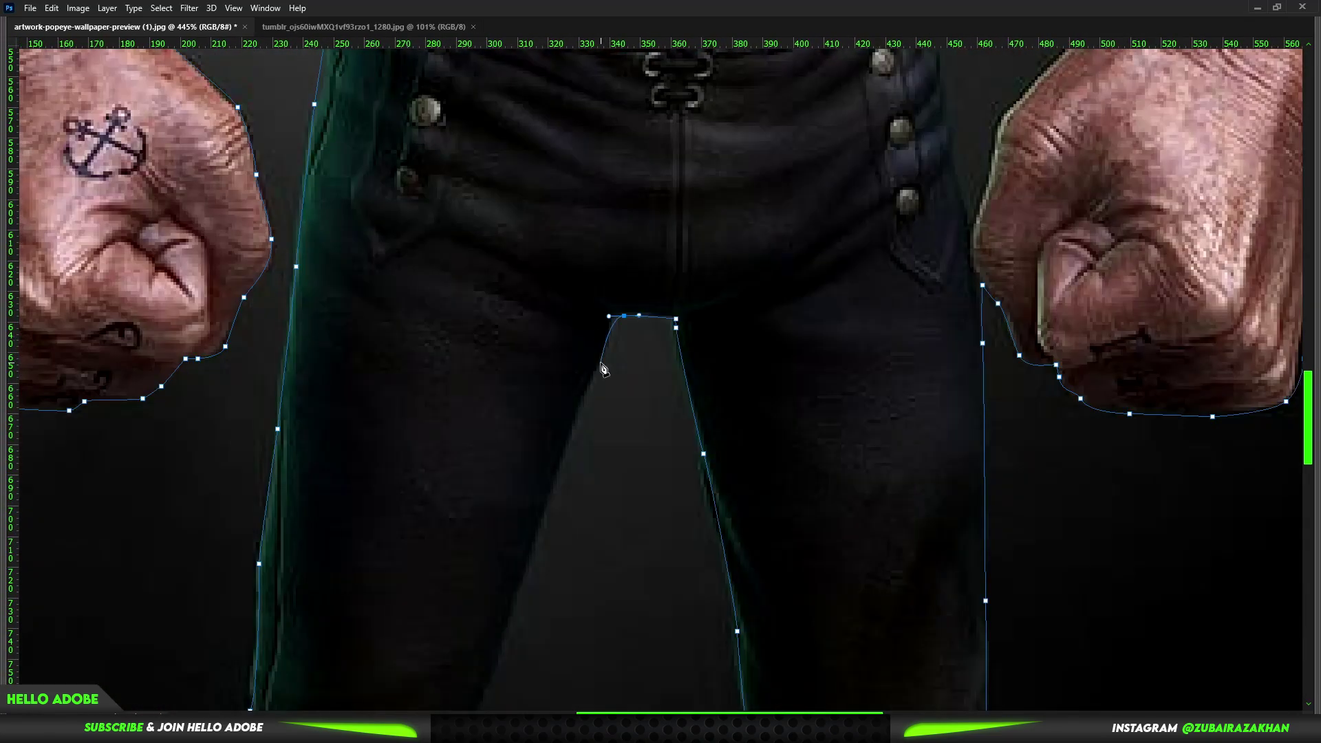
scroll(581, 374, "up", 3)
scroll(550, 289, "down", 2)
scroll(534, 313, "down", 3)
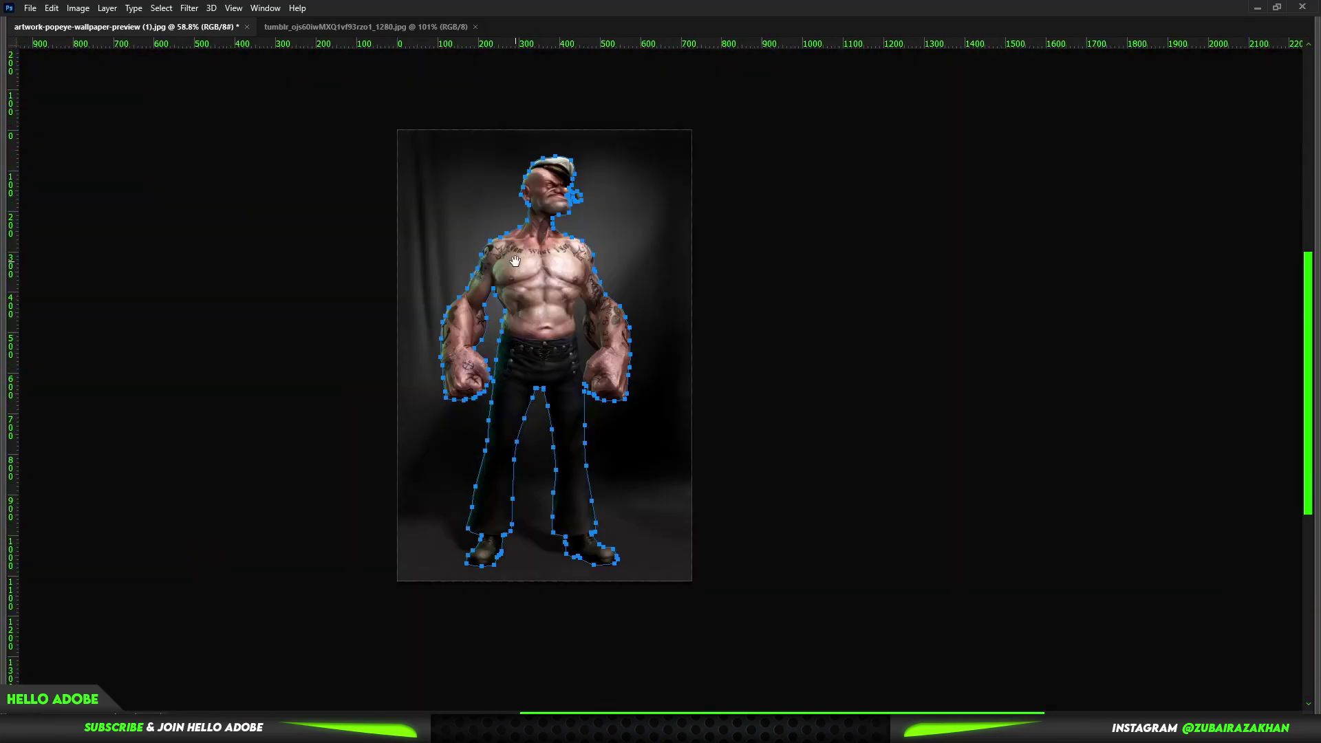
scroll(491, 335, "up", 4)
scroll(492, 335, "up", 1)
scroll(492, 335, "down", 2)
scroll(491, 335, "down", 1)
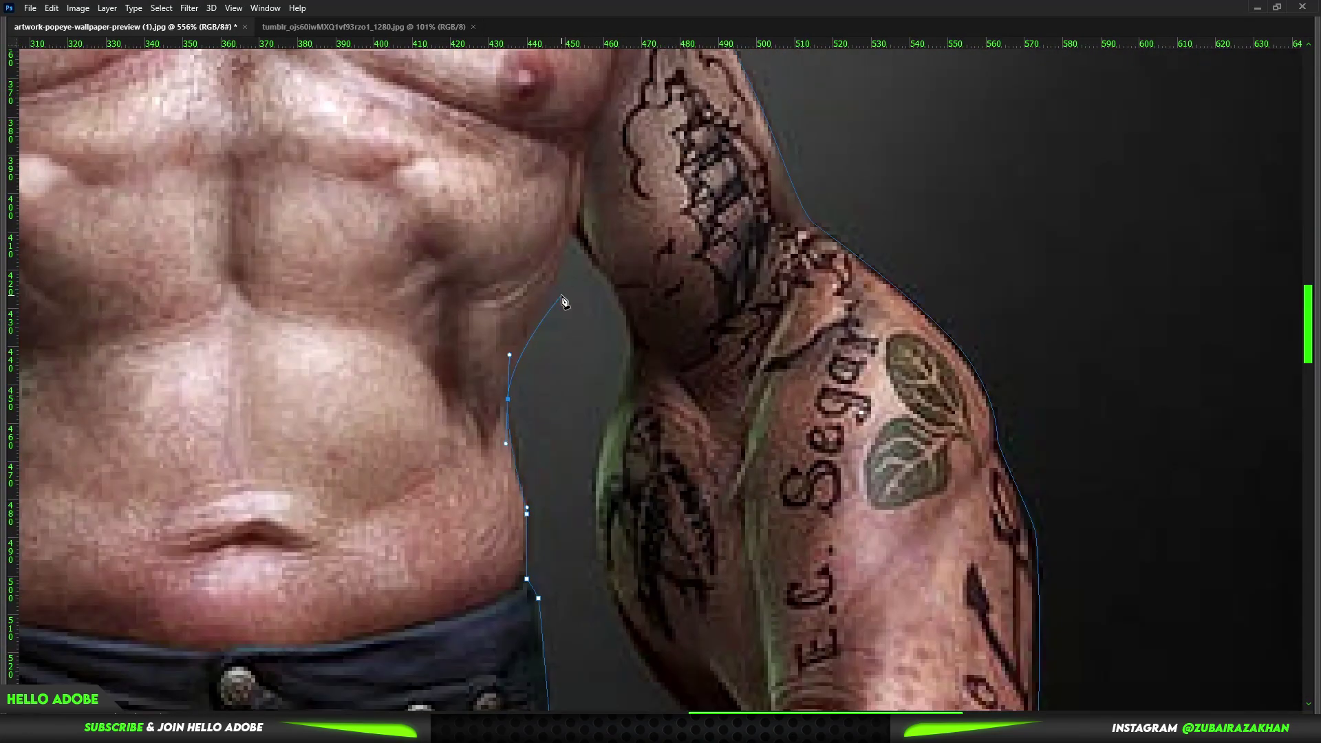
scroll(591, 310, "up", 1)
scroll(605, 412, "up", 2)
left_click_drag(593, 405, 611, 427)
scroll(615, 439, "down", 3)
left_click_drag(649, 340, 606, 402)
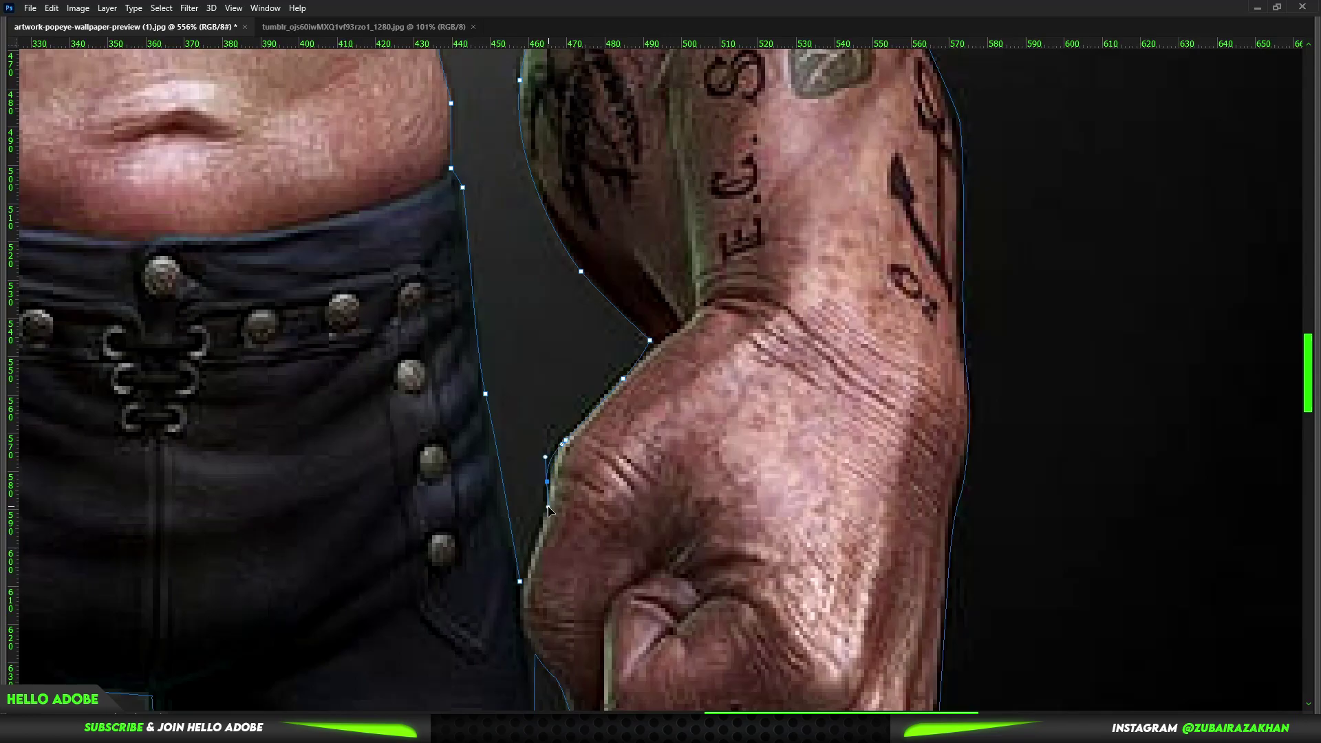
scroll(548, 509, "down", 3)
key("ctrl+Return")
key("ctrl+0")
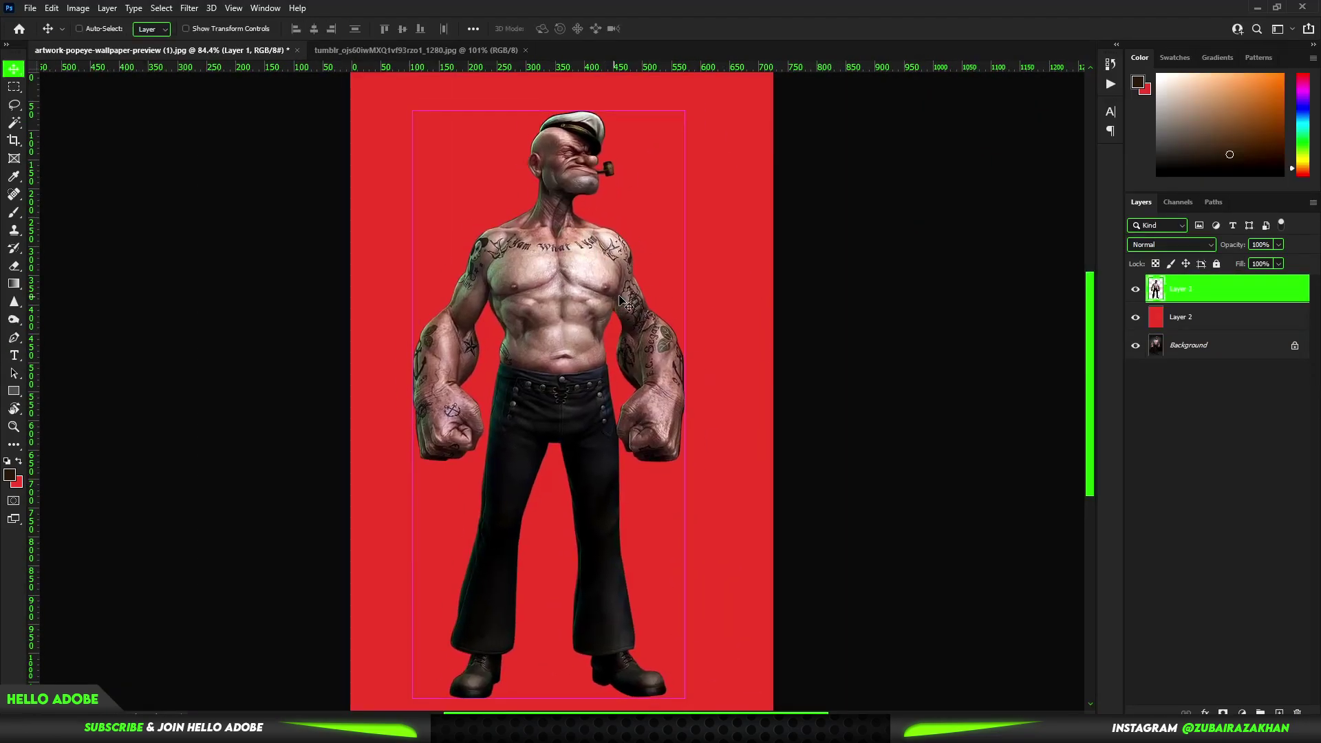
- Create a new 2080 × 2080 px, 300 ppi document, then switch back to the Popeye artwork
left_click(30, 7)
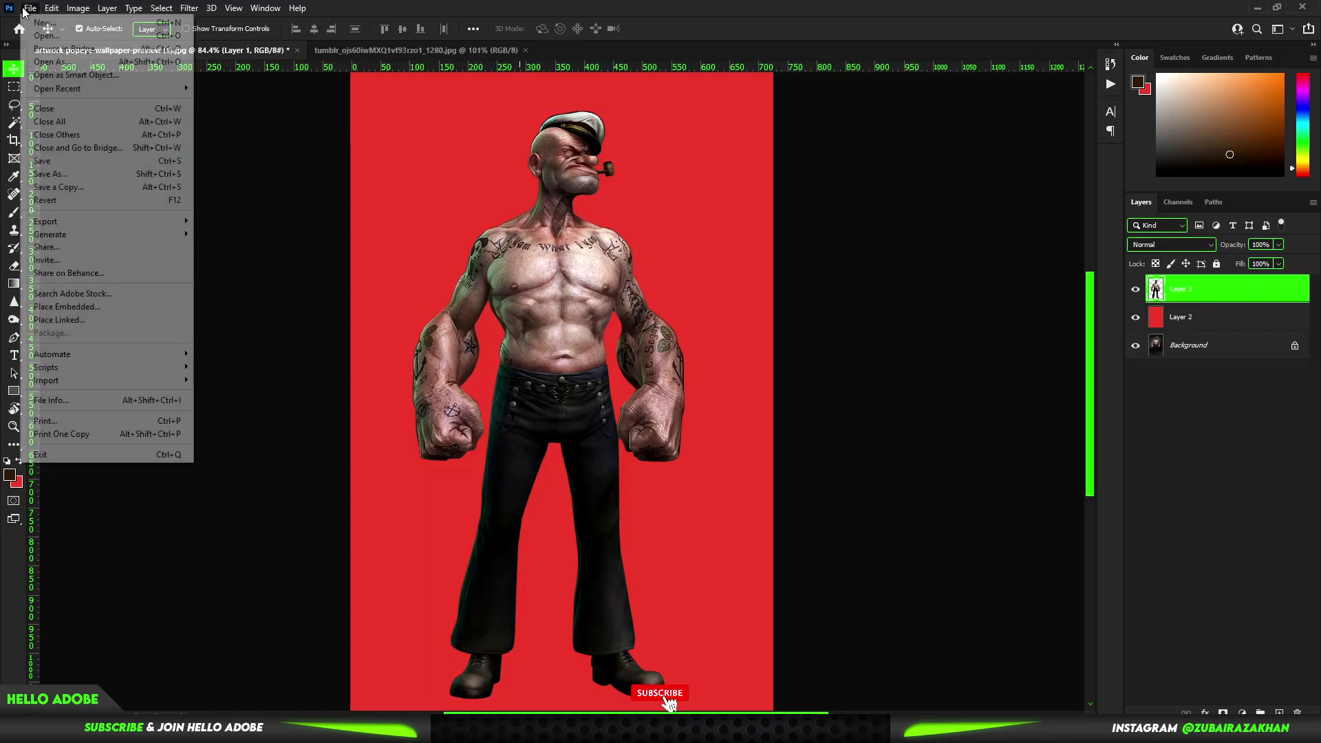
left_click(41, 21)
type("300")
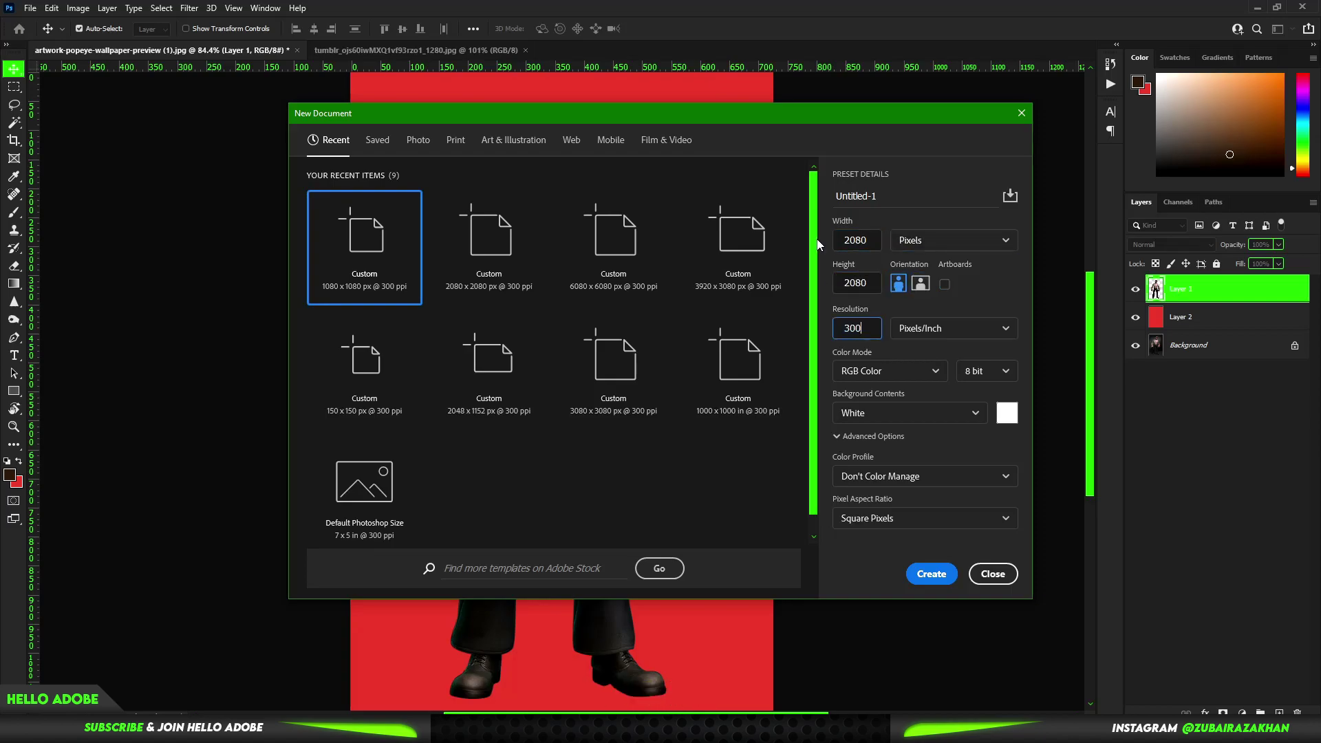
key("Return")
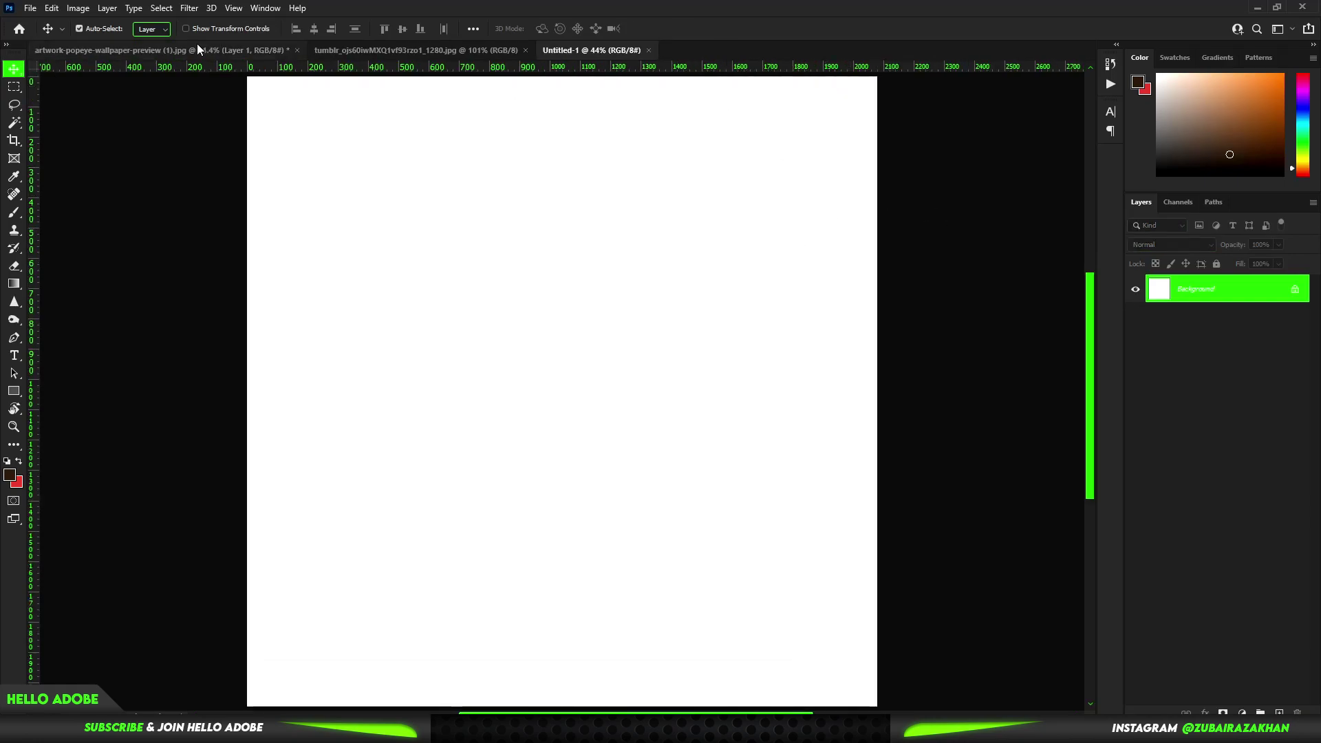
left_click(197, 46)
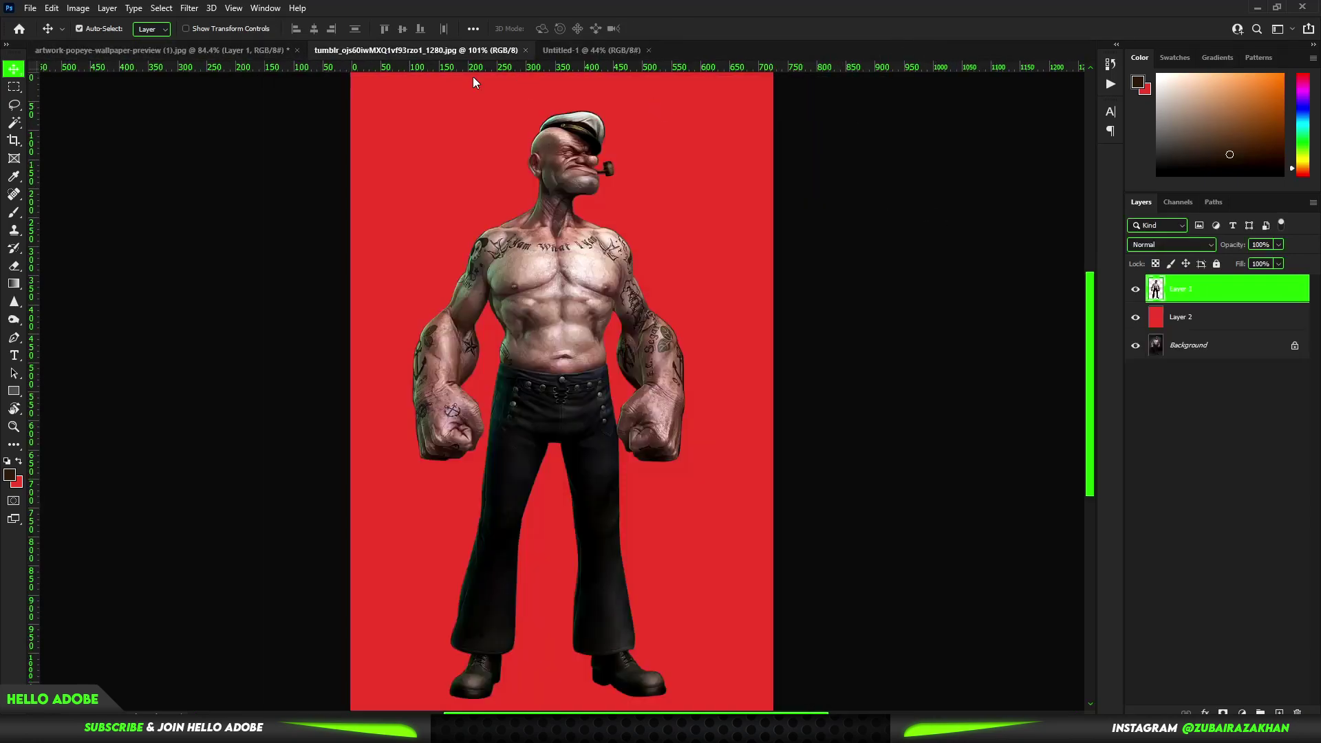
- Copy the whole pirate ship image into the new document and scale it to cover the canvas
key("ctrl+a")
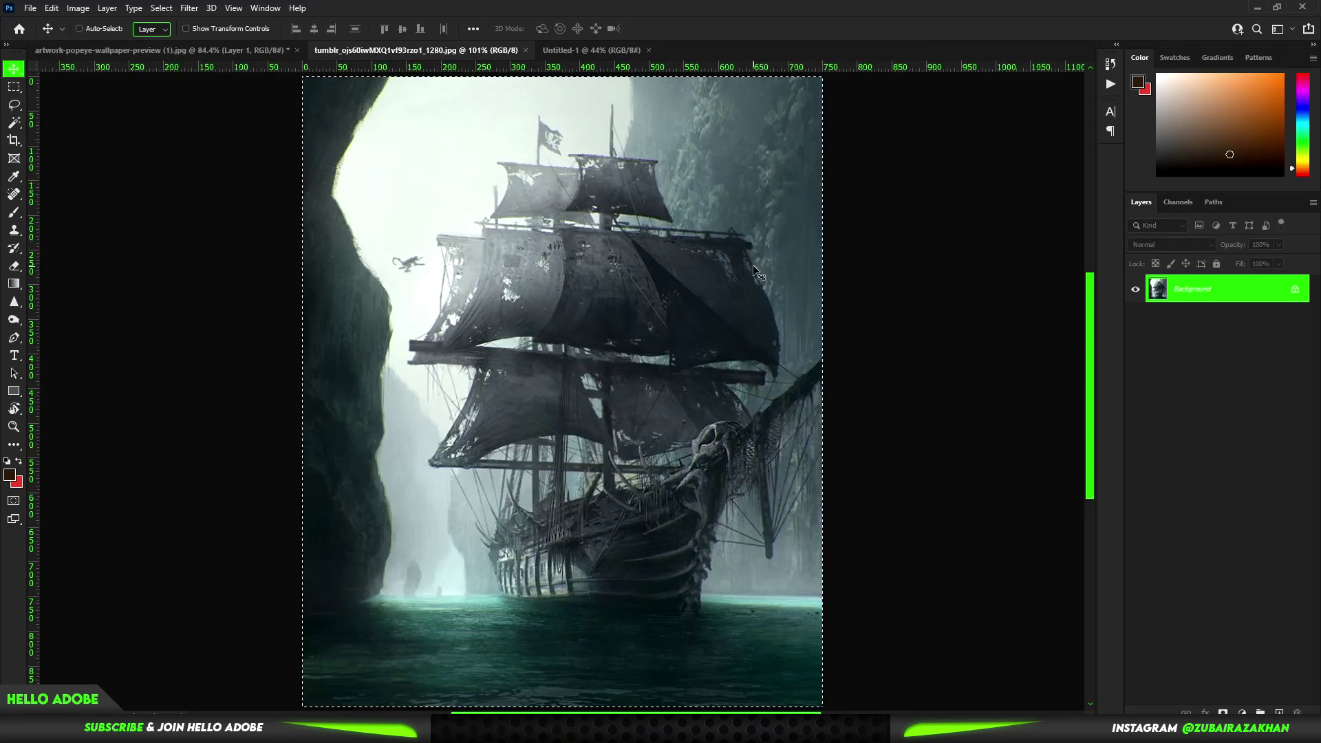
left_click_drag(589, 62, 745, 229)
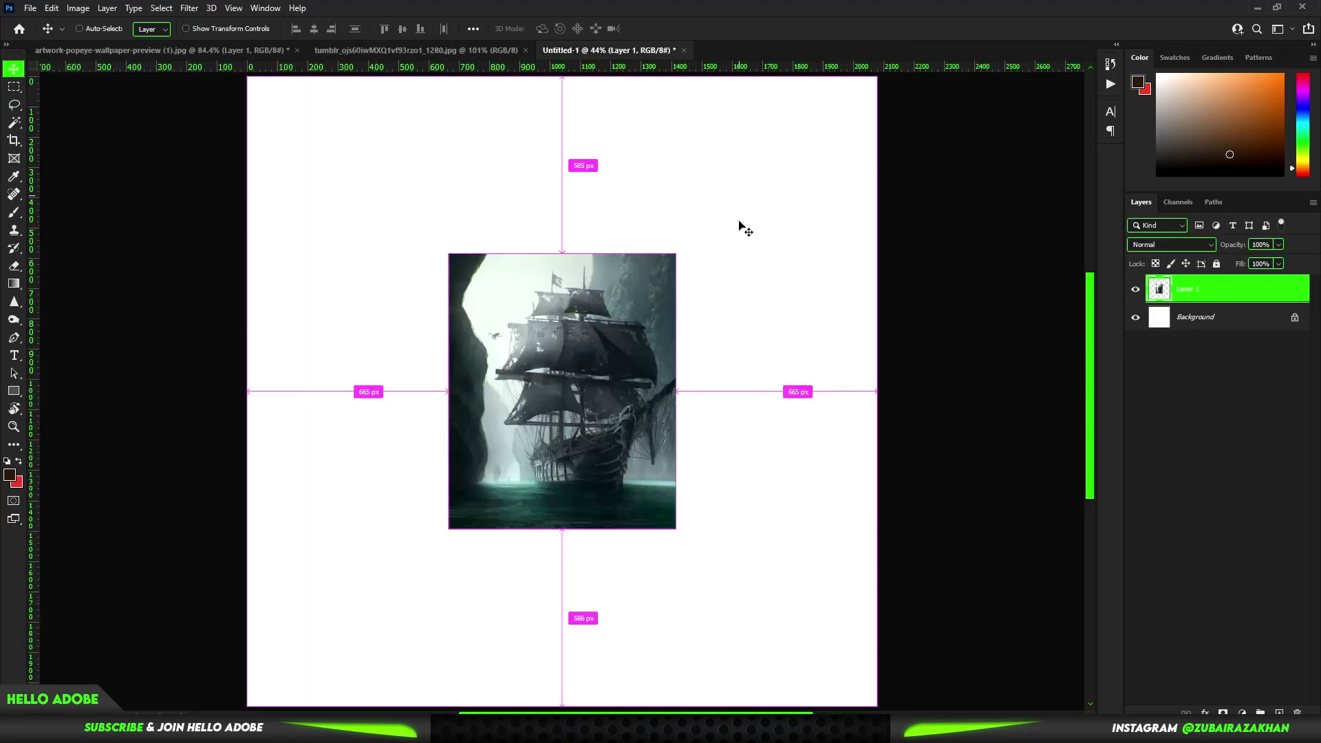
left_click_drag(631, 360, 619, 347)
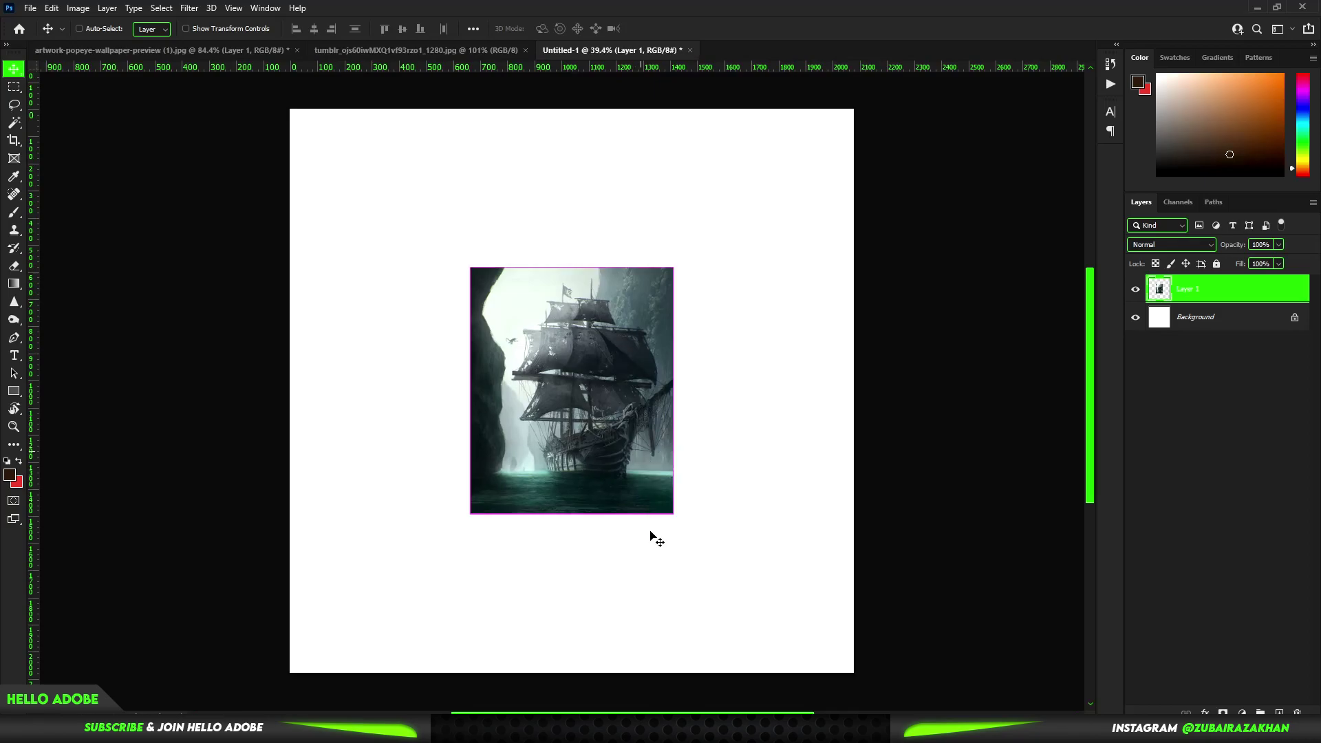
left_click_drag(667, 515, 899, 684)
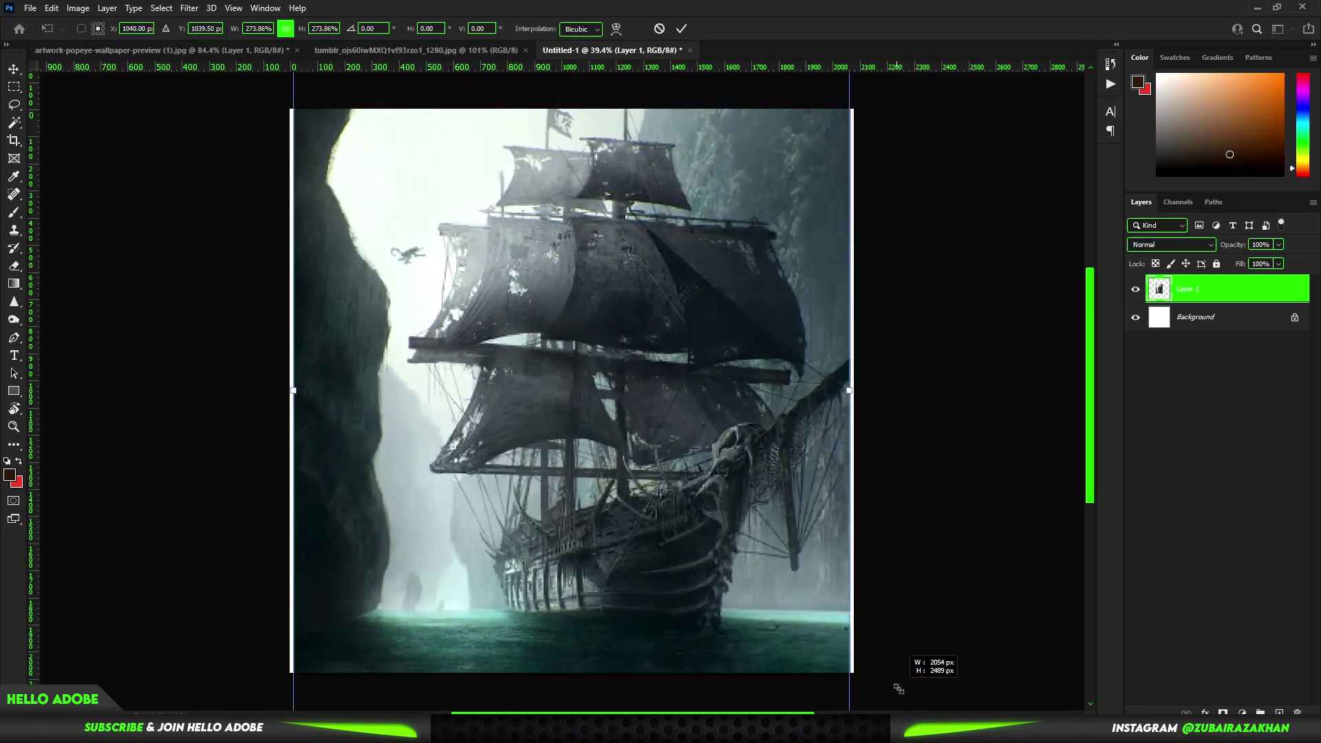
left_click_drag(696, 376, 696, 405)
key("Return")
- Crop the canvas's bottom edge in to the ship
key("c")
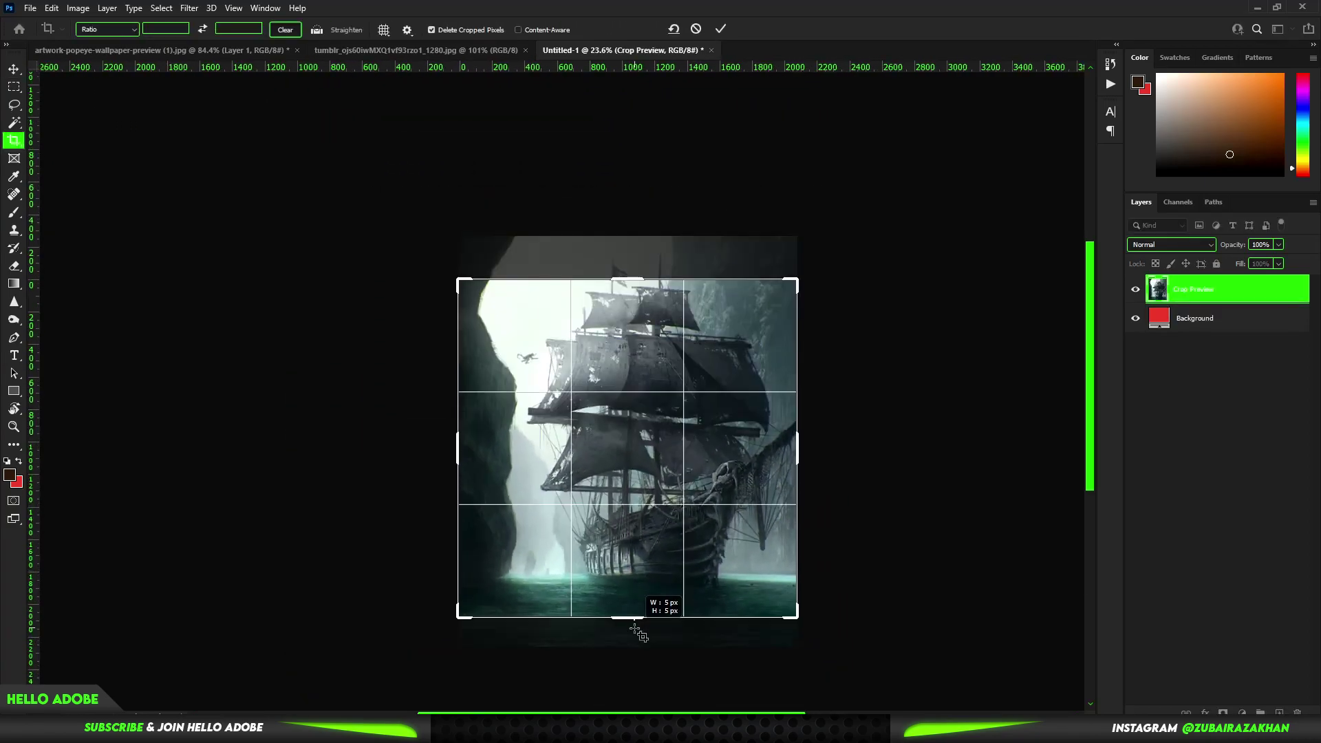
mouse_move(634, 623)
left_mouse_down()
mouse_move(572, 564)
mouse_move(571, 584)
left_mouse_up()
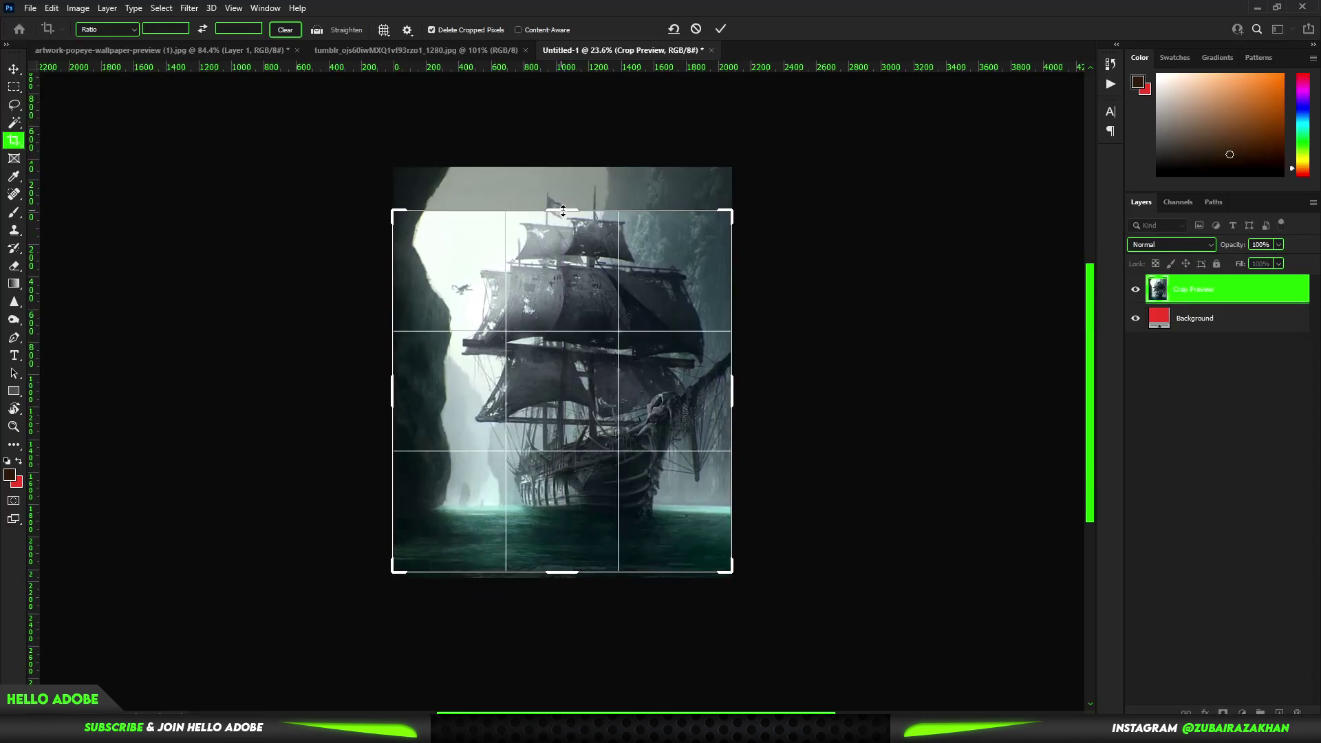
key("Return")
- Heal away the flying monkey beside the sails with the Spot Healing Brush
key("v")
left_click_drag(461, 277, 523, 277)
key("j")
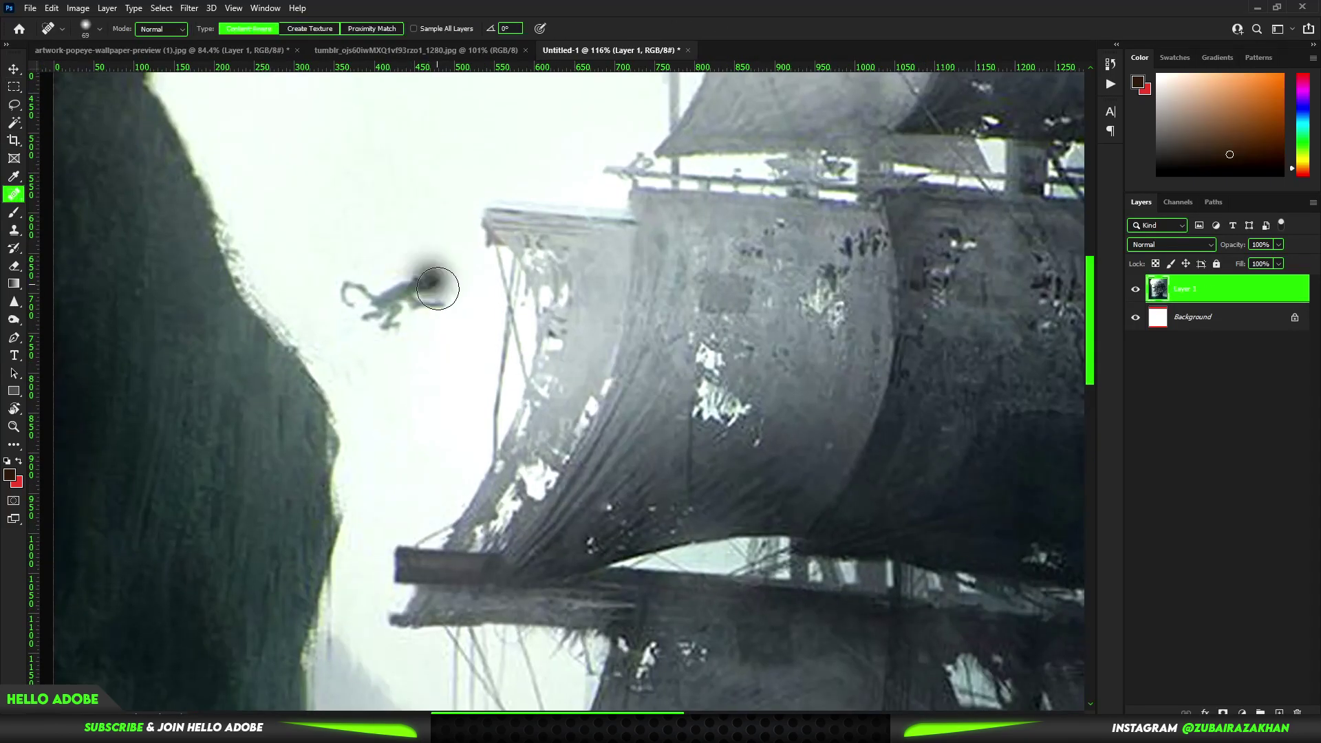
key("ctrl+0")
mouse_move(354, 298)
left_mouse_down()
mouse_move(343, 103)
mouse_move(634, 331)
left_mouse_up()
key("v")
- Open the teal wave photo and drag it into the ship document
key("ctrl+o")
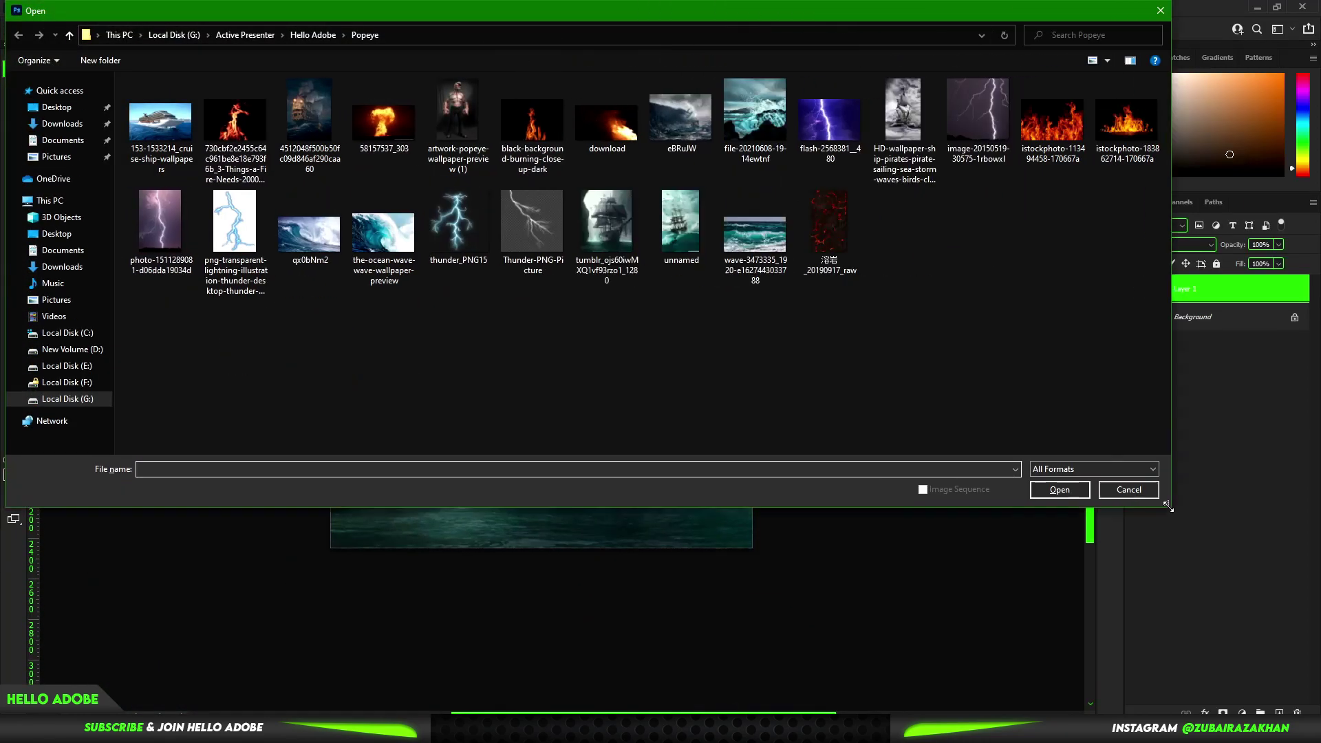
right_click(919, 370)
left_click(1115, 393)
scroll(631, 344, "down", 5)
double_click(630, 385)
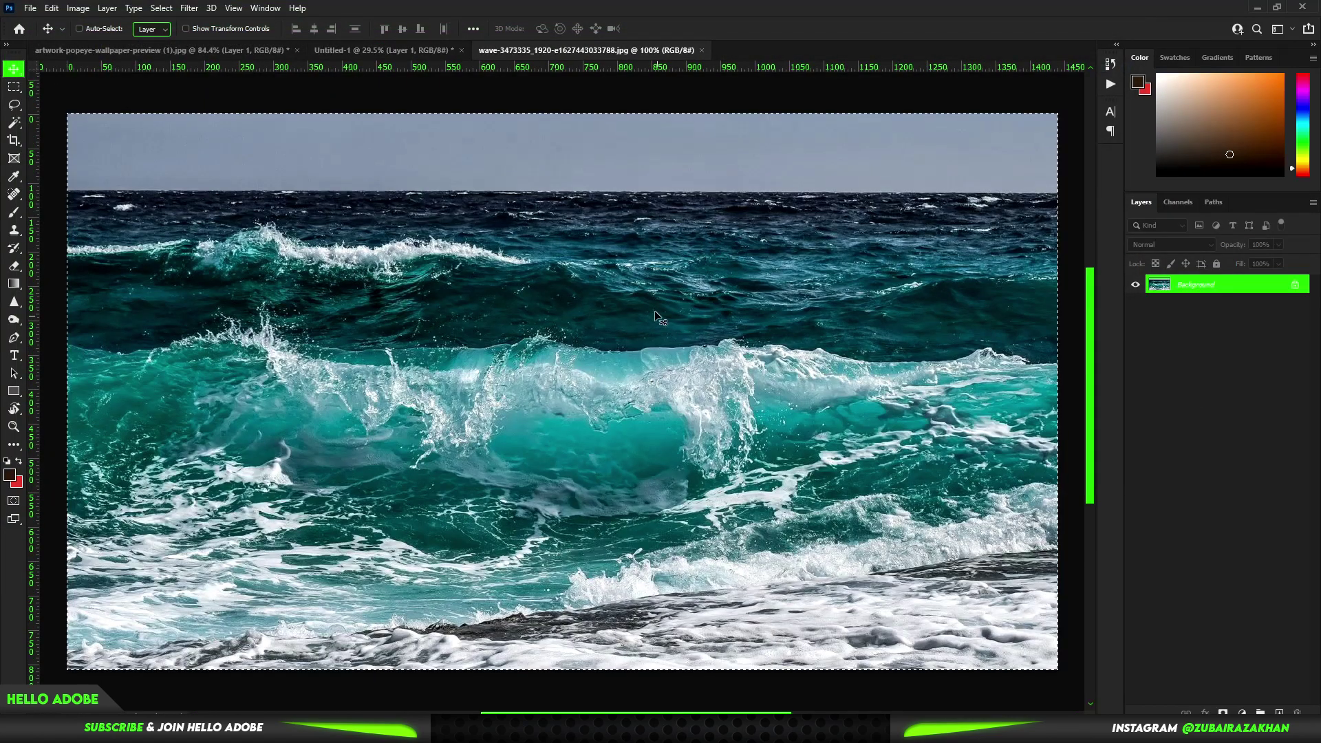
mouse_move(654, 311)
left_mouse_down()
mouse_move(541, 321)
mouse_move(482, 502)
mouse_move(549, 528)
mouse_move(536, 527)
left_mouse_up()
- Drop the wave layer to 30% opacity, scale it, and Alt-drag a copy to the right
key("5")
key("3")
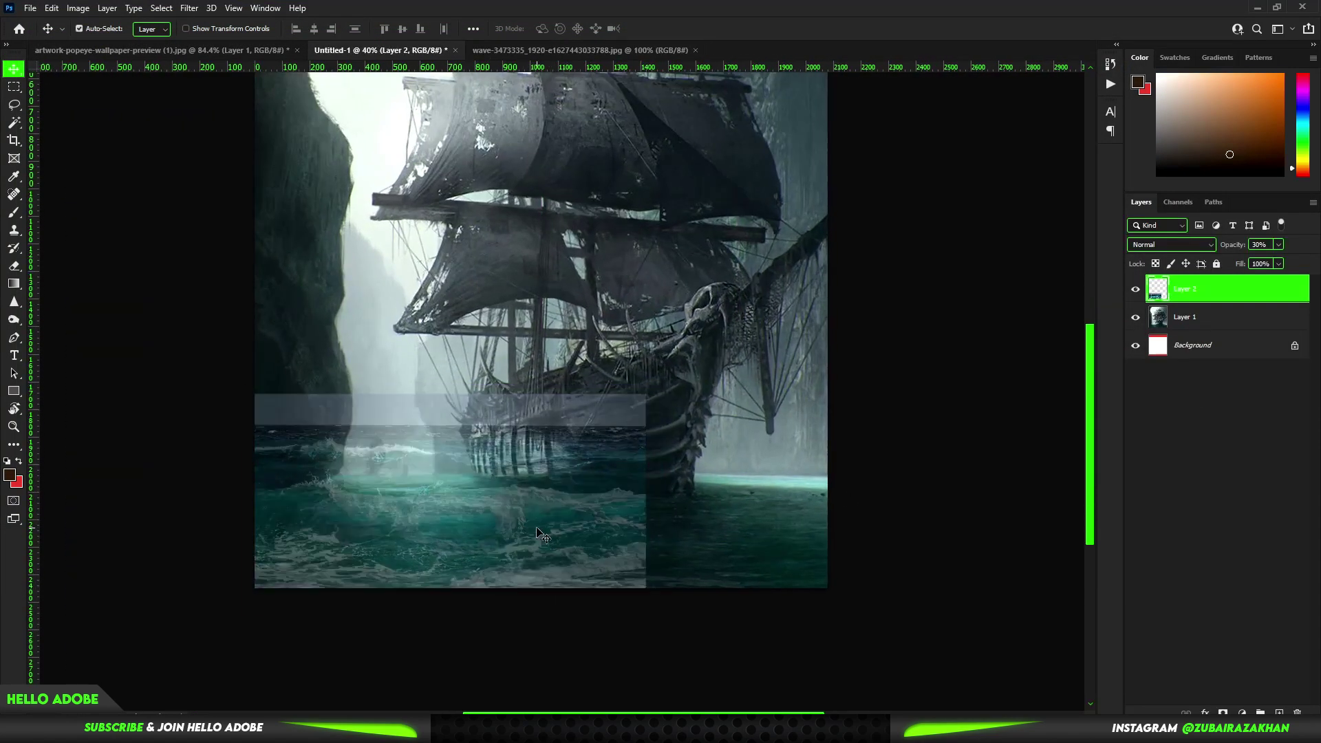
key("ctrl+t")
left_click_drag(651, 617, 831, 701)
key("Escape")
left_click_drag(556, 554, 852, 553)
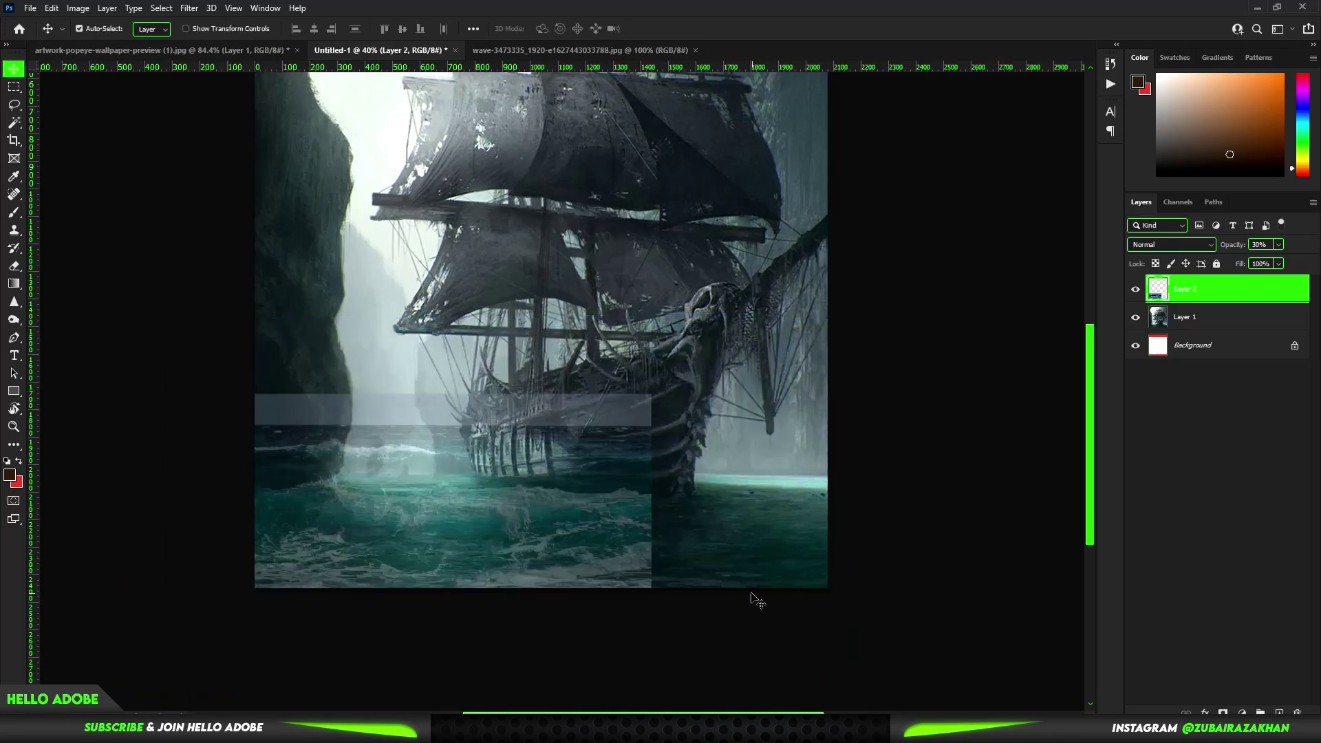
- Restore full opacity, black-mask the first wave layer and brush waves in along the bottom
left_click(1210, 317)
key("0")
left_click(1222, 712, "alt")
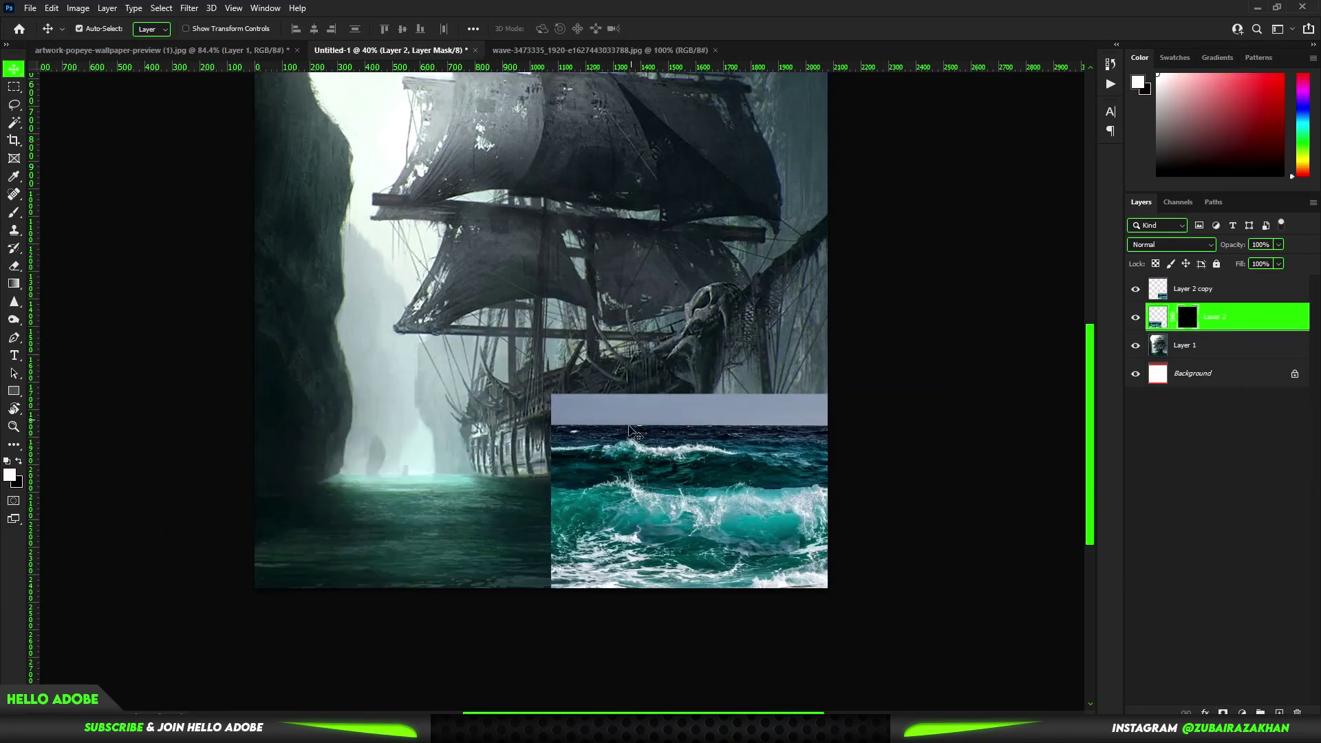
key("b")
left_click(1134, 288)
left_click_drag(523, 550, 350, 596)
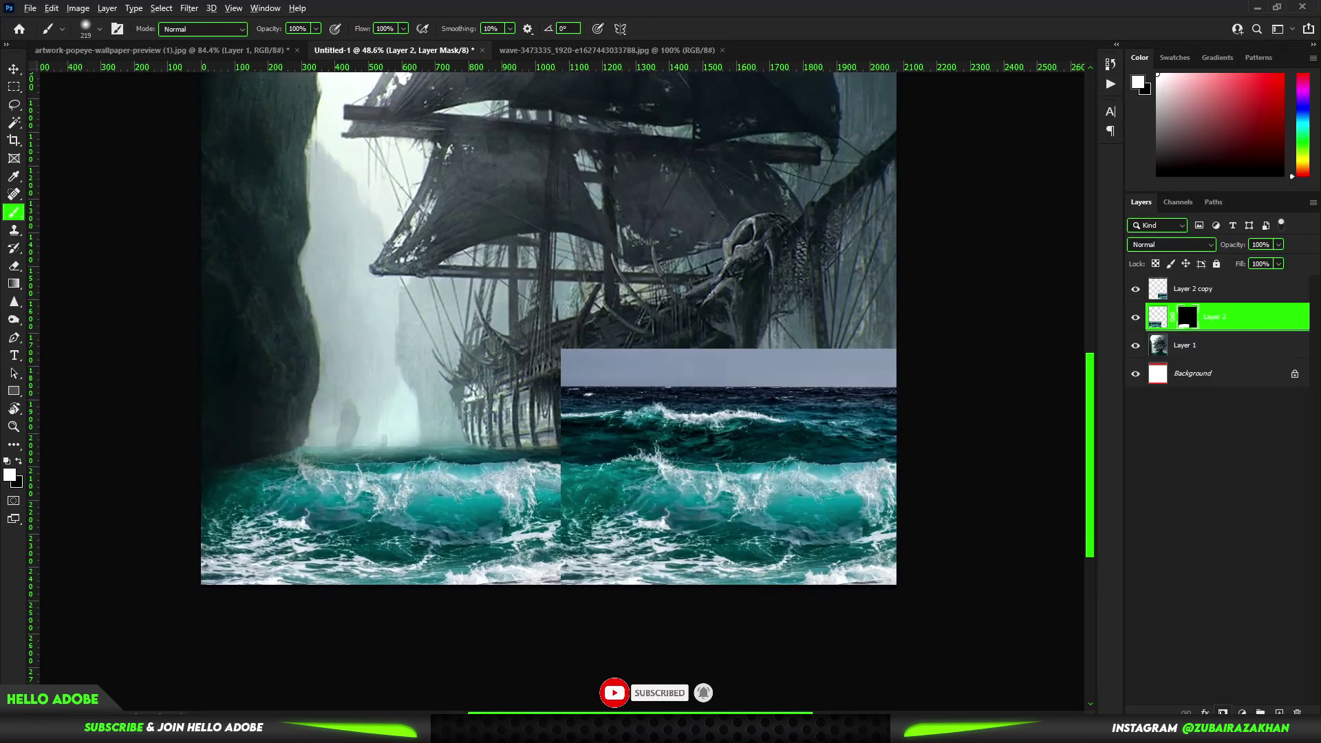
- Black-mask the duplicate wave layer and paint it in across the lower right
left_click(1210, 289)
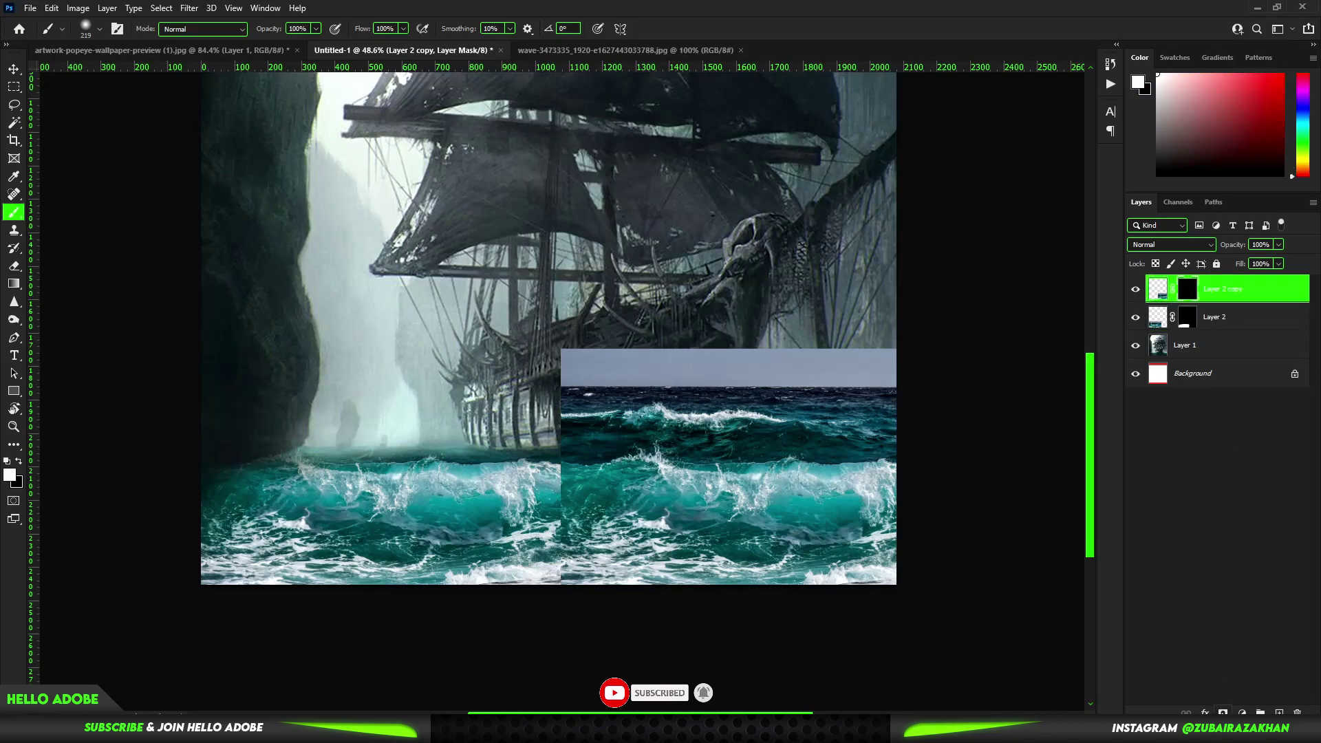
left_click(1222, 713, "alt")
left_click_drag(612, 584, 664, 518)
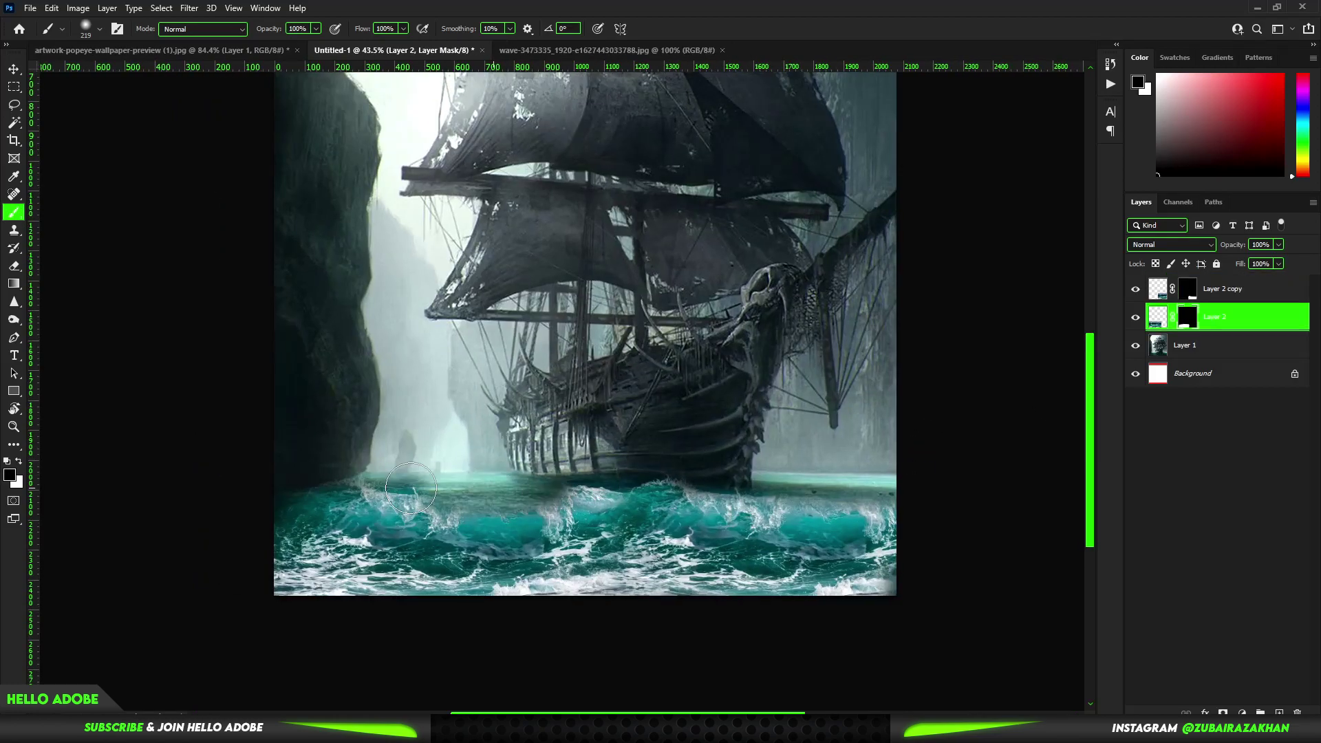
scroll(600, 461, "down", 1)
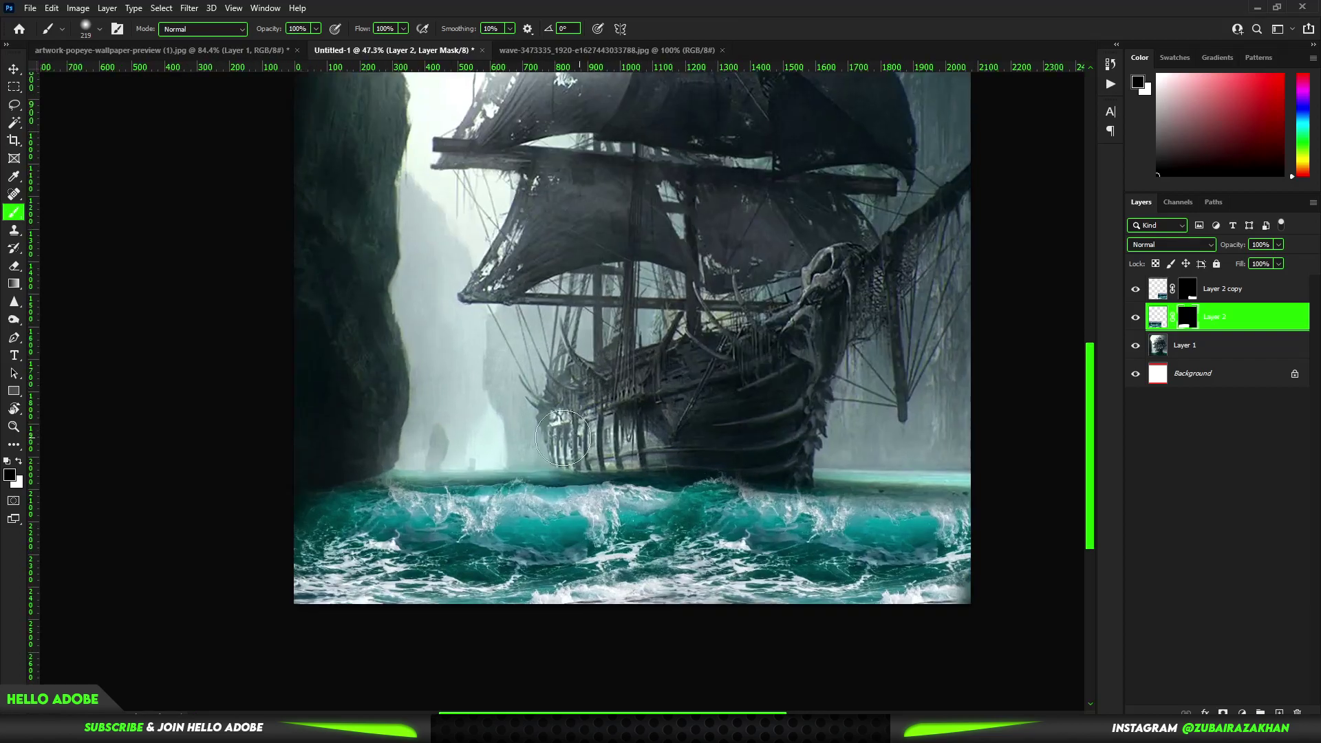
scroll(850, 437, "up", 2)
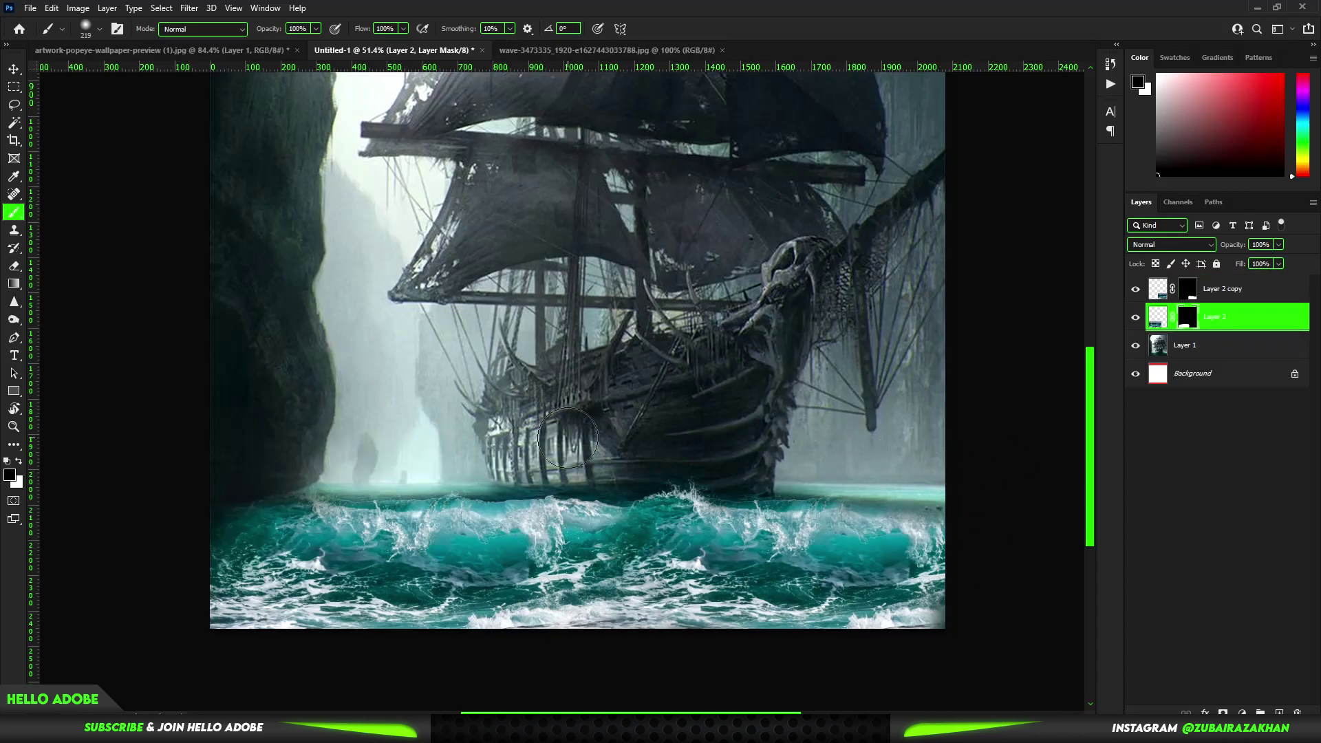
scroll(568, 437, "down", 1)
scroll(544, 482, "down", 2)
scroll(509, 551, "up", 1)
scroll(489, 588, "up", 1)
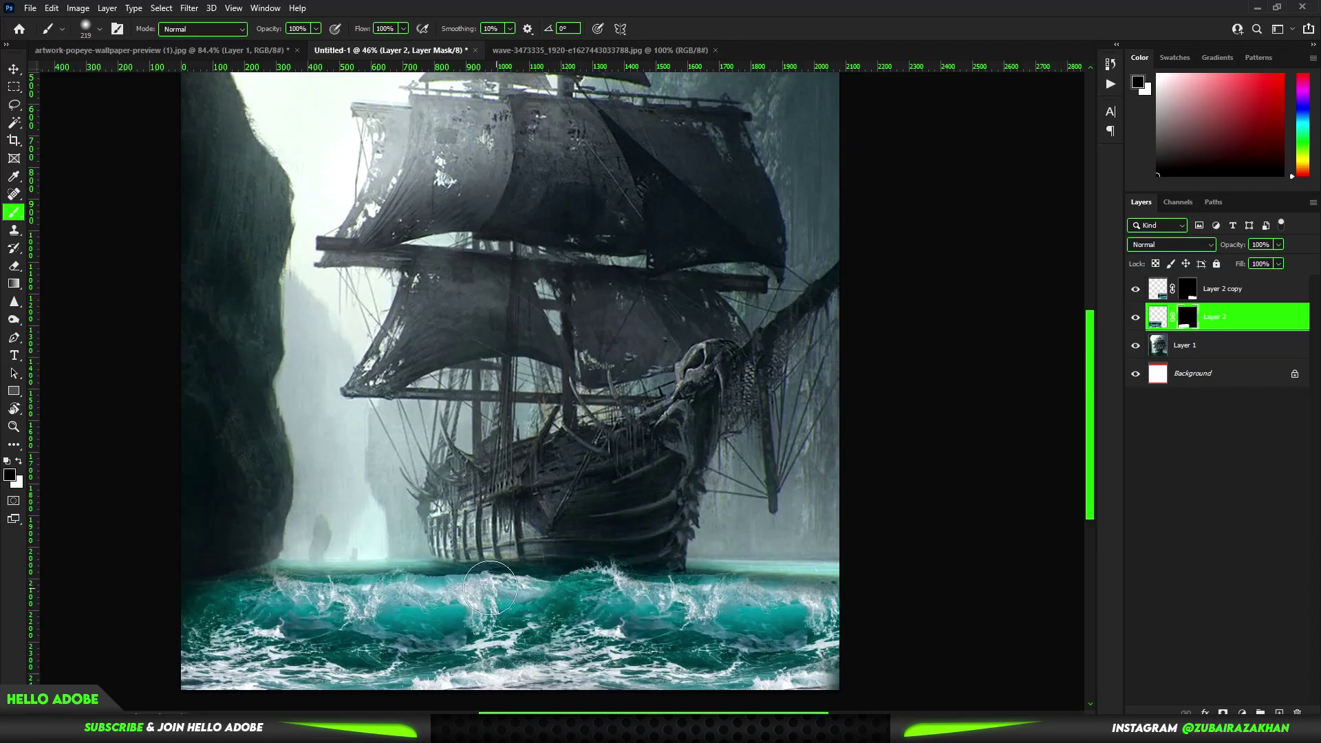
key("v")
scroll(465, 538, "down", 1)
scroll(465, 538, "down", 1)
- Add a Levels layer that lowers output white and deepens midtones for contrast
scroll(550, 413, "up", 1)
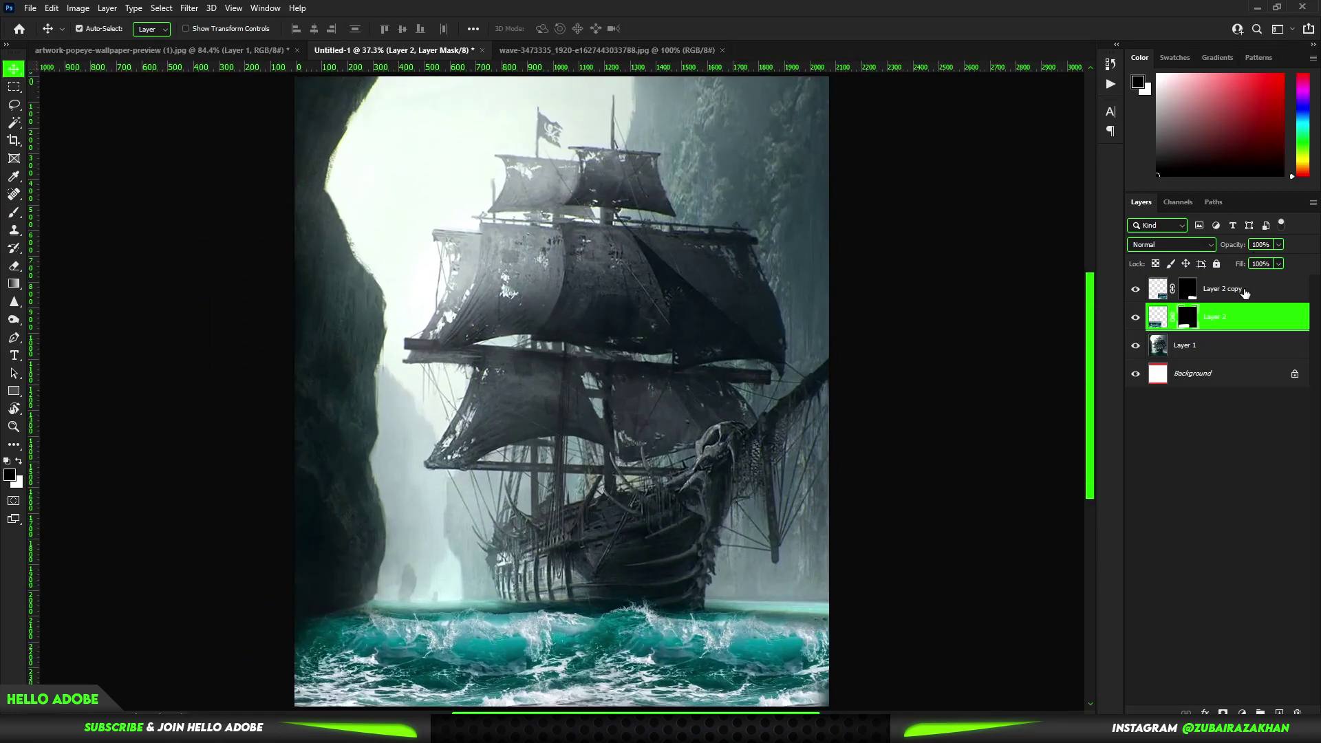
left_click(1231, 289)
left_click(1242, 712)
left_click(1238, 528)
left_click_drag(1301, 387, 1259, 386)
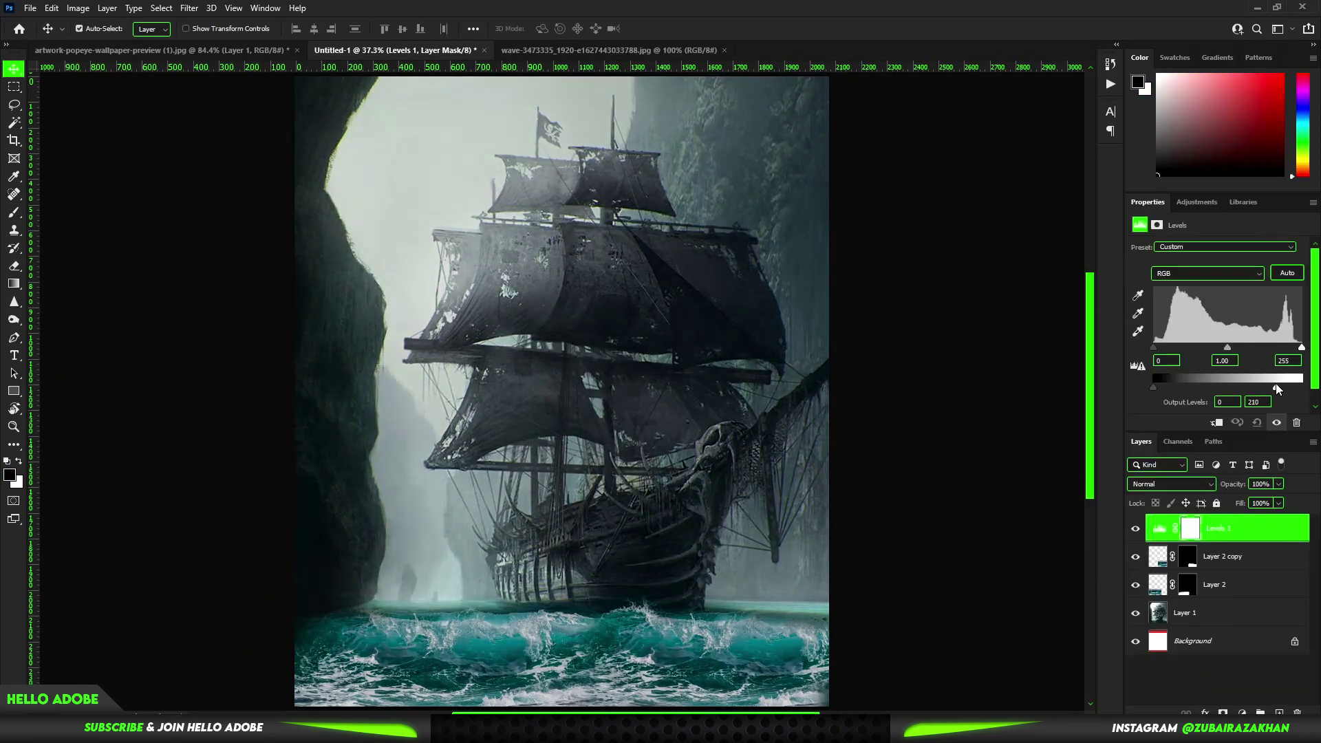
mouse_move(1301, 347)
left_mouse_down()
mouse_move(1232, 346)
mouse_move(1256, 387)
left_mouse_up()
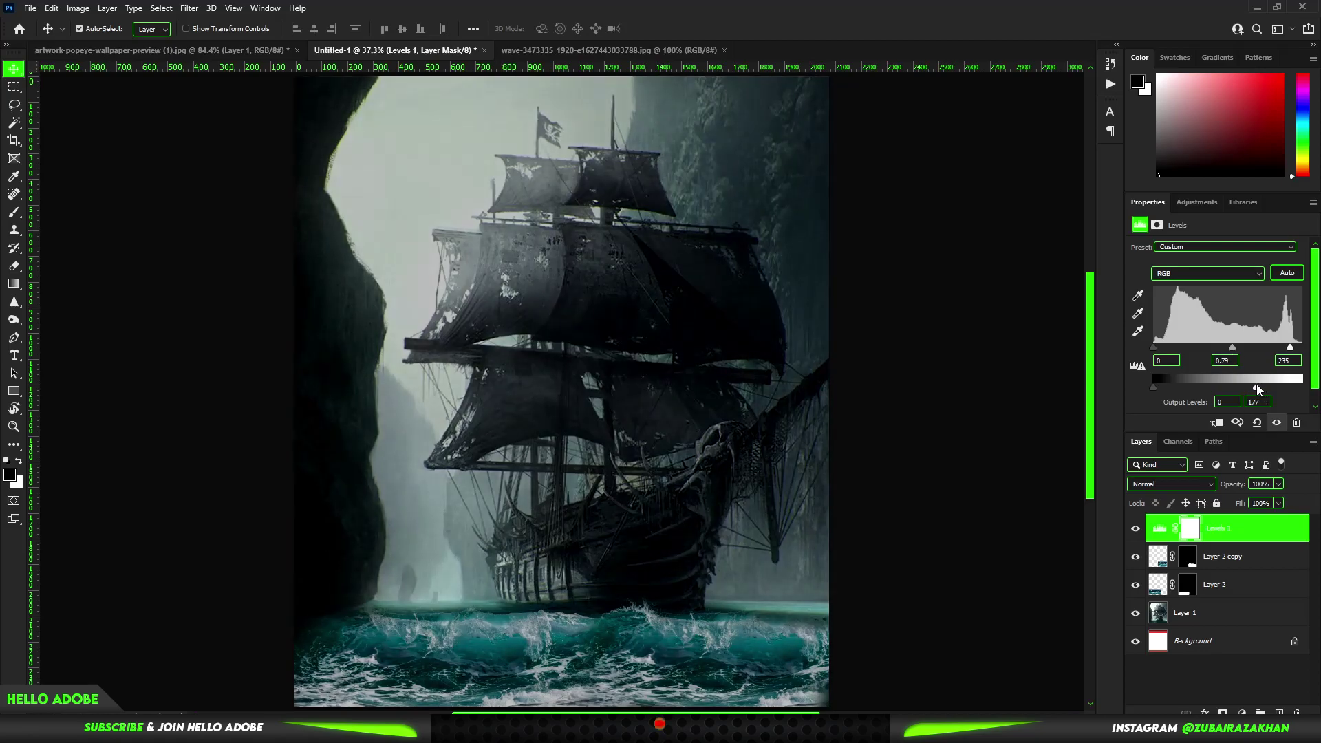
- Add a Curves layer darkening the brightest tones and reset colours to black and white
left_click(1233, 542)
left_click_drag(1297, 282, 1297, 307)
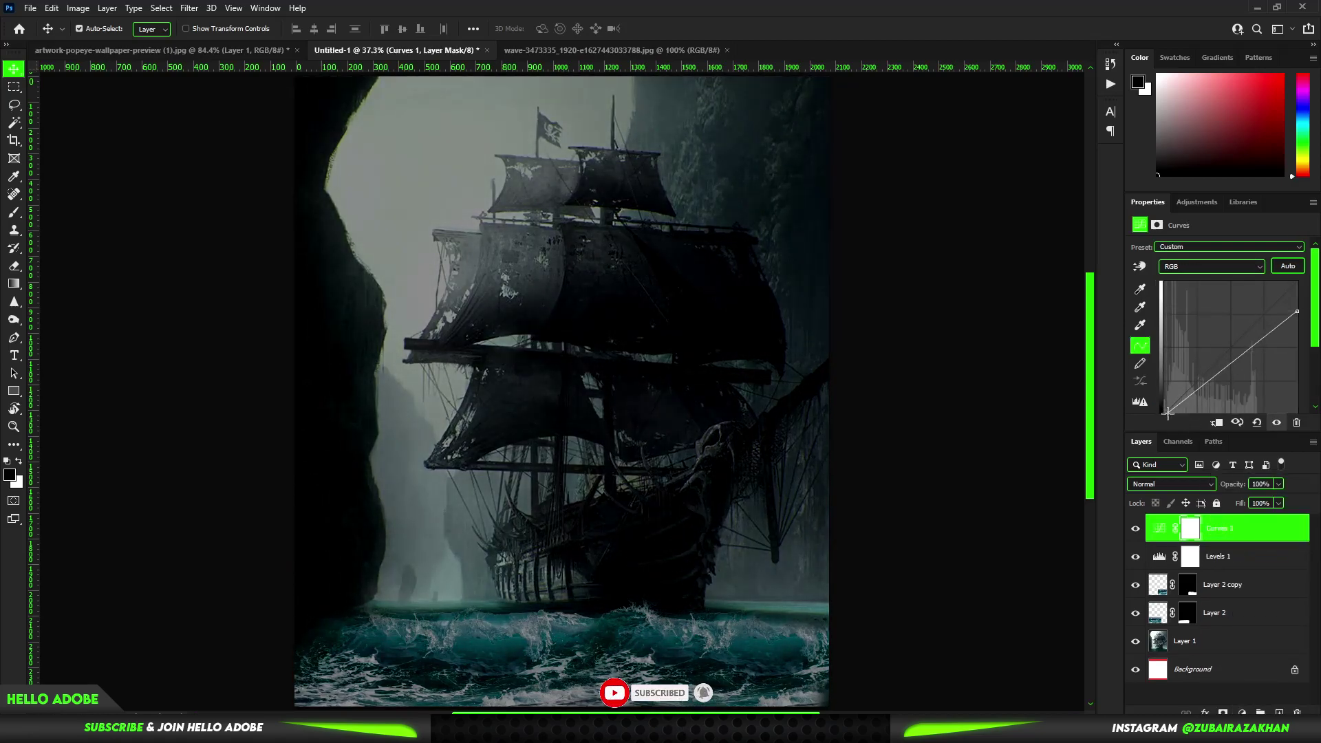
left_click(1190, 528)
key("d")
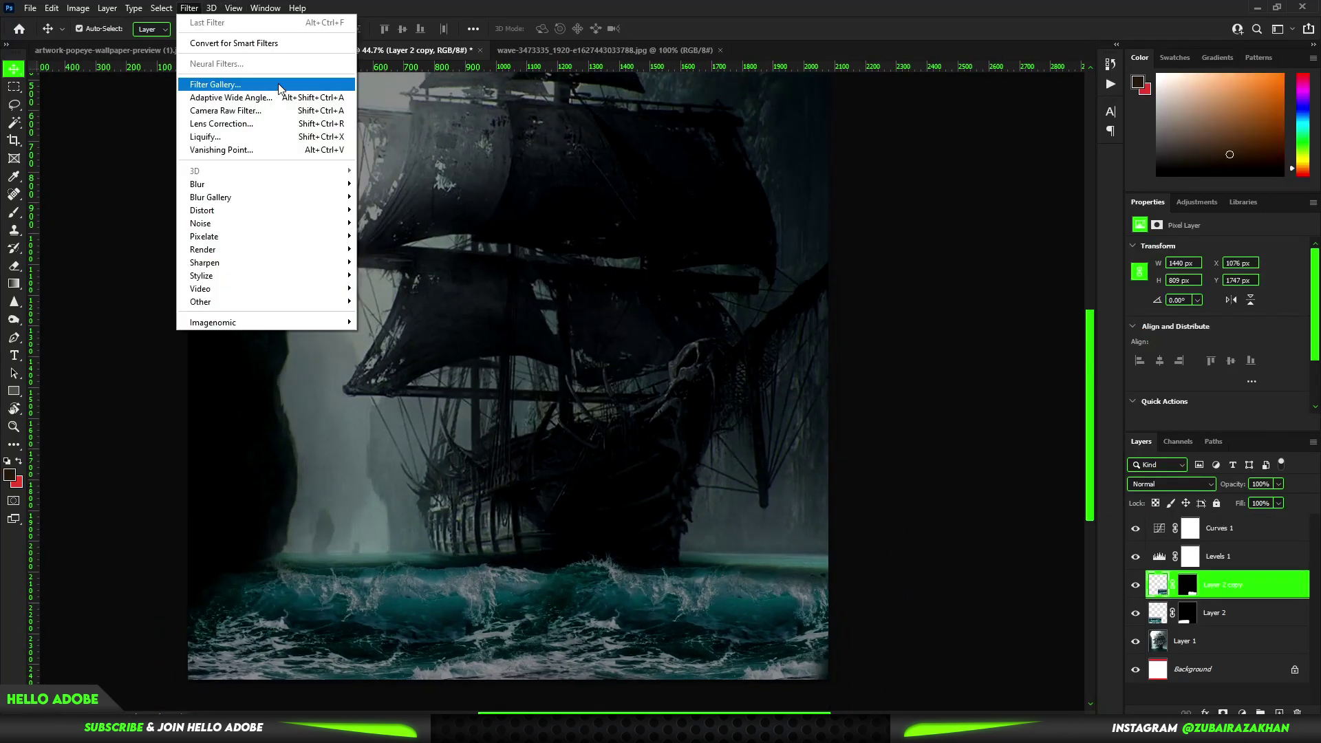
- Motion-blur the Layer 2 copy waves and dodge and burn their tones
left_click(401, 269)
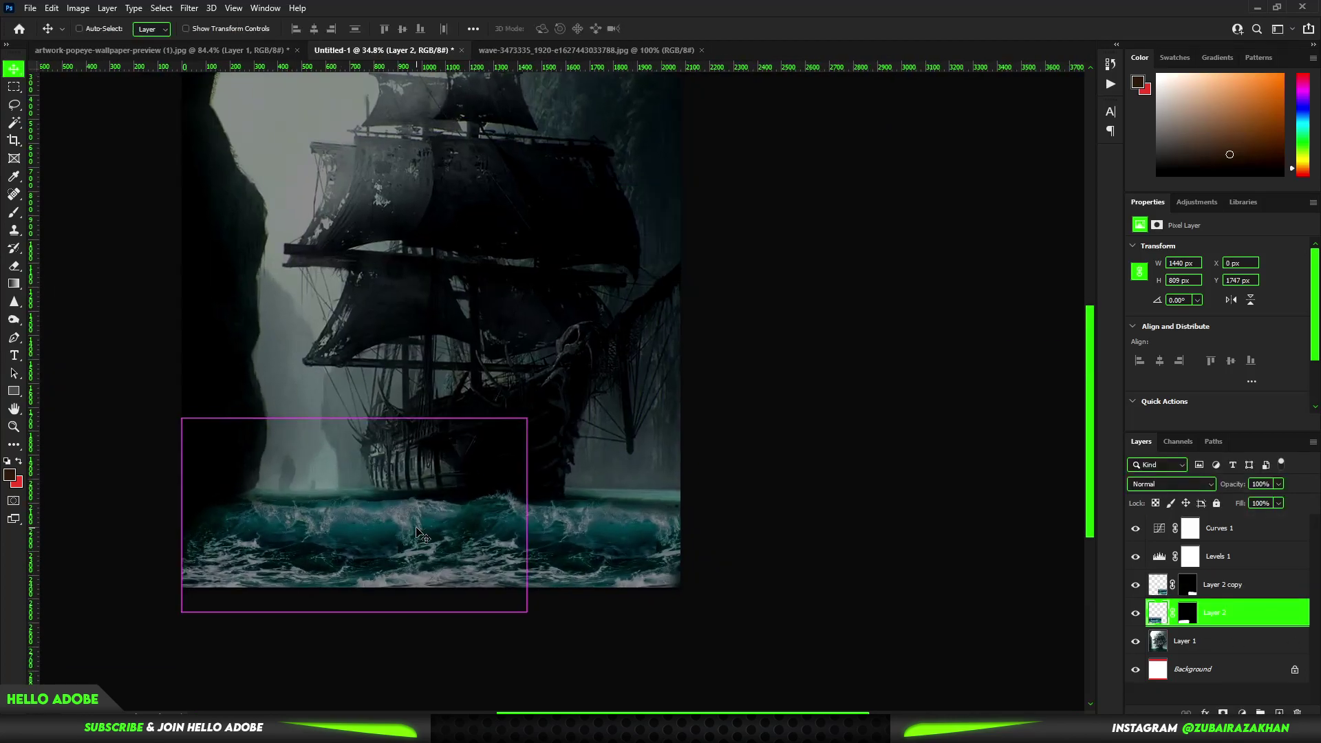
left_click(711, 590)
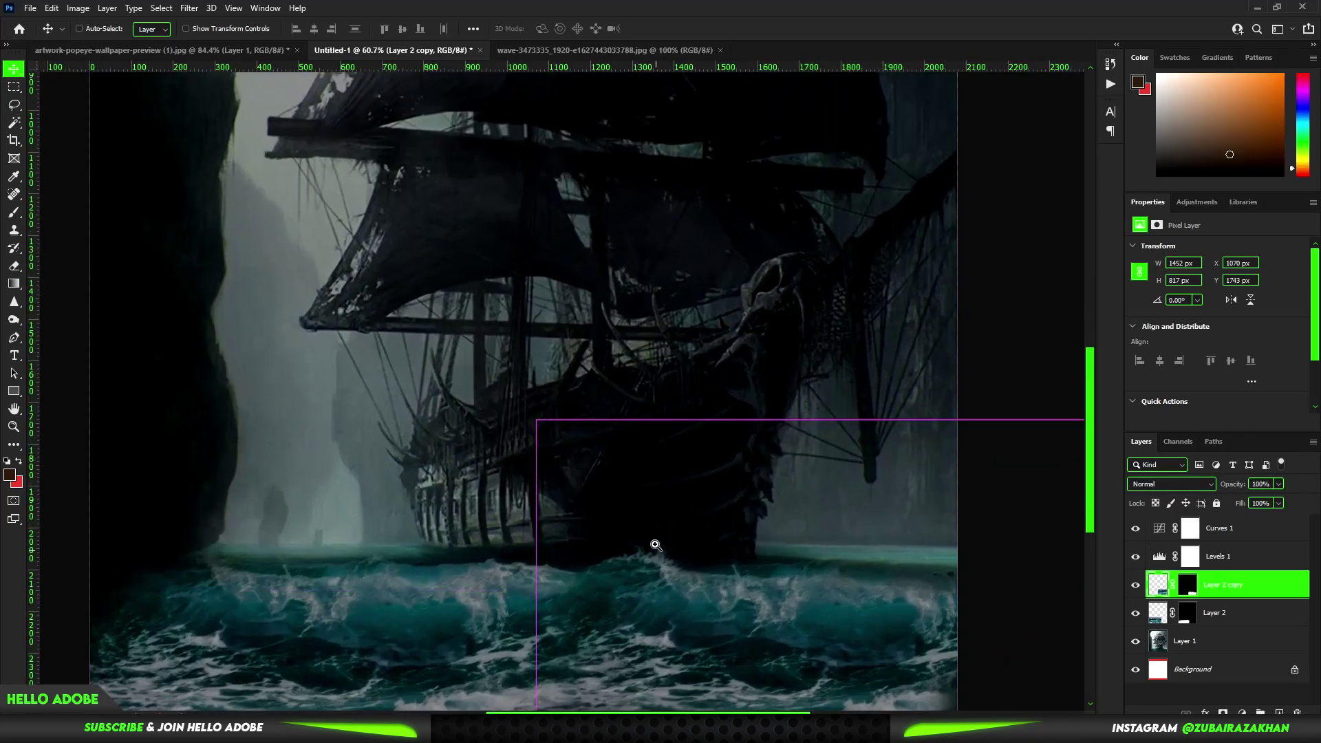
left_click_drag(597, 669, 667, 540)
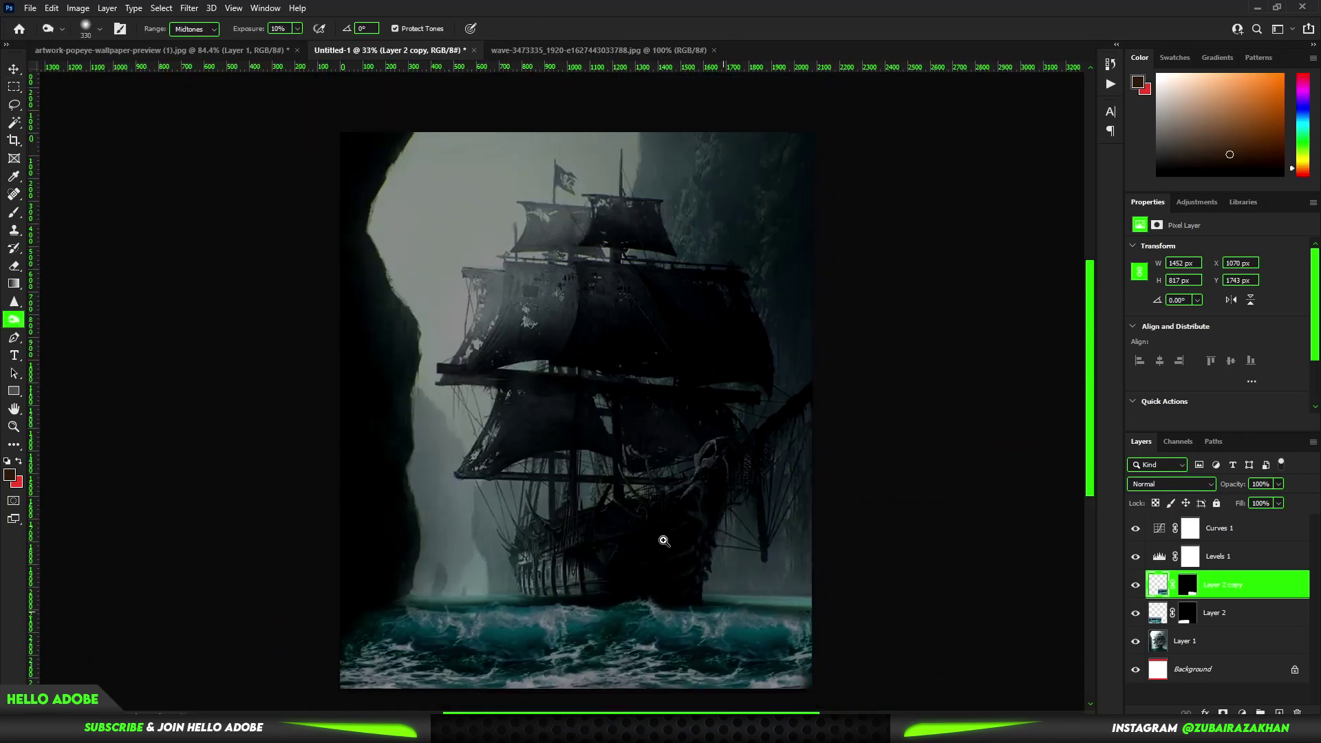
key("o")
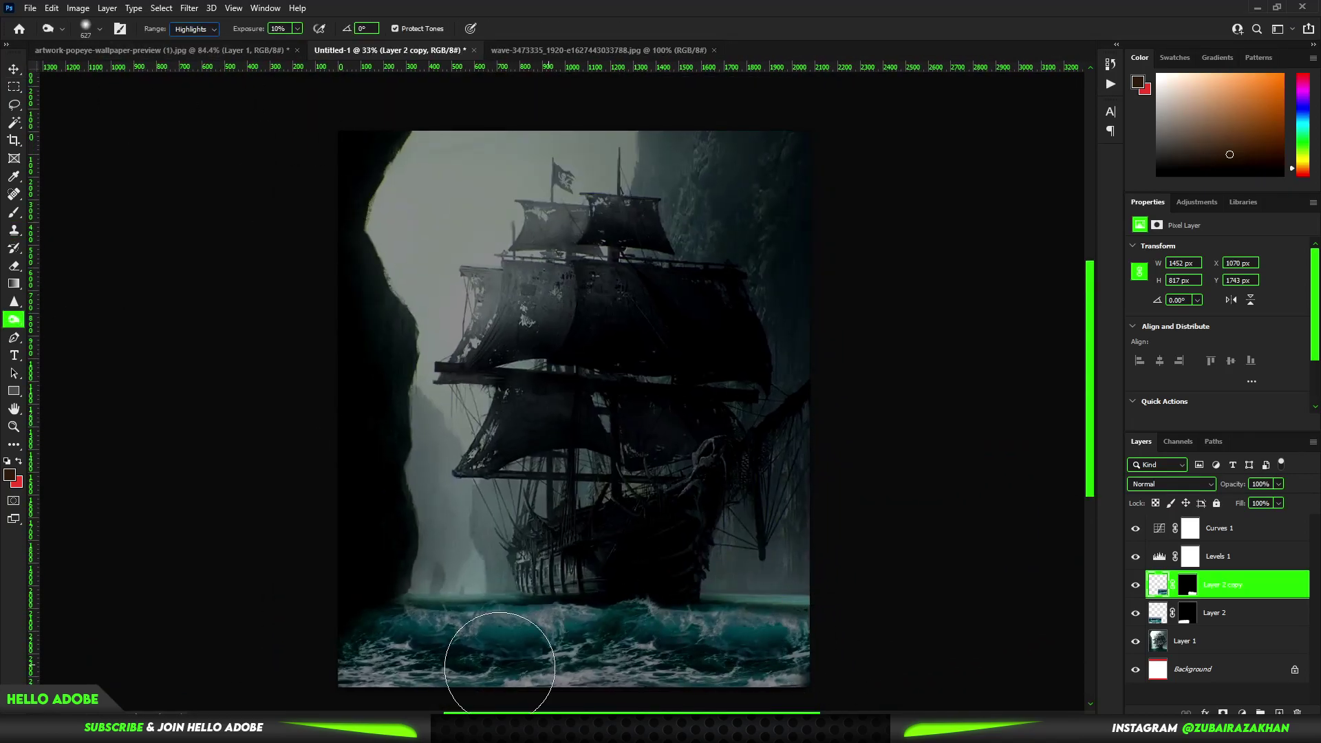
scroll(836, 663, "up", 1)
key("alt+bracketleft")
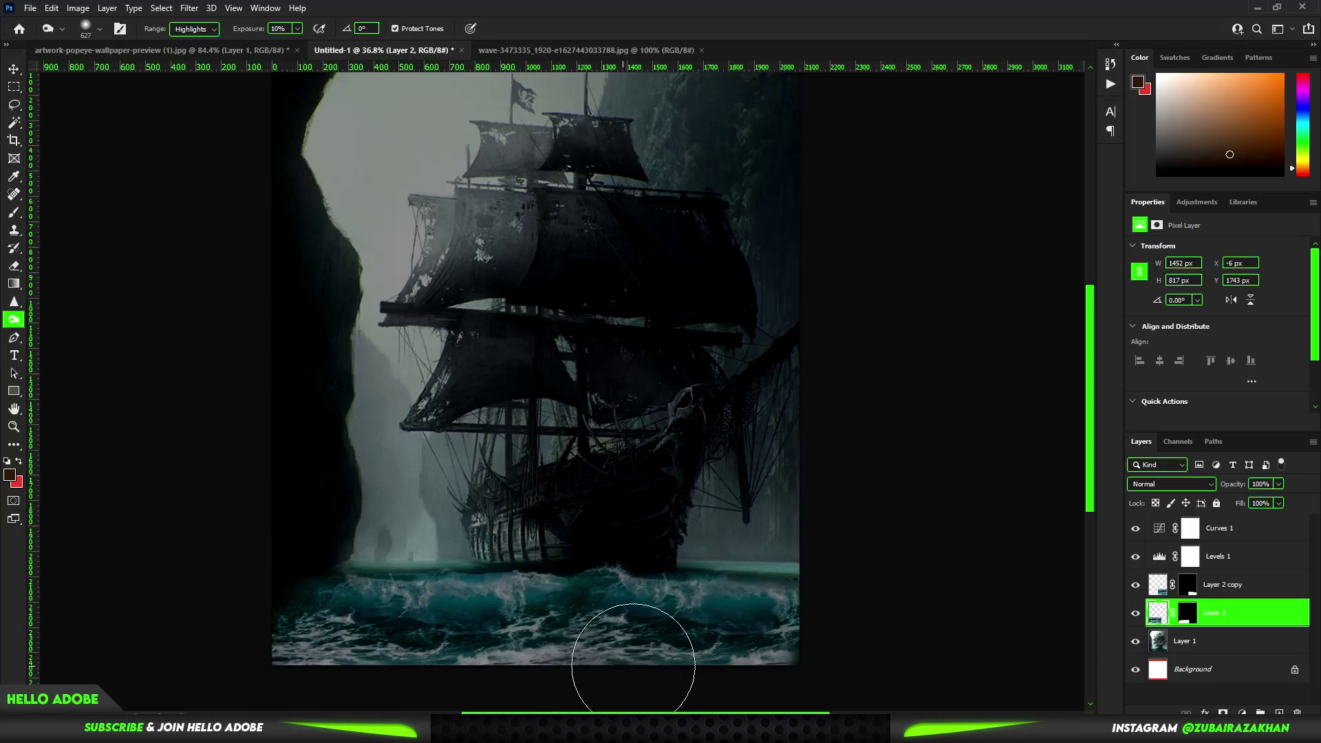
- Drag the Popeye figure from its artwork document into the ship scene
key("v")
left_click(158, 50)
left_click_drag(560, 344, 586, 421)
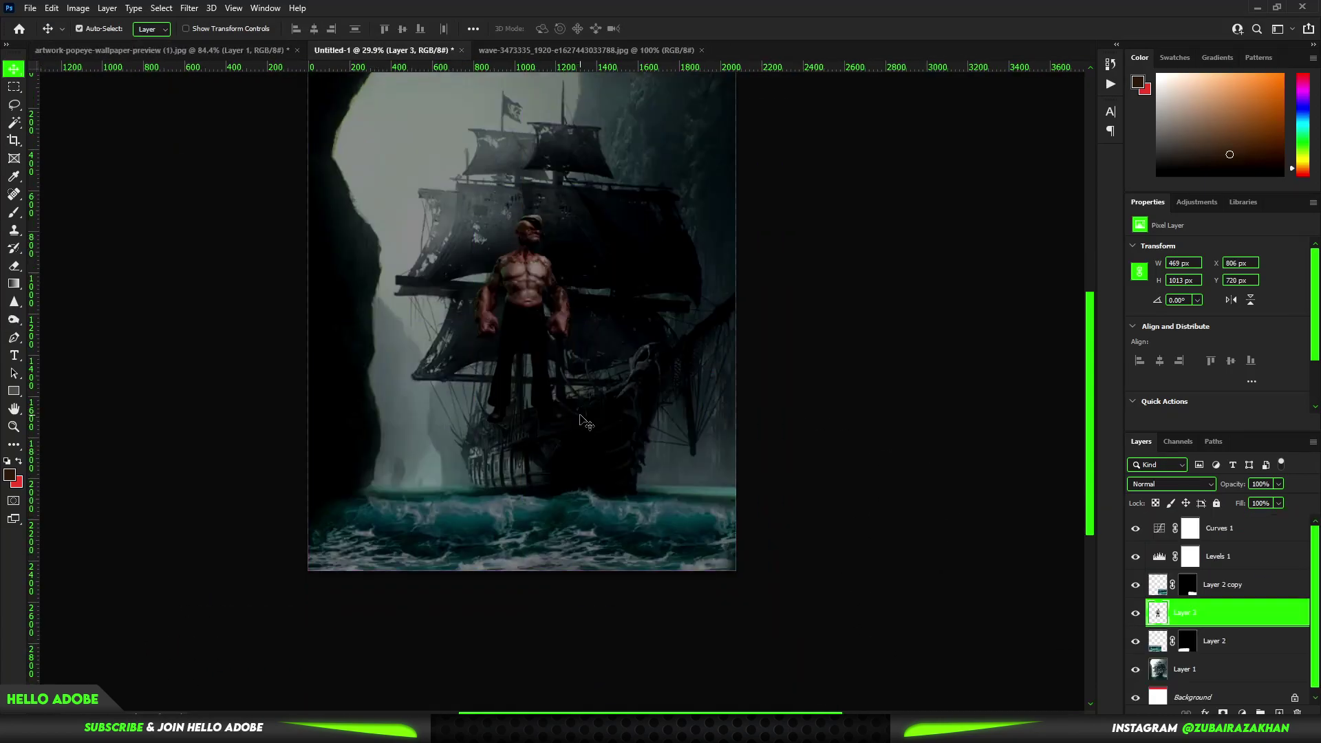
- Raise Popeye's layer above the waves, enlarge him, then undo the resize
key("ctrl+bracketright")
key("ctrl+t")
left_click_drag(525, 215, 523, 176)
scroll(581, 342, "up", 2)
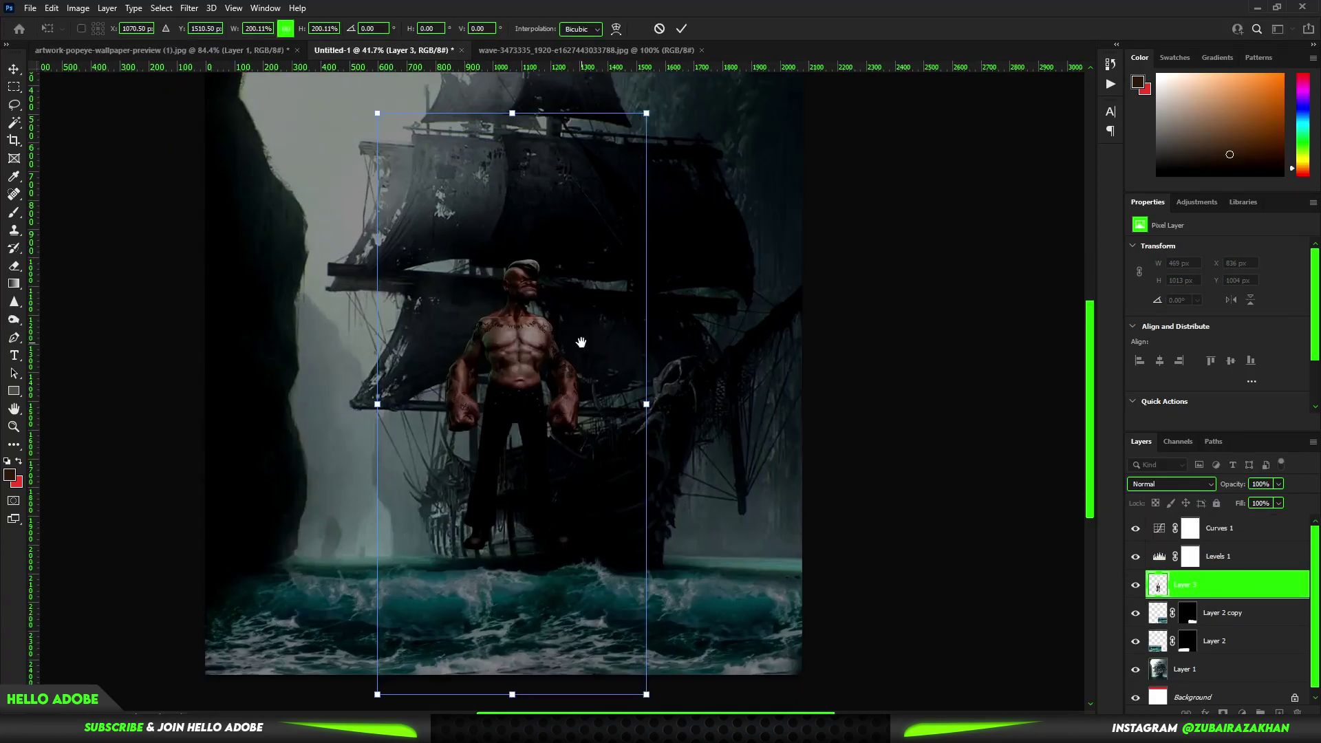
scroll(581, 342, "down", 1)
left_click_drag(538, 593, 540, 642)
key("Return")
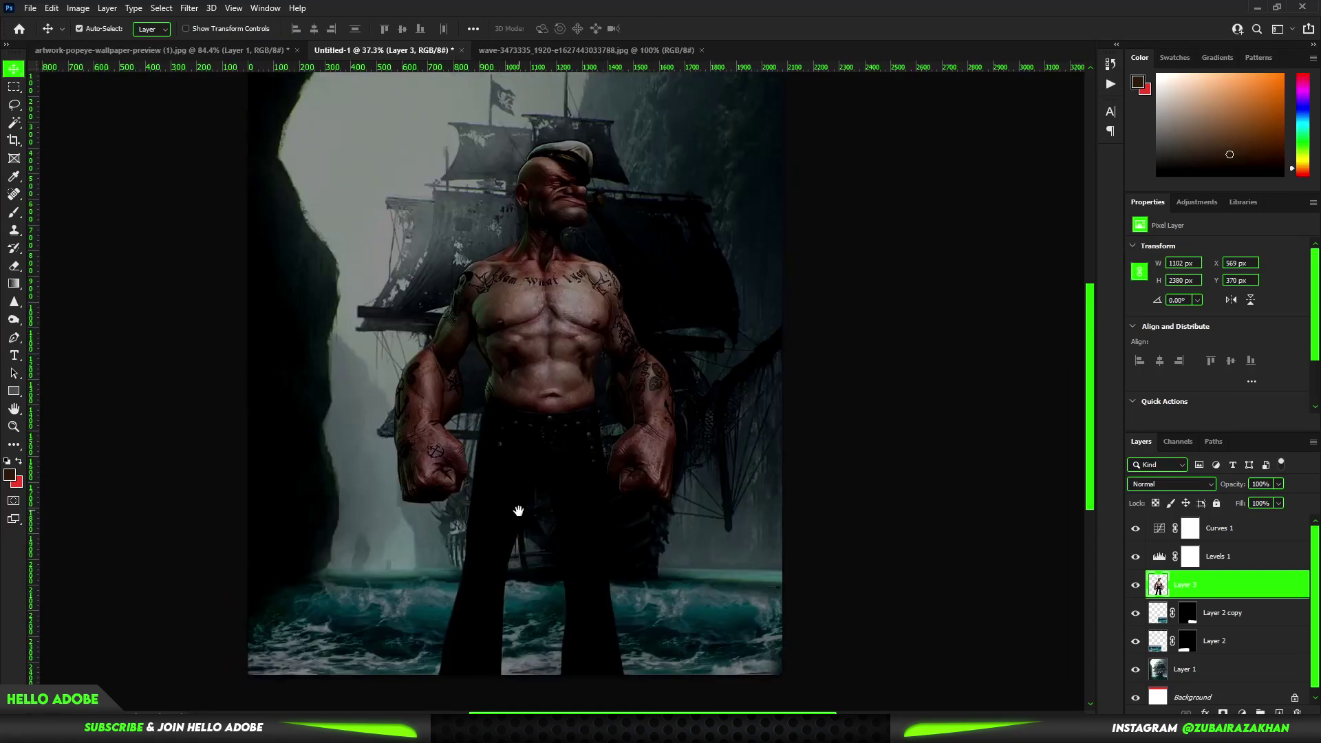
scroll(518, 511, "down", 1)
key("ctrl+z")
- Convert Popeye's layer to a Smart Object and scale him to about 214%
right_click(1210, 585)
left_click(1183, 263)
key("ctrl+t")
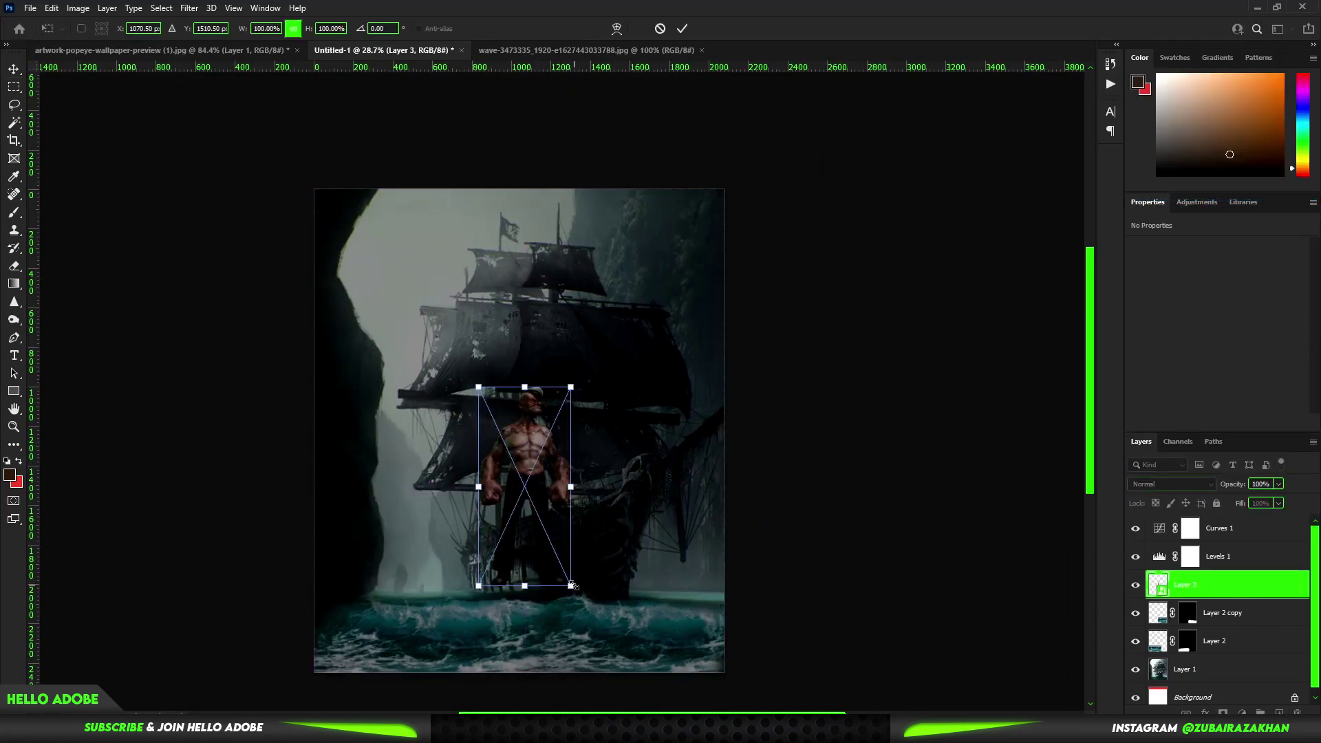
left_click_drag(573, 586, 628, 708)
left_click_drag(631, 261, 624, 279)
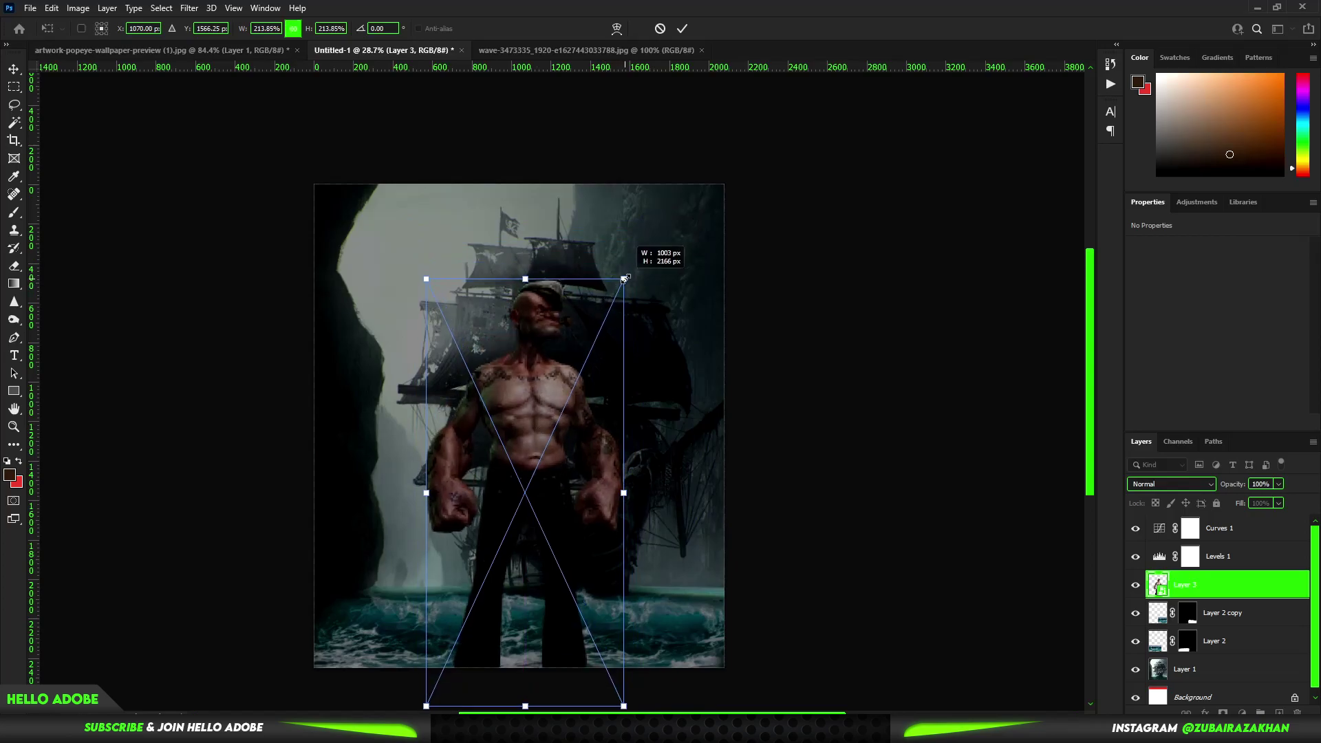
key("Return")
- Move Popeye's layer below the two wave layers so he stands in the sea
scroll(548, 560, "up", 1)
scroll(549, 561, "down", 1)
key("ctrl+bracketleft")
key("ctrl+bracketleft")
scroll(557, 570, "up", 1)
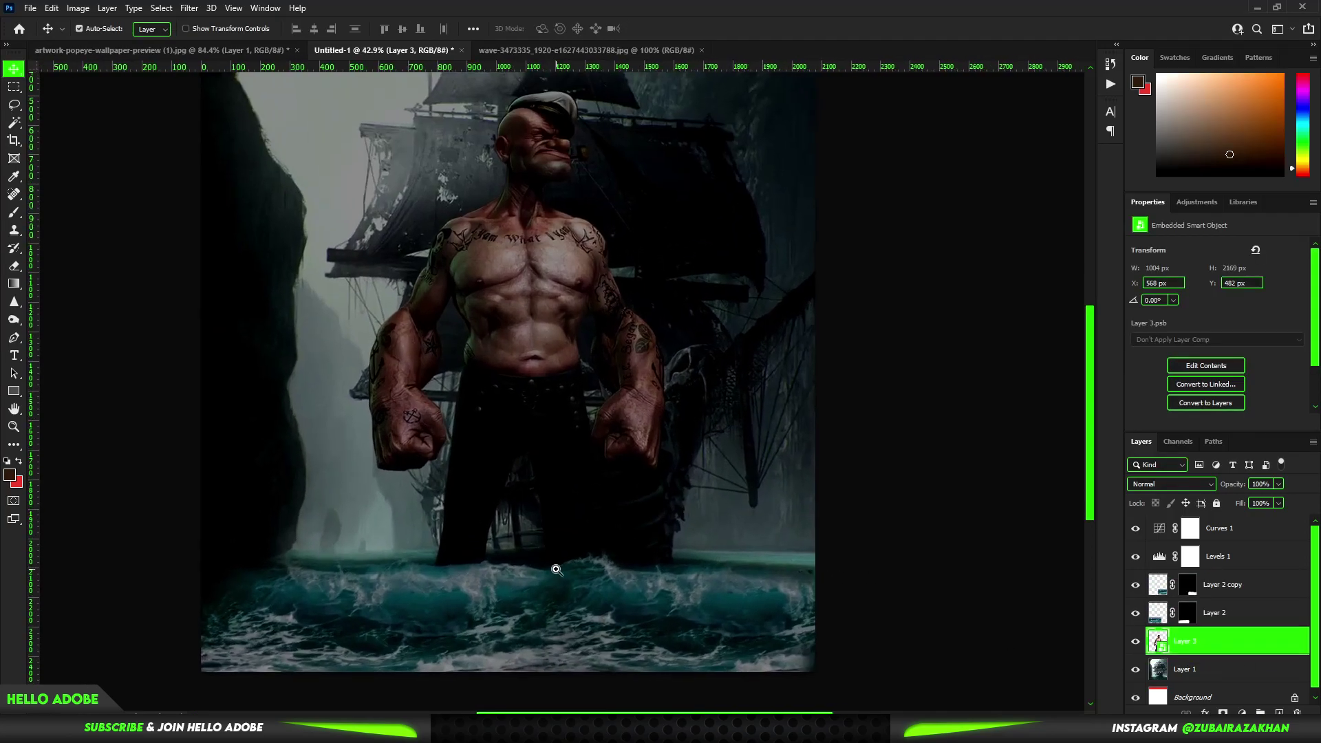
scroll(556, 569, "down", 1)
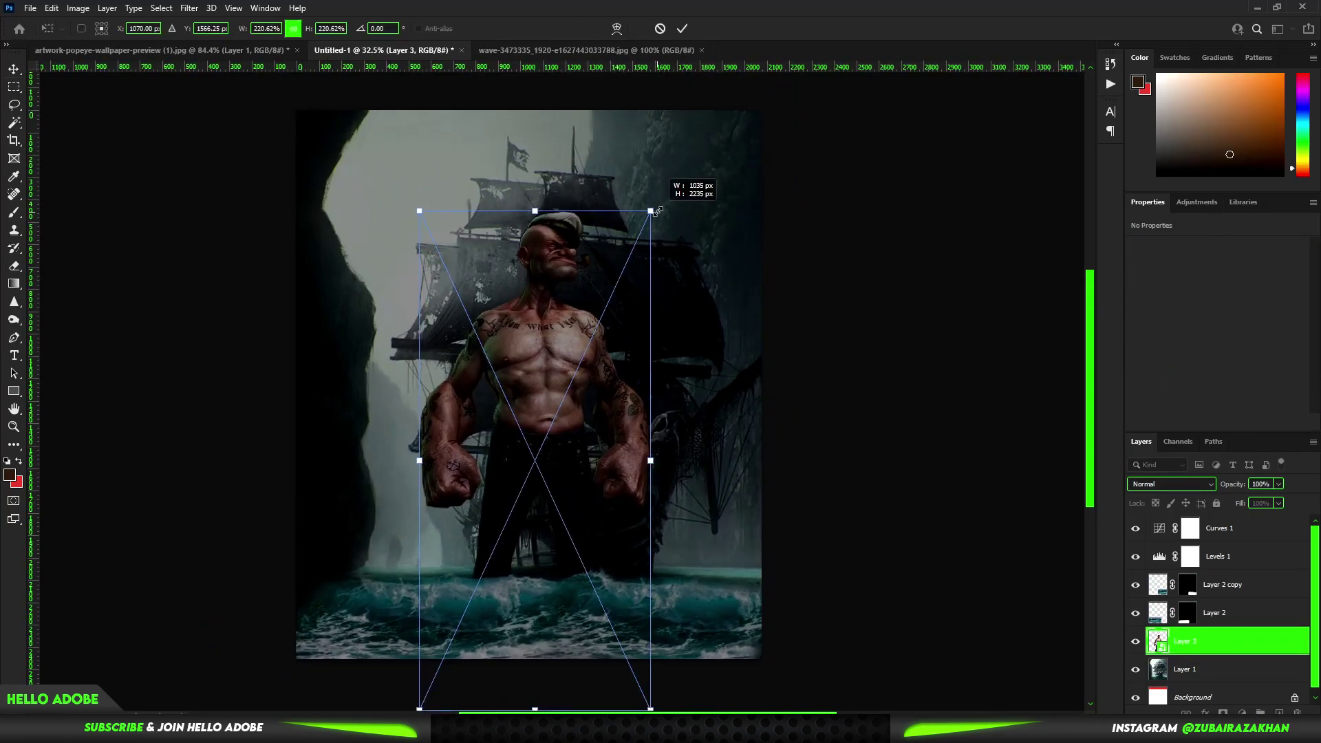
scroll(498, 512, "up", 2)
scroll(468, 440, "down", 1)
- Open the waves-on-rocks photo and drag it into the Untitled-1 composite
key("ctrl+o")
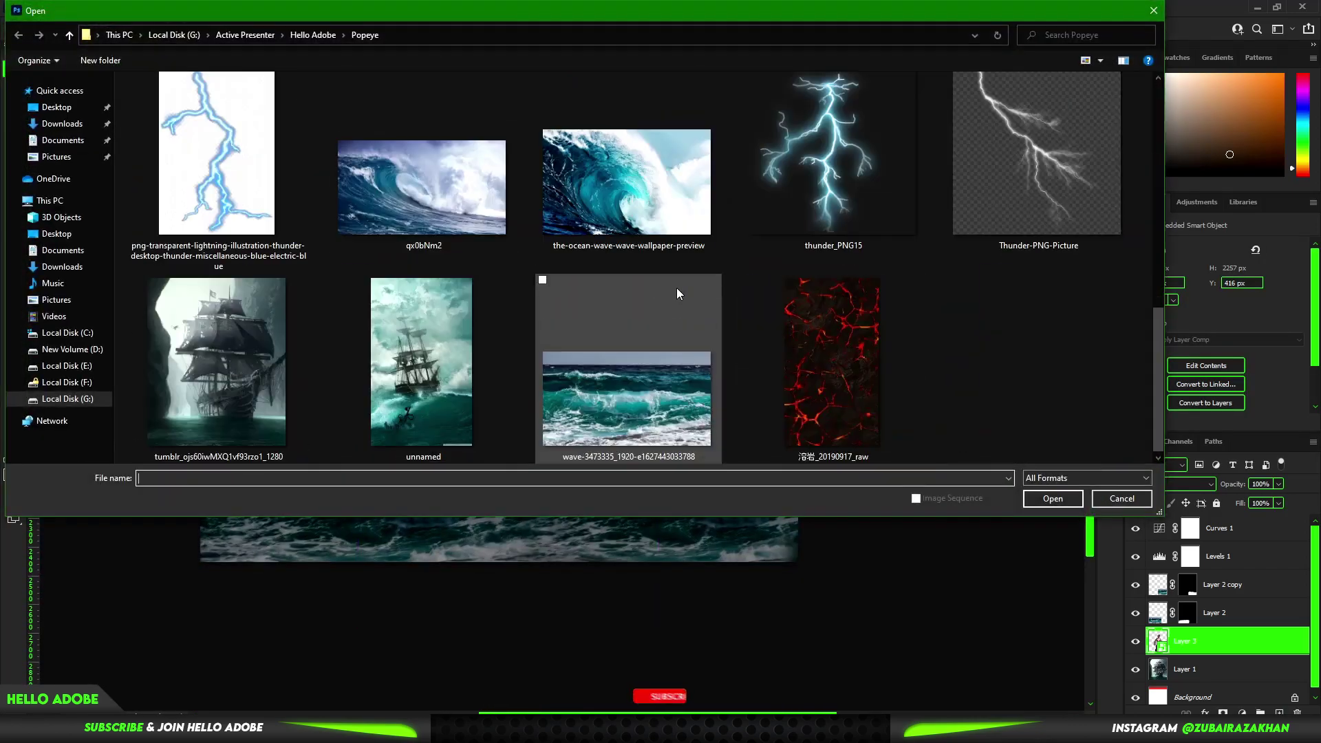
scroll(675, 287, "down", 5)
left_click(846, 194)
scroll(846, 194, "down", 3)
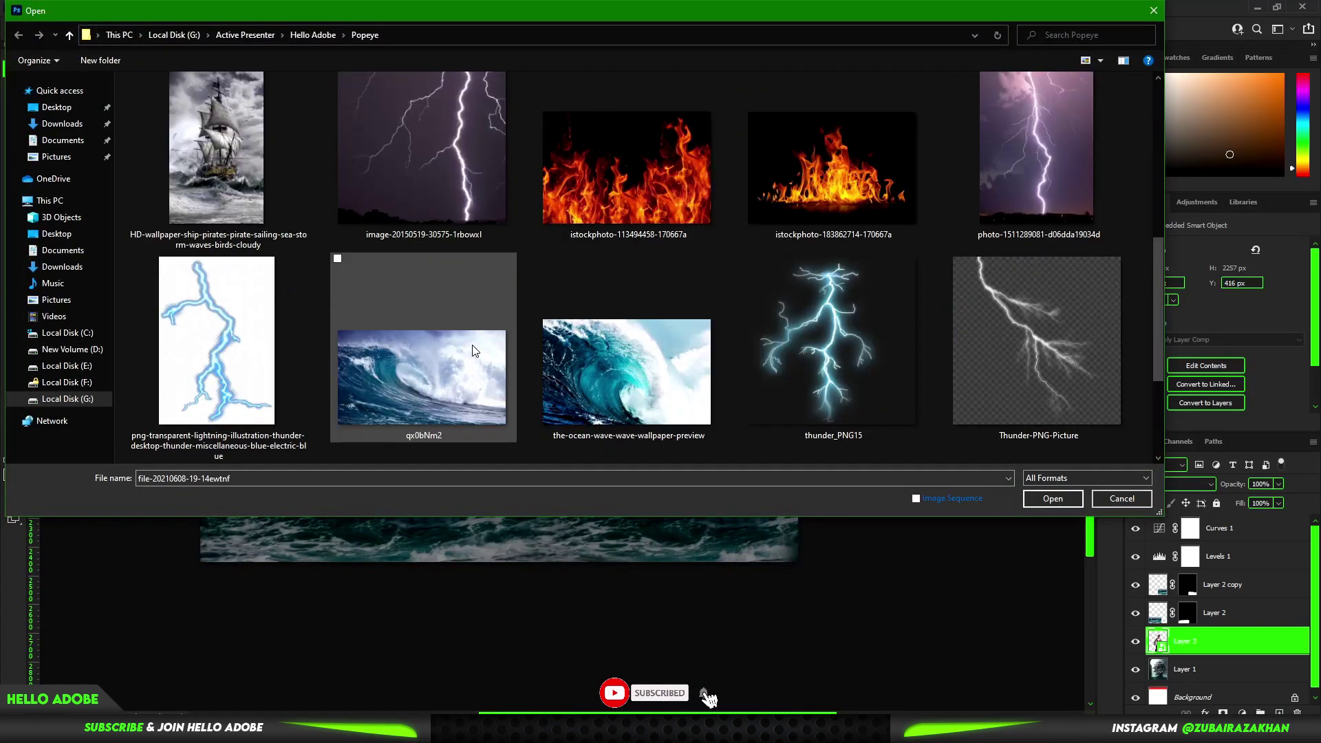
double_click(475, 351)
left_click_drag(560, 385, 688, 536)
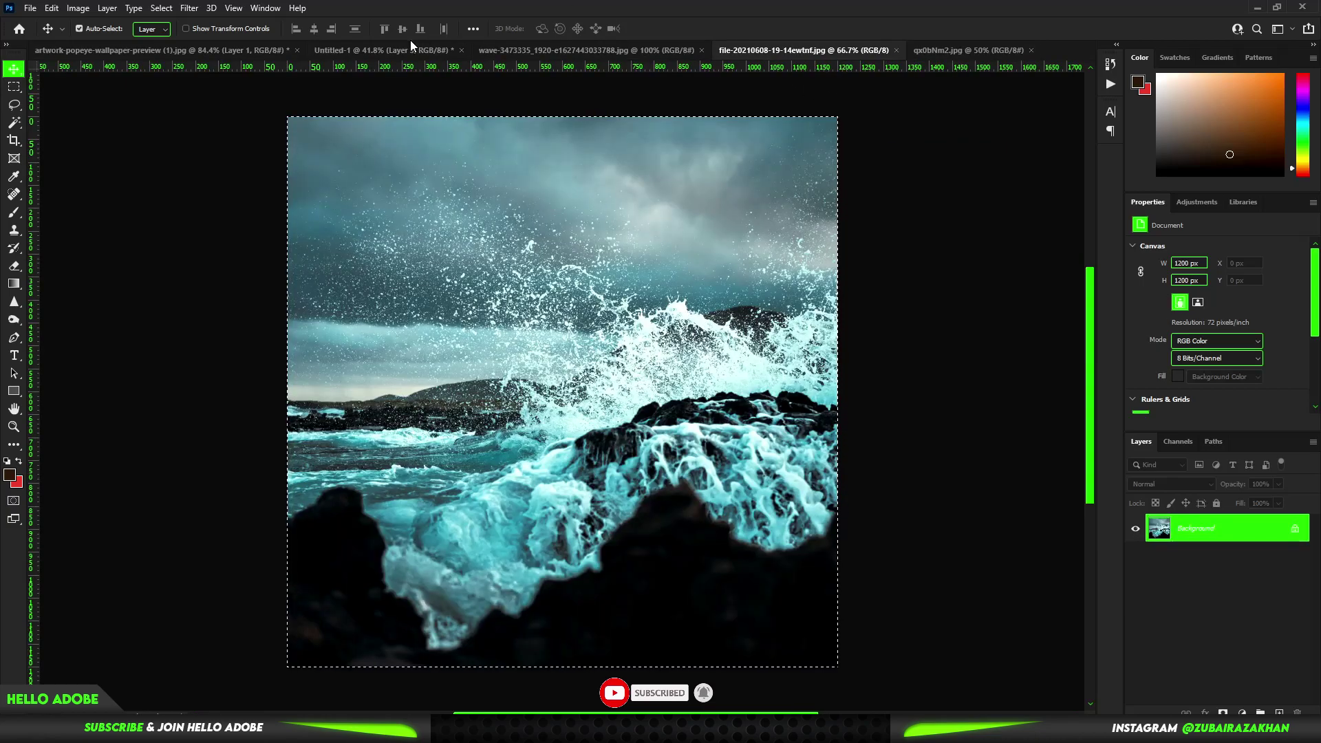
- Enlarge the waves-on-rocks layer and raise it above the other wave layers
key("ctrl+t")
left_click_drag(754, 647, 802, 702)
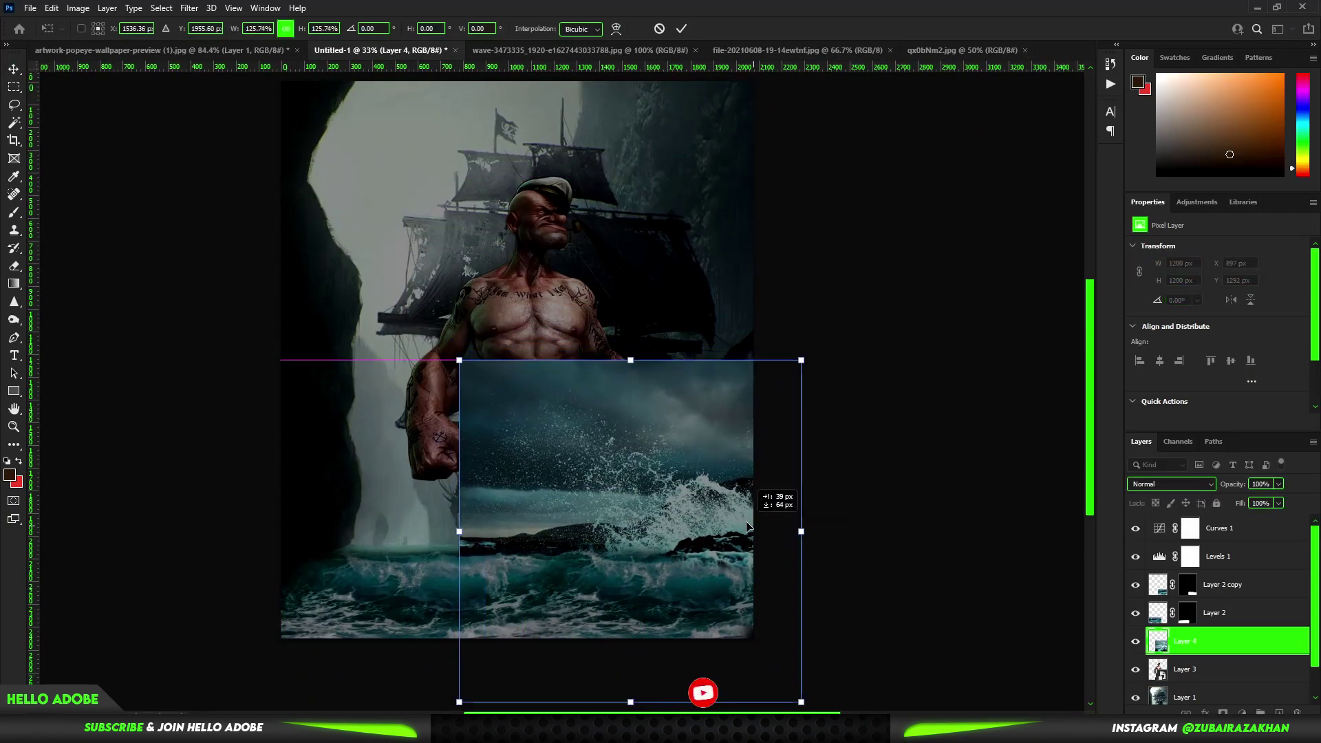
key("Return")
key("b")
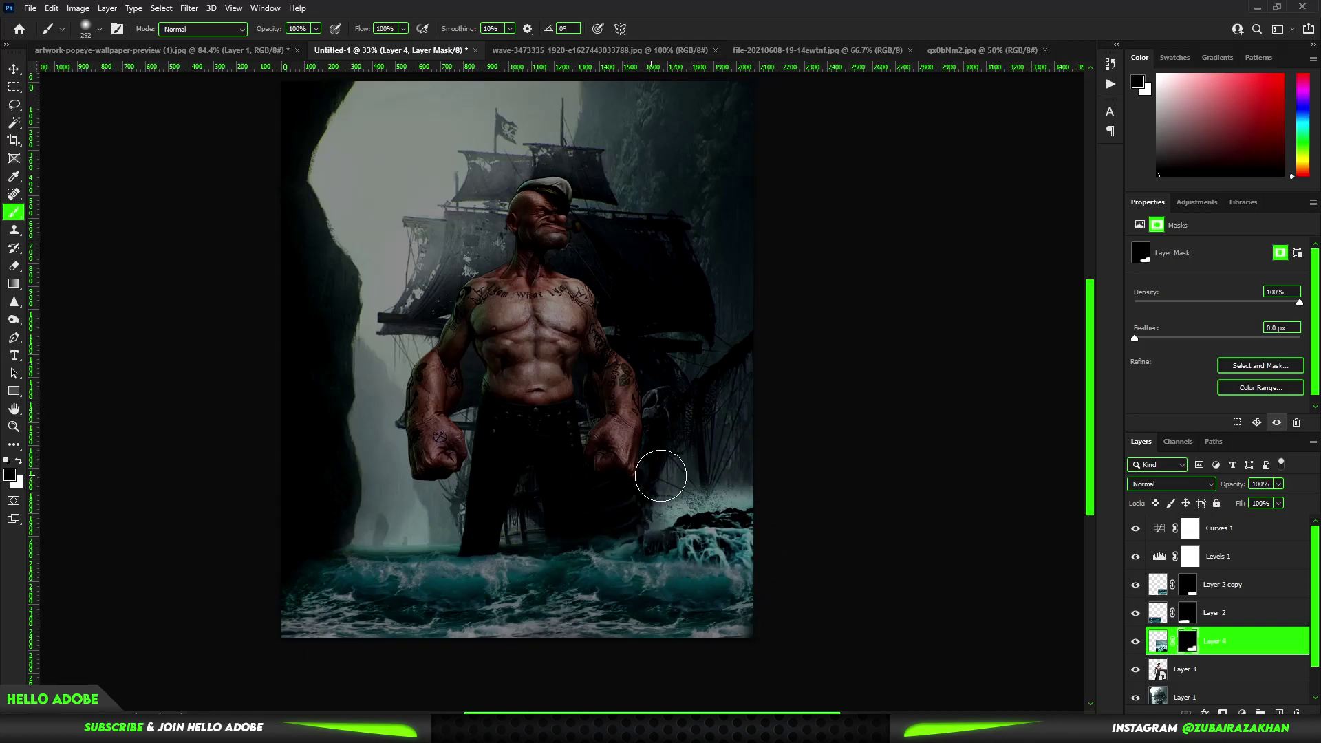
left_click_drag(1230, 659, 1220, 572)
- Brush the layer's mask to show only wave spray over the rocks beside Popeye
left_click_drag(509, 602, 543, 611)
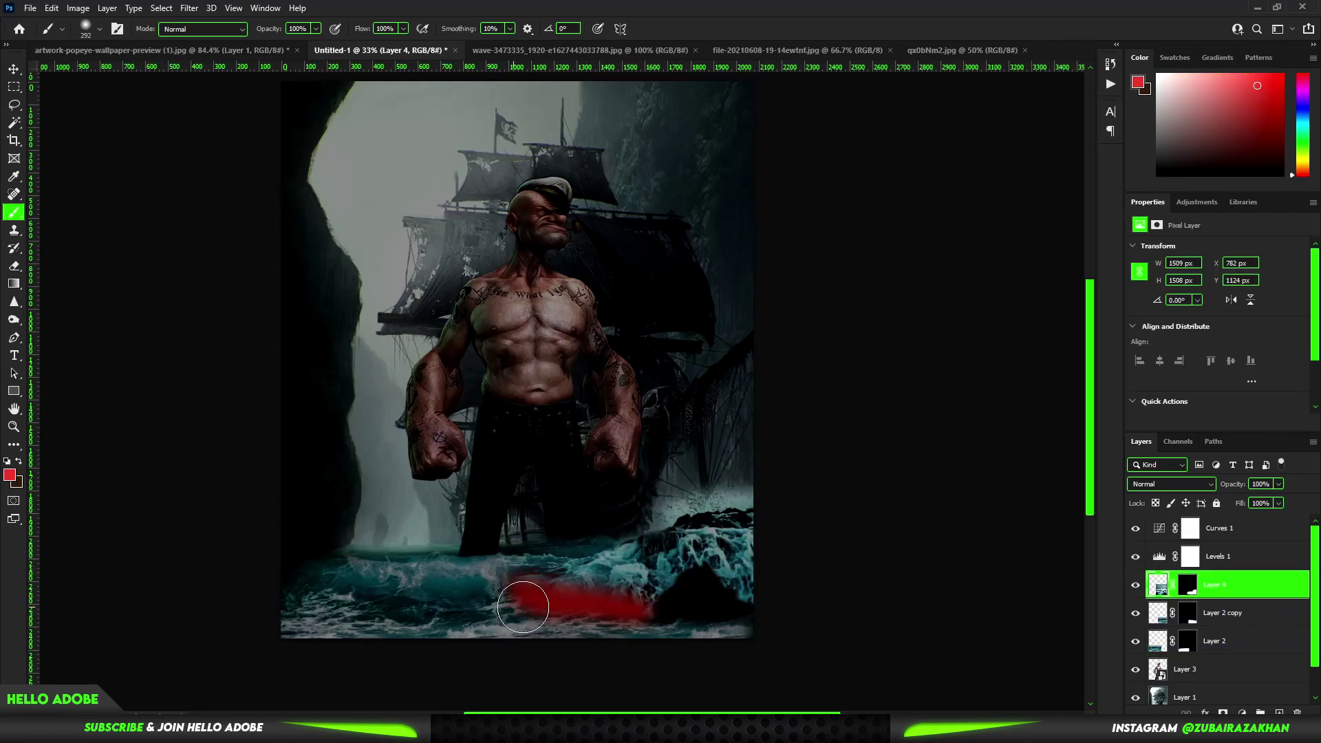
key("x")
left_click_drag(759, 466, 662, 504)
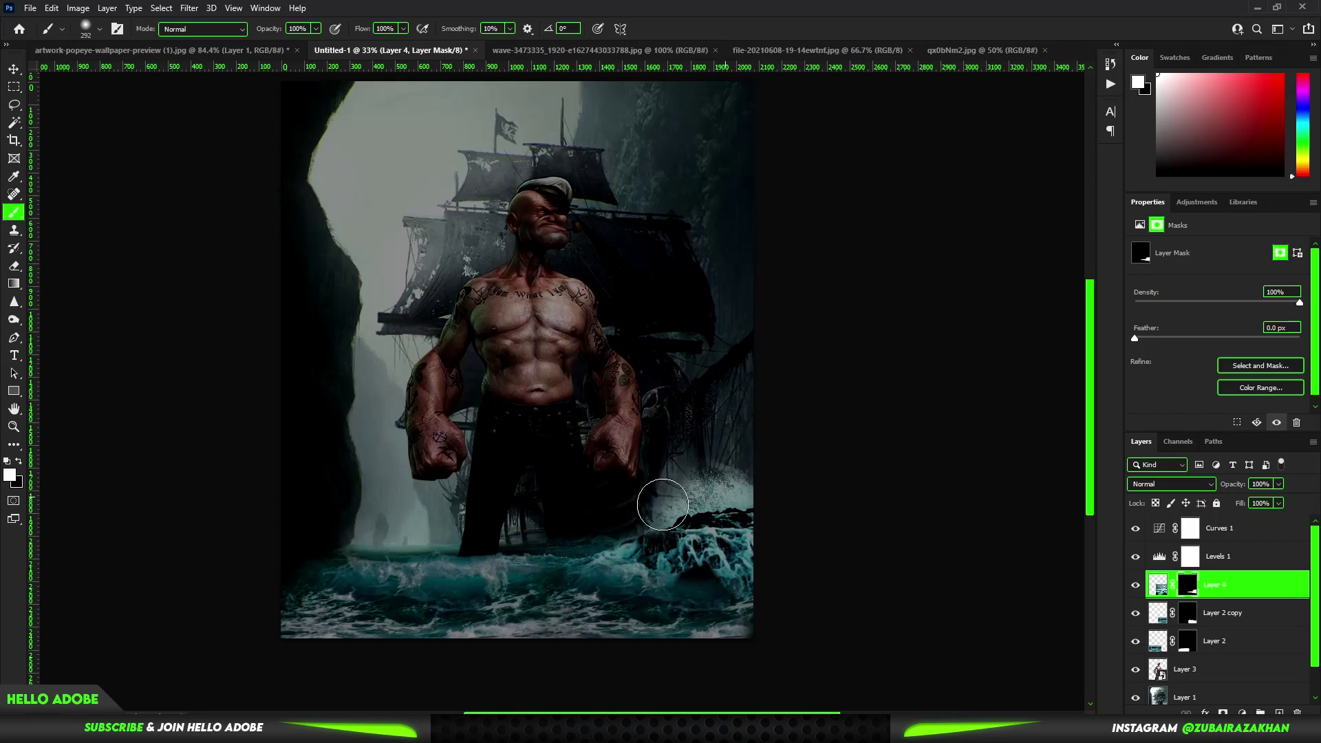
scroll(639, 505, "up", 2)
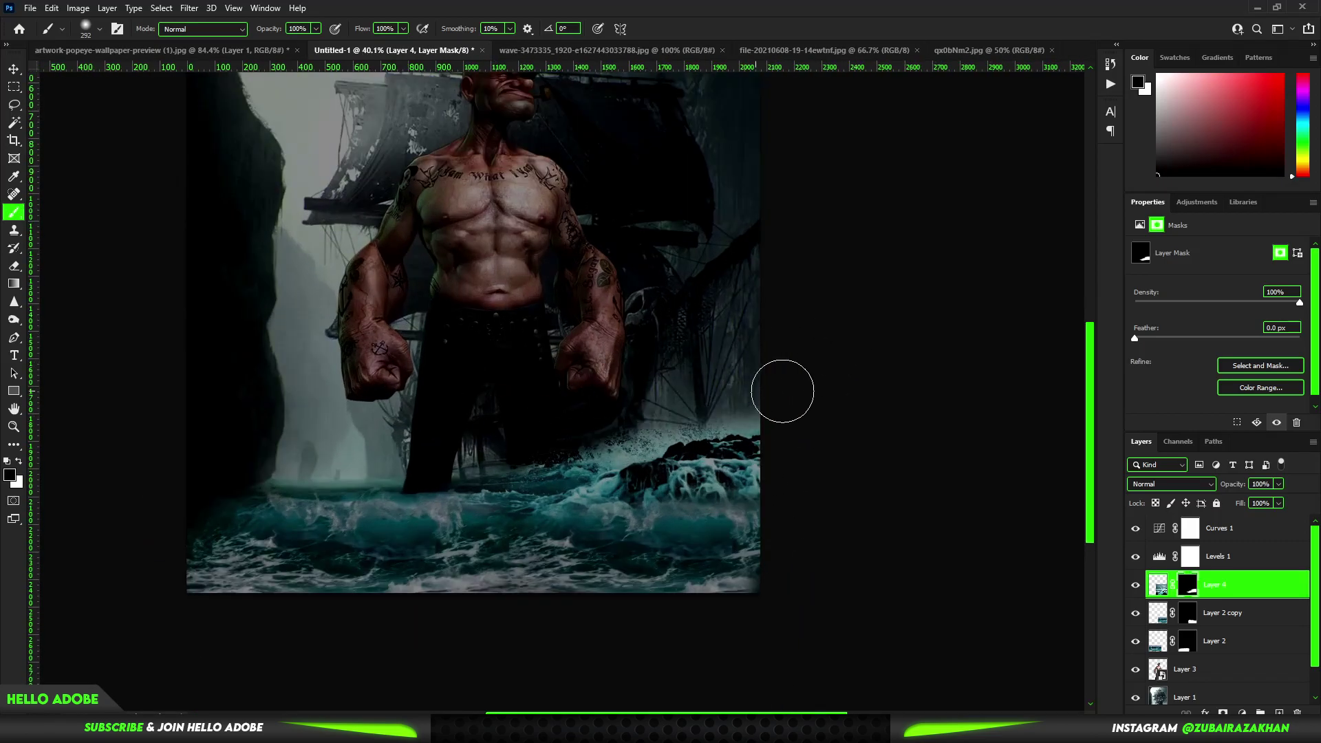
left_click_drag(778, 386, 516, 398)
scroll(786, 411, "up", 1)
scroll(787, 412, "down", 1)
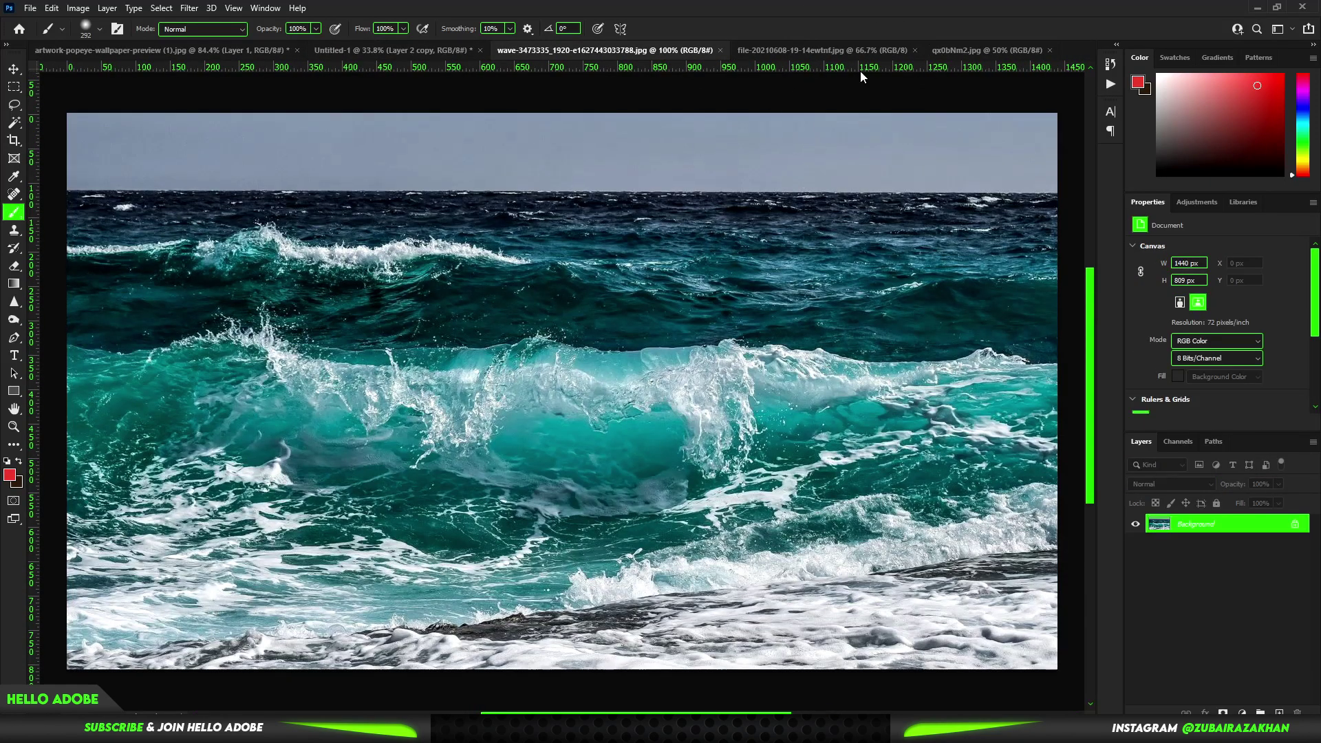
- Place the teal wave as Layer 4, scaled and positioned across the scene's bottom at 50% opacity
key("ctrl+Tab")
key("ctrl+Tab")
left_click(749, 52)
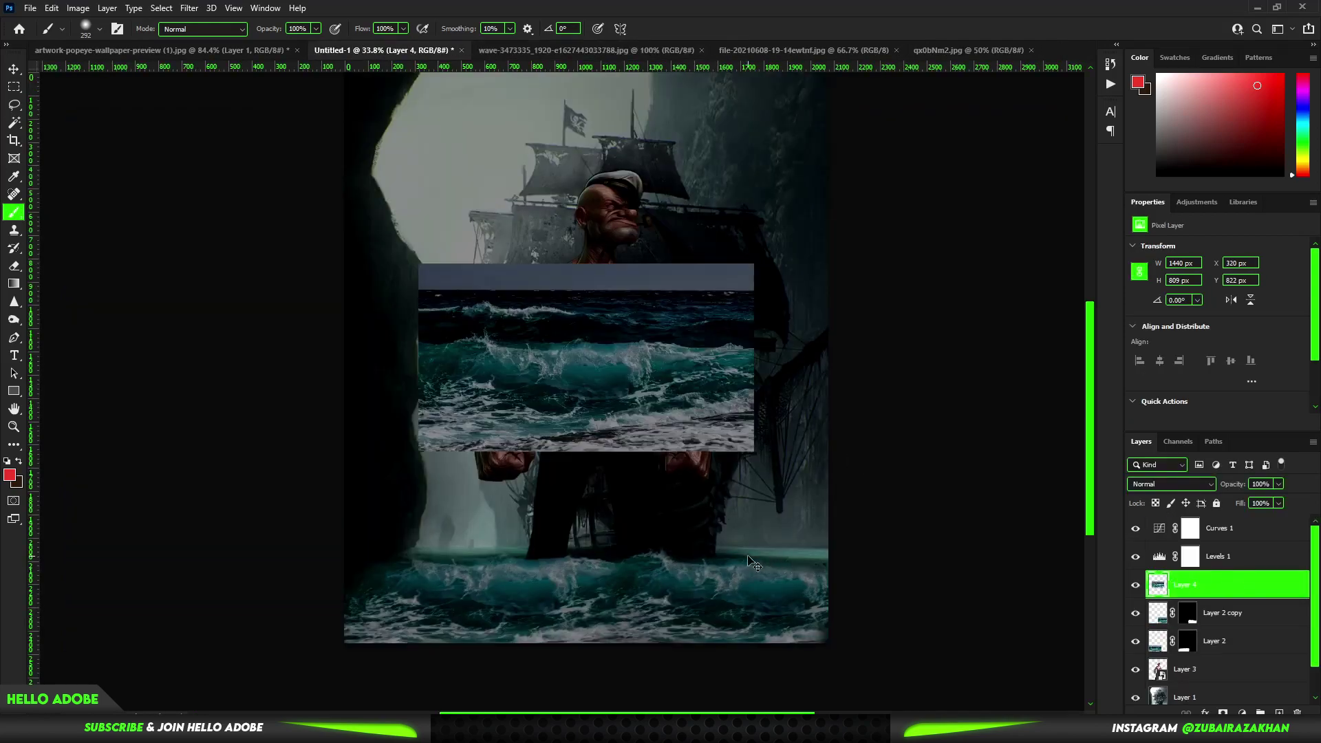
left_click_drag(743, 648, 793, 673)
key("Return")
key("5")
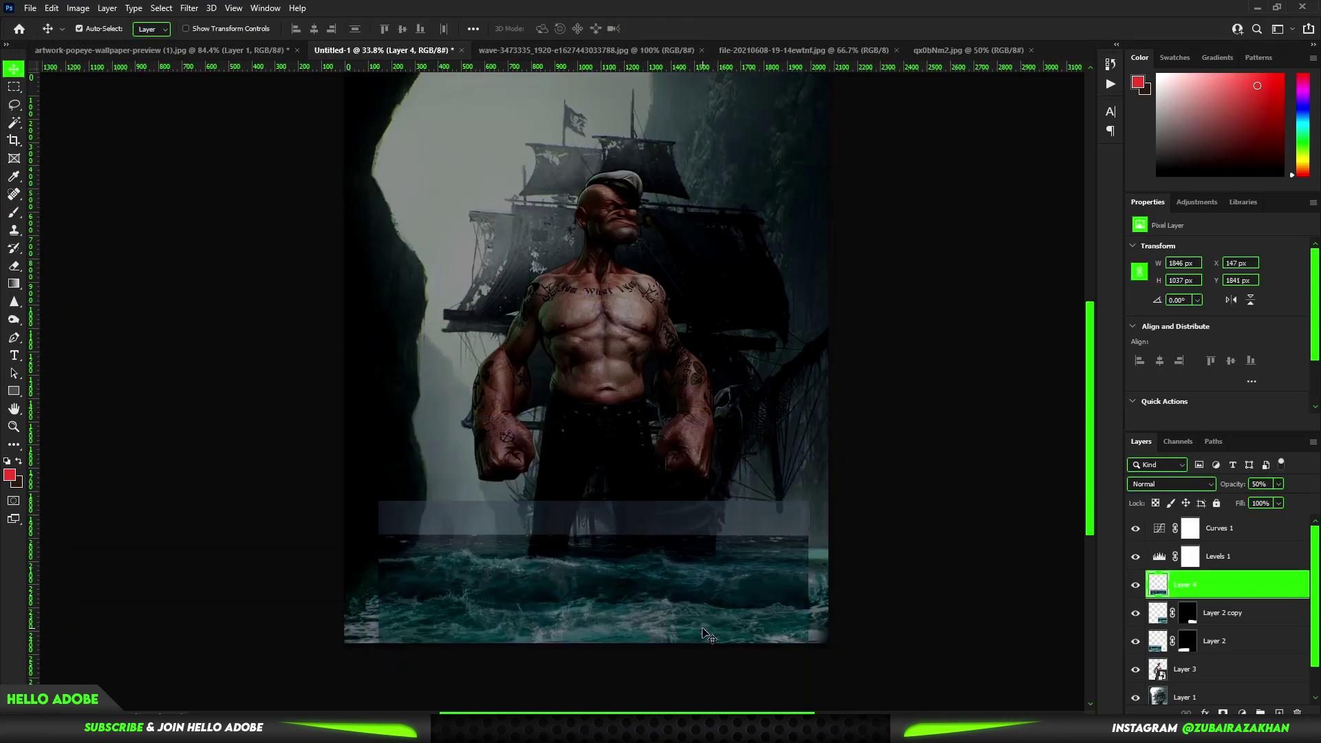
scroll(663, 597, "up", 2, "alt")
left_click_drag(657, 598, 683, 565)
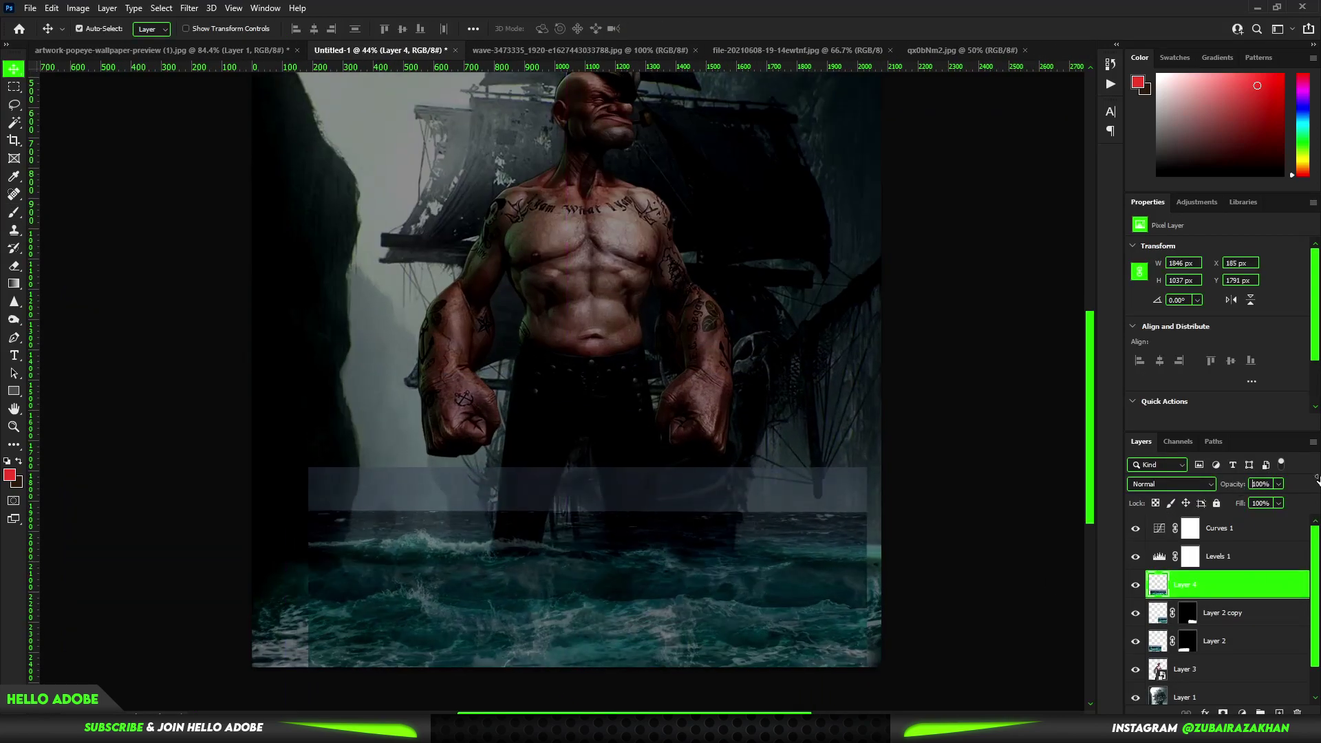
key("Return")
- Black-mask Layer 4 and brush the teal waves in around Popeye's legs
left_click(1222, 713, "alt")
key("b")
scroll(642, 561, "up", 1, "alt")
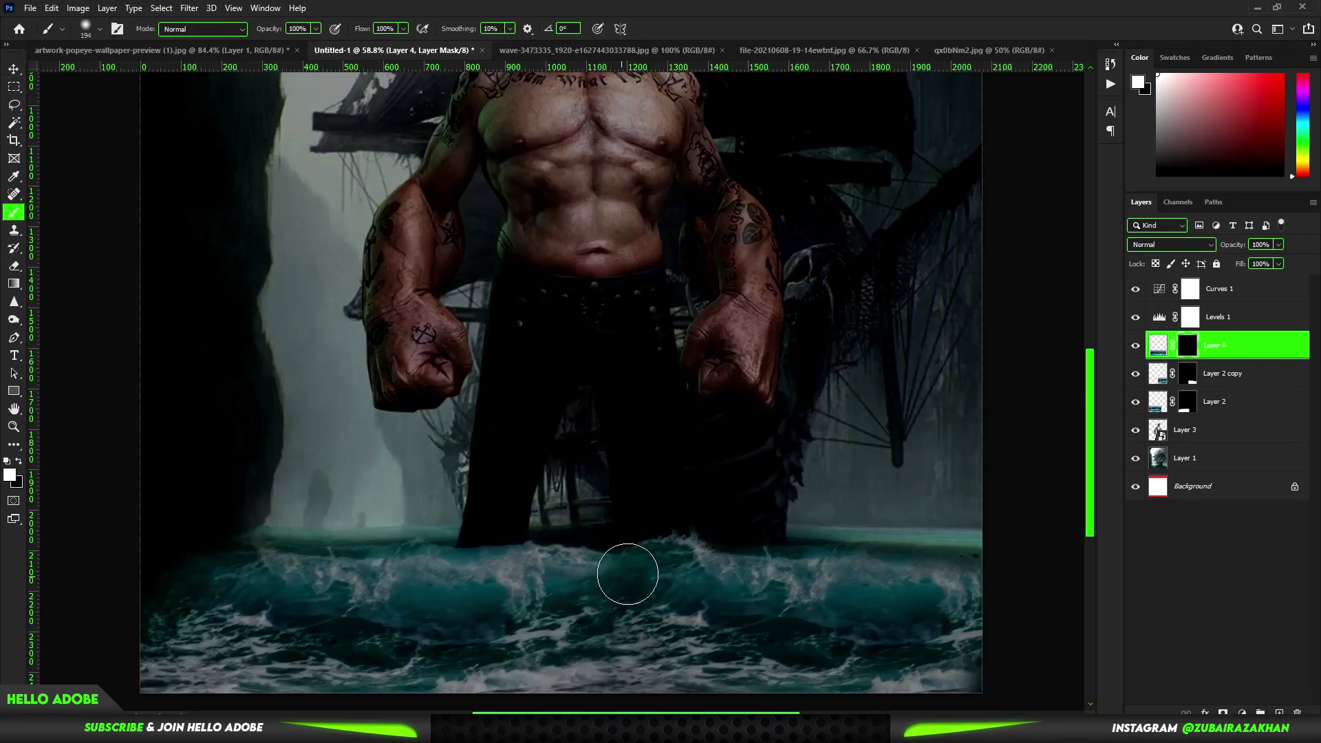
mouse_move(627, 573)
left_mouse_down()
mouse_move(412, 583)
mouse_move(493, 580)
left_mouse_up()
scroll(527, 578, "up", 1, "alt")
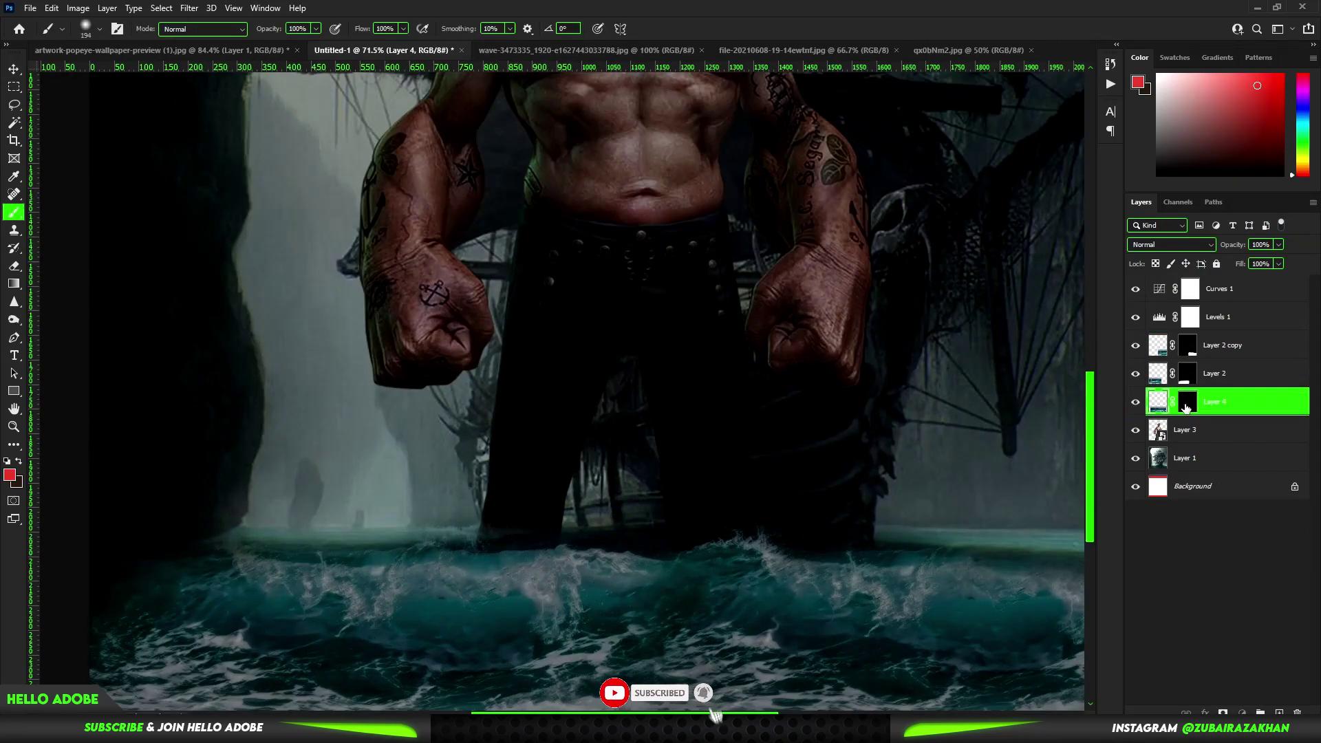
left_click(1185, 409)
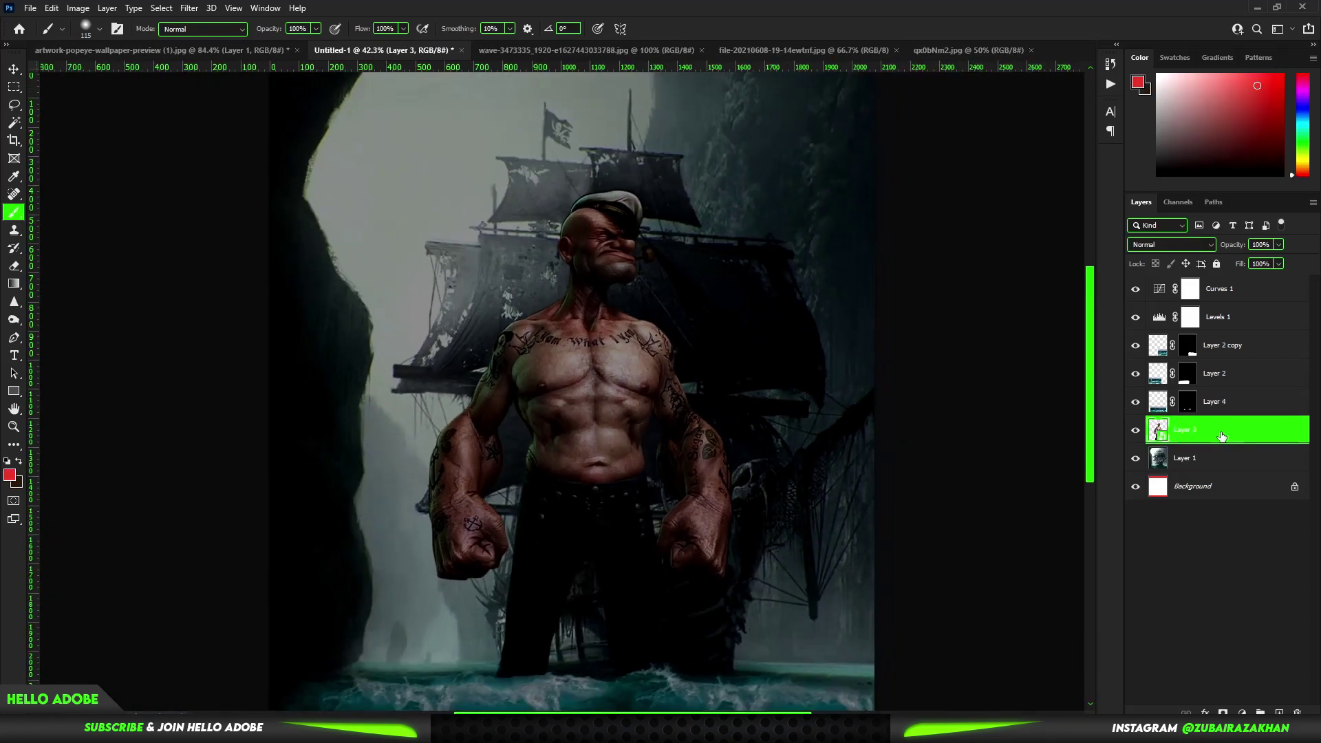
- Add a brightening Levels layer clipped to Popeye's Layer 3
left_click(1242, 712)
left_click(1217, 341)
mouse_move(1301, 347)
left_mouse_down()
mouse_move(1212, 349)
mouse_move(1283, 351)
left_mouse_up()
key("ctrl+alt+g")
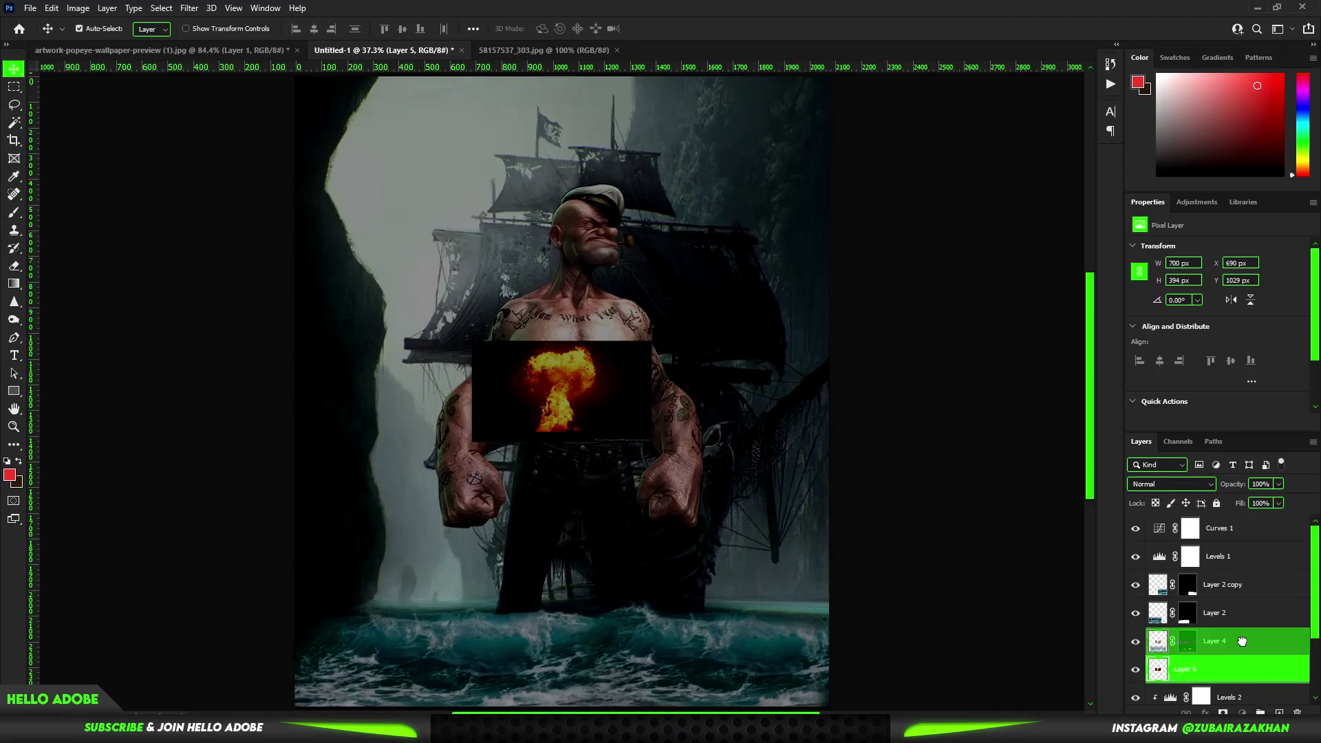
- Bring the fire explosion into the composite and move its layer down behind Popeye
left_click_drag(1241, 641, 1224, 528)
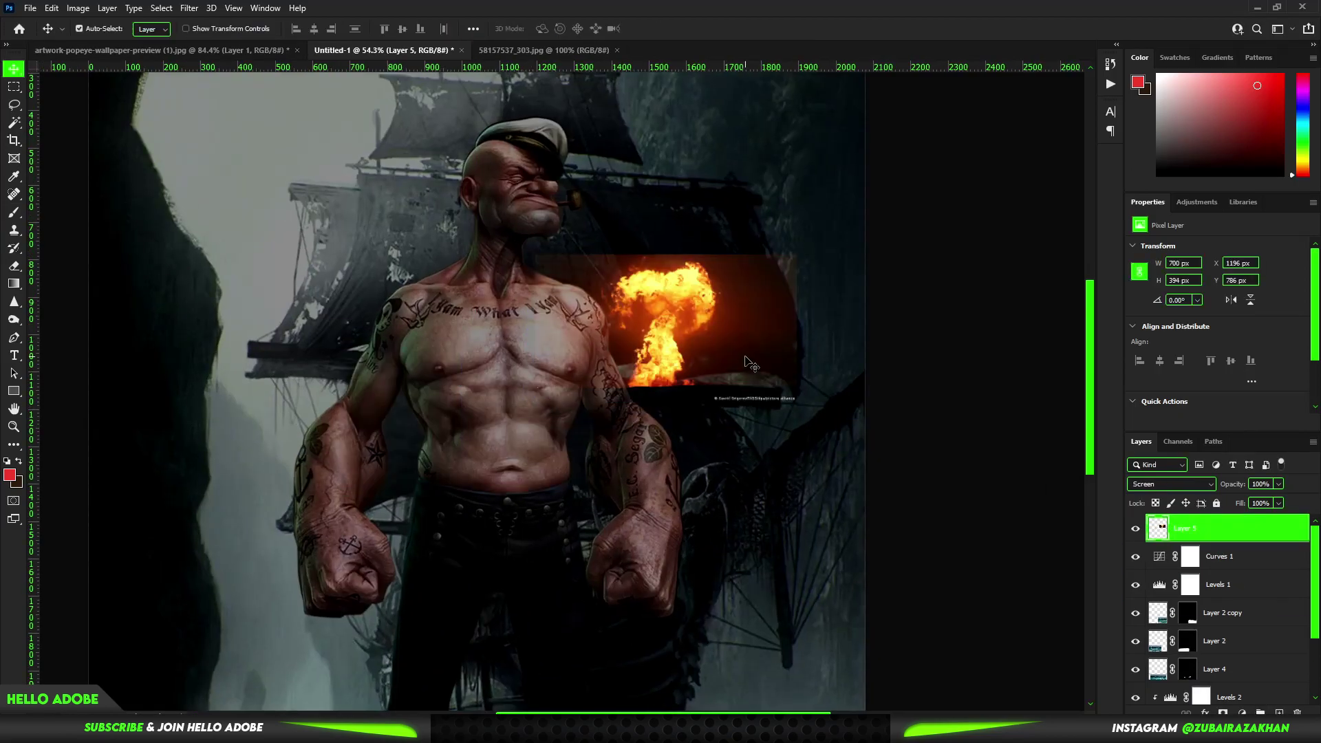
key("ctrl+t")
key("Return")
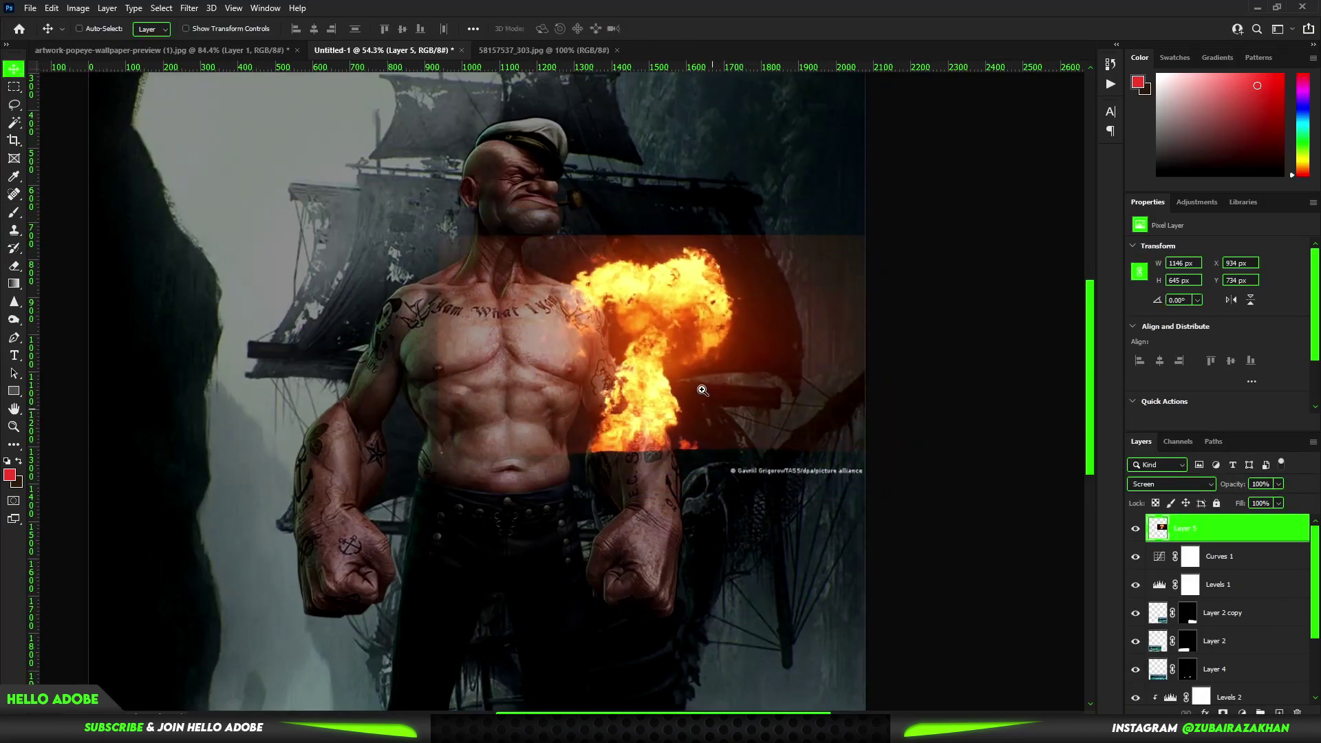
key("ctrl+0")
scroll(1237, 578, "down", 3)
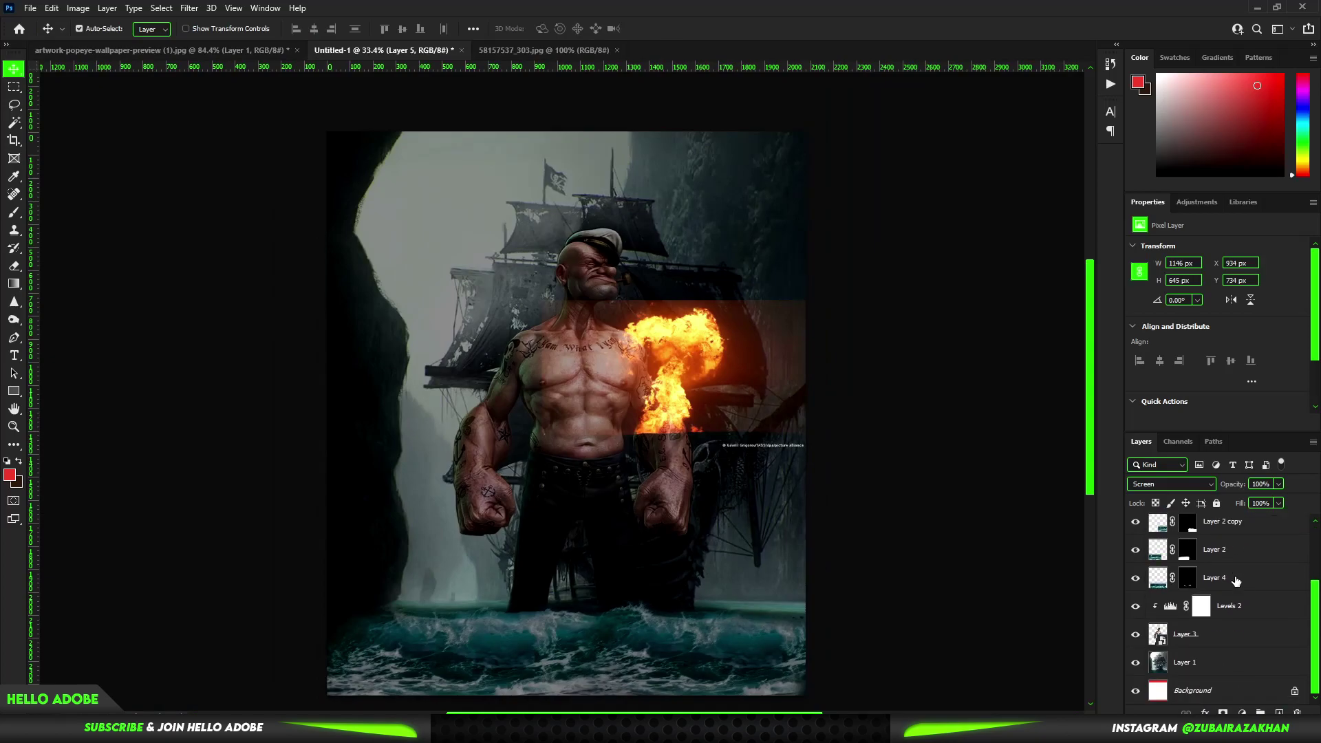
scroll(1238, 577, "up", 3)
left_click_drag(1250, 537, 1245, 500)
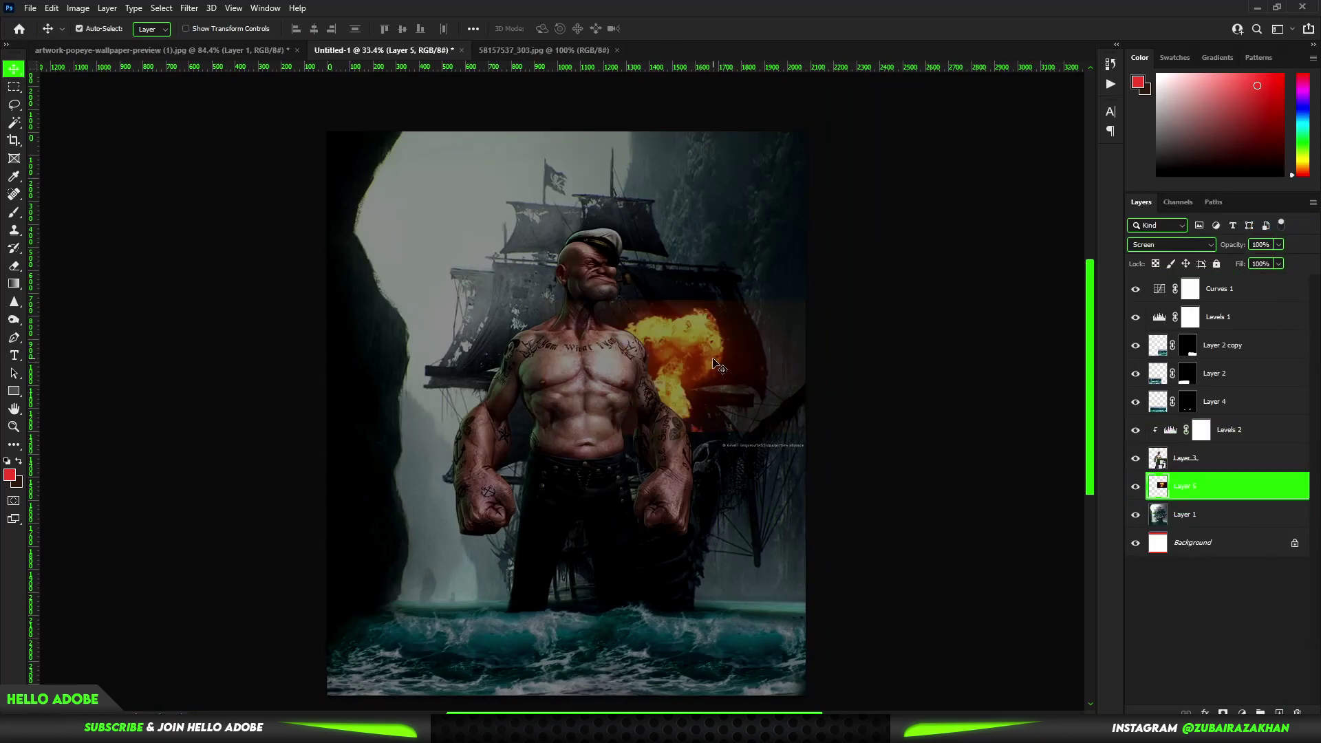
- Enlarge, tilt and nudge the fire explosion into place
key("ctrl+t")
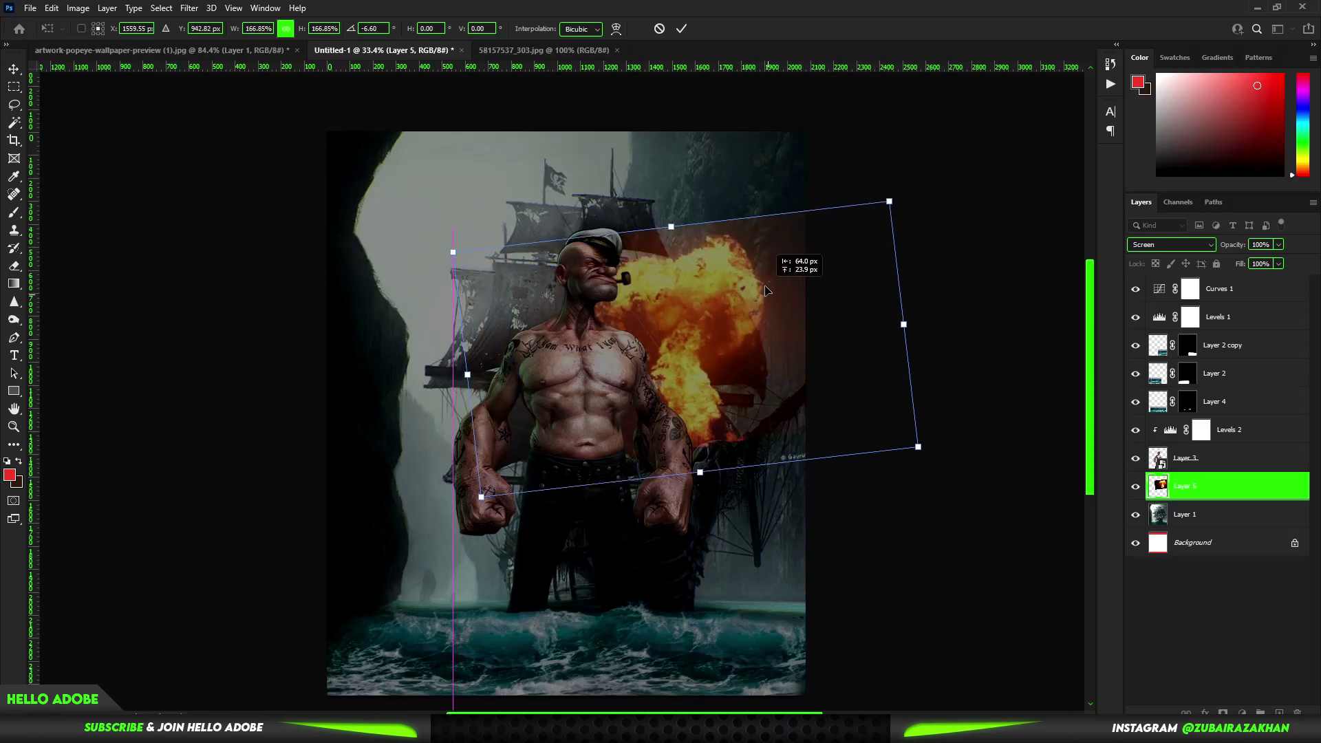
mouse_move(805, 300)
left_mouse_down()
mouse_move(908, 183)
mouse_move(933, 185)
left_mouse_up()
left_click_drag(801, 263, 801, 272)
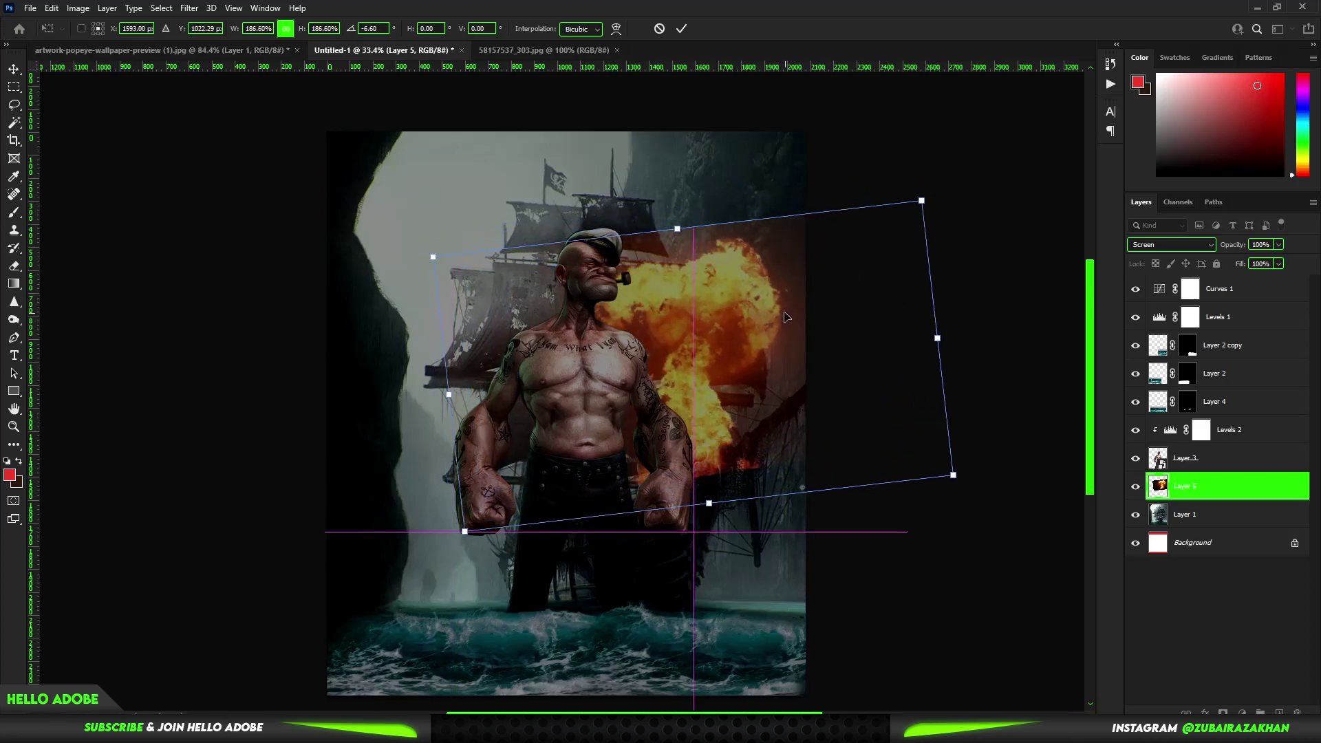
key("Return")
- Mask the fire and paint it back in behind Popeye's shoulder
left_click(1222, 712, "alt")
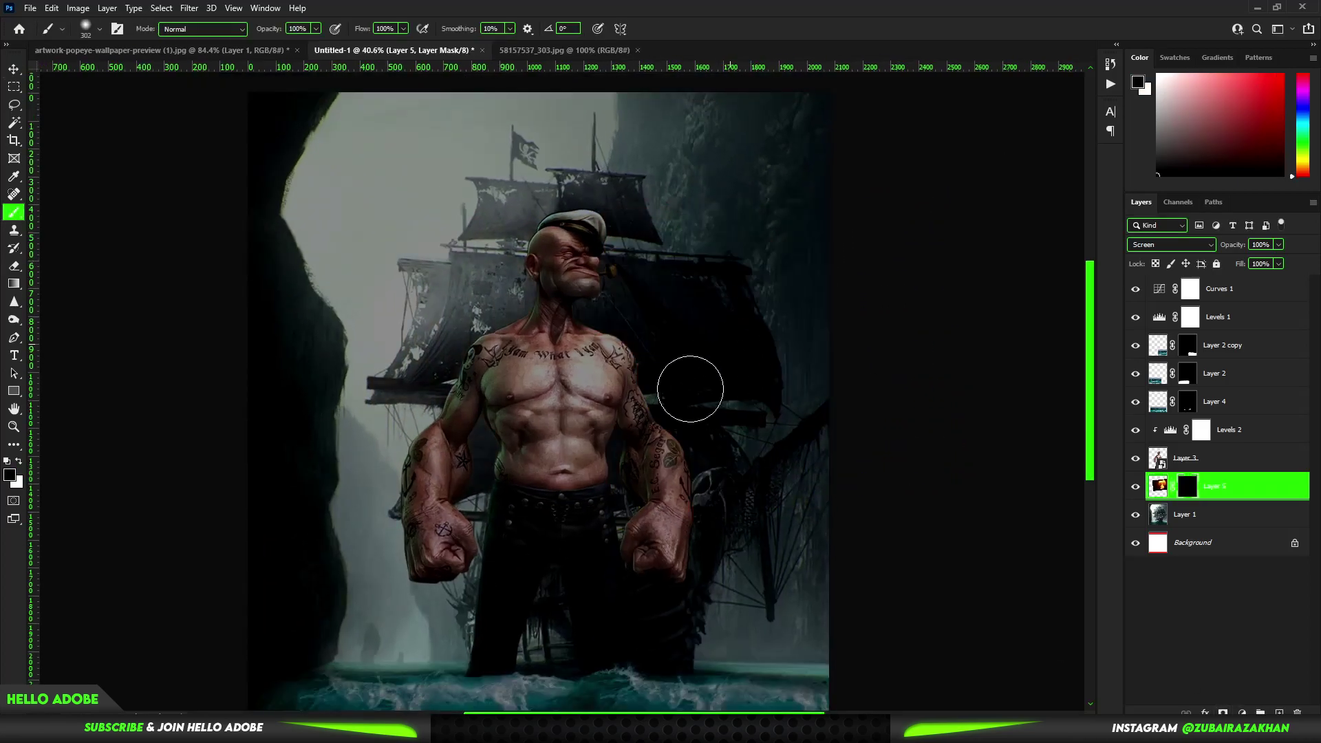
key("x")
mouse_move(690, 389)
left_mouse_down()
mouse_move(715, 302)
mouse_move(639, 352)
mouse_move(637, 261)
left_mouse_up()
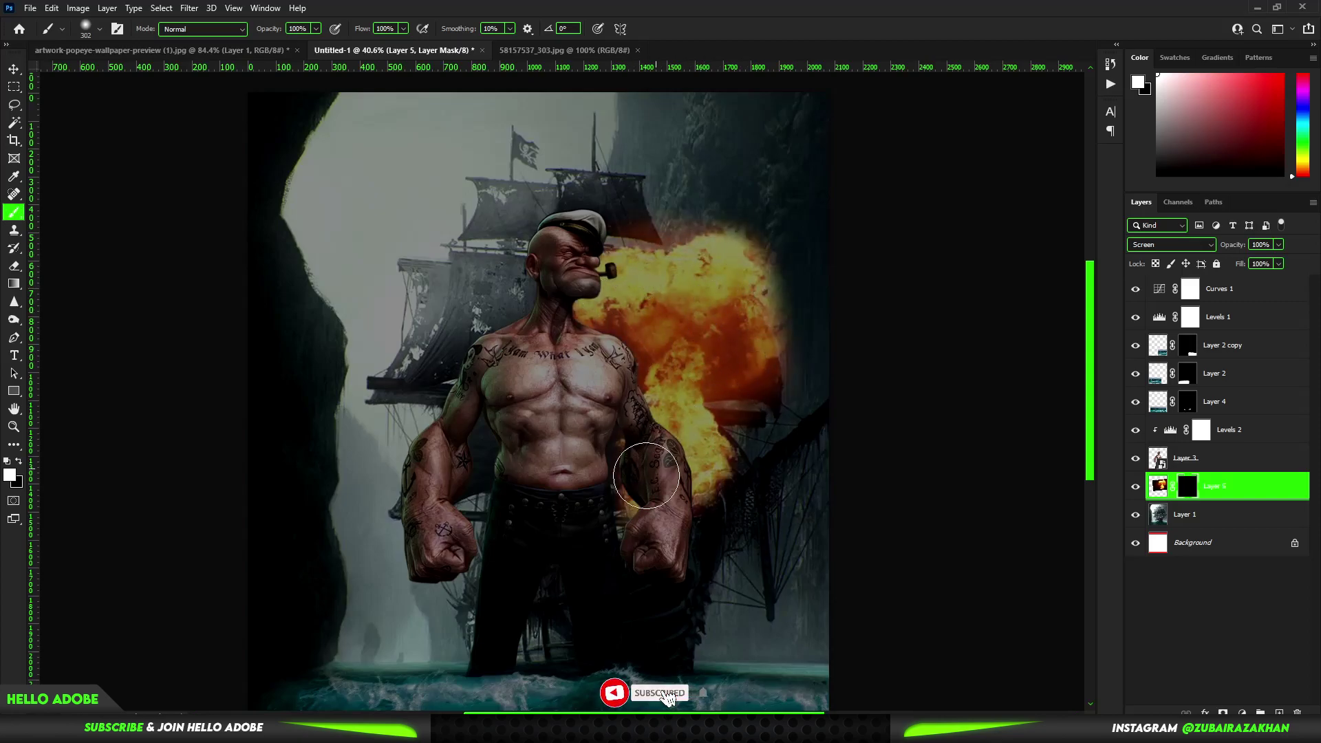
scroll(659, 485, "up", 1)
key("x")
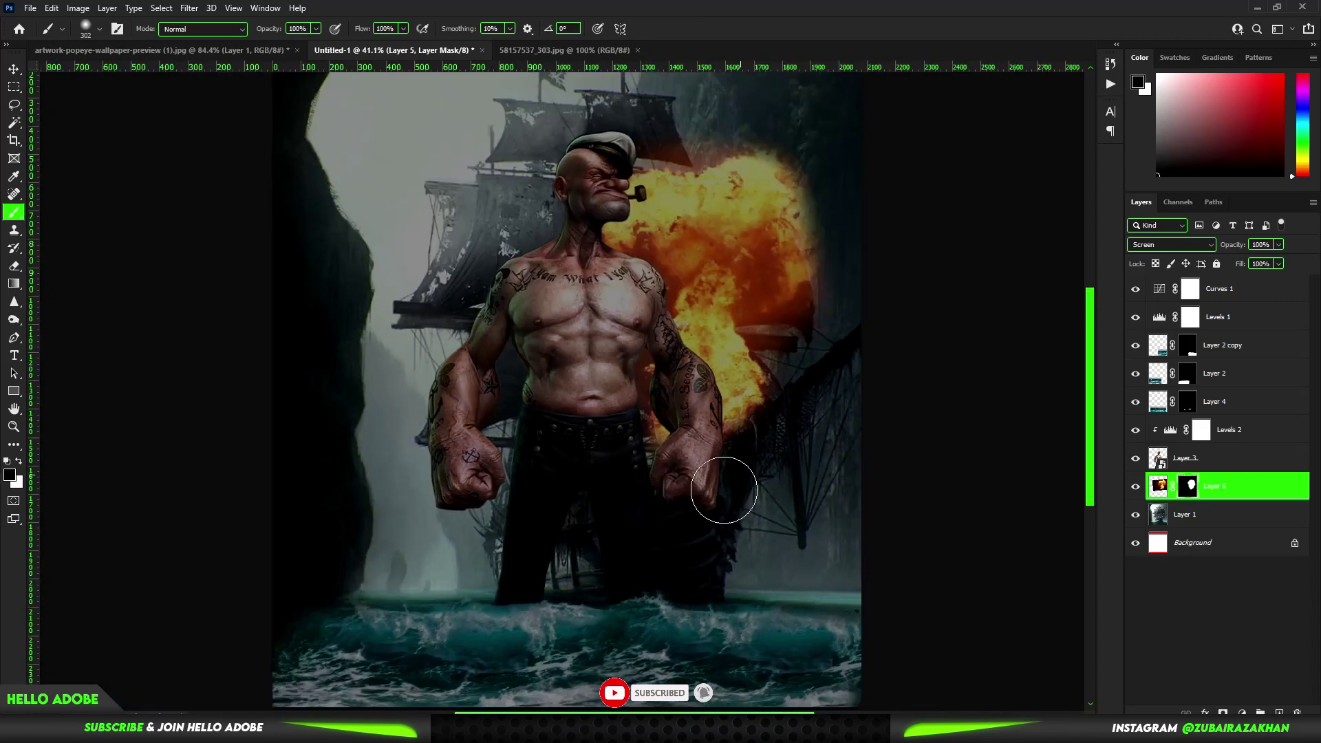
scroll(756, 247, "up", 1)
scroll(793, 310, "up", 2)
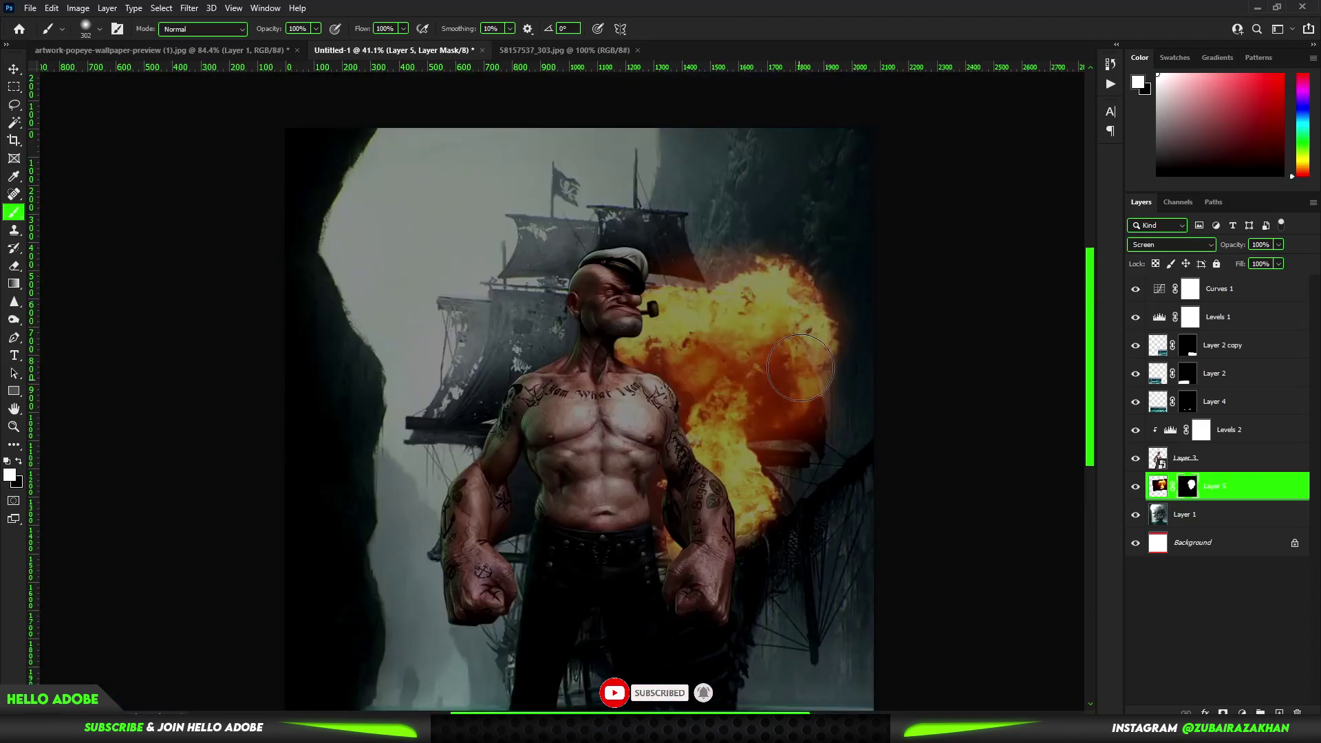
scroll(663, 325, "down", 2)
scroll(681, 344, "up", 1)
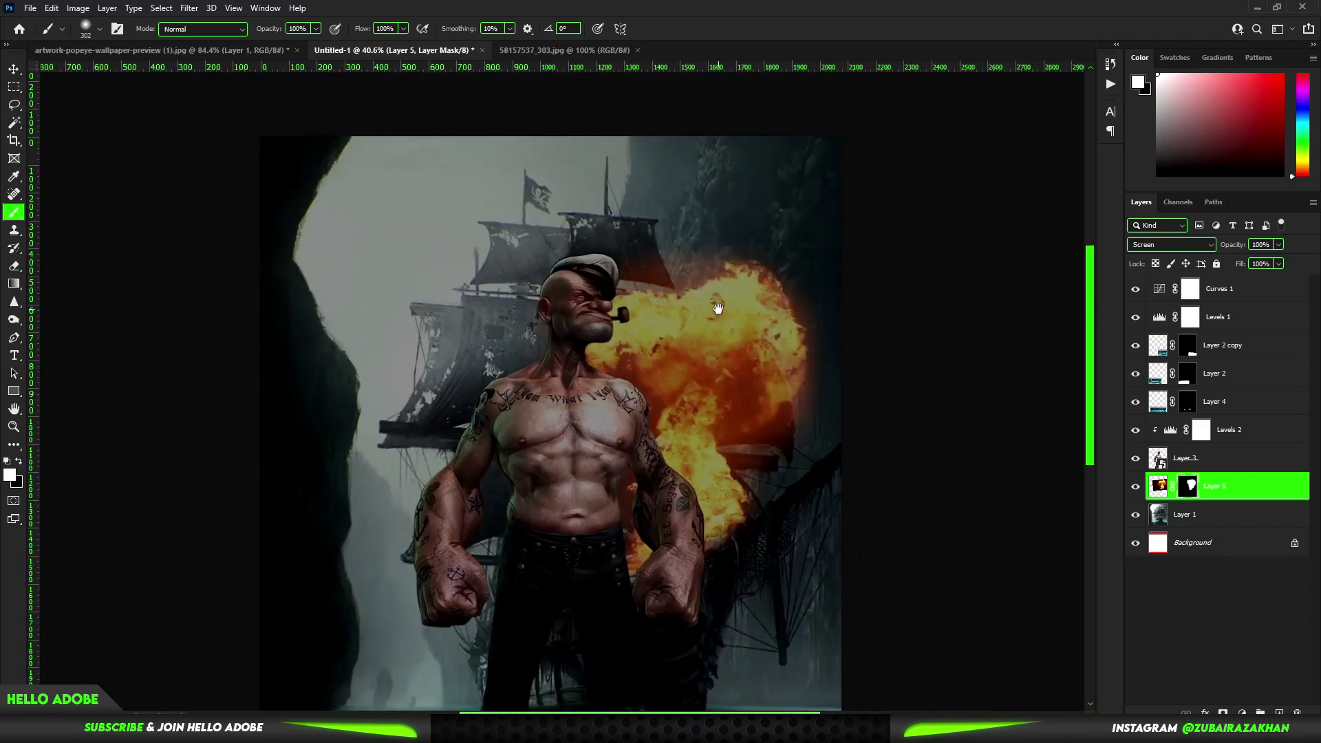
- Move Popeye's Layer 3 above the explosion layer to the top of the stack
left_click_drag(1231, 278, 1231, 280)
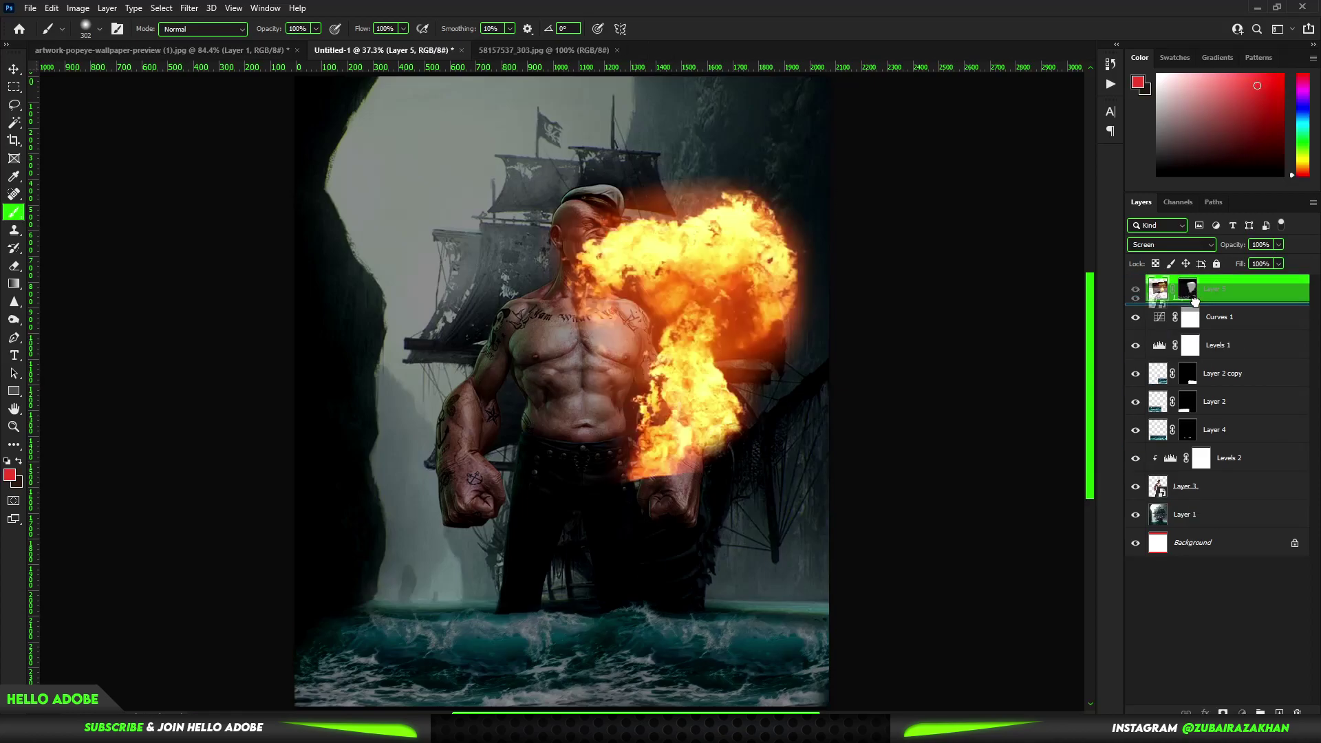
left_click_drag(1210, 485, 1211, 280)
scroll(558, 392, "up", 1)
left_click(1217, 344)
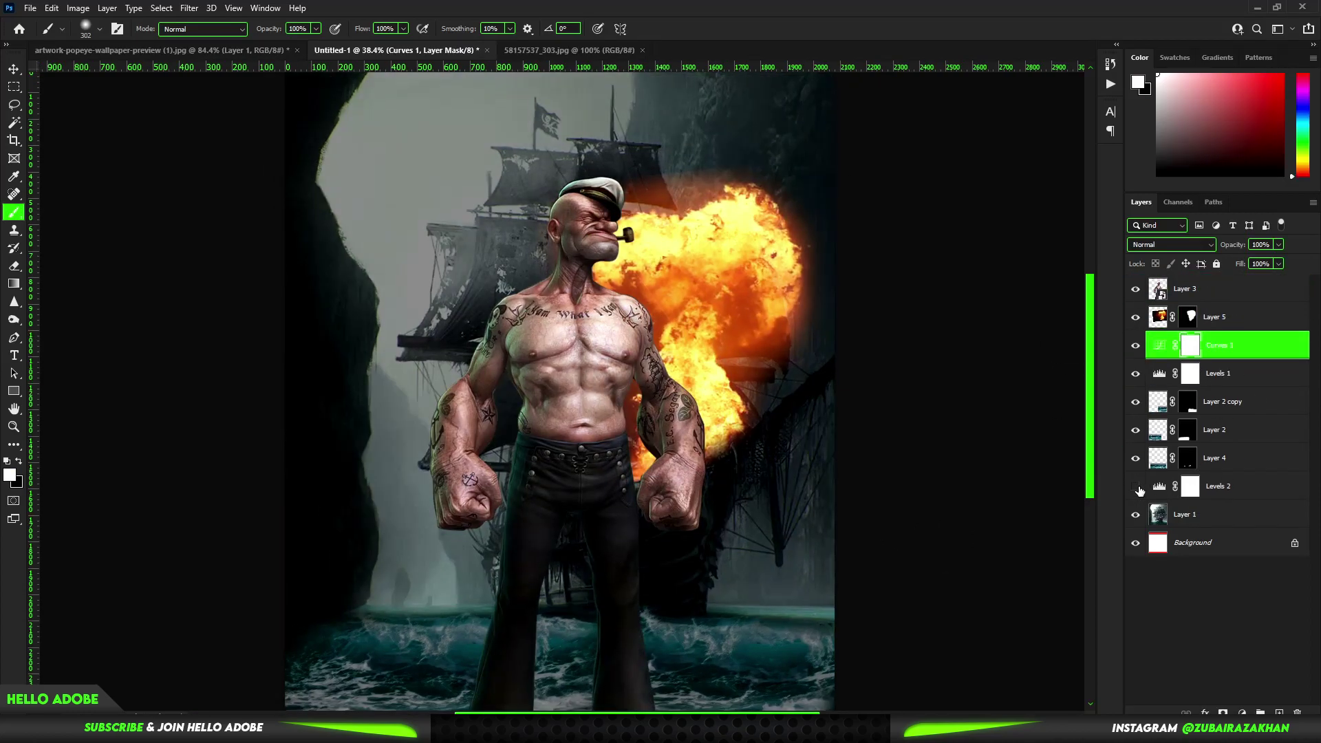
left_click(1156, 468)
key("v")
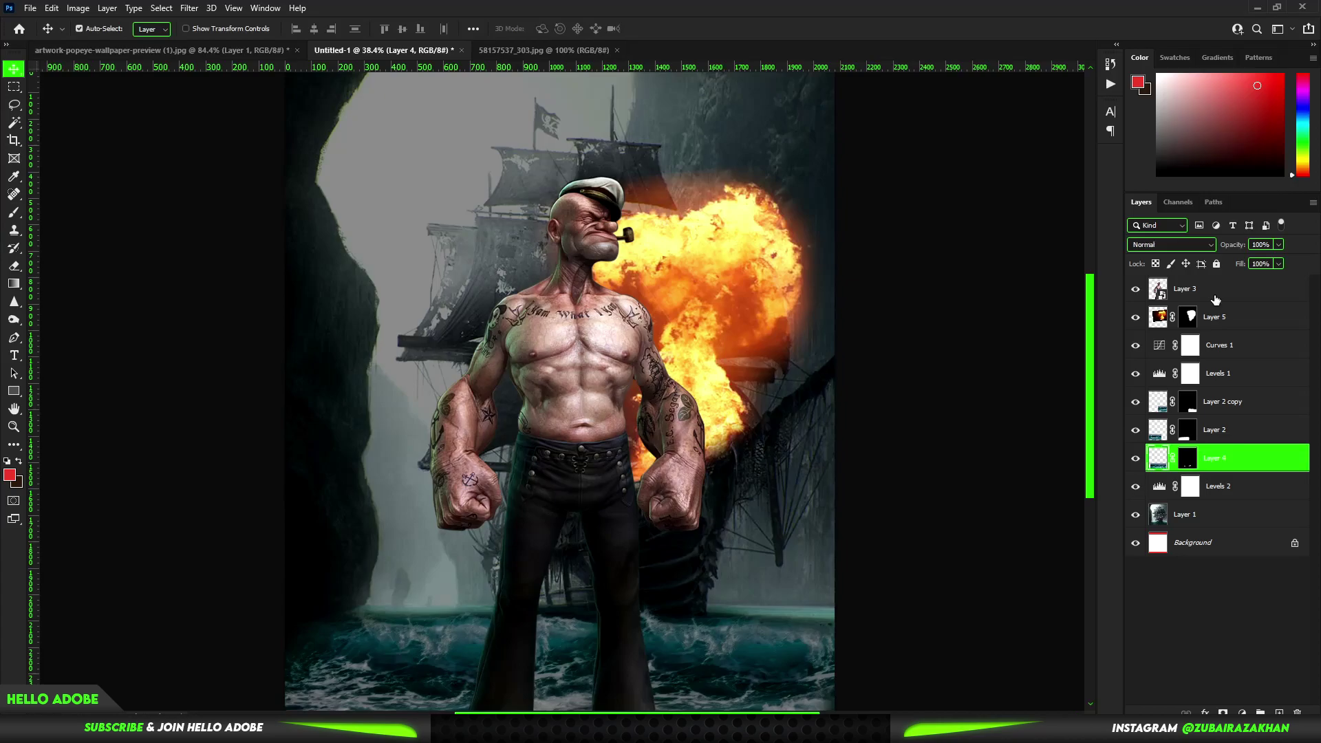
- Add a Levels layer above Popeye that lowers output white to darken the scene
left_click(1184, 289)
left_click(1242, 713)
left_click(1255, 531)
left_click_drag(1302, 388, 1261, 390)
- Clip the Levels (output 187) and a darkening Curves adjustment to Popeye's Layer 3
left_click(1240, 556, "alt")
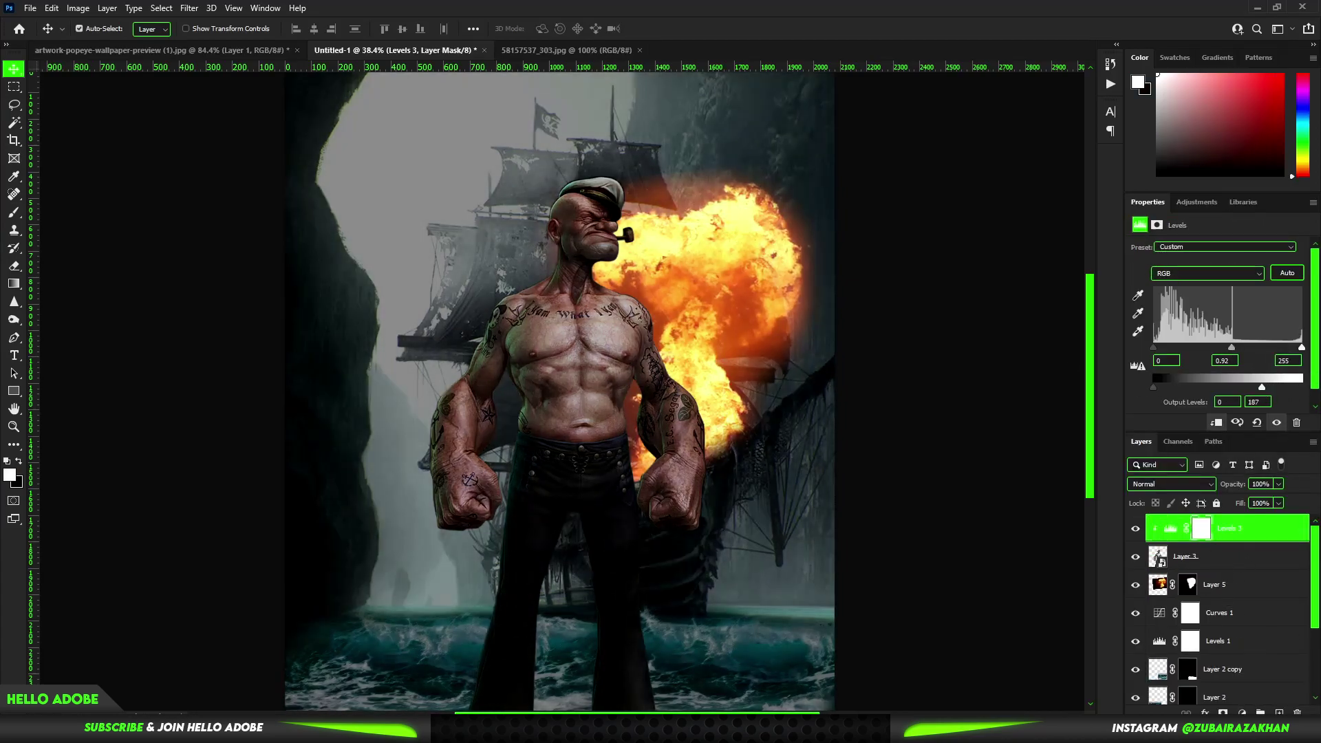
left_click_drag(1297, 282, 1296, 290)
key("ctrl+alt+g")
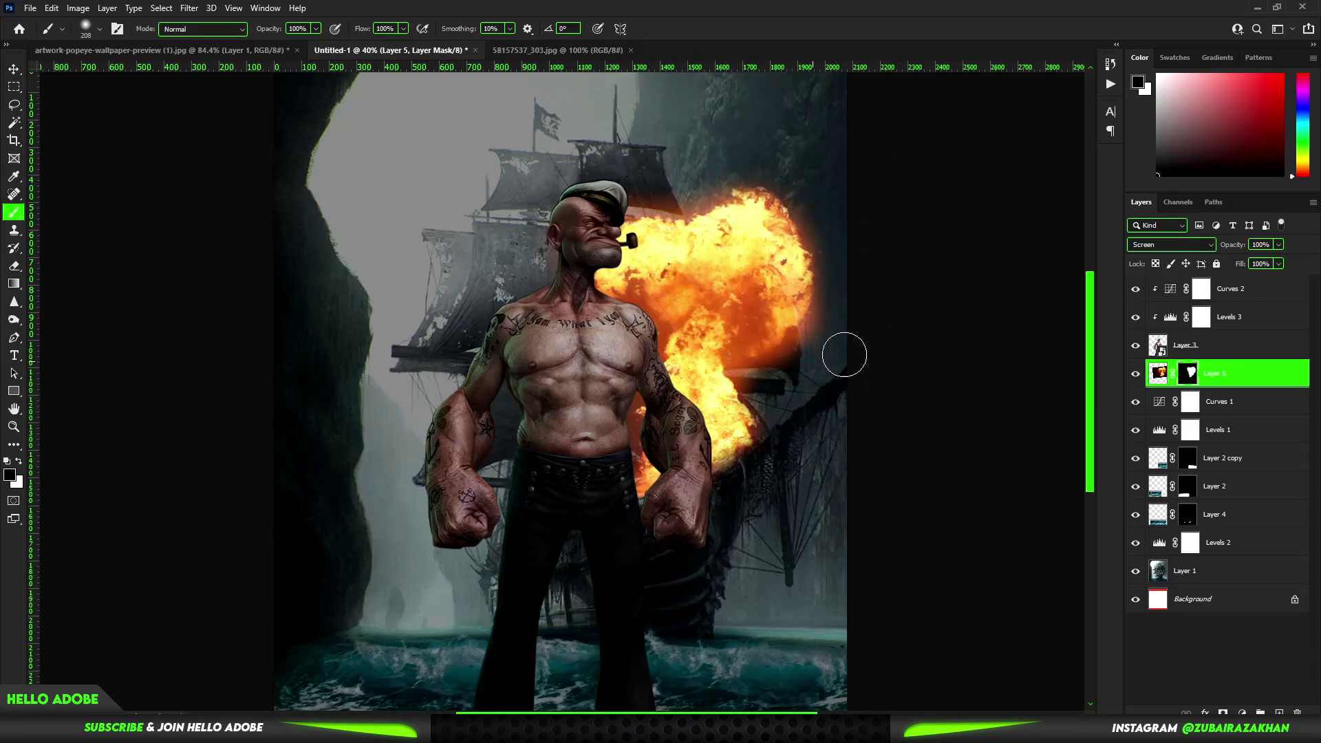
- Open the flames photo in Photoshop
scroll(859, 382, "up", 1)
scroll(617, 334, "down", 1)
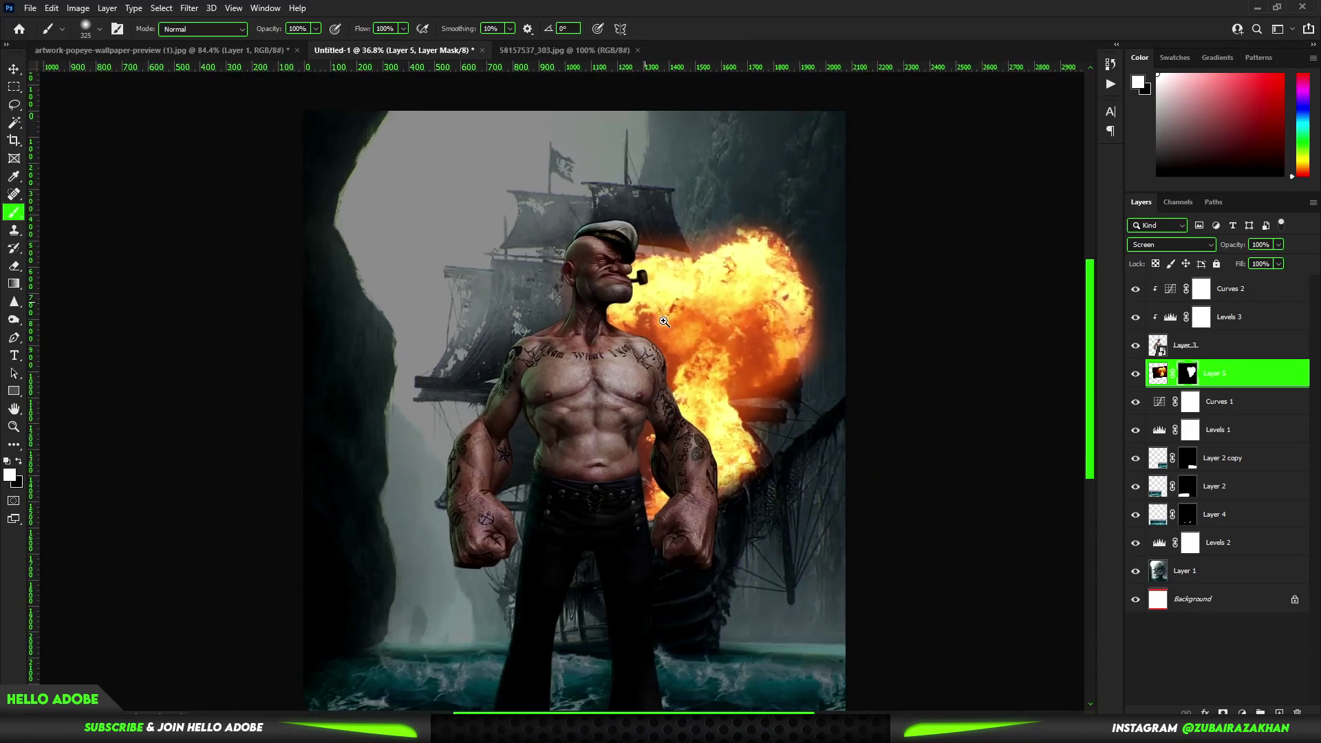
key("ctrl+o")
- Paste the fire photo into the composition as Layer 6, rotated, shrunk and shifted left
double_click(654, 194)
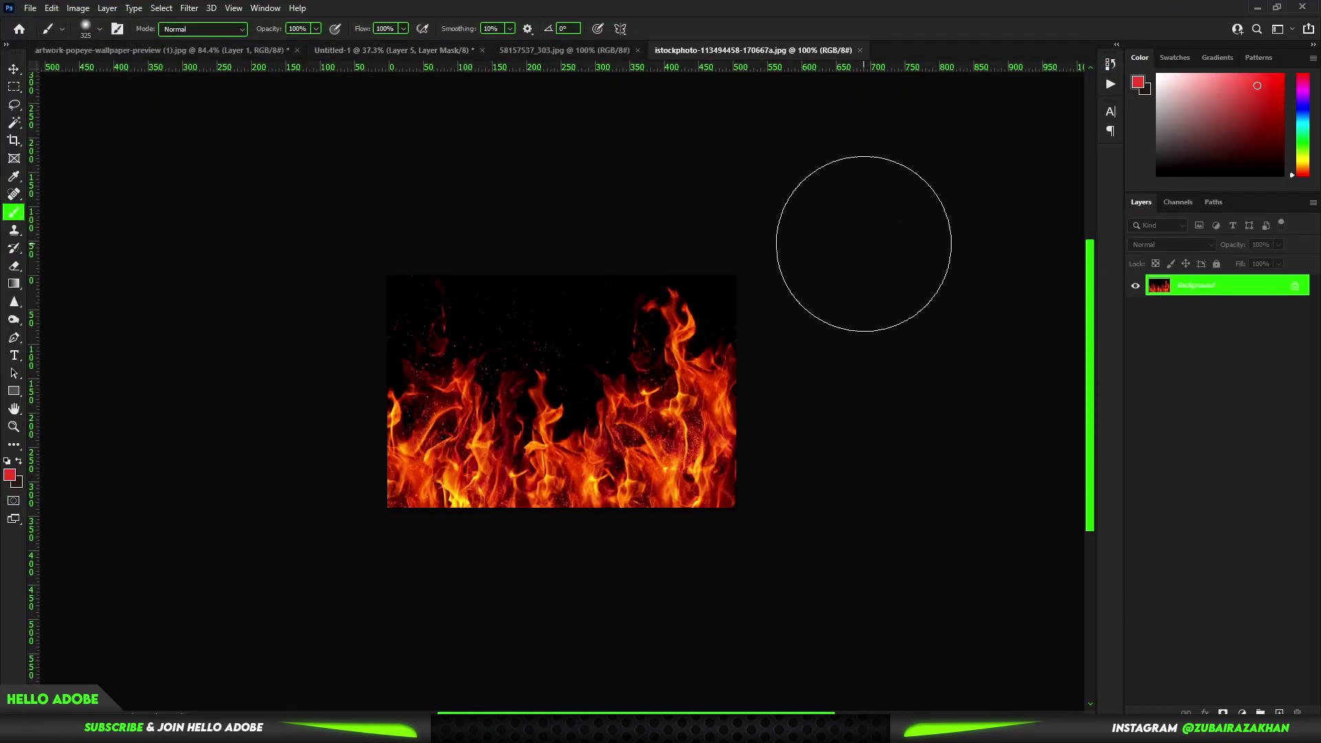
key("ctrl+a")
key("ctrl+c")
key("ctrl+Tab")
key("ctrl+v")
key("ctrl+t")
mouse_move(639, 247)
left_mouse_down()
mouse_move(688, 394)
mouse_move(611, 413)
mouse_move(609, 361)
left_mouse_up()
key("Return")
- Set the fire layer to Screen and nudge it toward the ship behind Popeye
key("b")
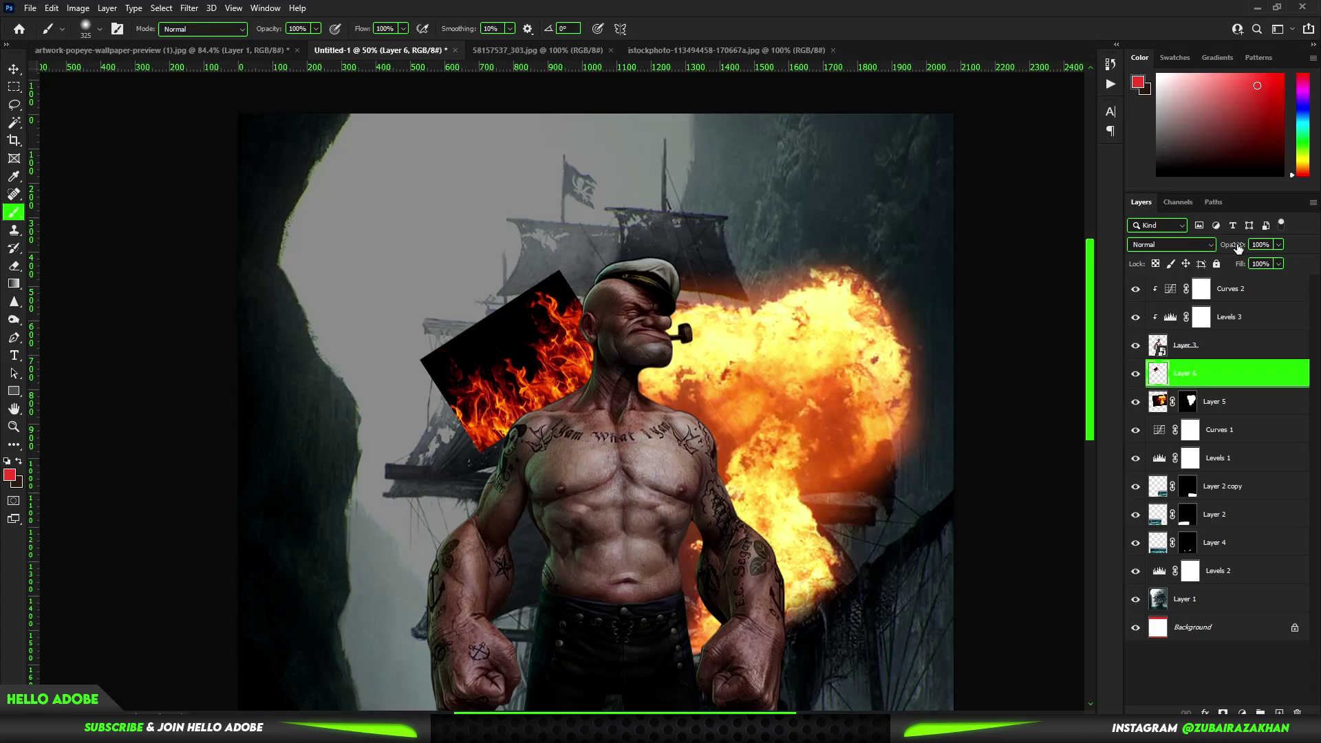
key("v")
key("alt+shift+s")
scroll(521, 364, "up", 1)
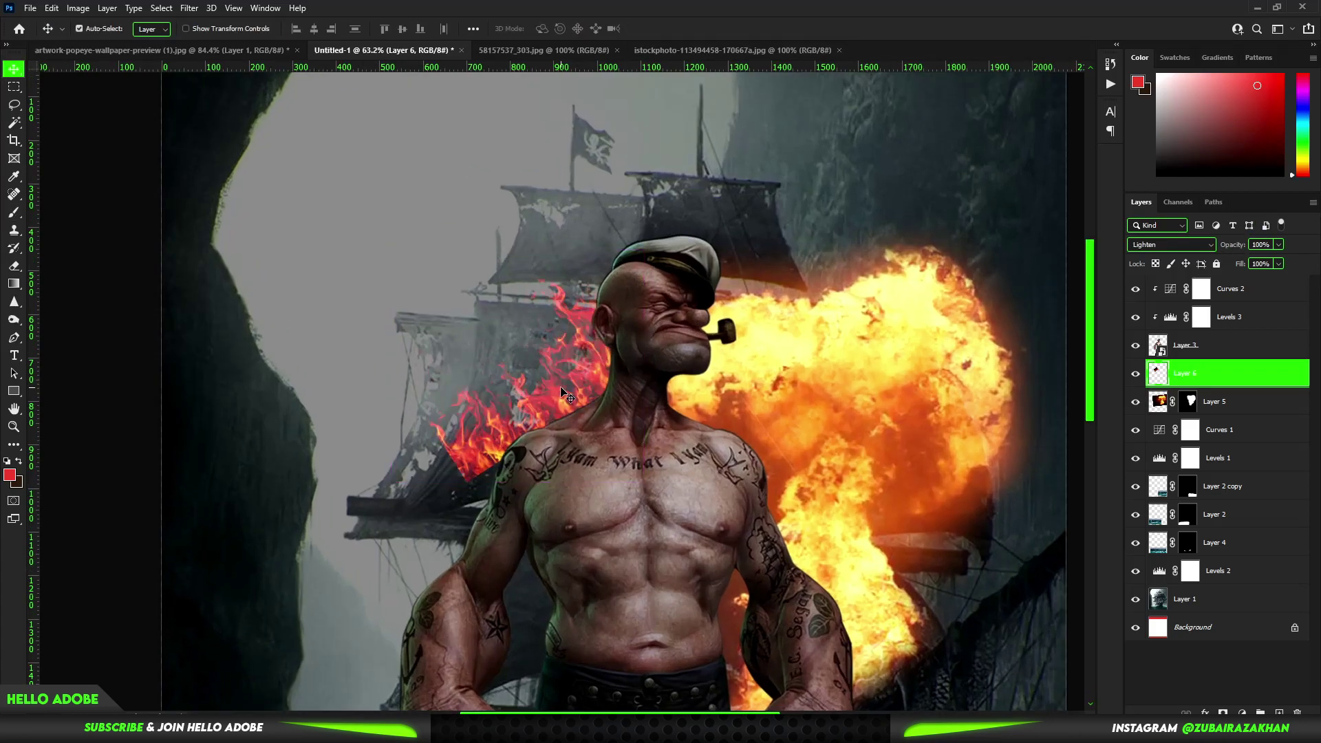
key("ctrl+t")
left_click_drag(587, 330, 598, 332)
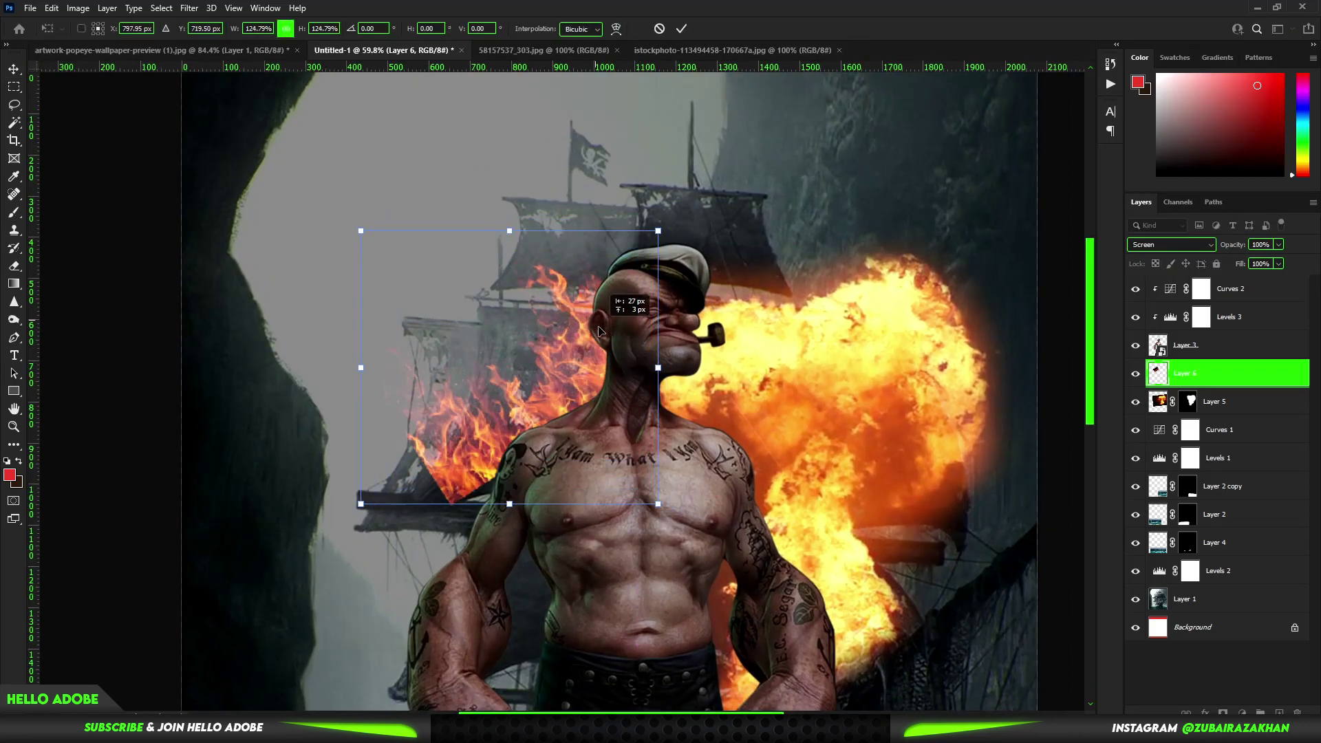
key("Return")
- Add a black mask to the fire, move it onto the ship, and reveal flames with white
key("b")
left_click(1222, 712, "alt")
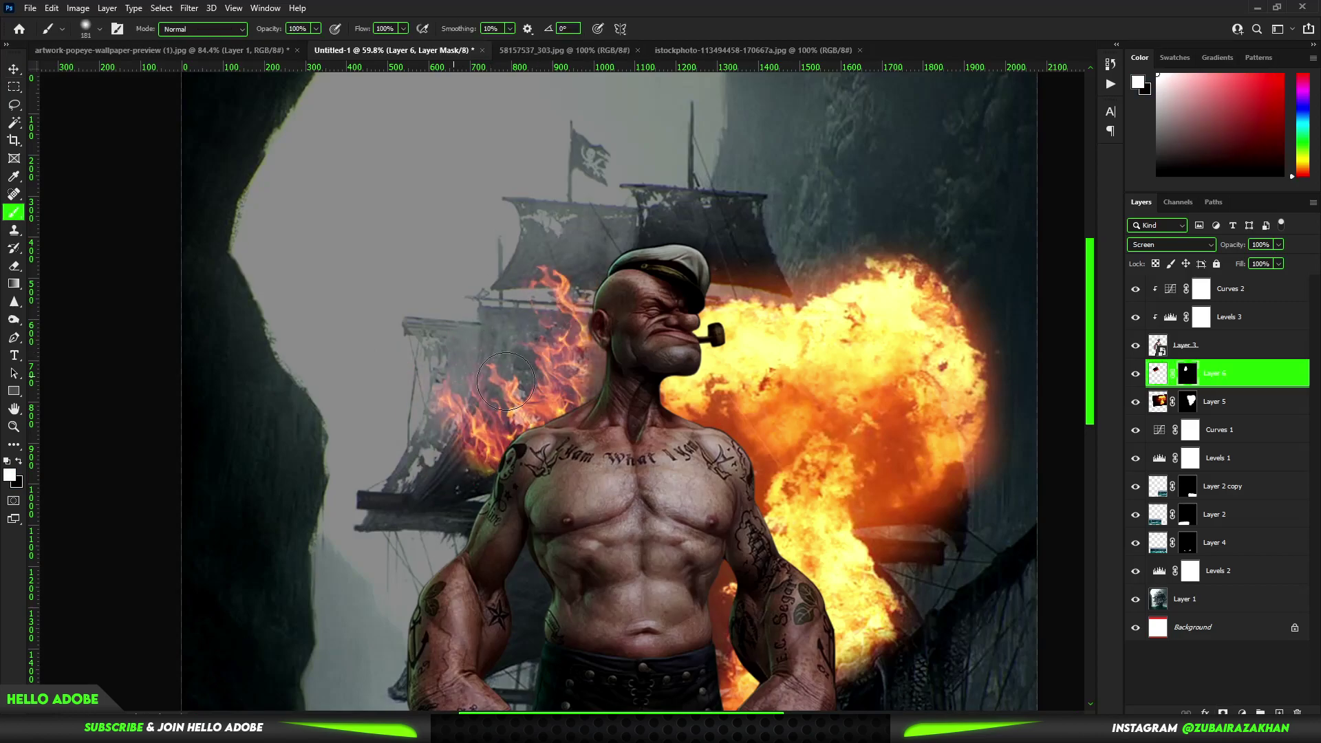
scroll(465, 540, "up", 1)
key("x")
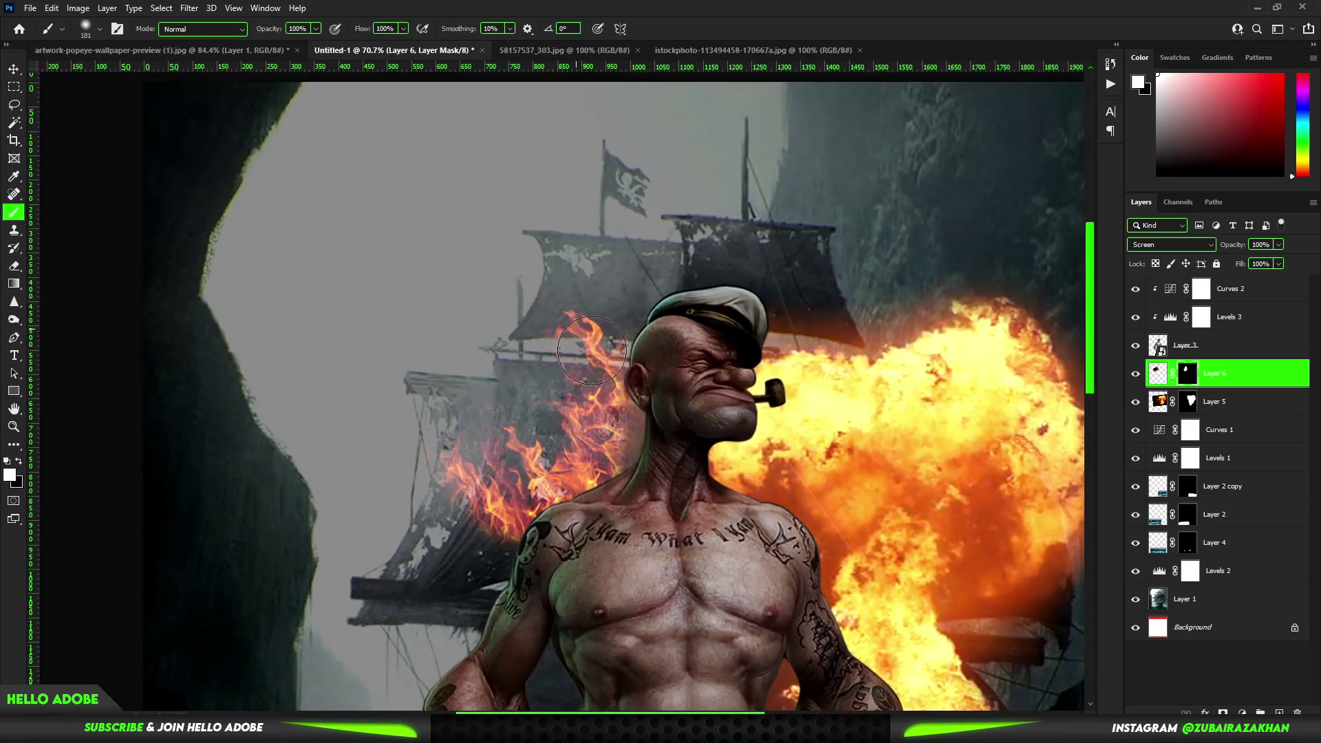
scroll(518, 359, "down", 2)
key("v")
left_click_drag(543, 440, 581, 465)
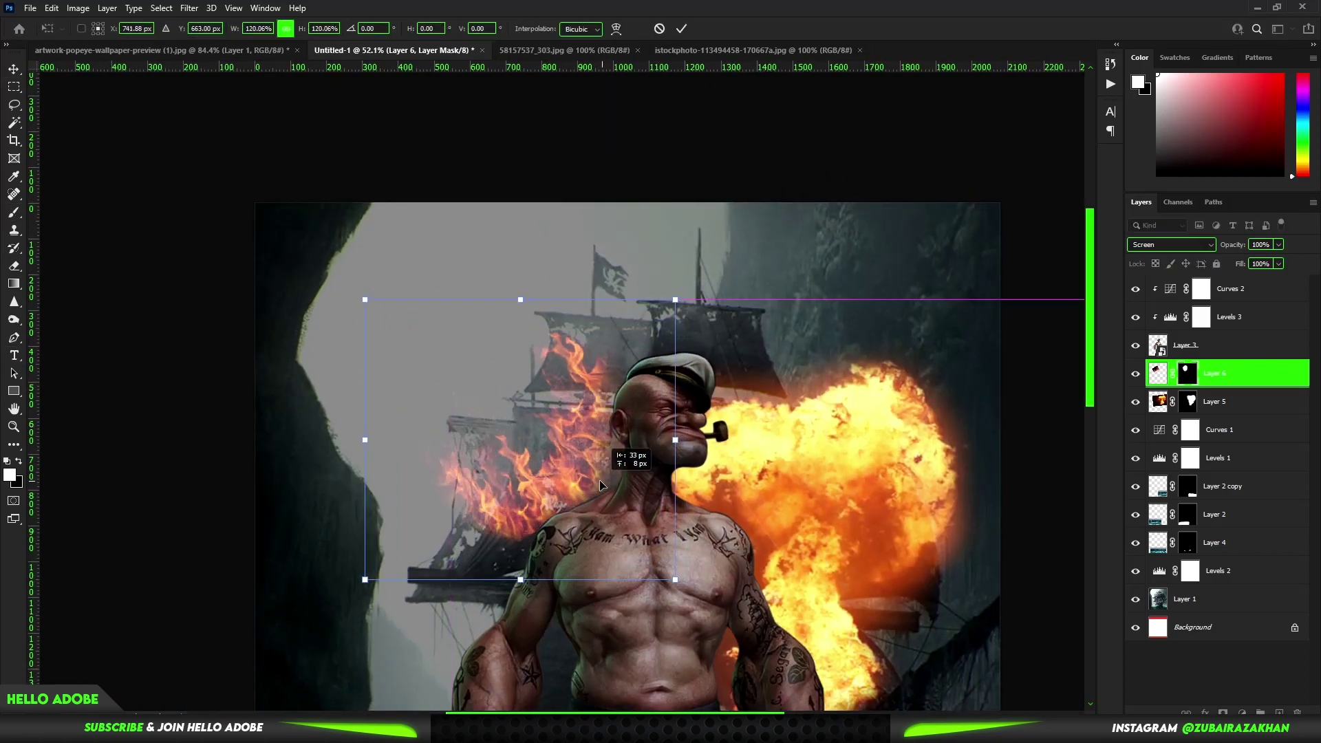
key("b")
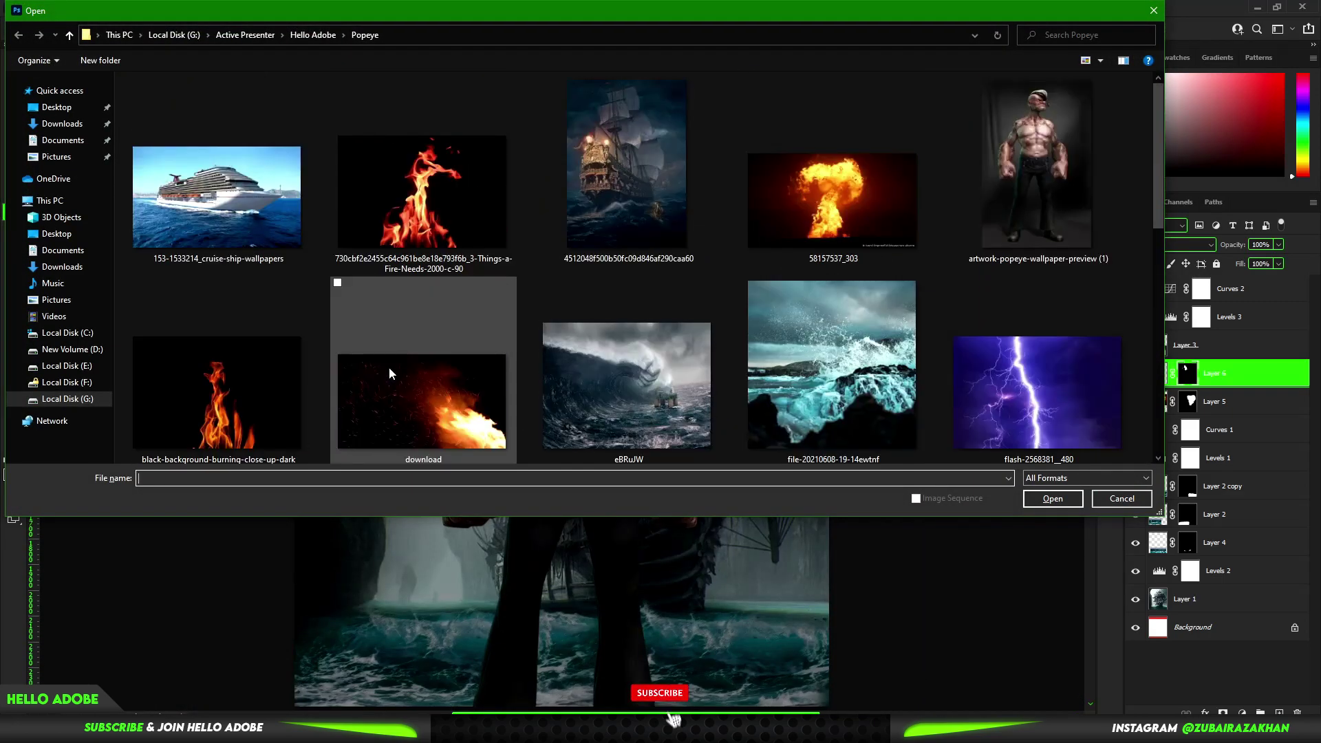
scroll(389, 367, "down", 3)
- Place a second fire photo as Layer 7 beside the ship, rotated, at 100% opacity in Screen
double_click(831, 385)
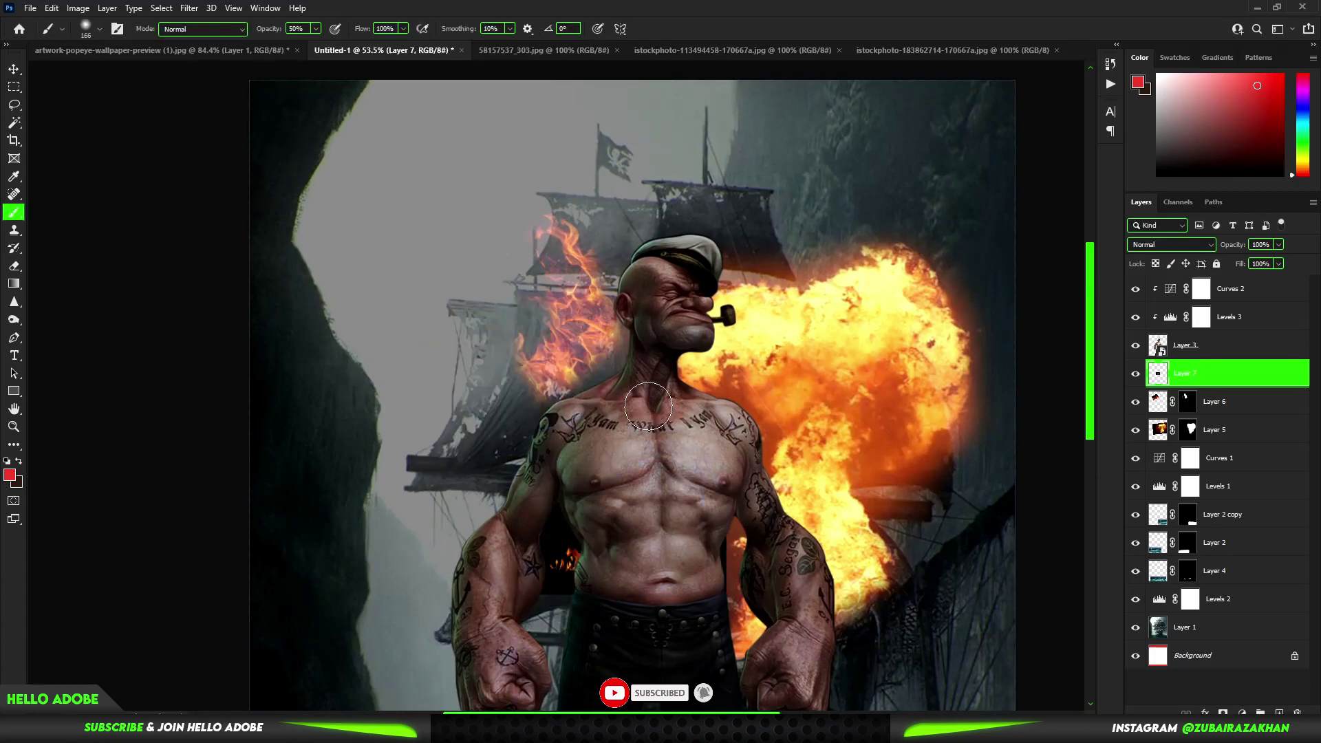
mouse_move(512, 310)
left_mouse_down()
mouse_move(575, 406)
mouse_move(459, 360)
left_mouse_up()
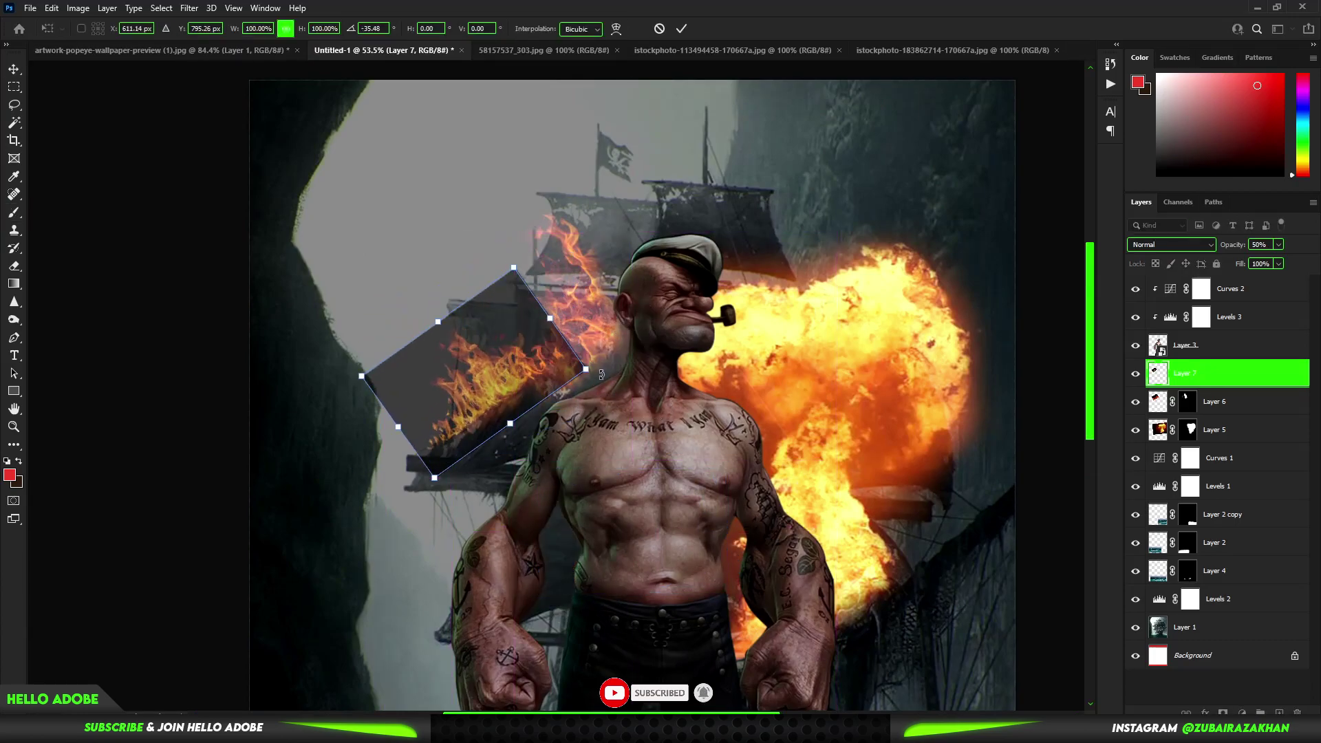
key("Return")
key("0")
key("shift+alt+s")
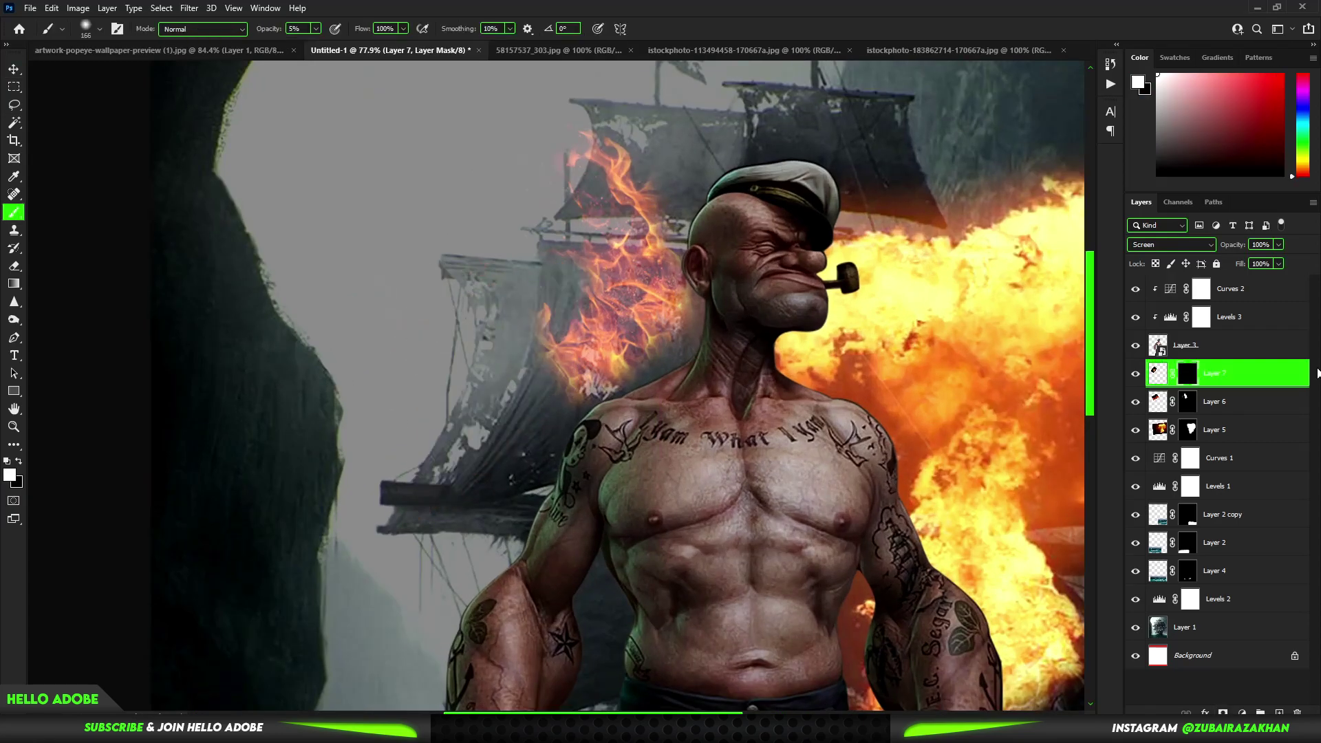
- Paint the second flames in down toward the hull and reshape them along the ship
left_click_drag(486, 357, 441, 306)
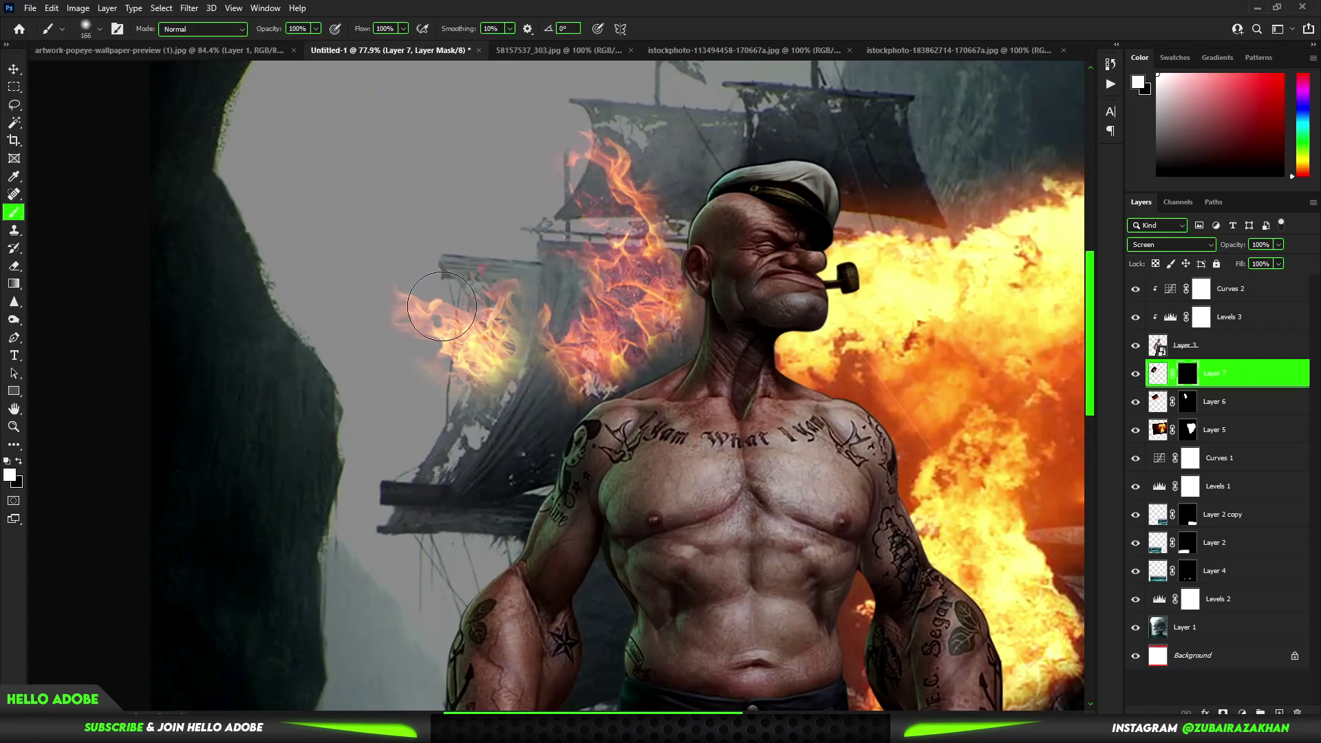
left_click_drag(440, 389, 454, 454)
key("bracketleft")
key("bracketleft")
key("bracketleft")
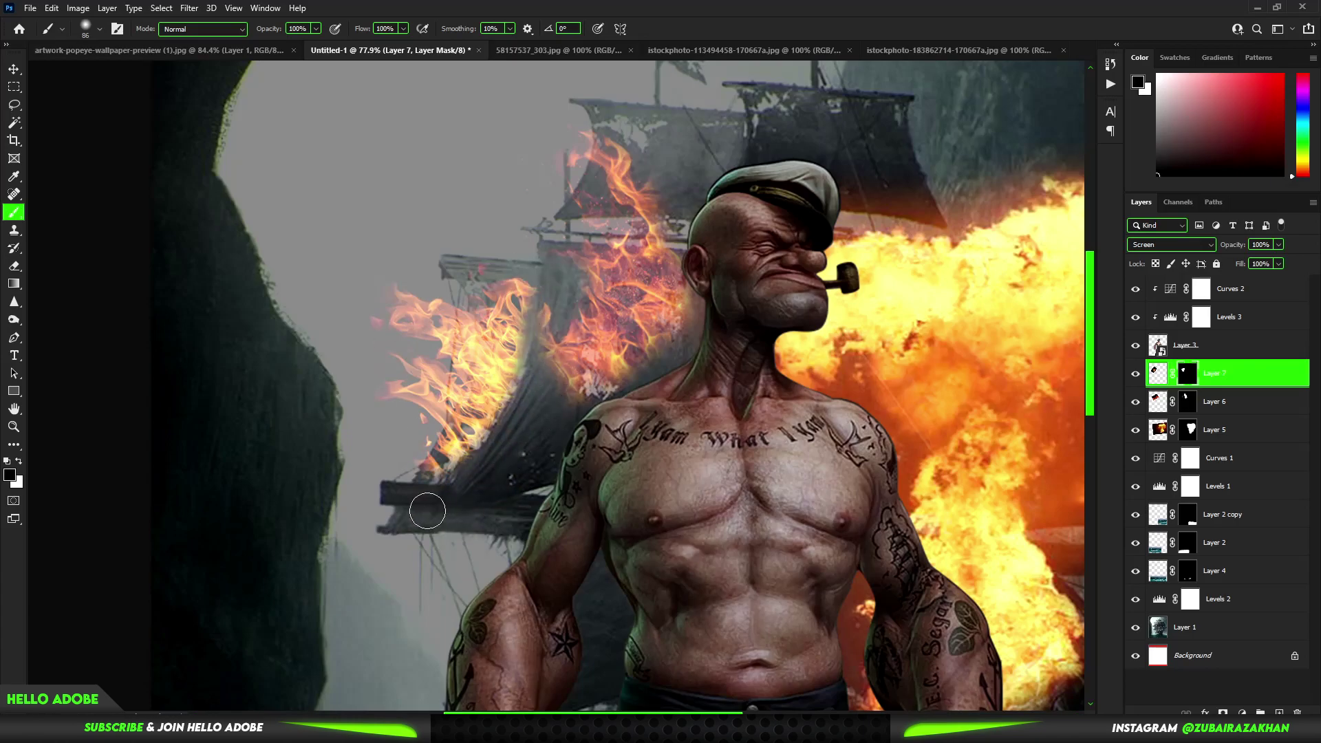
scroll(427, 511, "down", 3, "alt")
key("ctrl+t")
left_click_drag(619, 371, 526, 514)
key("Return")
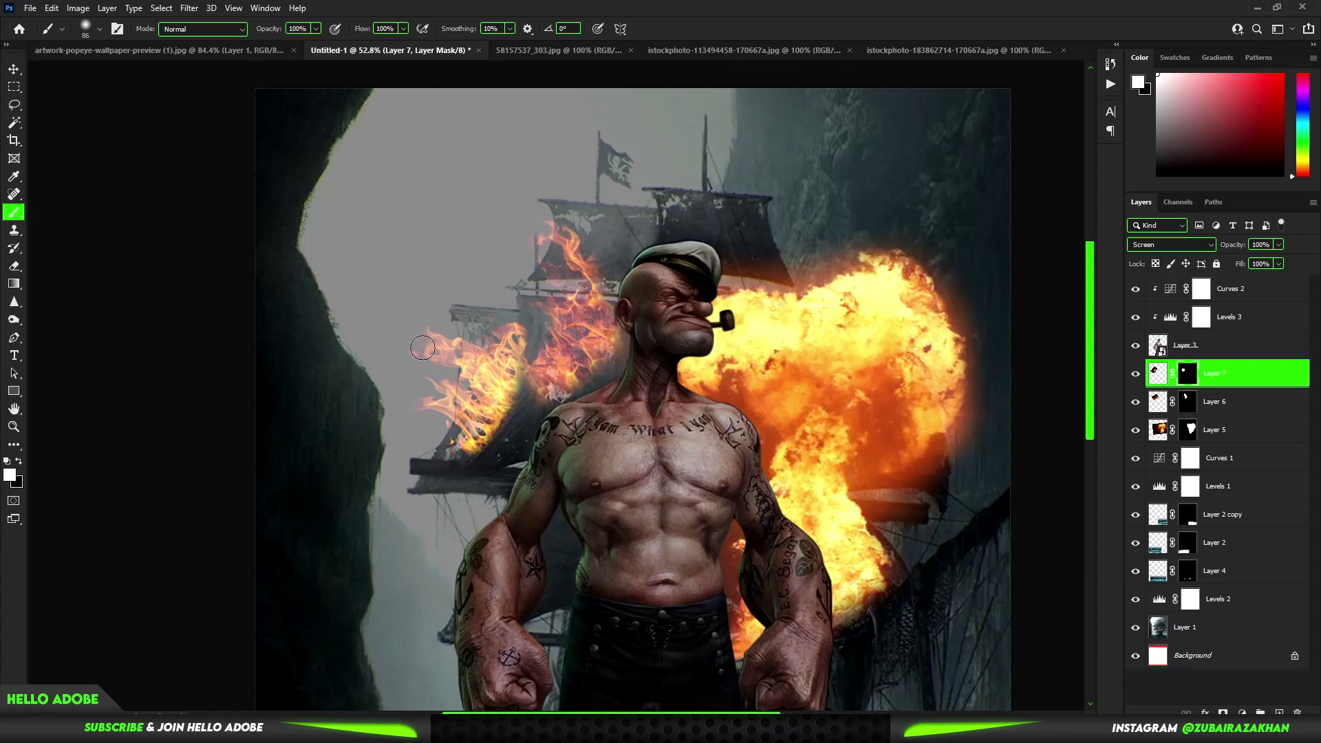
- Open Levels on the fire layer twice and dismiss it without changes
scroll(422, 347, "down", 3, "alt")
scroll(423, 347, "up", 4, "alt")
key("ctrl+l")
key("Escape")
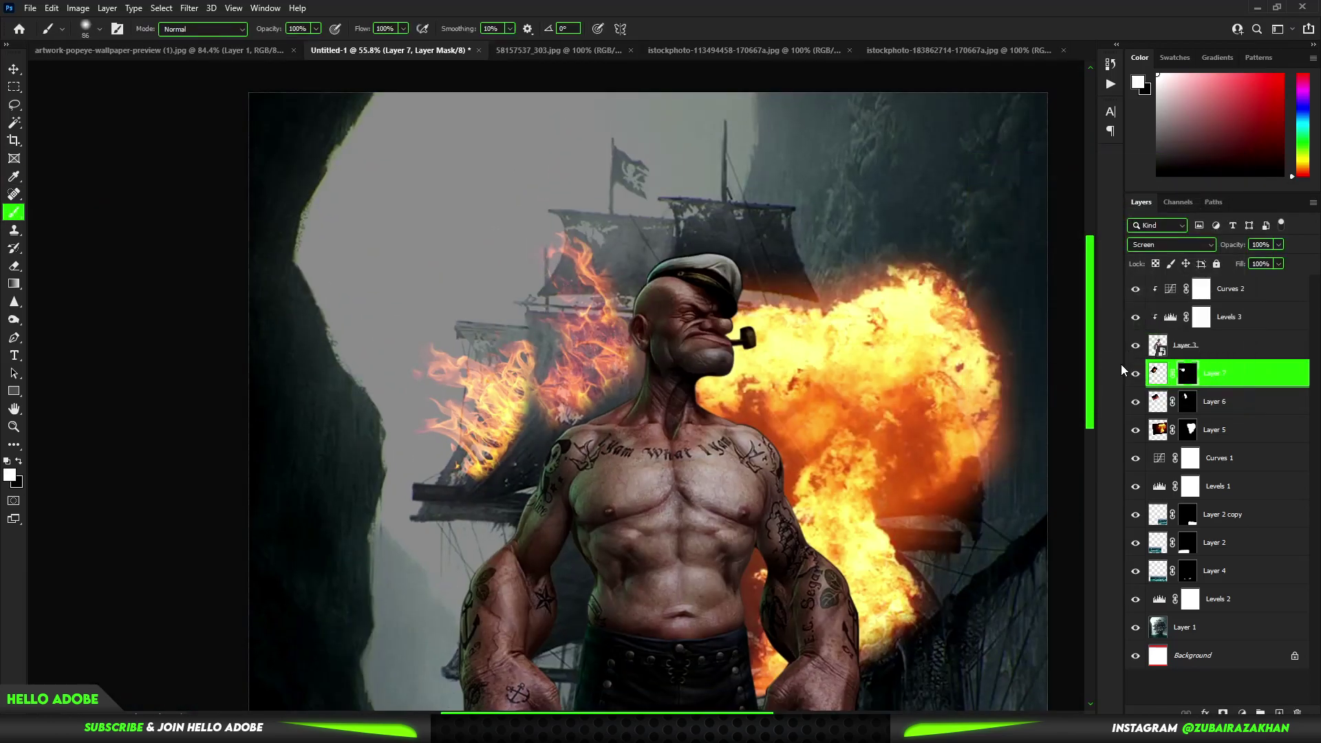
key("ctrl+l")
key("Escape")
scroll(361, 371, "down", 2, "alt")
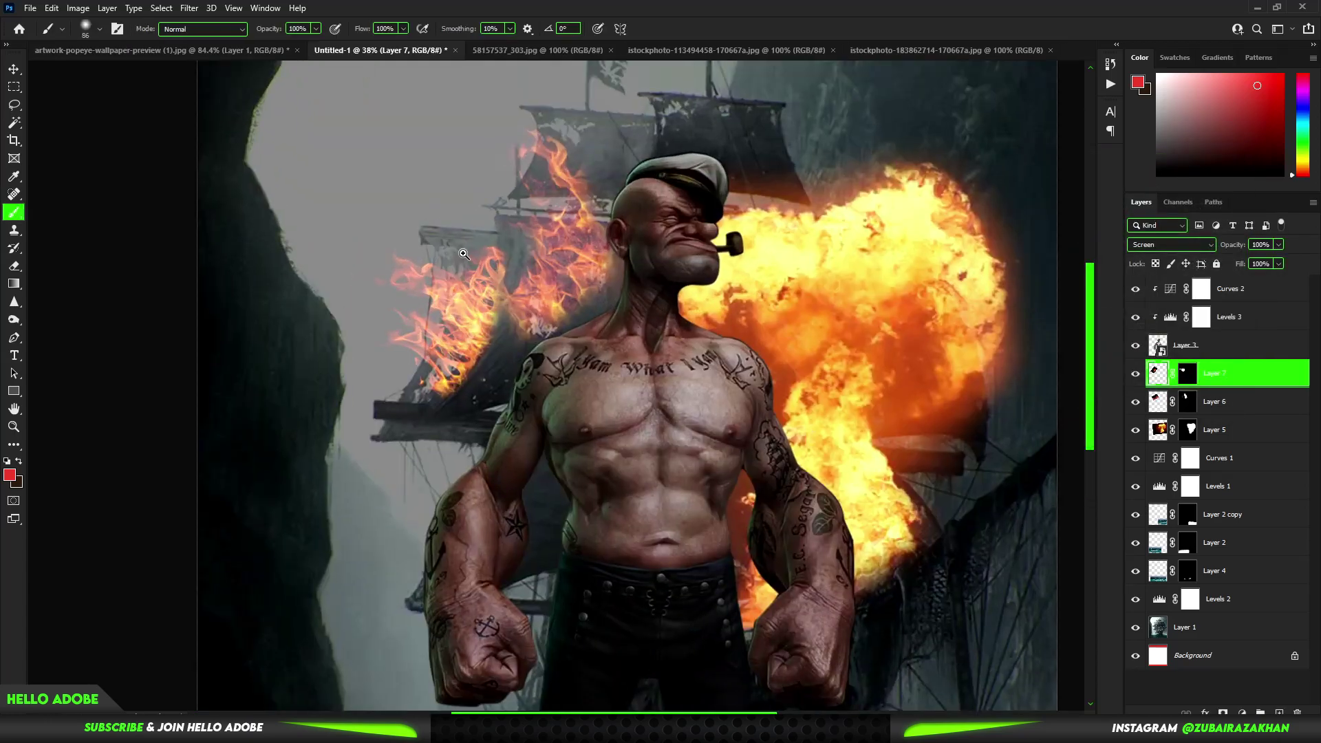
scroll(619, 372, "up", 2, "alt")
scroll(619, 371, "down", 2, "alt")
- Paste another fire photo above the ship's sails as Layer 8 in Screen mode
scroll(619, 371, "up", 2, "alt")
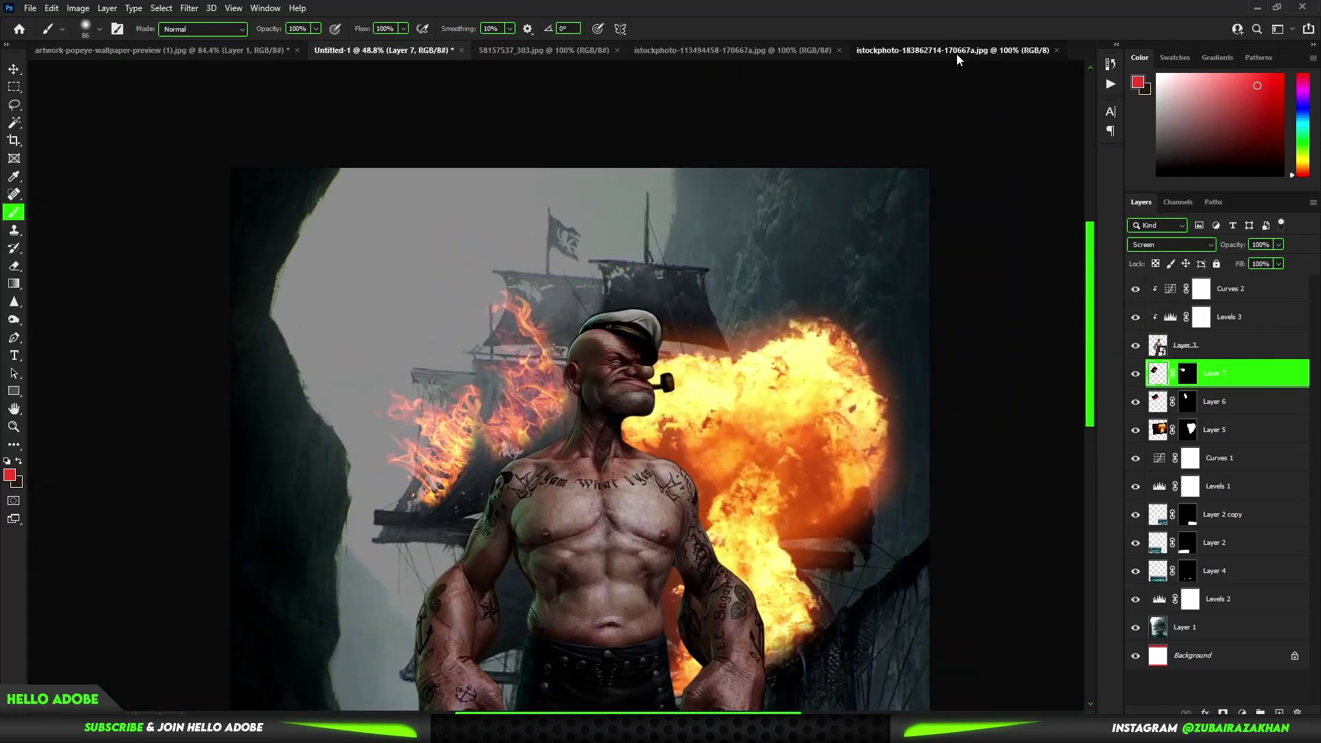
left_click(956, 51)
key("ctrl+c")
left_click(383, 50)
key("ctrl+v")
key("v")
mouse_move(560, 459)
left_mouse_down()
mouse_move(528, 335)
mouse_move(538, 290)
left_mouse_up()
key("shift+alt+s")
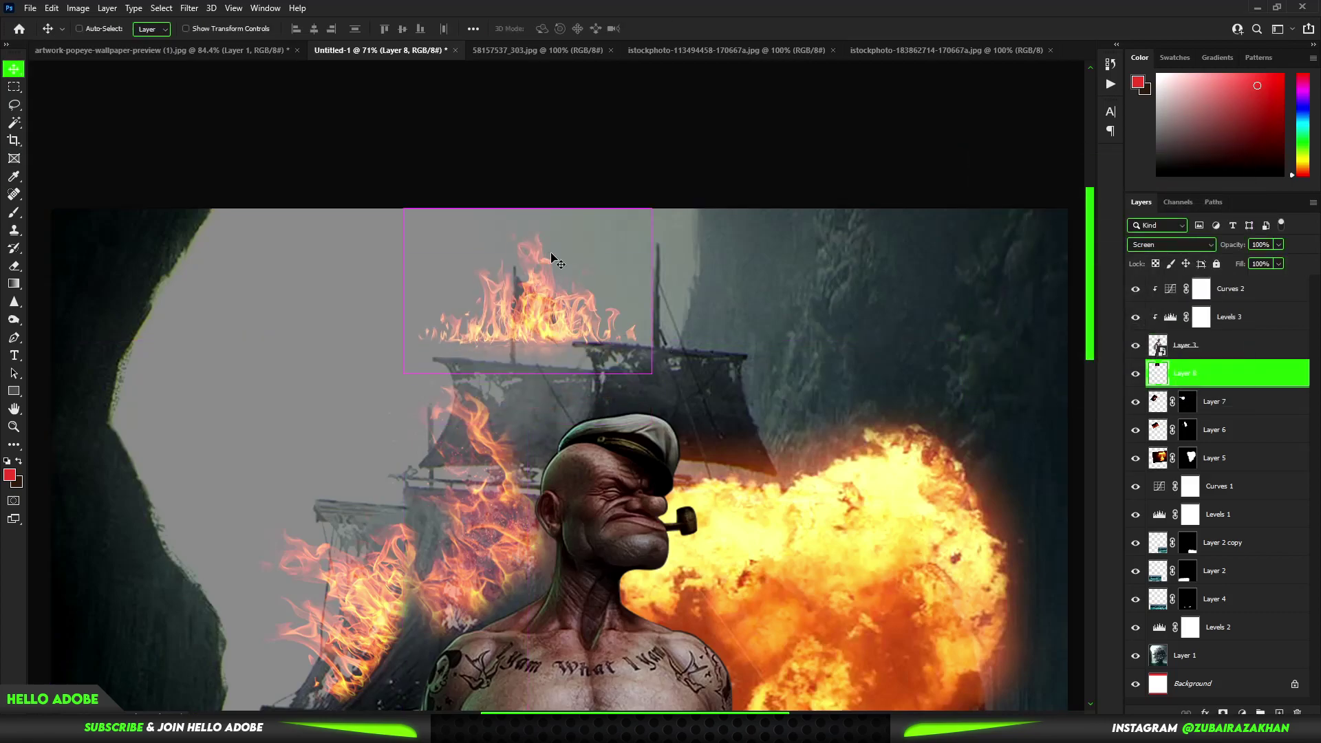
left_click(1222, 713, "alt")
key("ctrl+z")
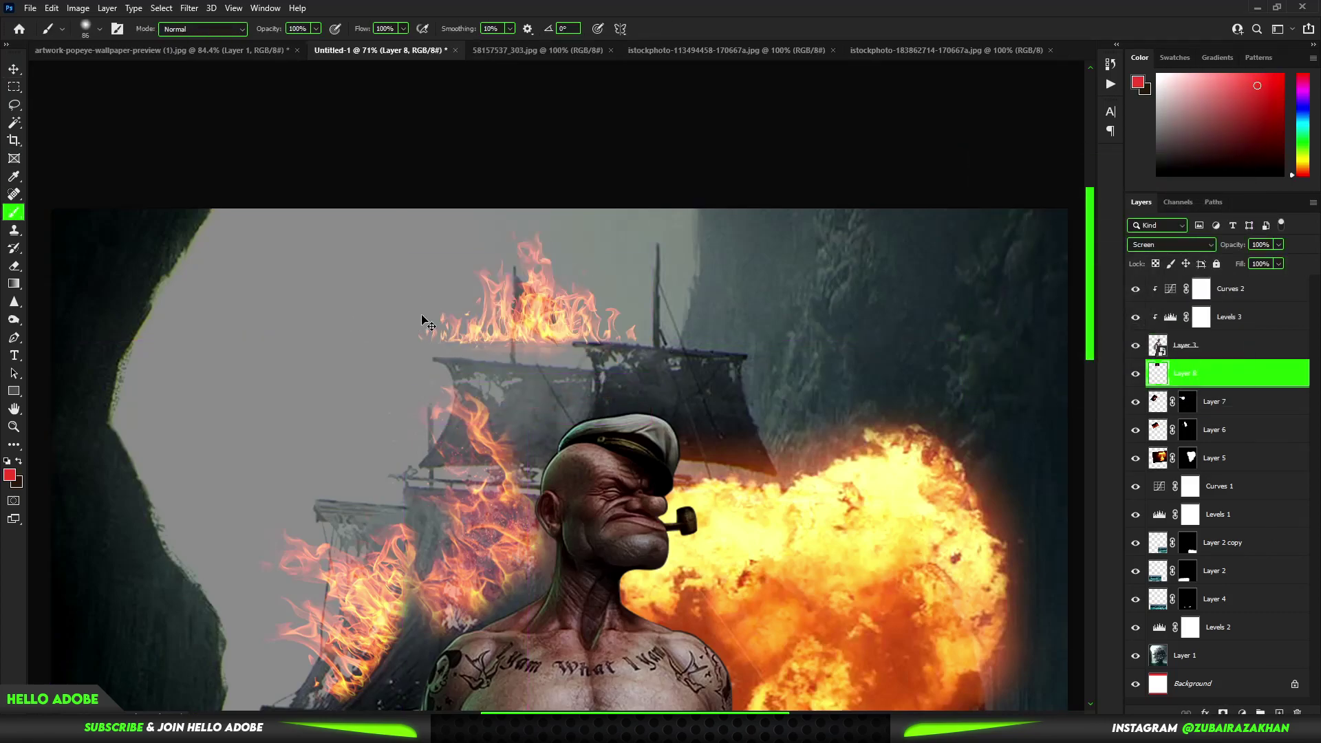
- Move the new flame onto the ship's flag and reselect its layer
key("ctrl+t")
left_click_drag(596, 281, 599, 289)
scroll(591, 310, "up", 2)
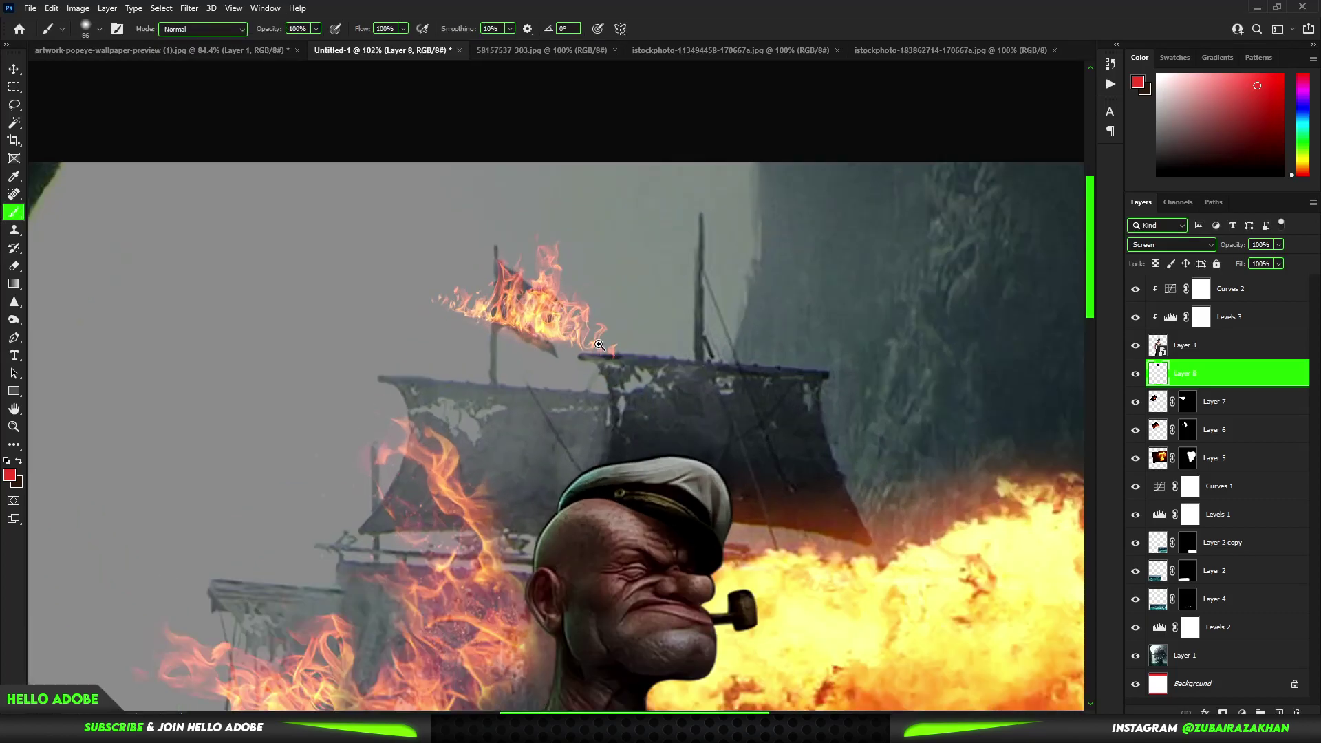
key("Return")
left_click(562, 342)
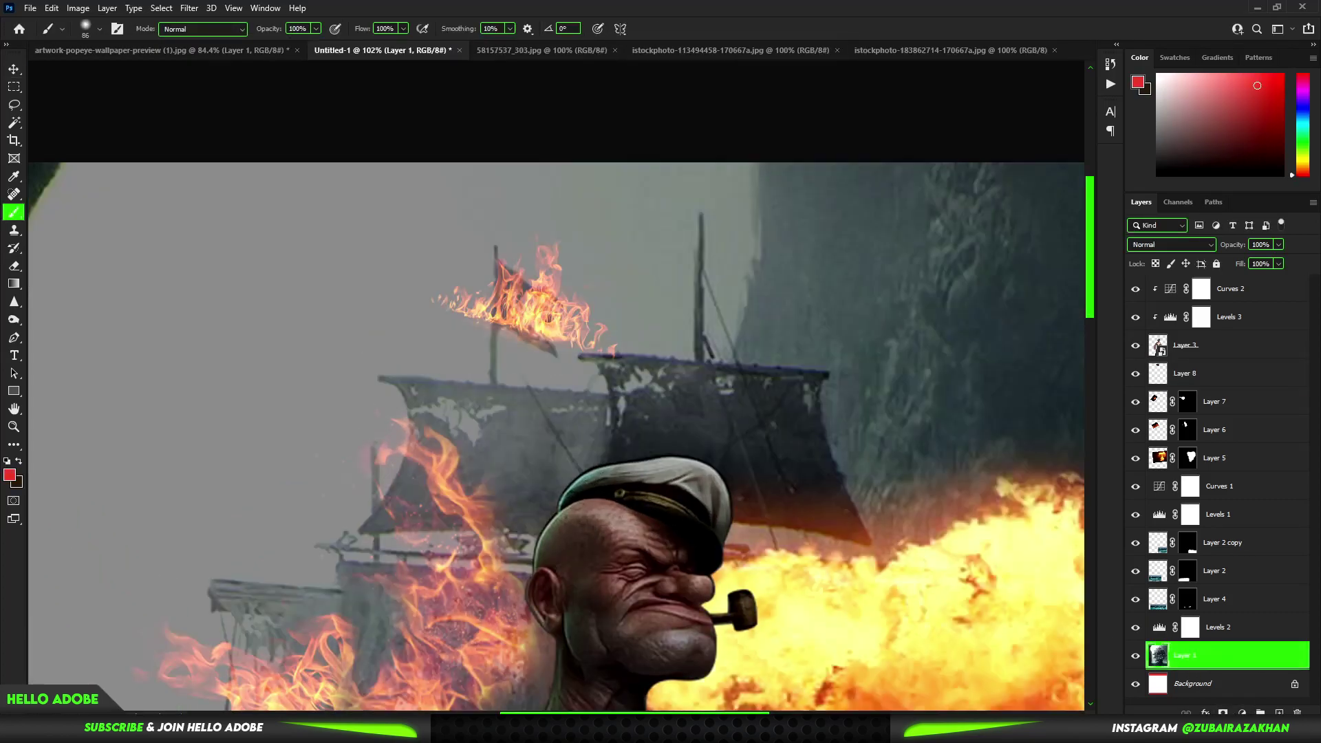
left_click(1211, 373)
- Mask the flag flame and paint it in along the flag's right edge
key("b")
key("d")
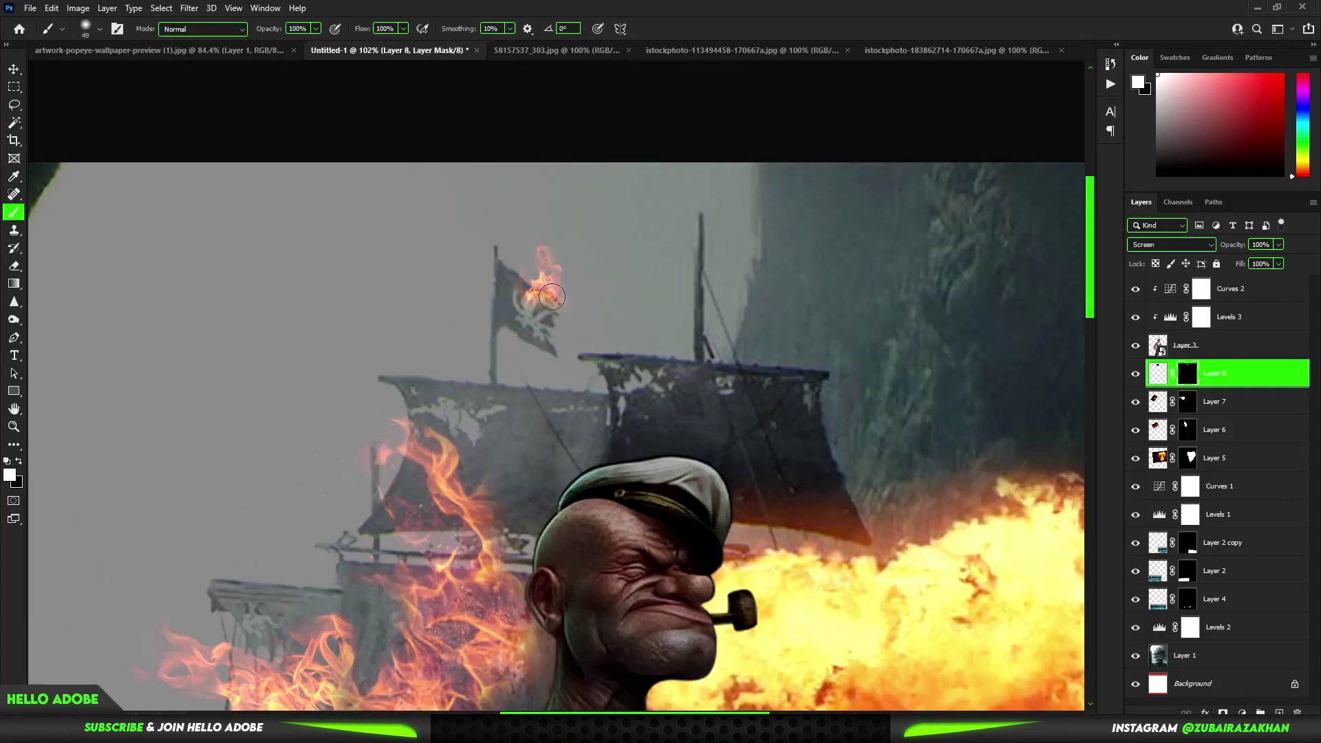
scroll(564, 310, "up", 1)
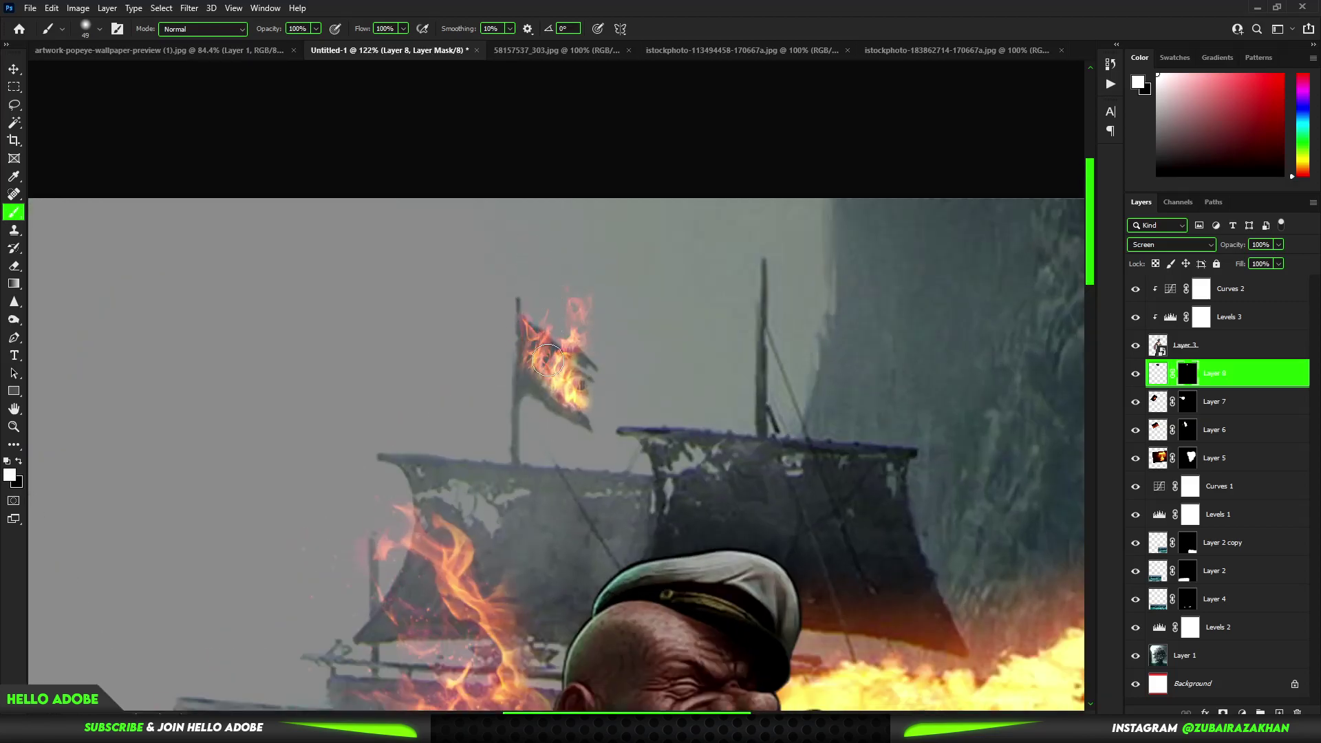
scroll(548, 360, "up", 1)
left_click_drag(588, 395, 613, 399)
scroll(616, 406, "down", 3)
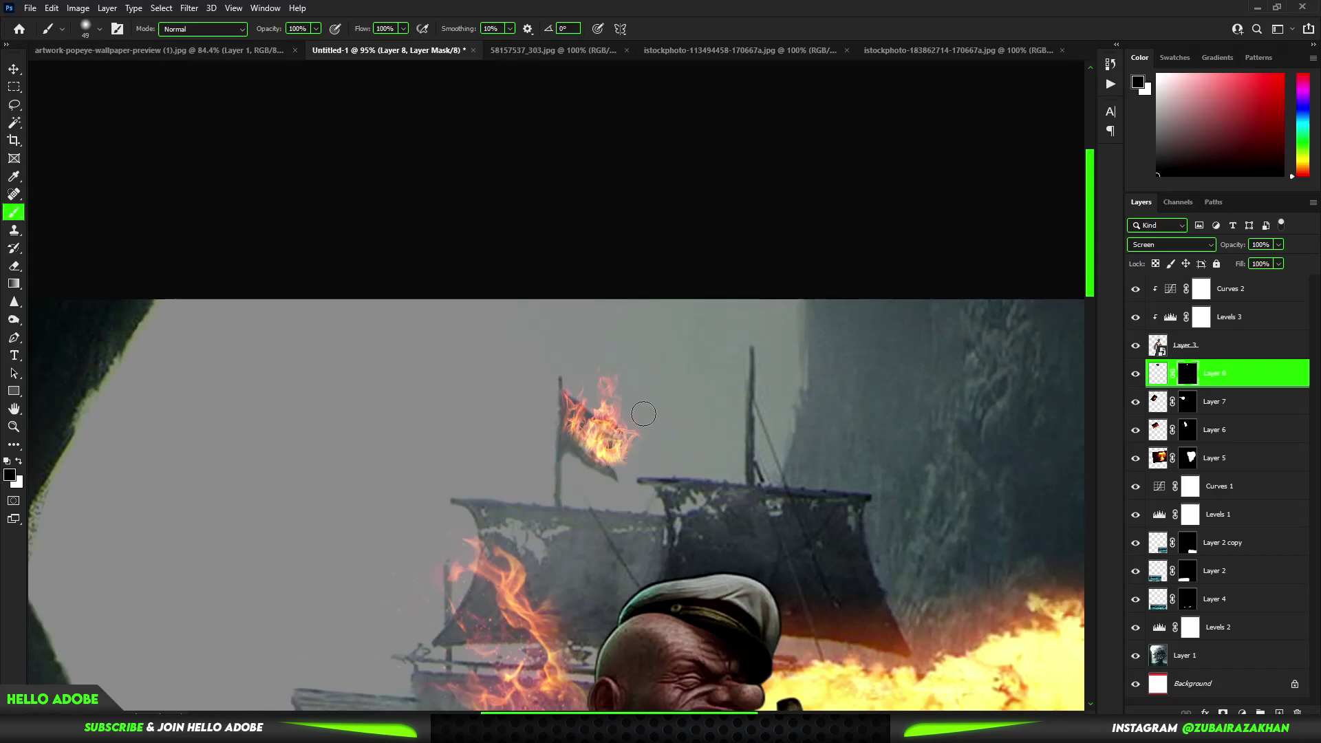
scroll(672, 340, "up", 4)
scroll(672, 339, "down", 2)
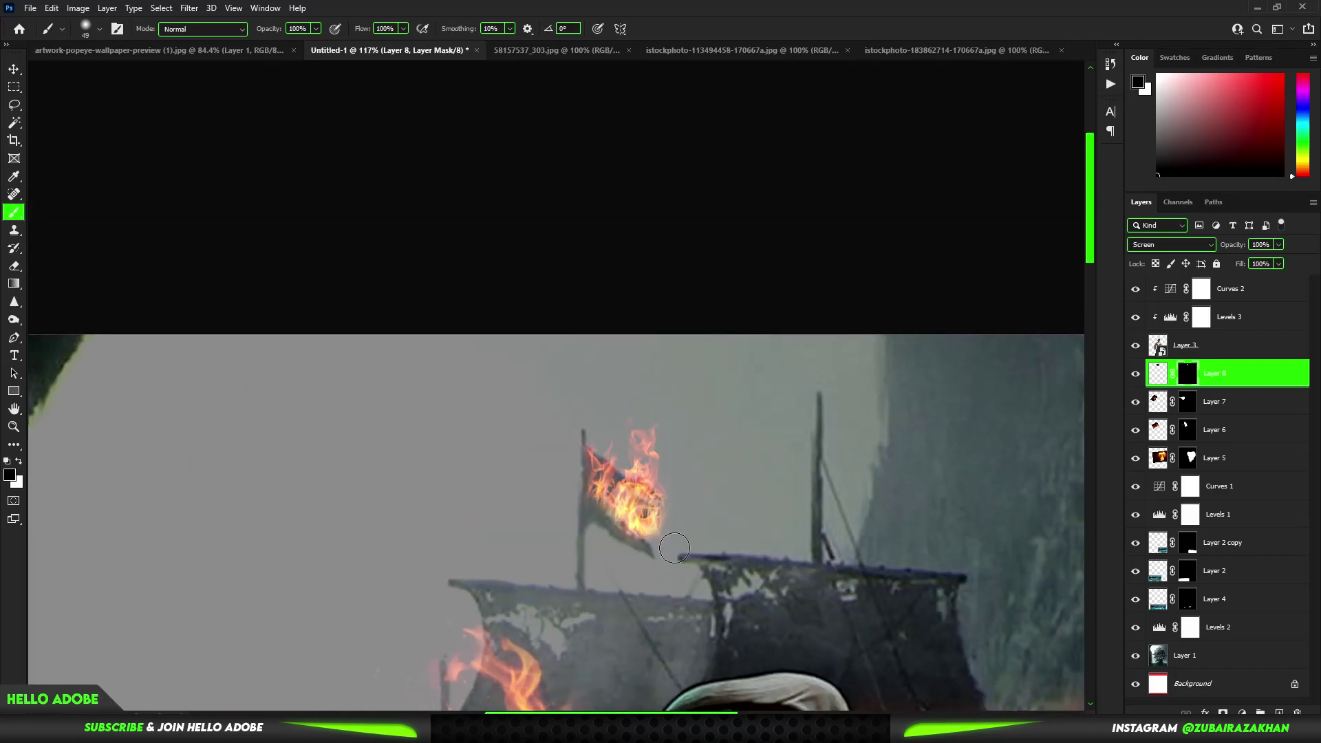
- Shrink and reposition the small flame down onto the ship's flag
key("ctrl+t")
left_click_drag(619, 488, 624, 490)
scroll(624, 491, "down", 2)
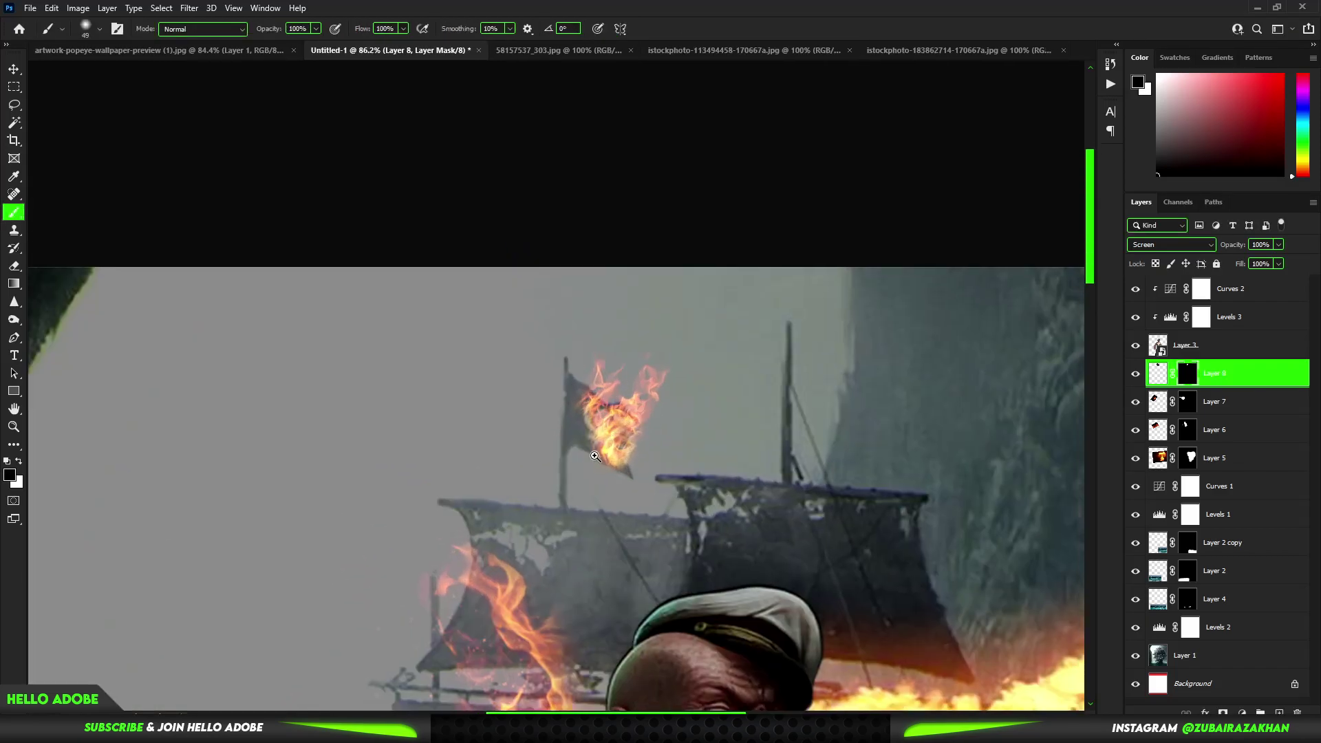
left_click_drag(605, 441, 623, 440)
key("Return")
key("b")
key("ctrl+t")
key("Return")
scroll(637, 372, "down", 1)
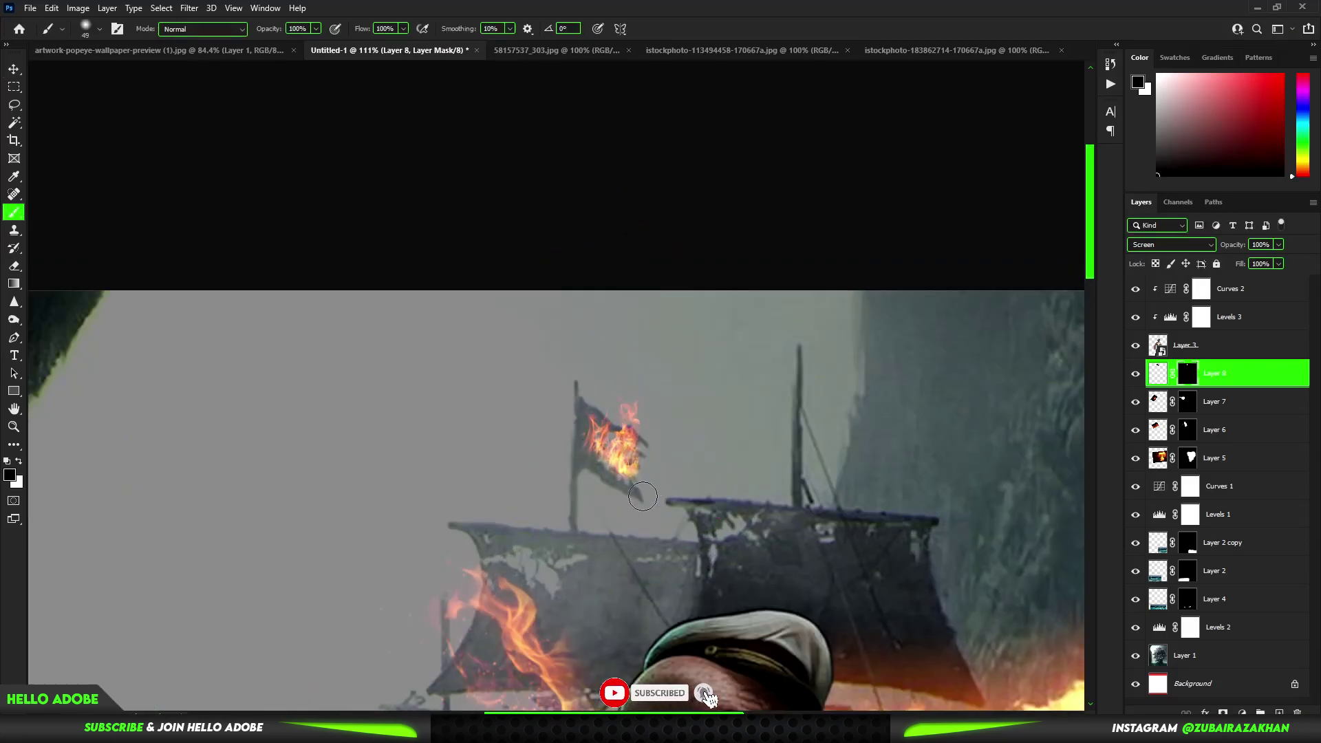
scroll(629, 345, "down", 3)
scroll(629, 346, "up", 2)
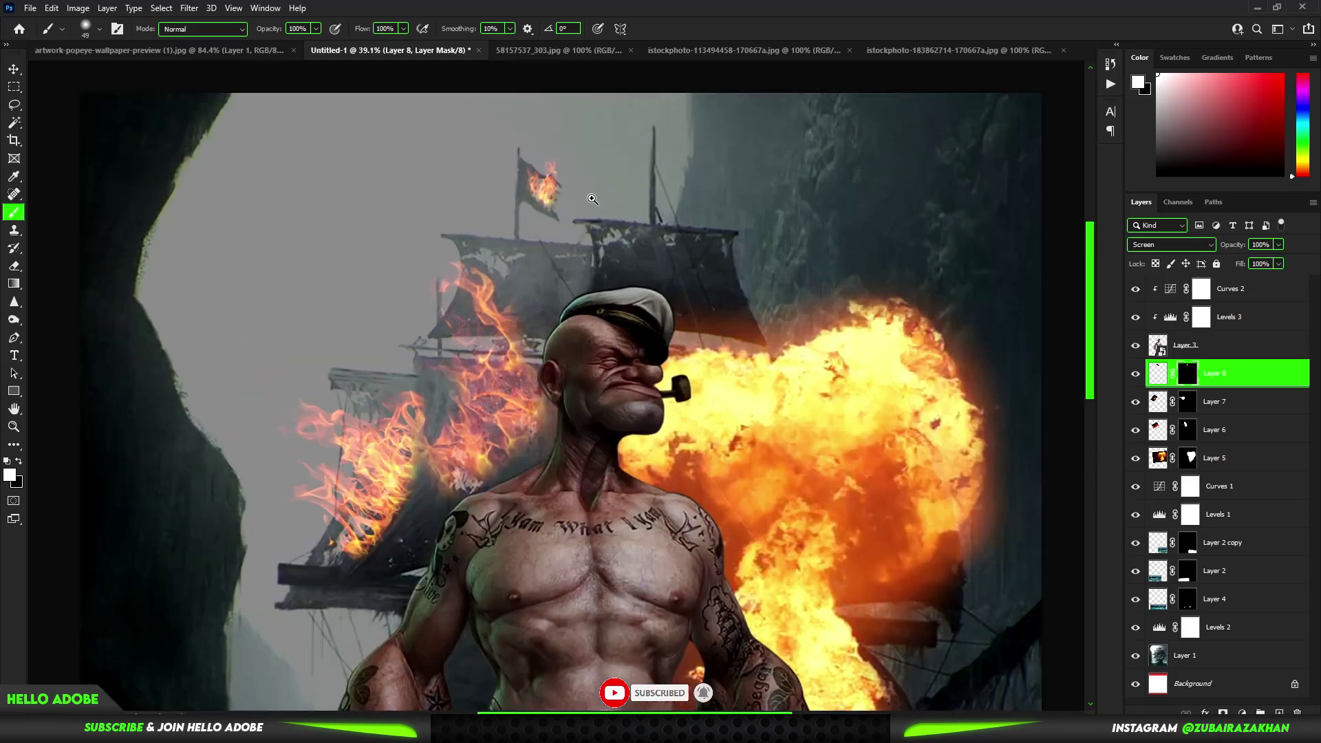
- Fade the flag flame slightly by applying Levels to its mask
key("ctrl+l")
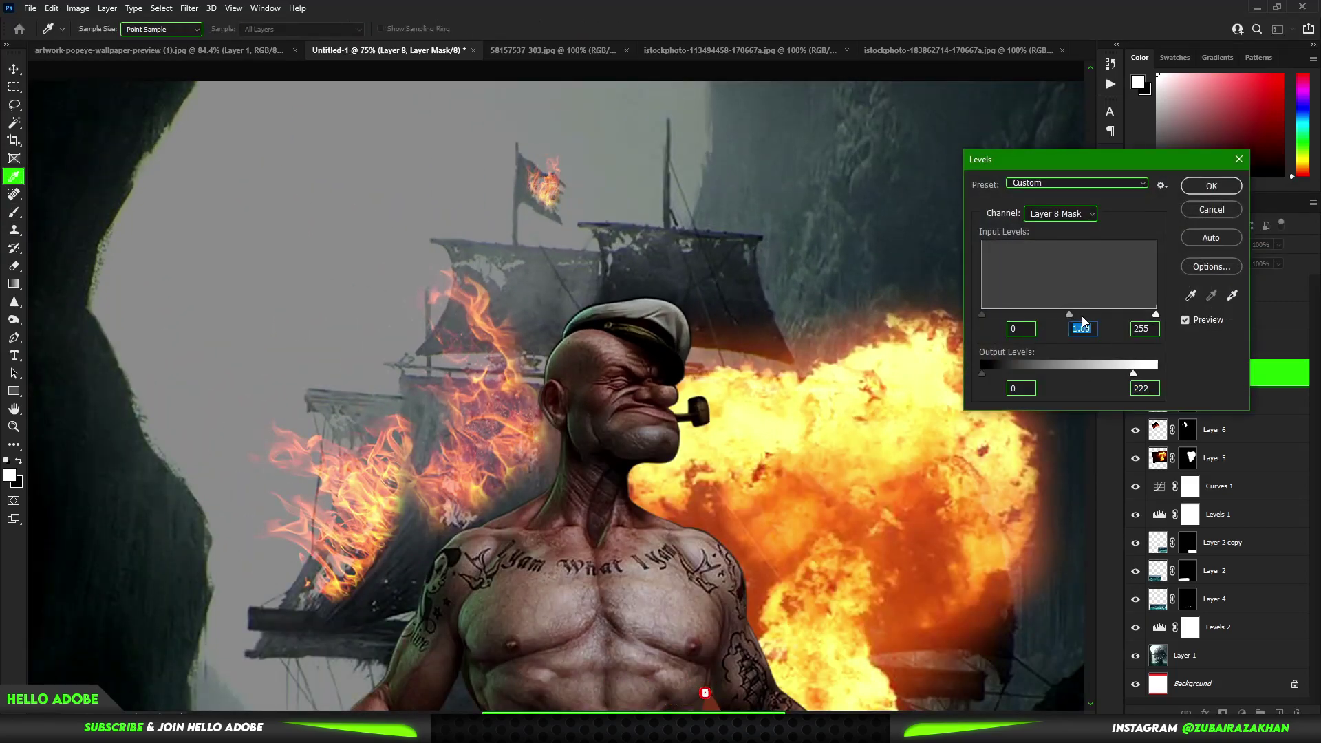
key("Return")
scroll(629, 345, "down", 3)
left_click(1158, 372)
- Add an orange Solid Color fill in Lighten mode, with a split Blend If underlying slider
left_click(1242, 712)
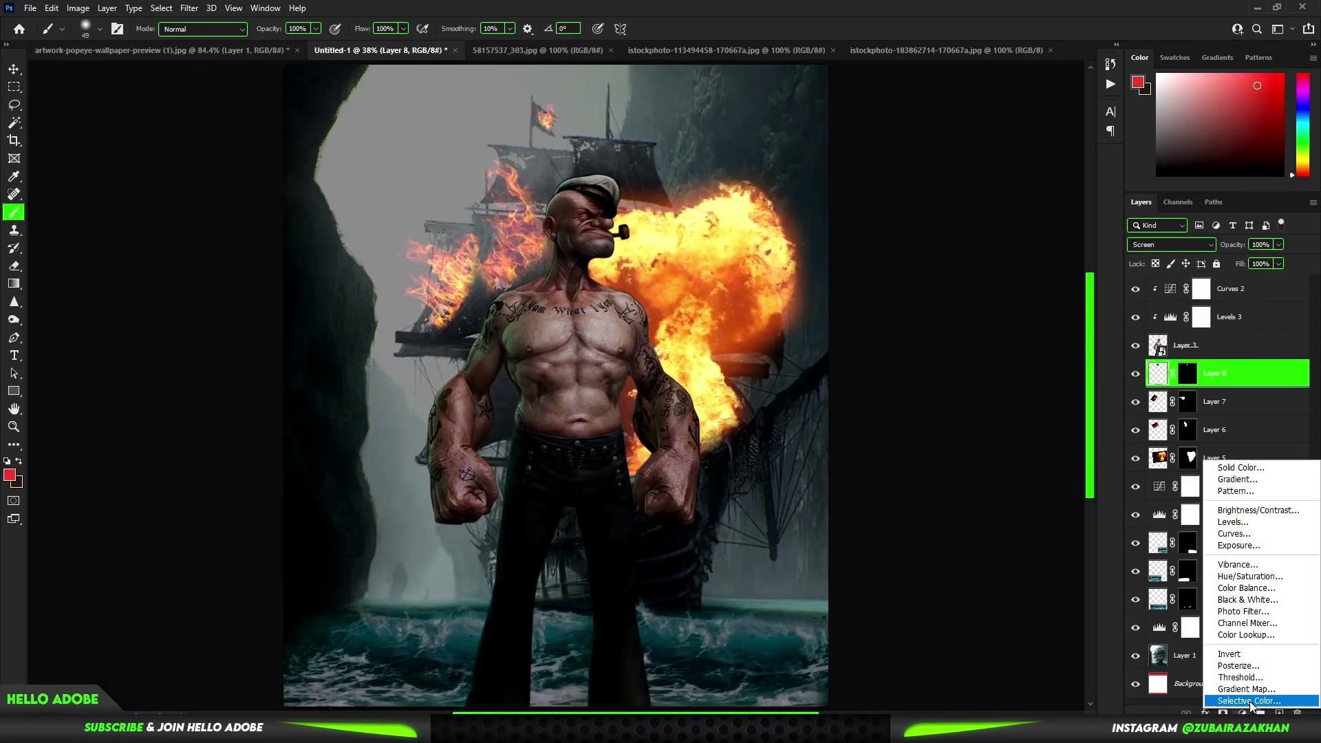
left_click(1240, 467)
mouse_move(948, 538)
left_mouse_down()
mouse_move(948, 518)
mouse_move(953, 531)
left_mouse_up()
left_click(1071, 358)
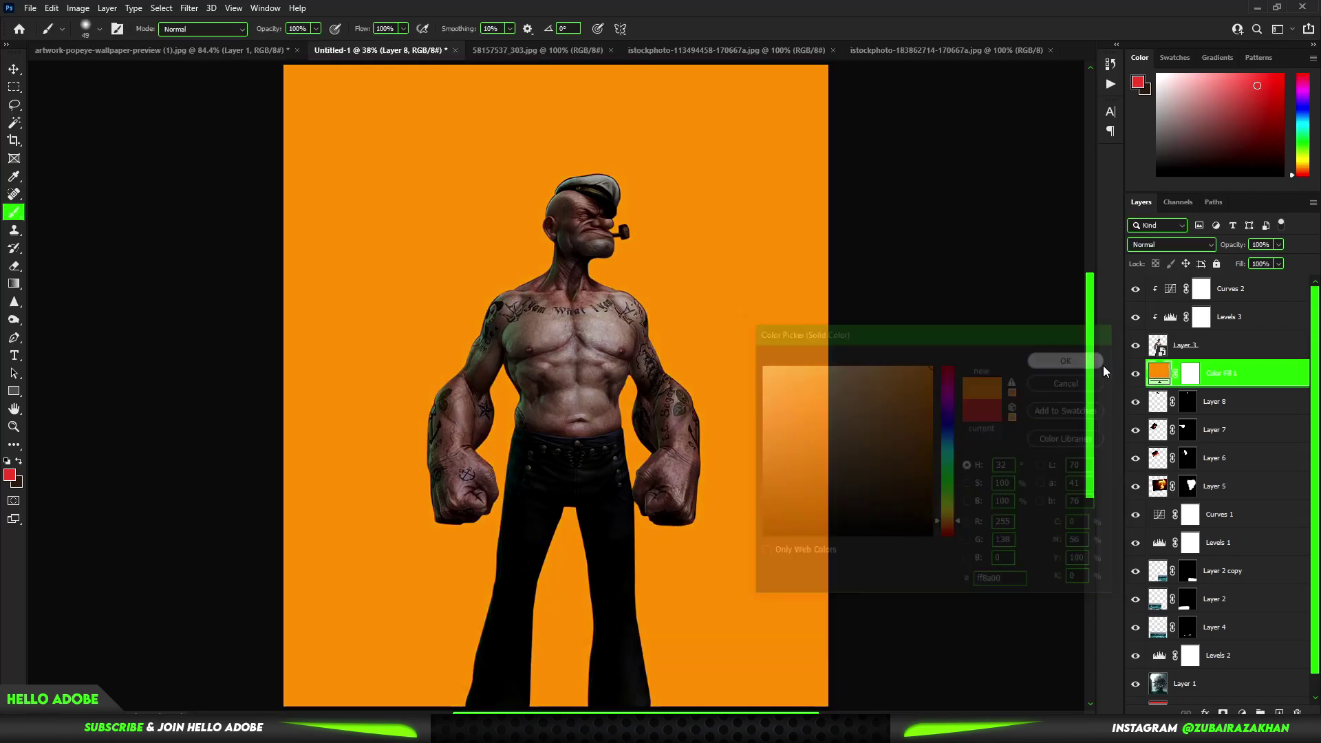
key("v")
key("shift+plus")
key("shift+plus")
key("shift+plus")
key("shift+plus")
key("shift+plus")
key("shift+plus")
double_click(1273, 382)
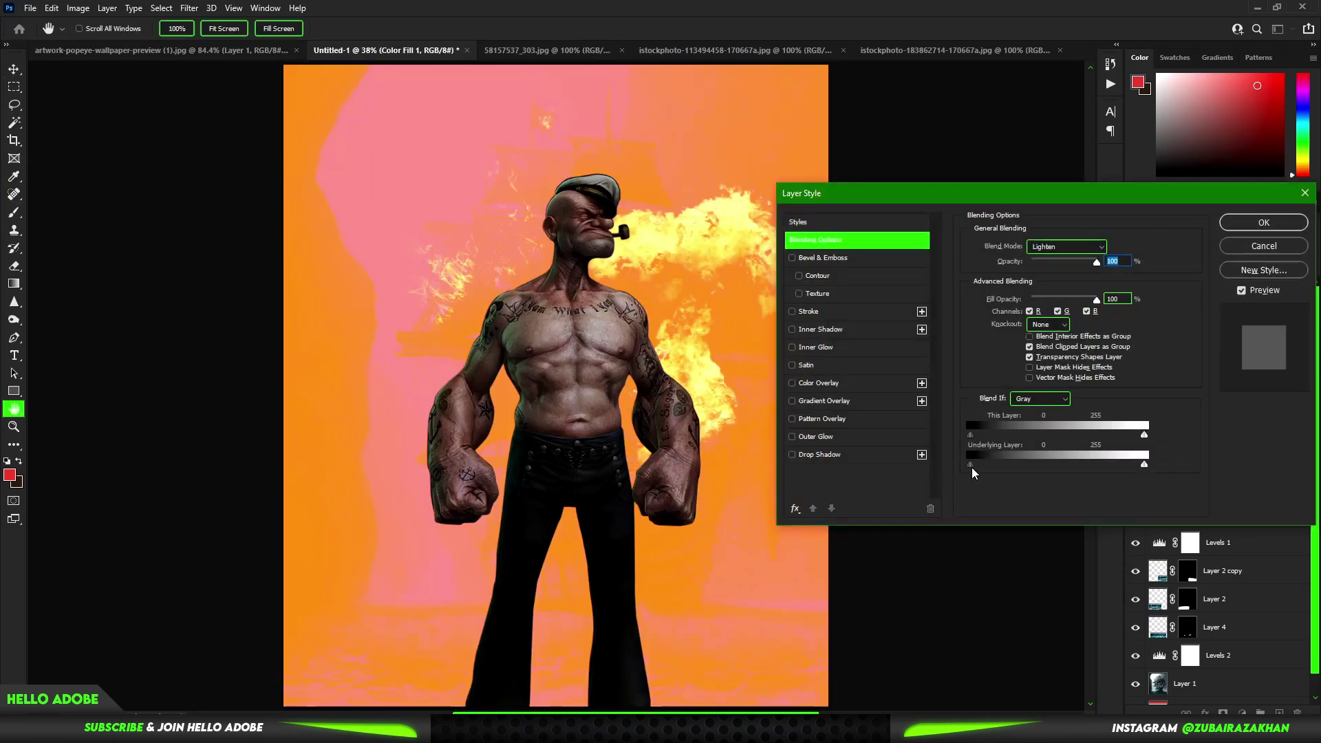
left_click_drag(969, 465, 1016, 464)
left_click(1264, 222)
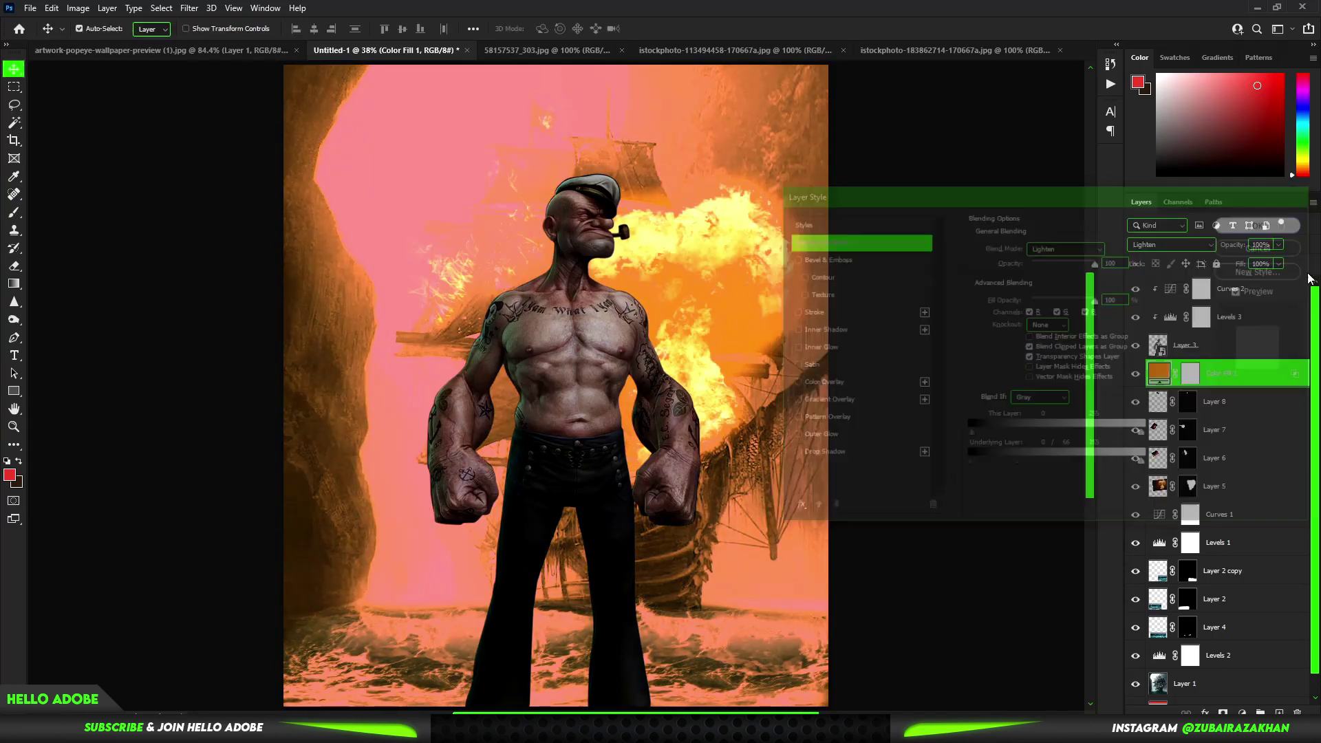
- Invert the orange fill's mask and paint the glow over the fire explosion
left_click(1189, 372)
key("ctrl+i")
key("b")
left_click_drag(729, 227, 678, 380)
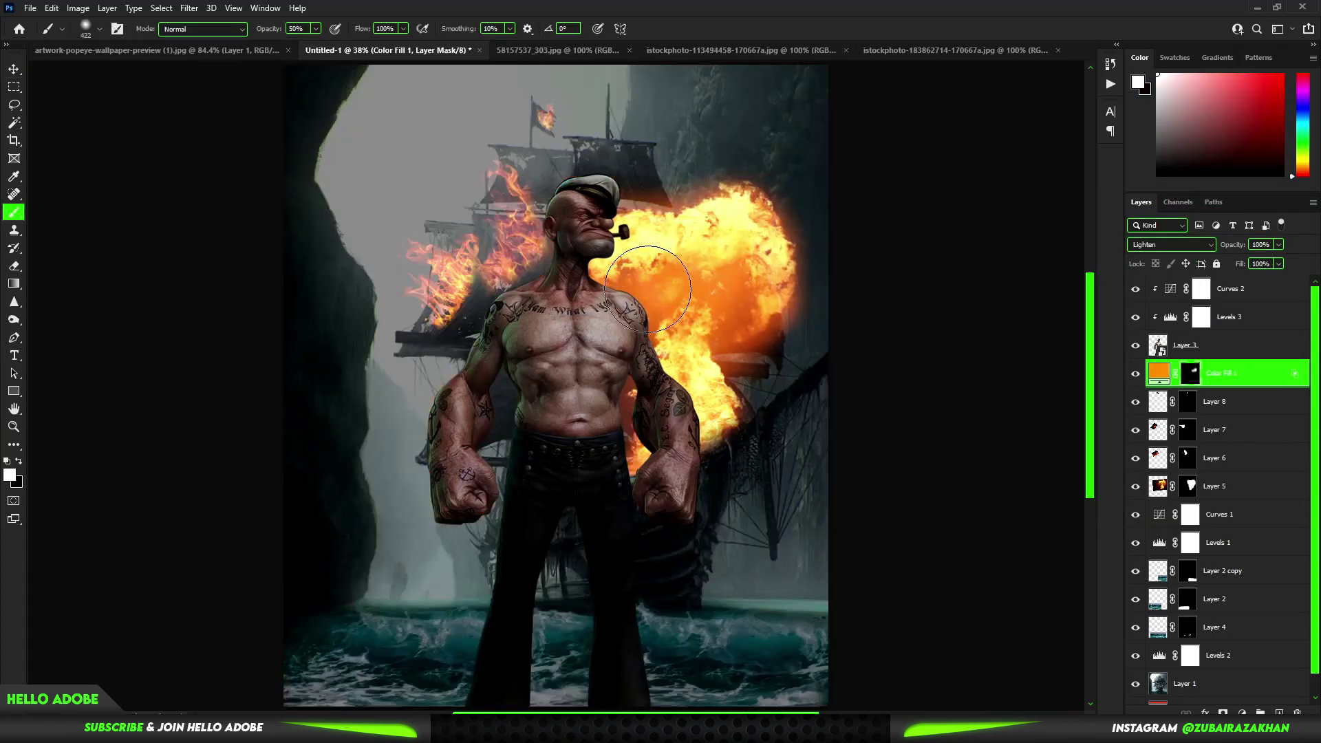
left_click_drag(681, 302, 722, 172)
left_click(775, 264, "ctrl")
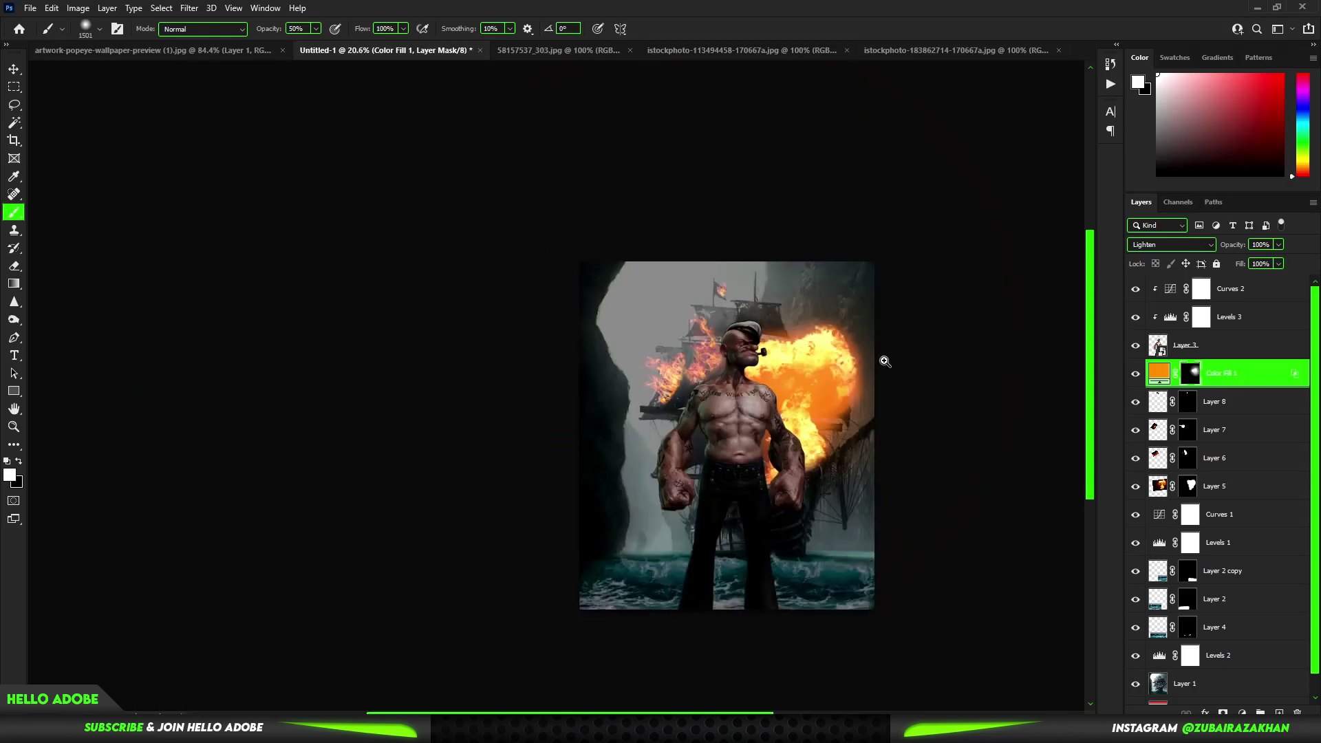
left_click_drag(775, 263, 789, 346)
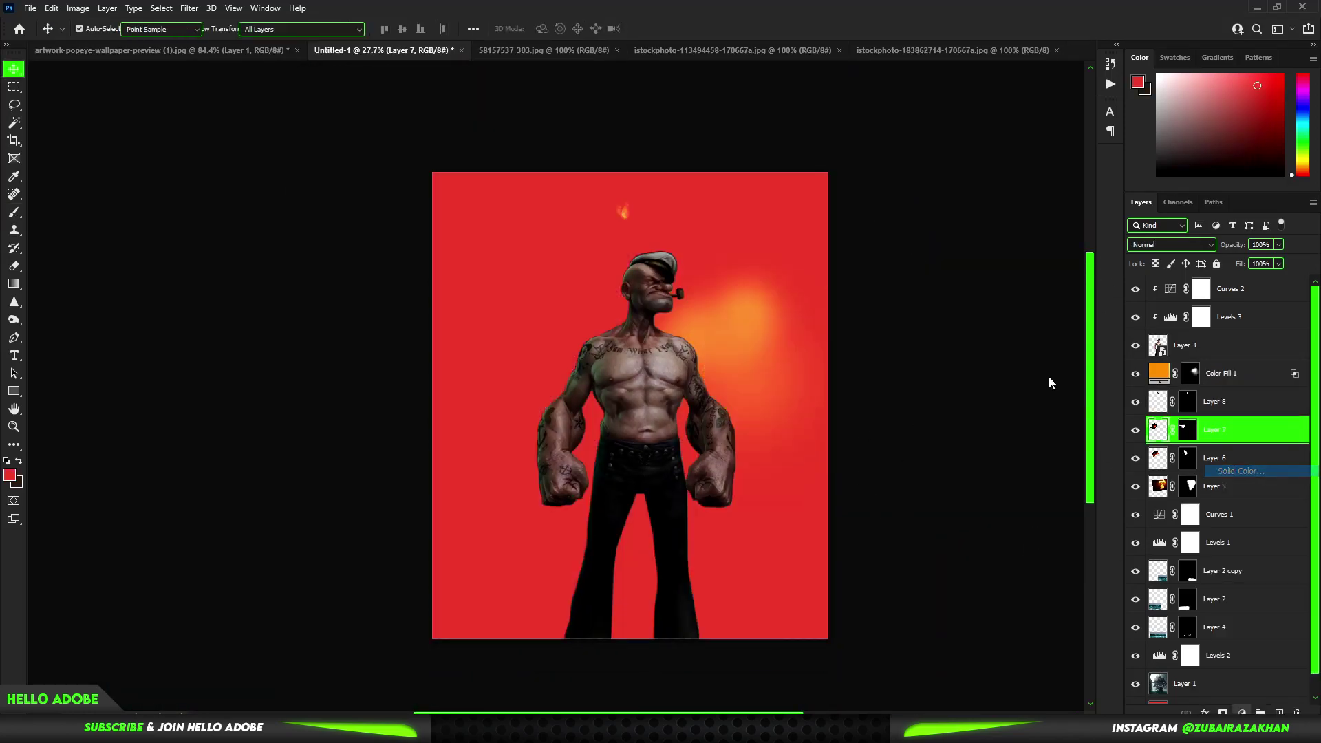
- Add a second orange Solid Color fill set to Soft Light blending
key("Return")
key("alt+shift+g")
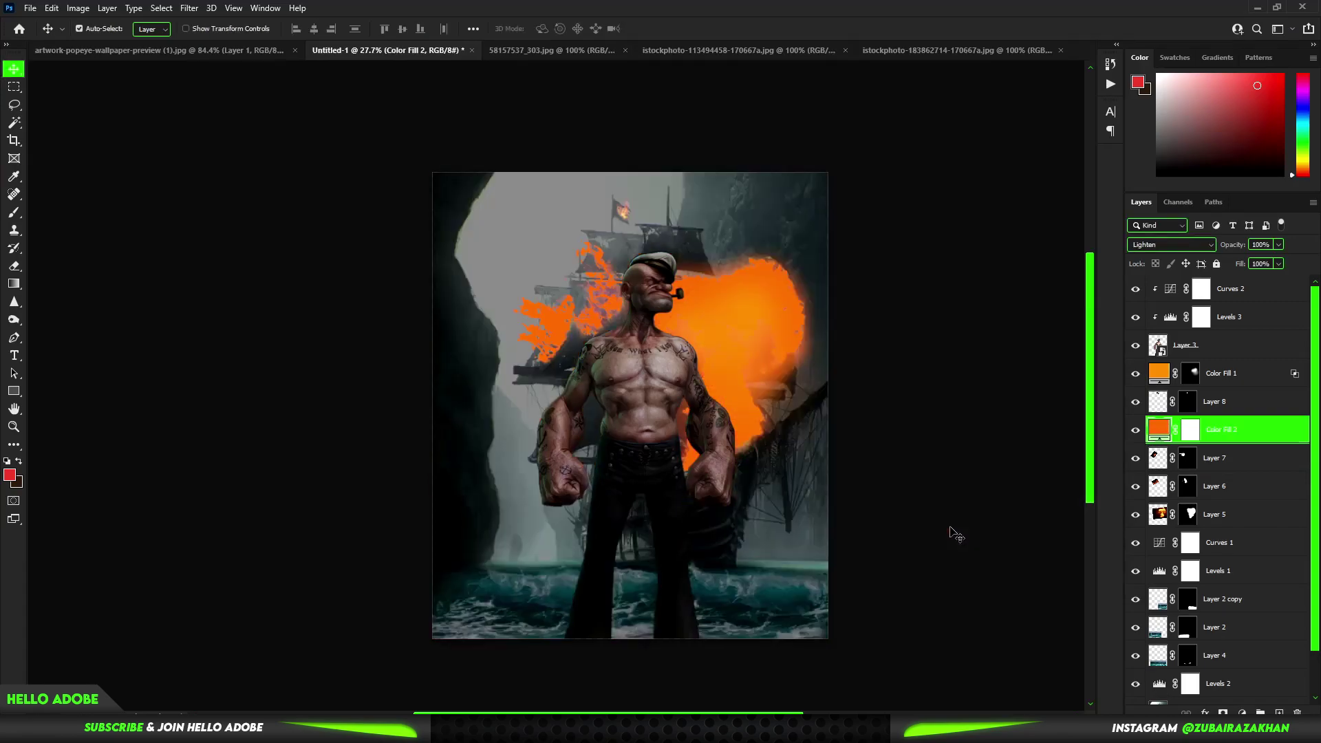
key("alt+shift+f")
key("alt+shift+l")
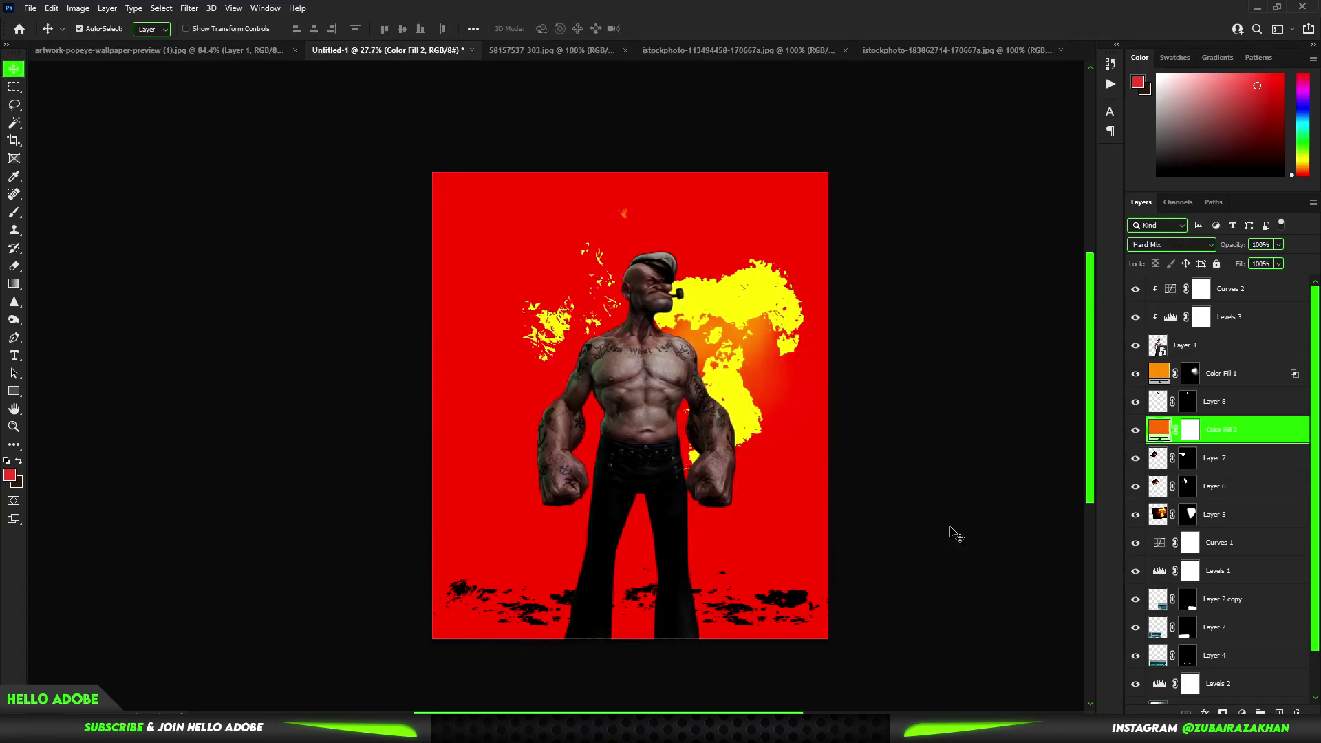
key("alt+shift+e")
key("alt+shift+f")
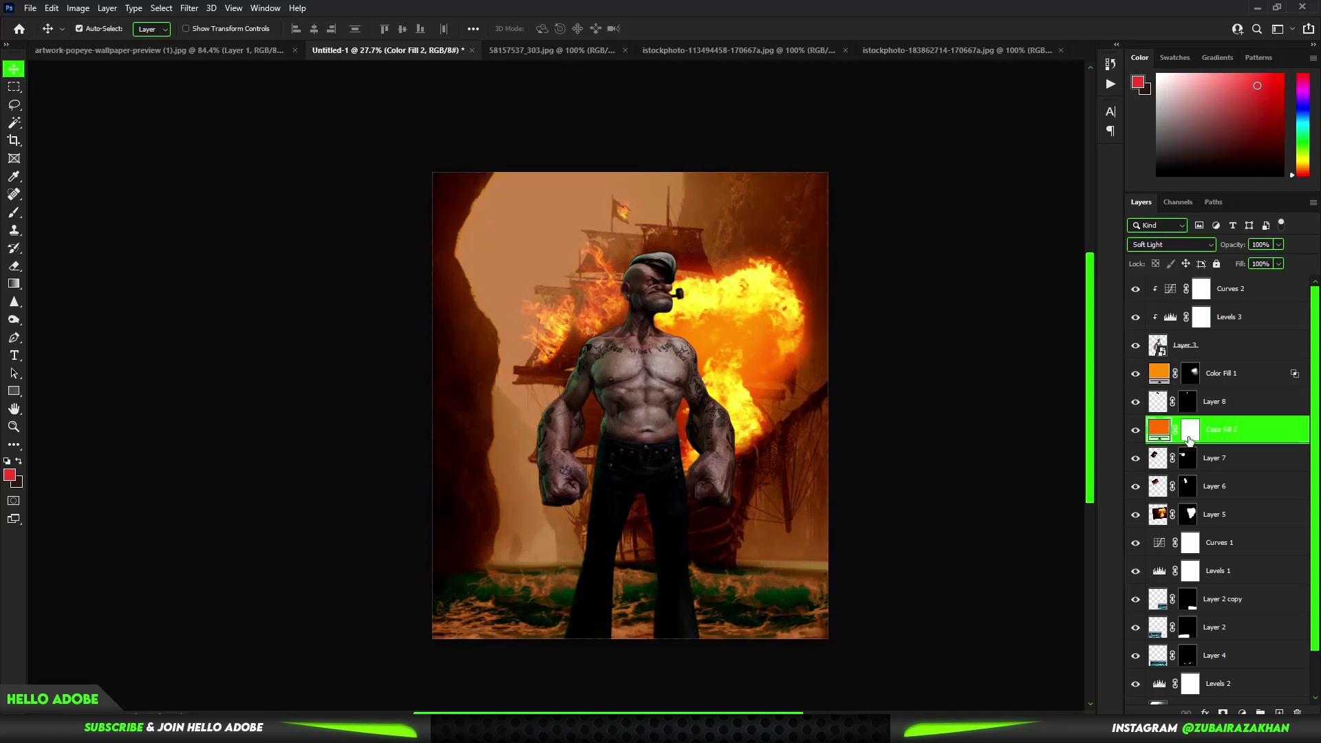
- Invert Color Fill 2's mask and paint the warm tint around Popeye's head
left_click(1188, 441)
key("ctrl+i")
key("b")
left_click(749, 316)
scroll(592, 307, "up", 1)
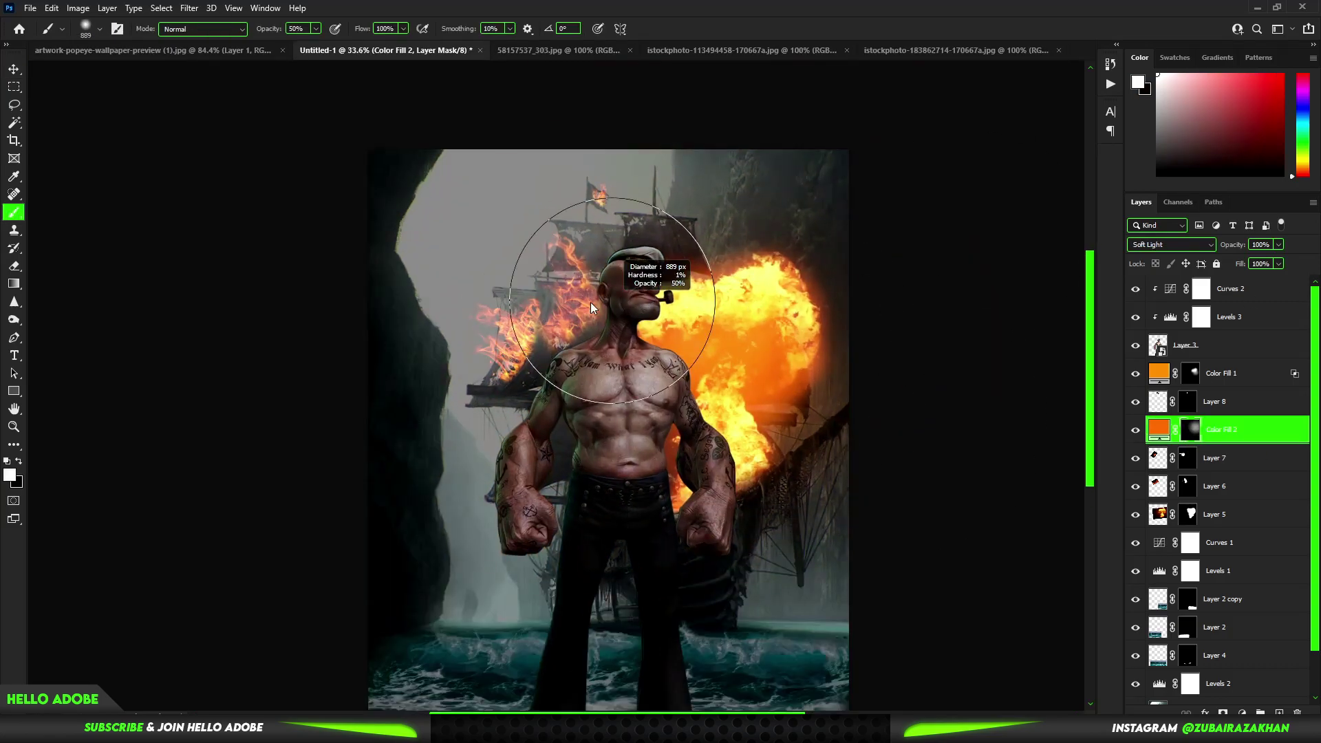
scroll(592, 308, "up", 3)
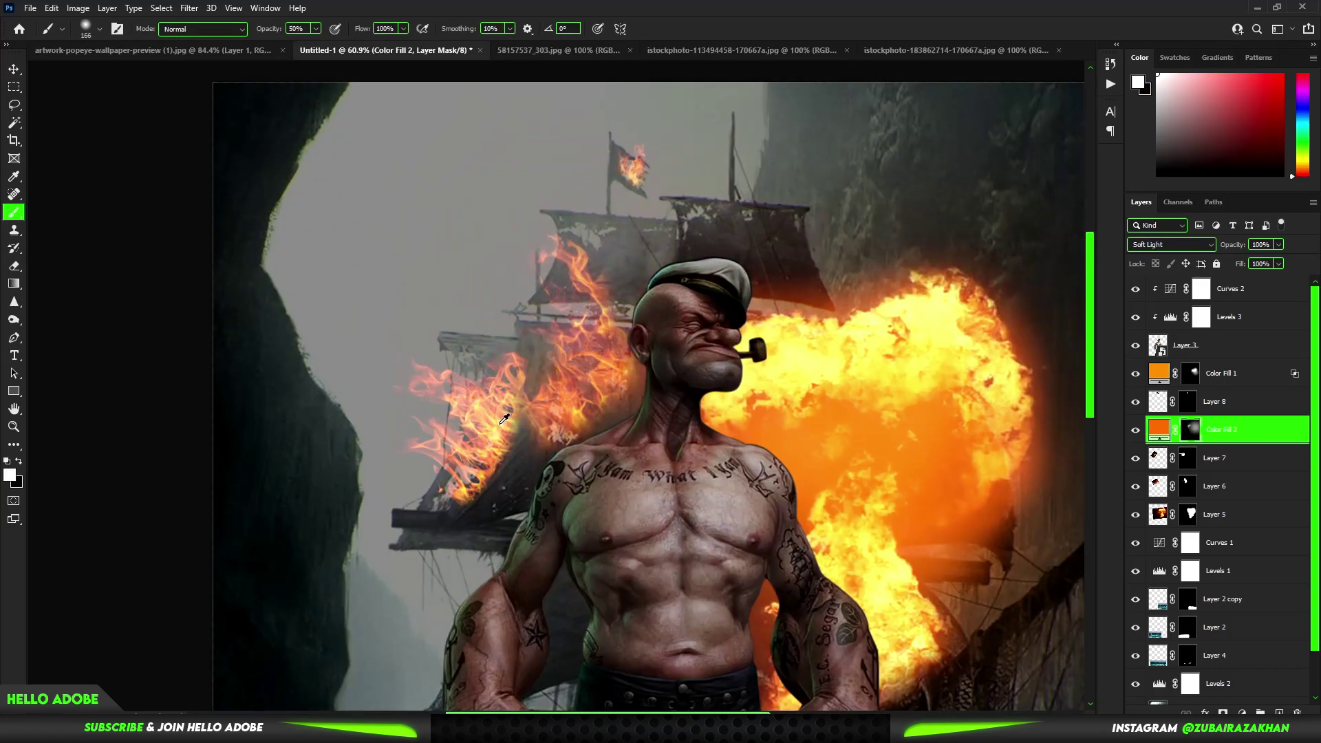
scroll(516, 383, "down", 1)
scroll(599, 397, "down", 1)
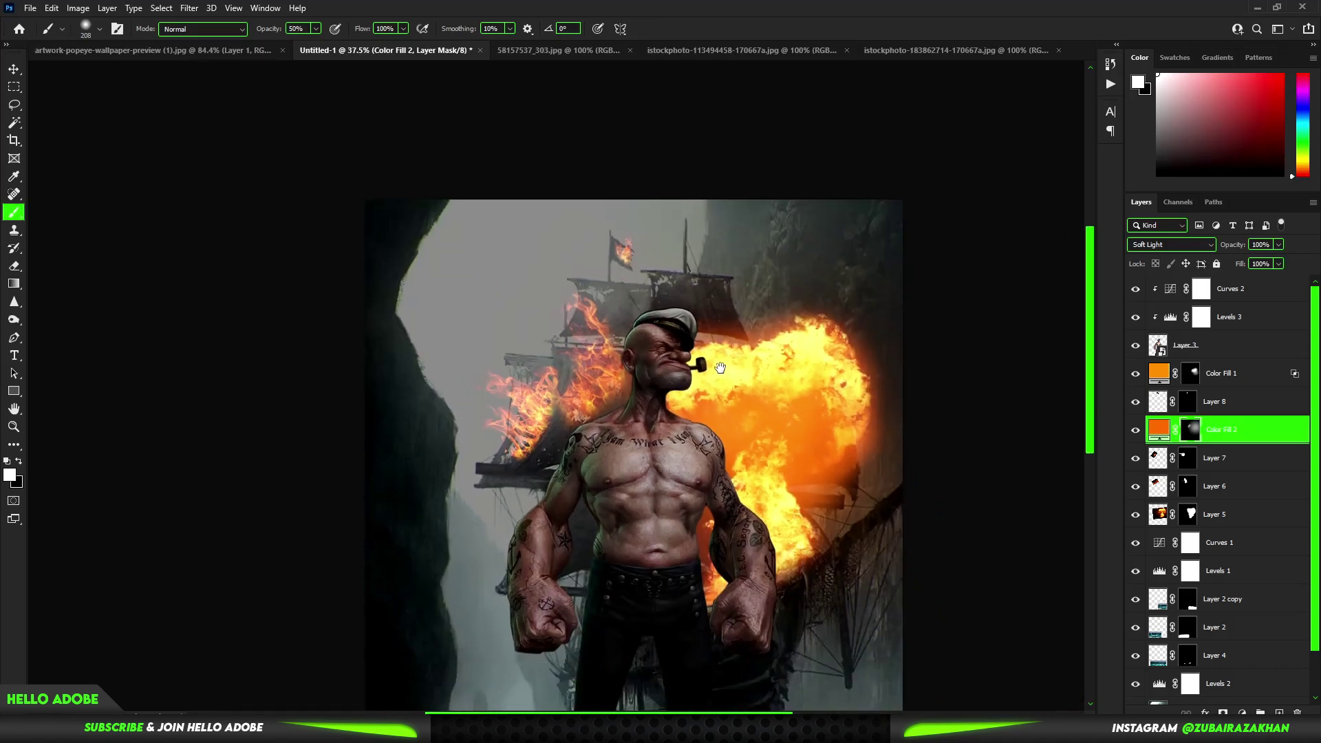
scroll(681, 410, "down", 1)
scroll(763, 424, "down", 1)
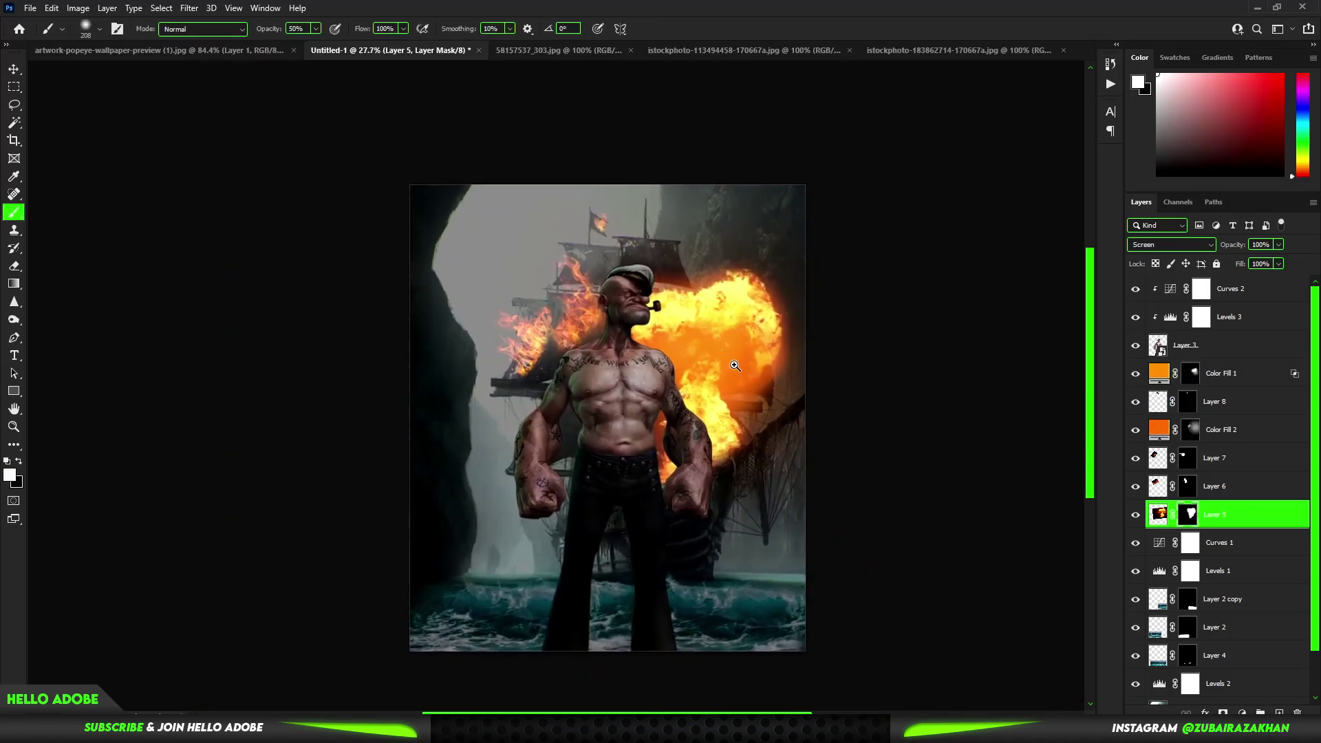
- Try painting out the explosion's right side on Layer 5's mask, then undo the stroke
scroll(764, 385, "up", 1)
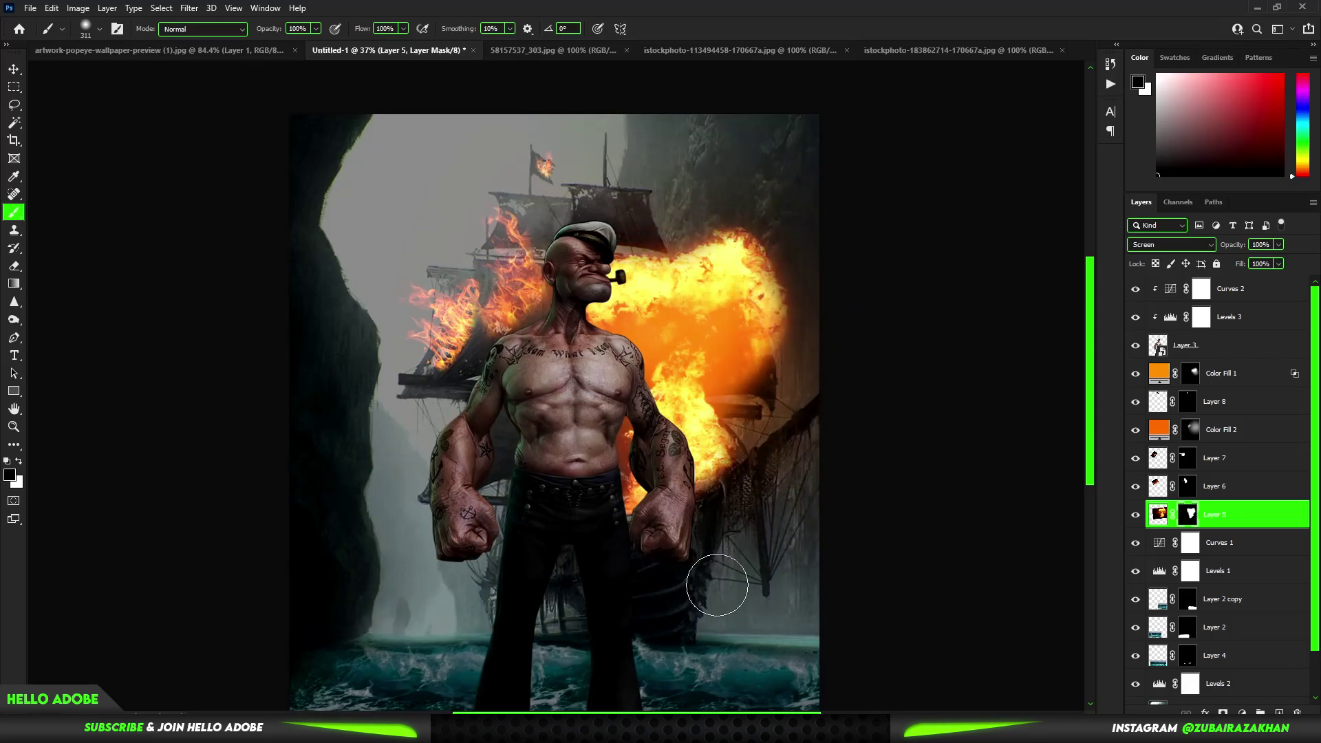
scroll(782, 426, "up", 1)
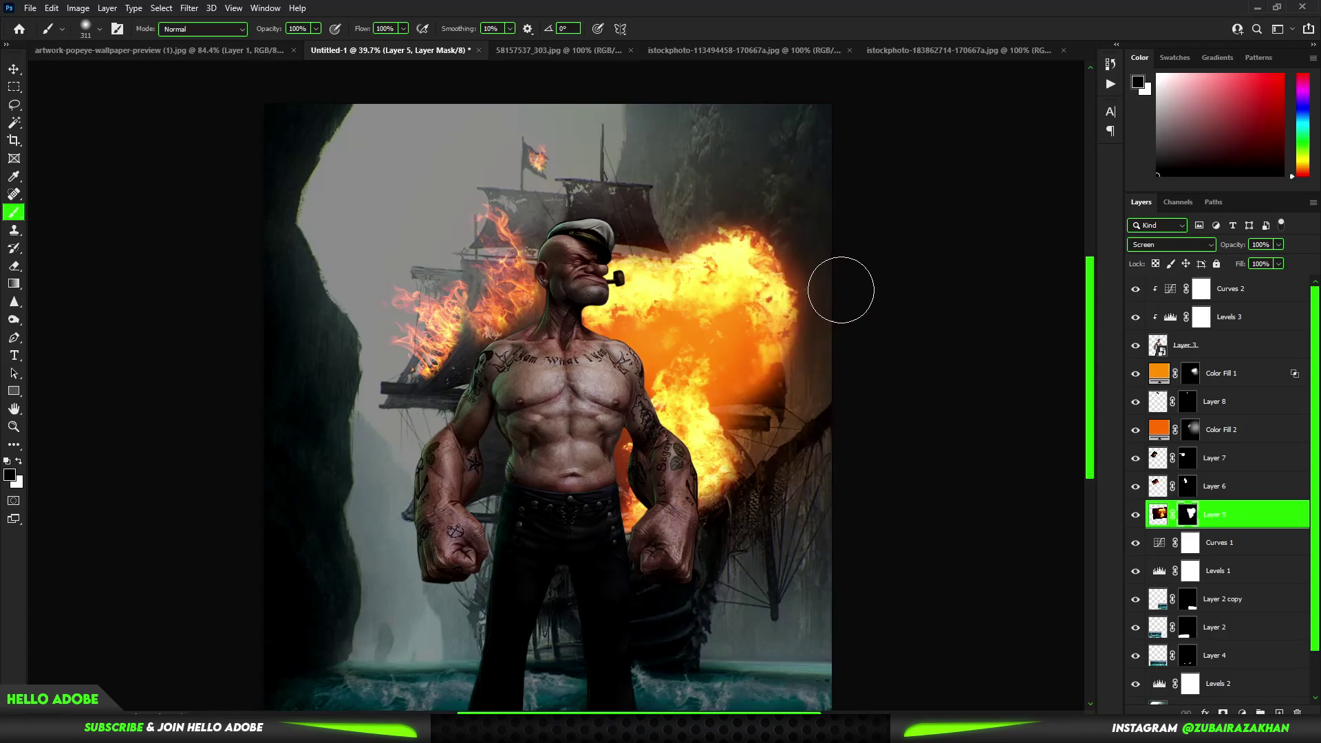
left_click_drag(843, 286, 757, 344)
key("ctrl+z")
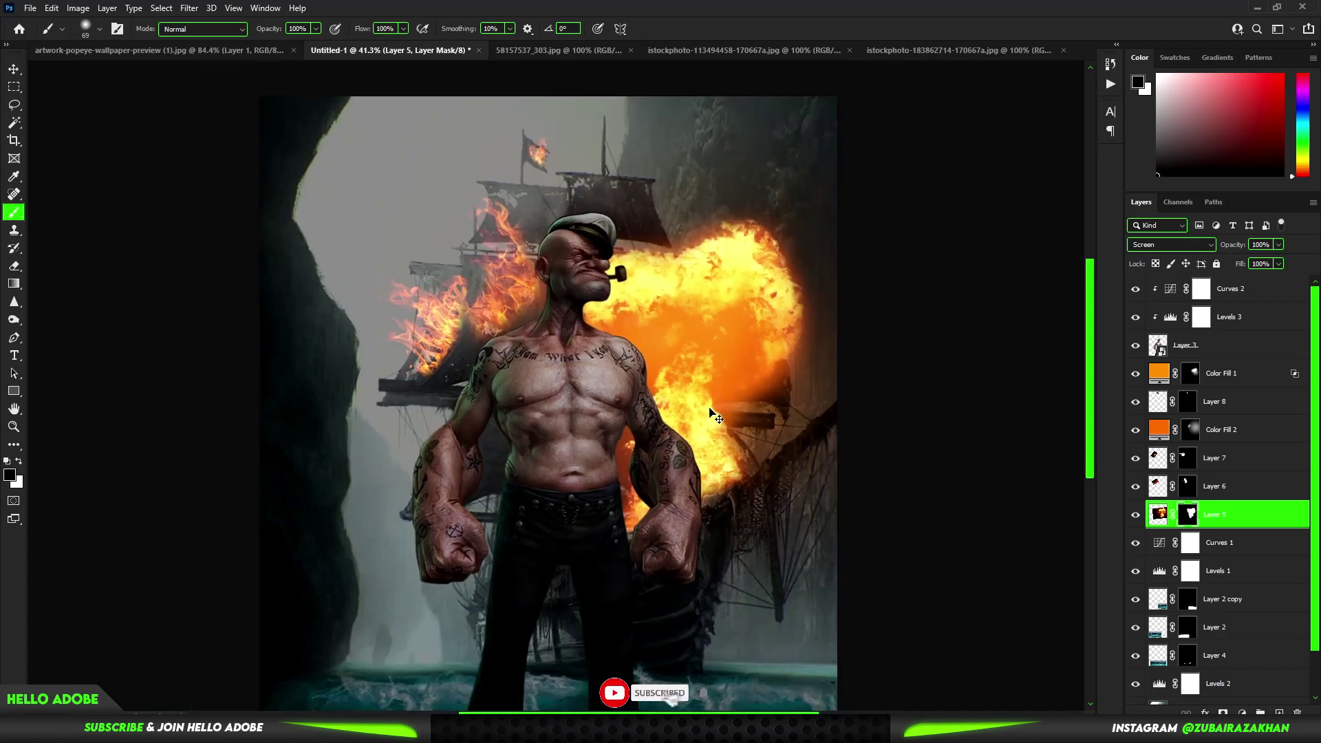
scroll(698, 353, "down", 1)
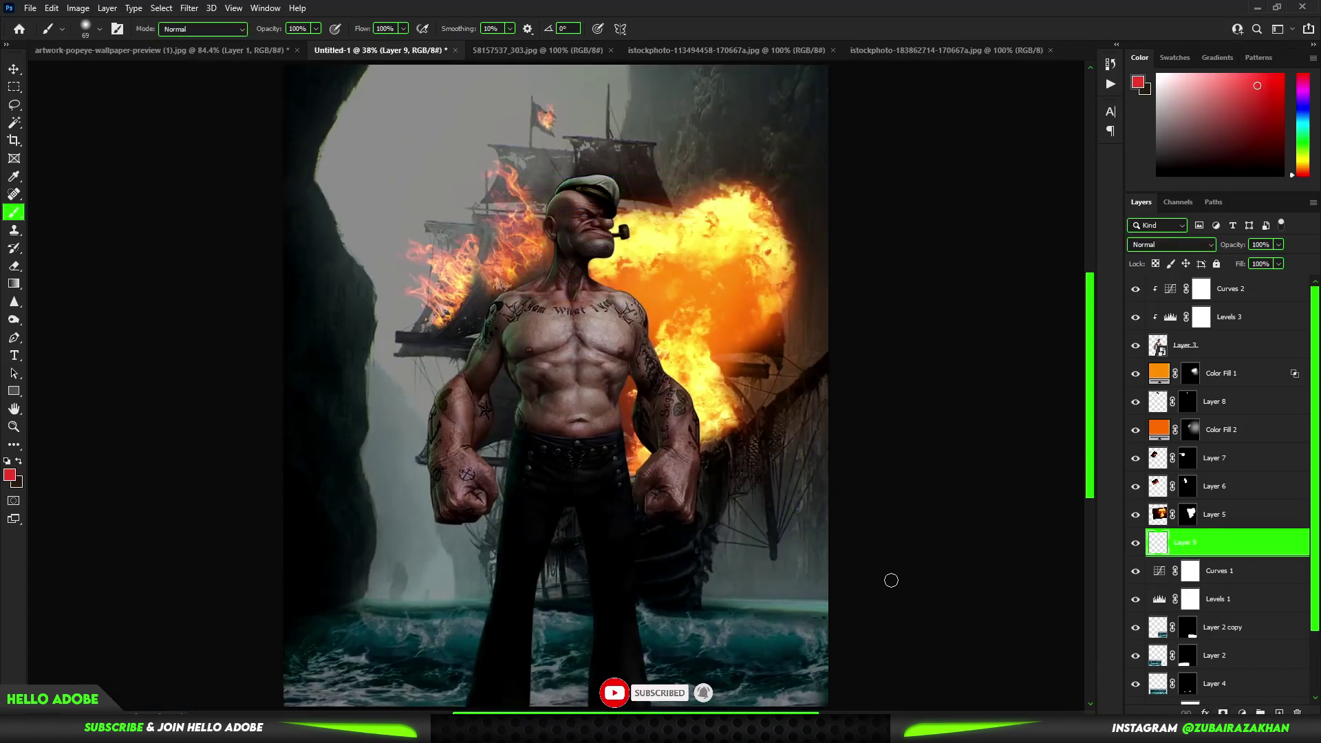
- Sample an orange from the fire and size a soft brush for painting
left_click(715, 440, "alt")
key("bracketright")
key("bracketright")
key("bracketright")
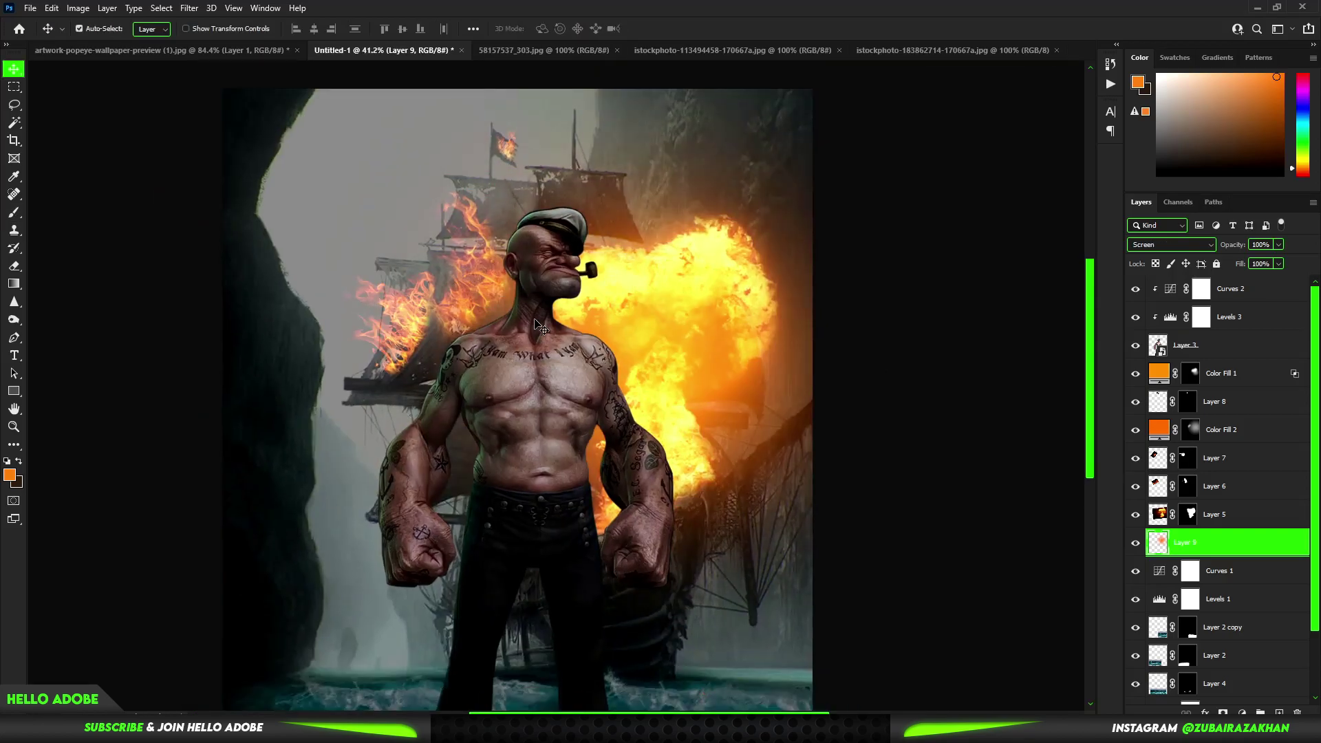
scroll(536, 323, "up", 3)
key("b")
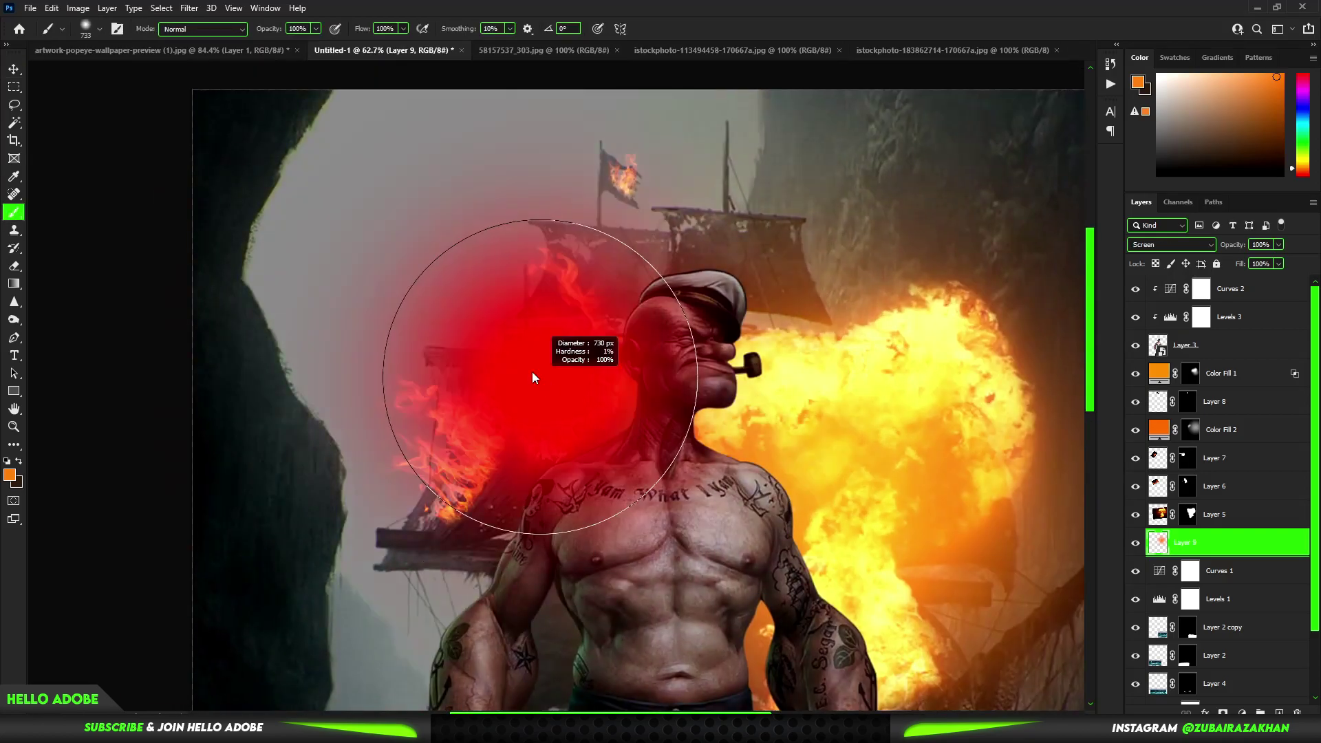
left_click_drag(533, 377, 503, 377)
scroll(536, 385, "down", 2)
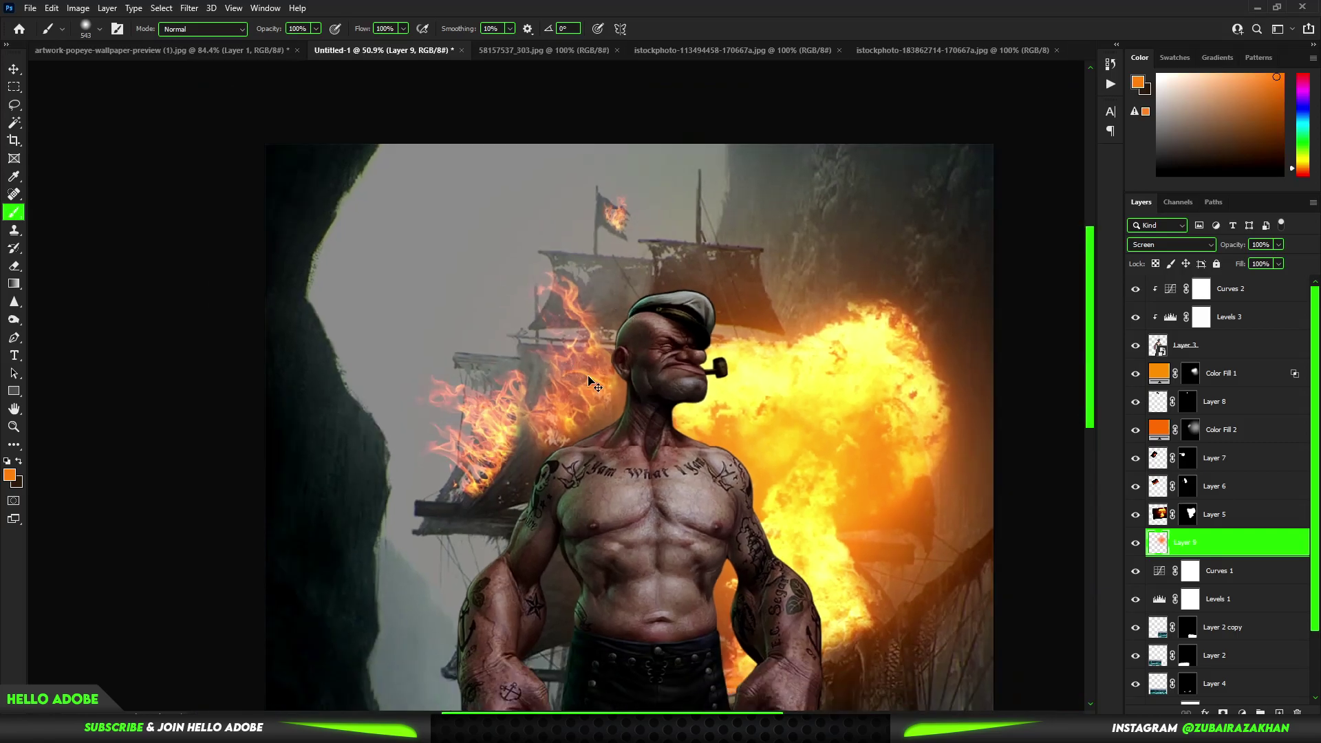
- Add a new Layer 10 in Screen blending and paint orange over the mast flag
key("ctrl+shift+alt+n")
left_click_drag(605, 371, 560, 371)
key("v")
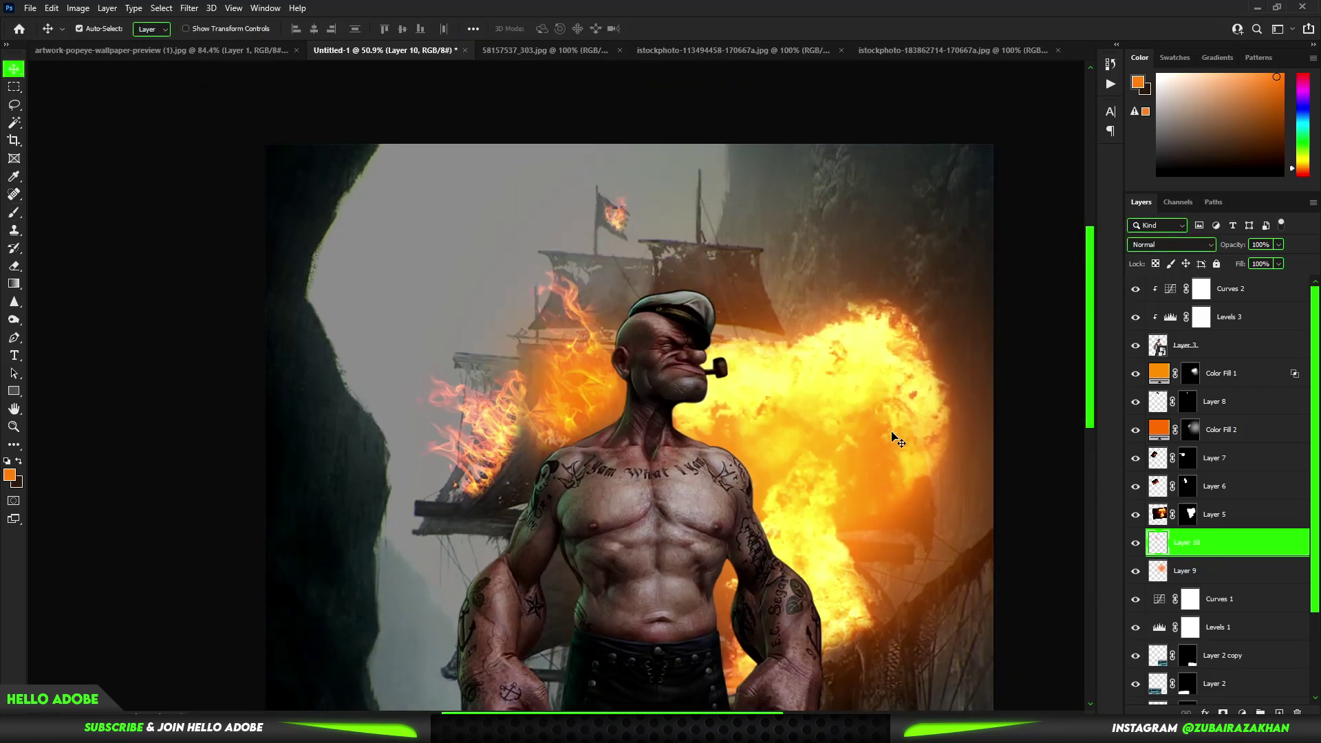
key("alt+shift+s")
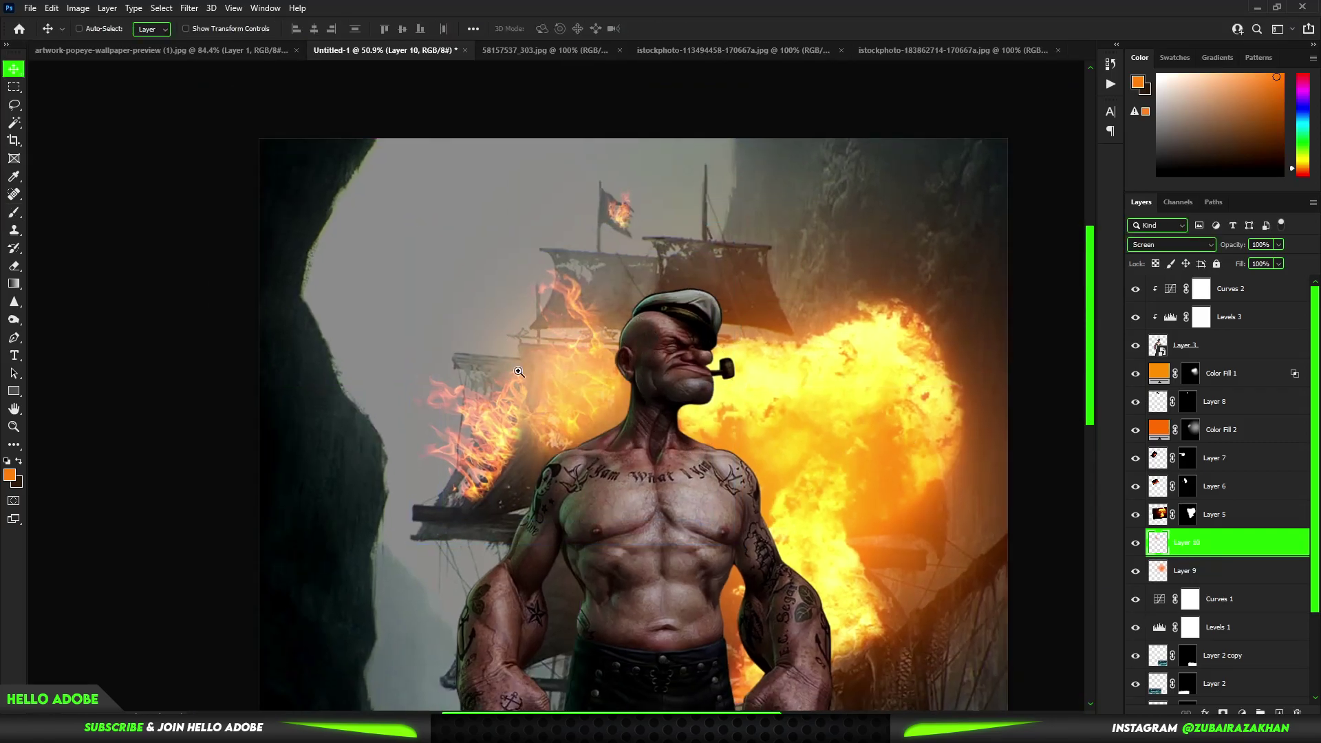
scroll(654, 412, "down", 1)
key("b")
scroll(498, 456, "up", 3)
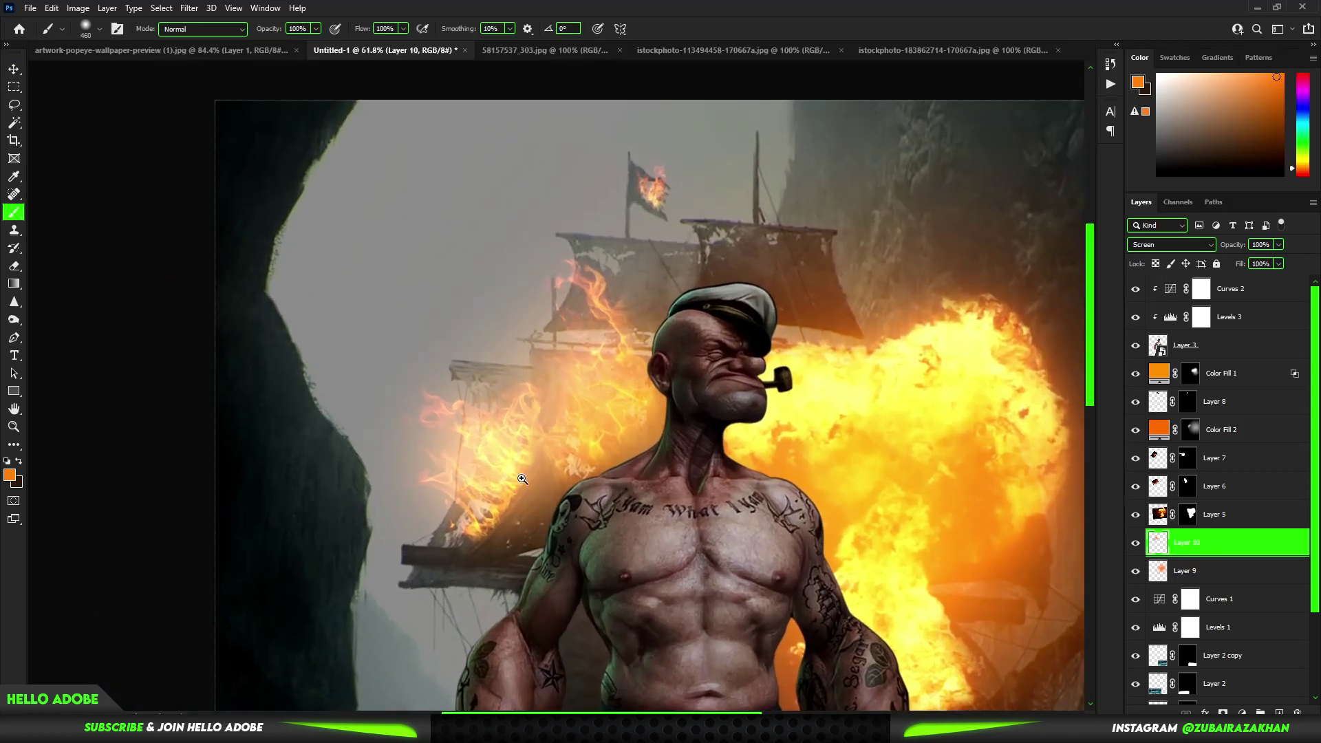
key("bracketleft")
- Fit the whole image on screen and lower the glow layer's opacity to 55%
double_click(13, 409)
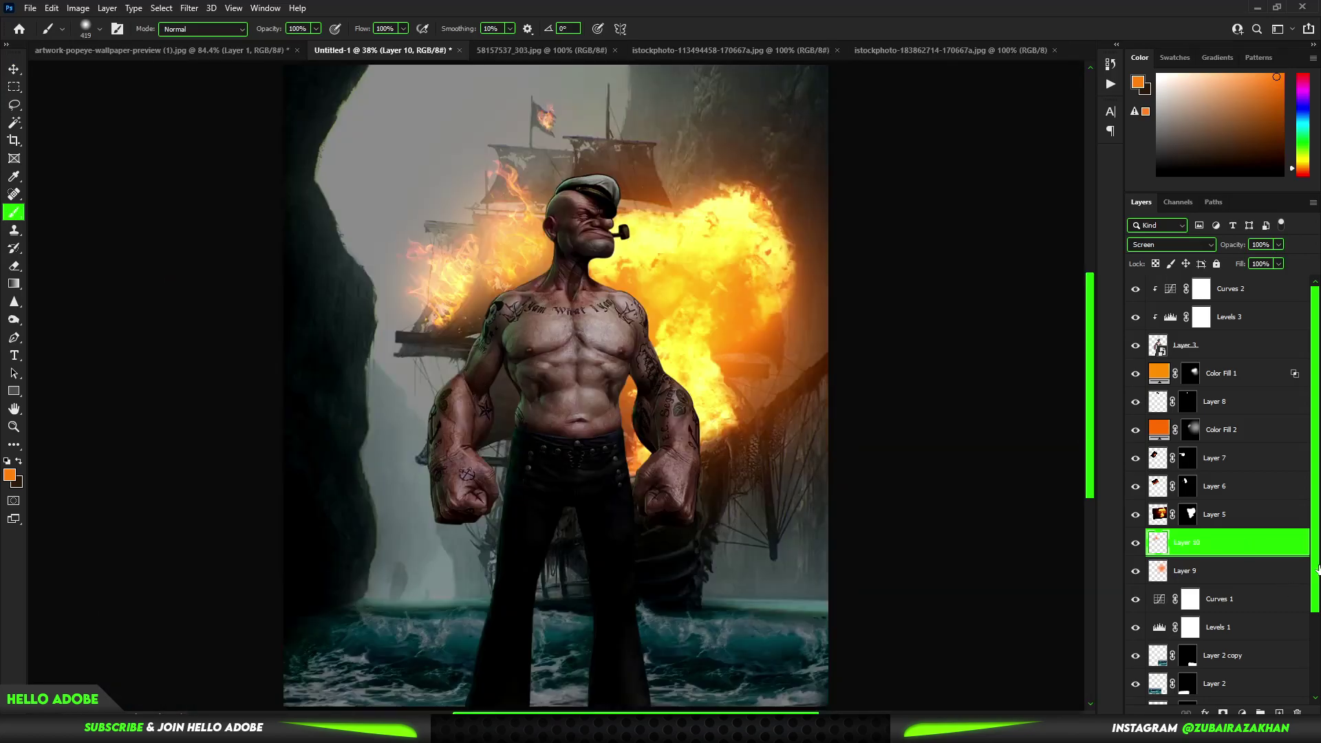
double_click(1273, 543)
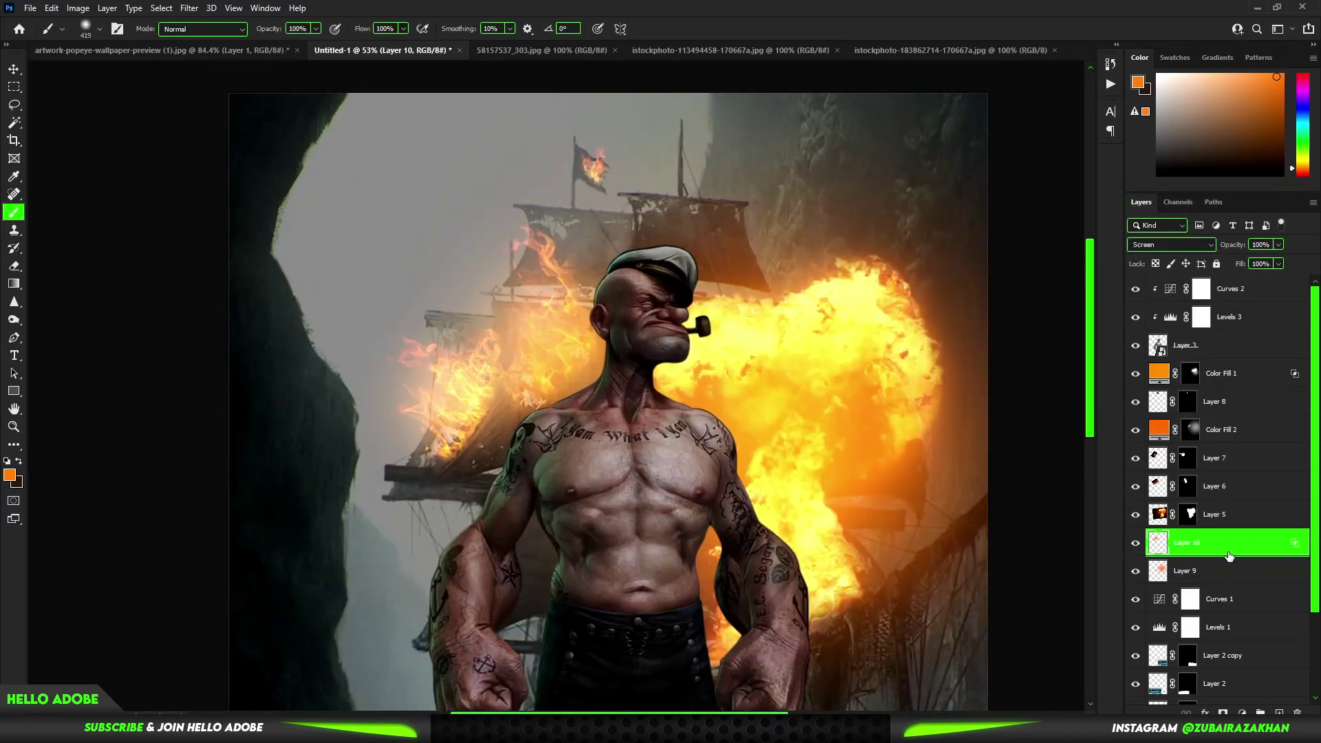
left_click_drag(1238, 246, 1229, 246)
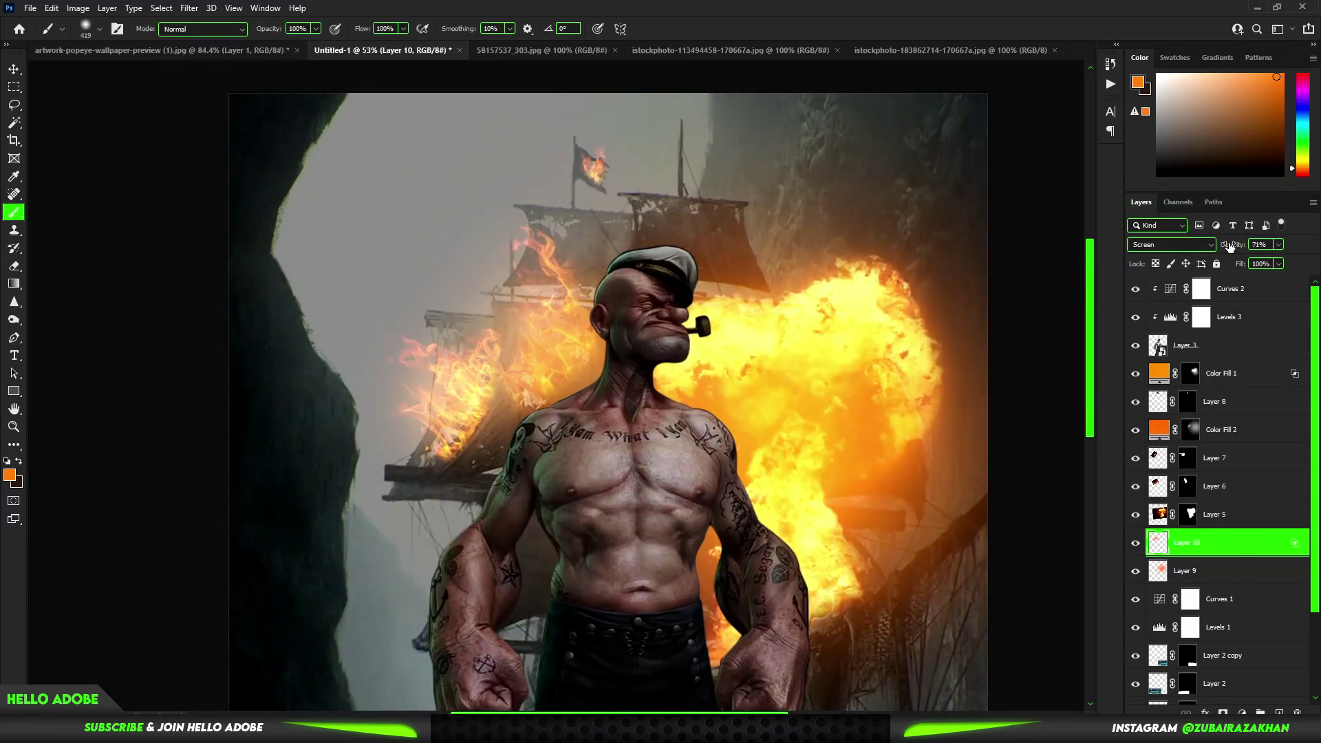
scroll(533, 256, "up", 5)
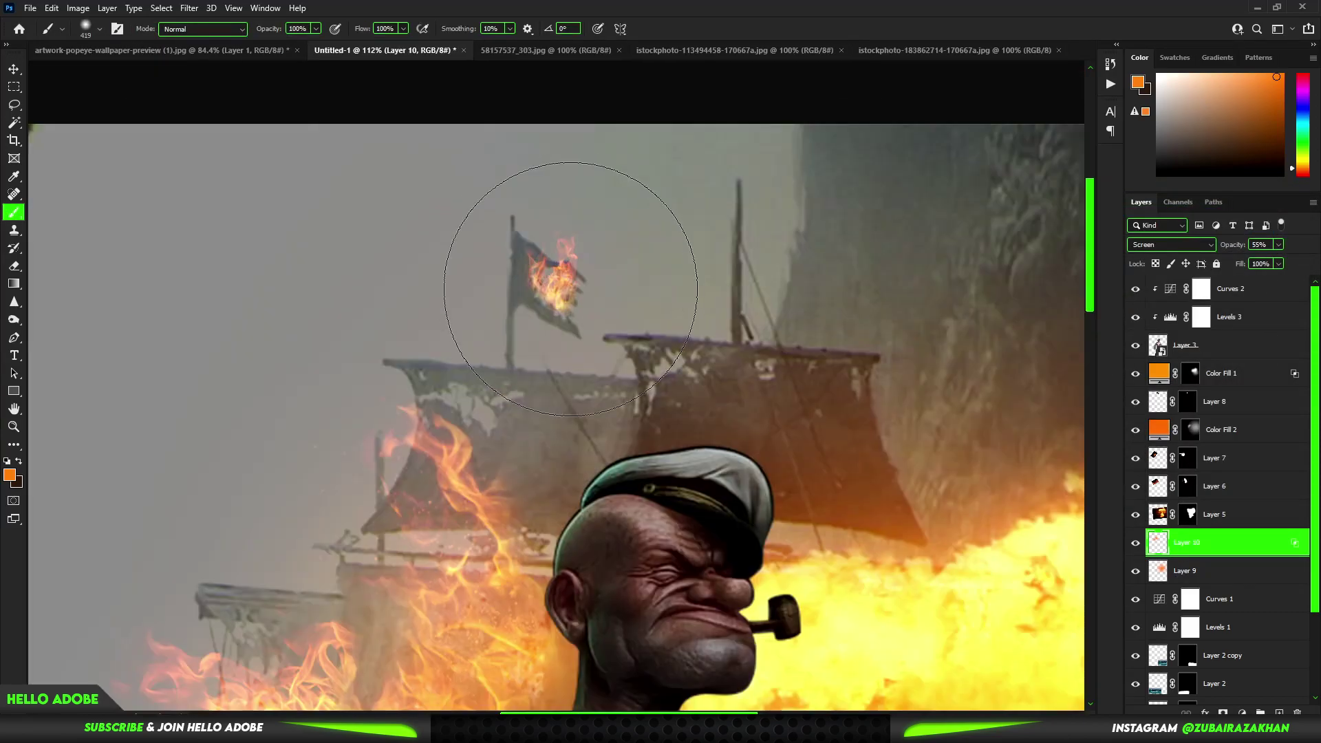
scroll(569, 278, "down", 3)
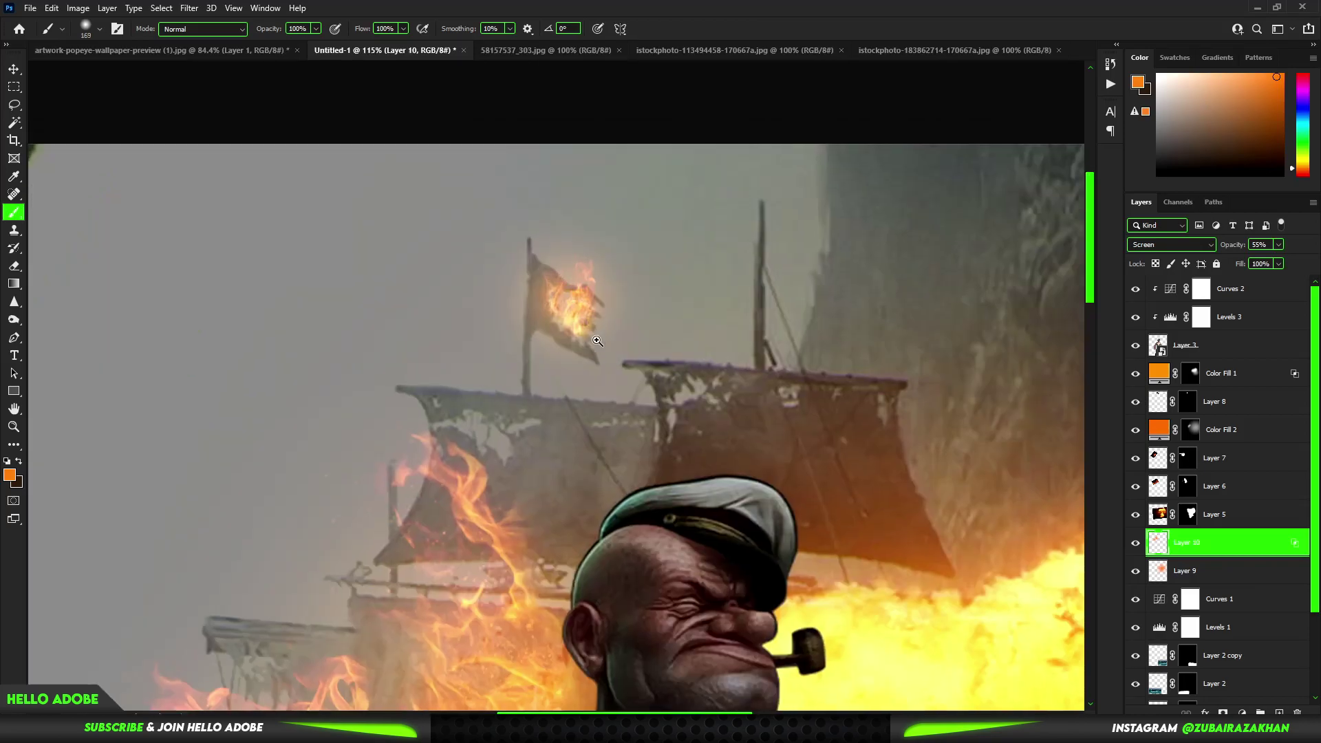
scroll(619, 323, "down", 3)
scroll(673, 362, "up", 2)
scroll(673, 362, "down", 1)
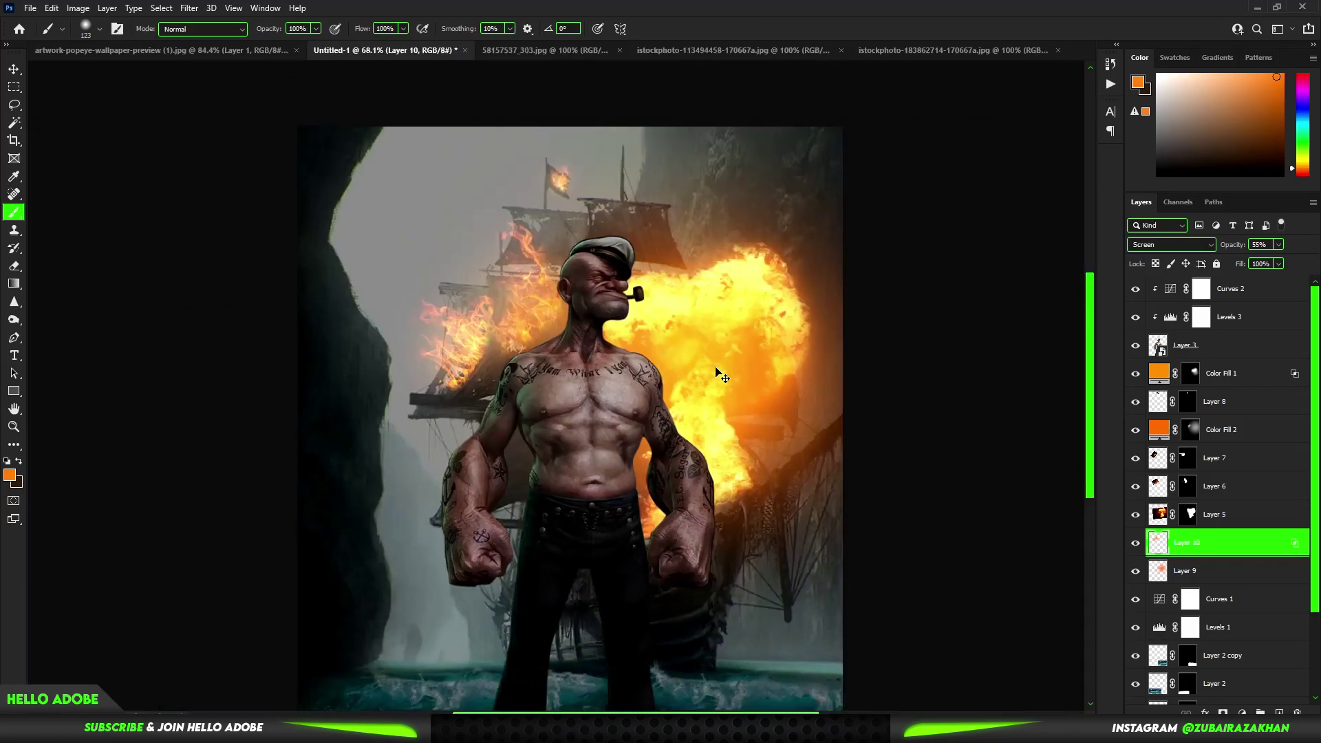
key("v")
key("Tab")
key("Tab")
scroll(695, 263, "up", 2)
- Apply a Motion Blur filter to Layer 5
scroll(695, 264, "down", 2)
left_click(1221, 373)
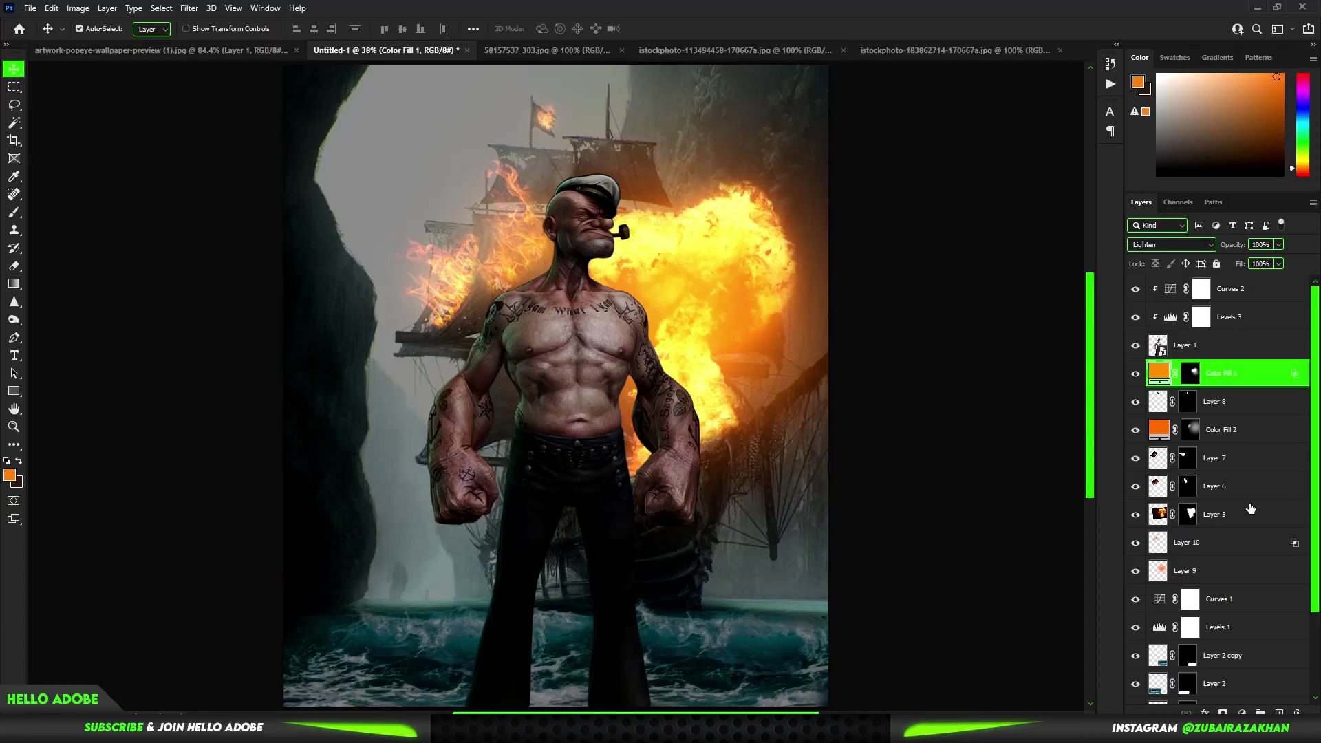
left_click(1214, 514)
left_click(189, 7)
left_click(390, 262)
type("25")
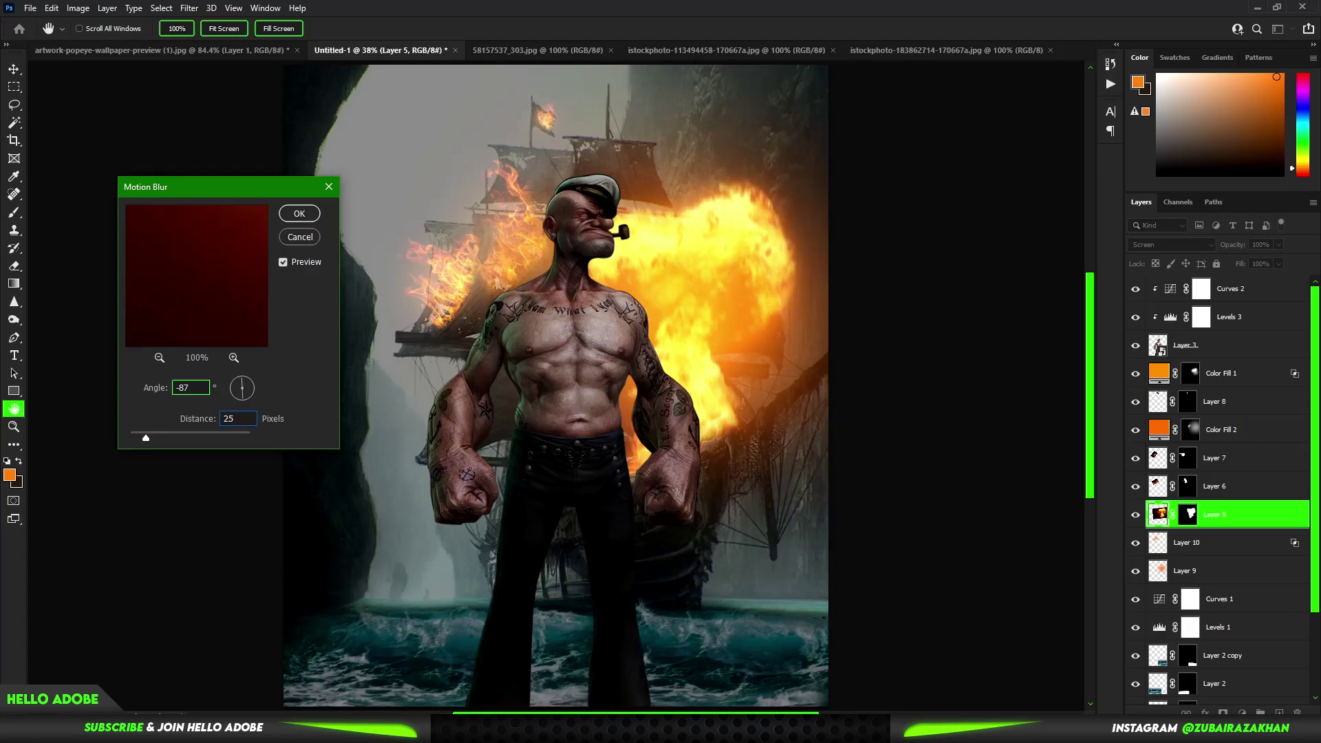
key("Return")
key("ctrl+f")
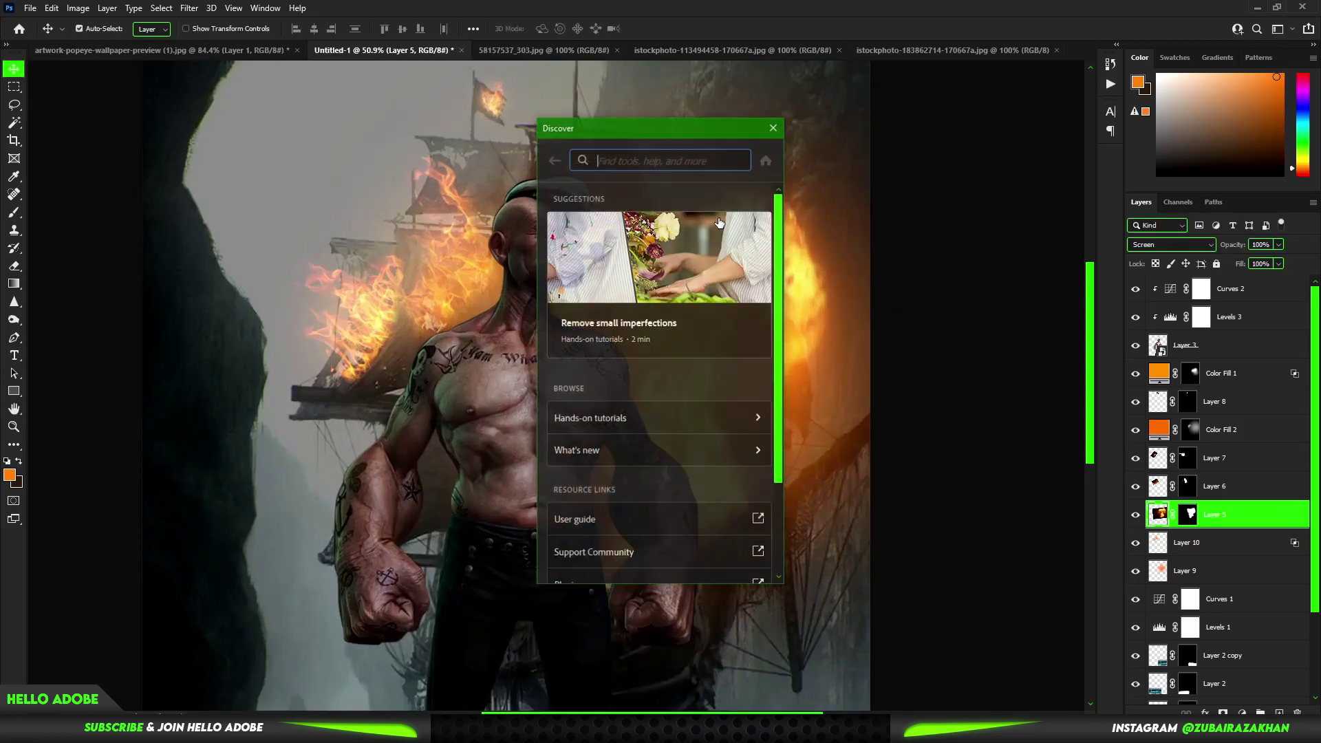
key("Escape")
key("ctrl+shift+f")
key("Escape")
- Reselect Layer 5 and streak the fire with Motion Blur again
scroll(505, 354, "up", 3)
left_click(504, 354, "ctrl")
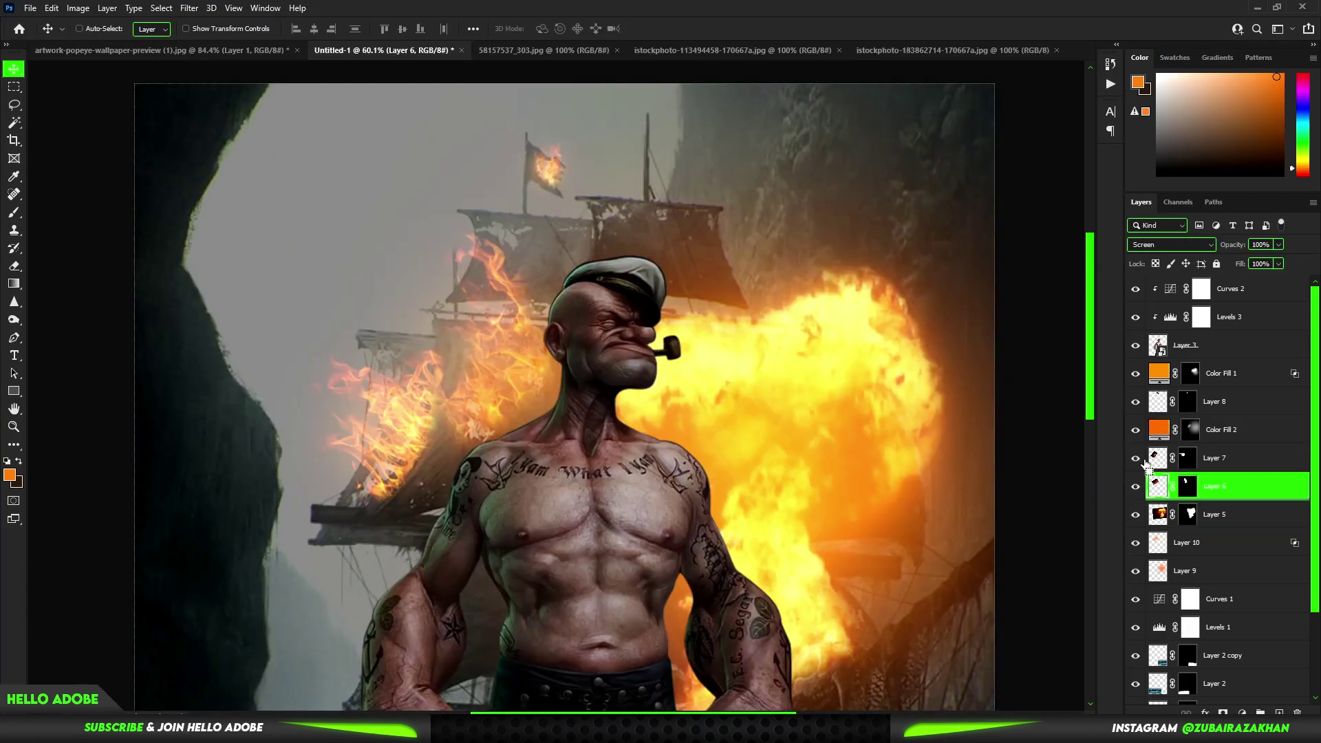
left_click(507, 356, "ctrl")
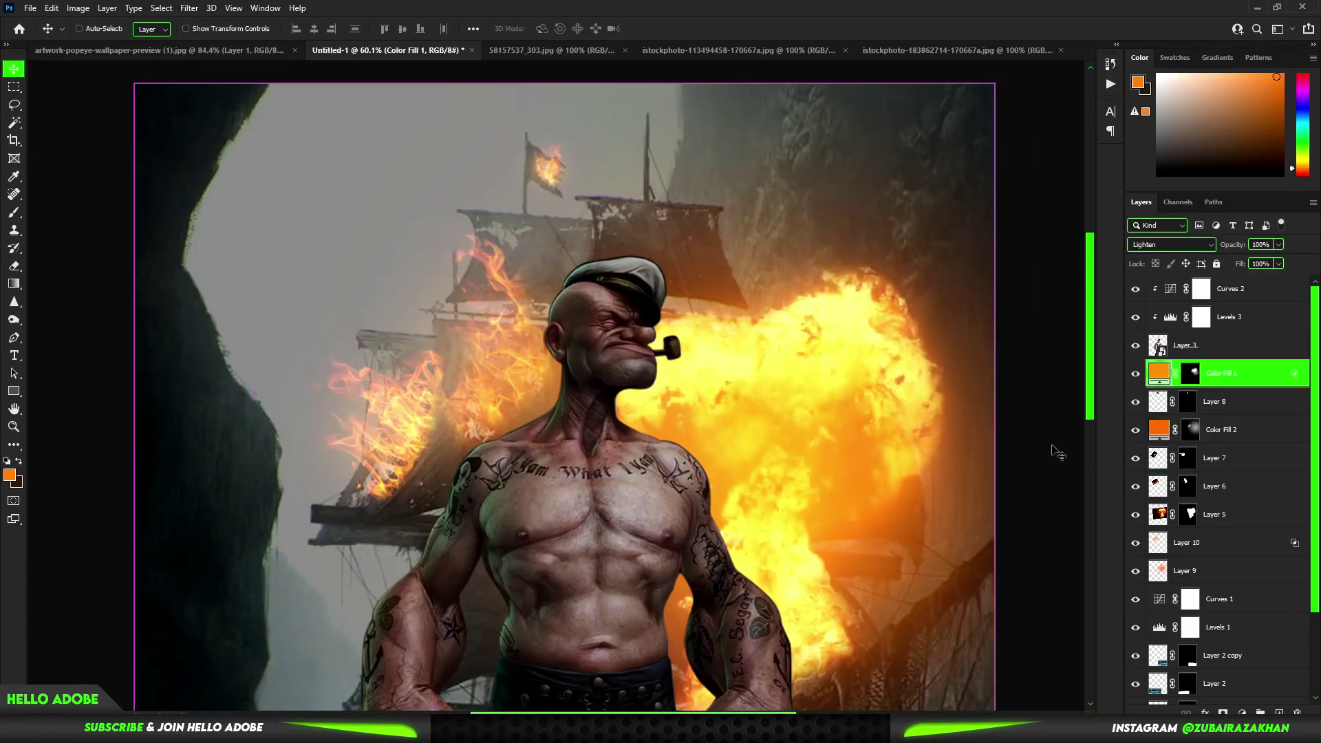
left_click(859, 343, "ctrl")
left_click(189, 7)
left_click(385, 307)
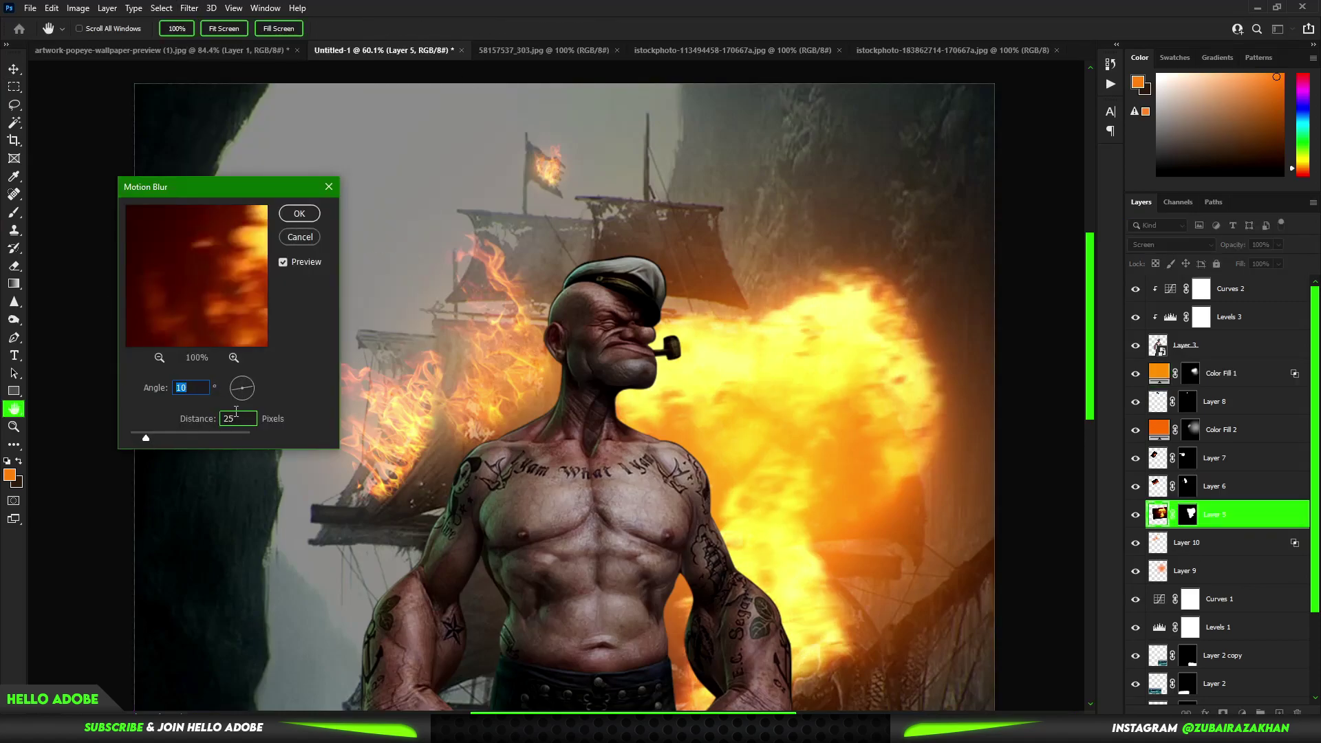
key("Return")
- Reapply the motion blur to Layers 6 and 7, fading the last blur
scroll(312, 259, "down", 1)
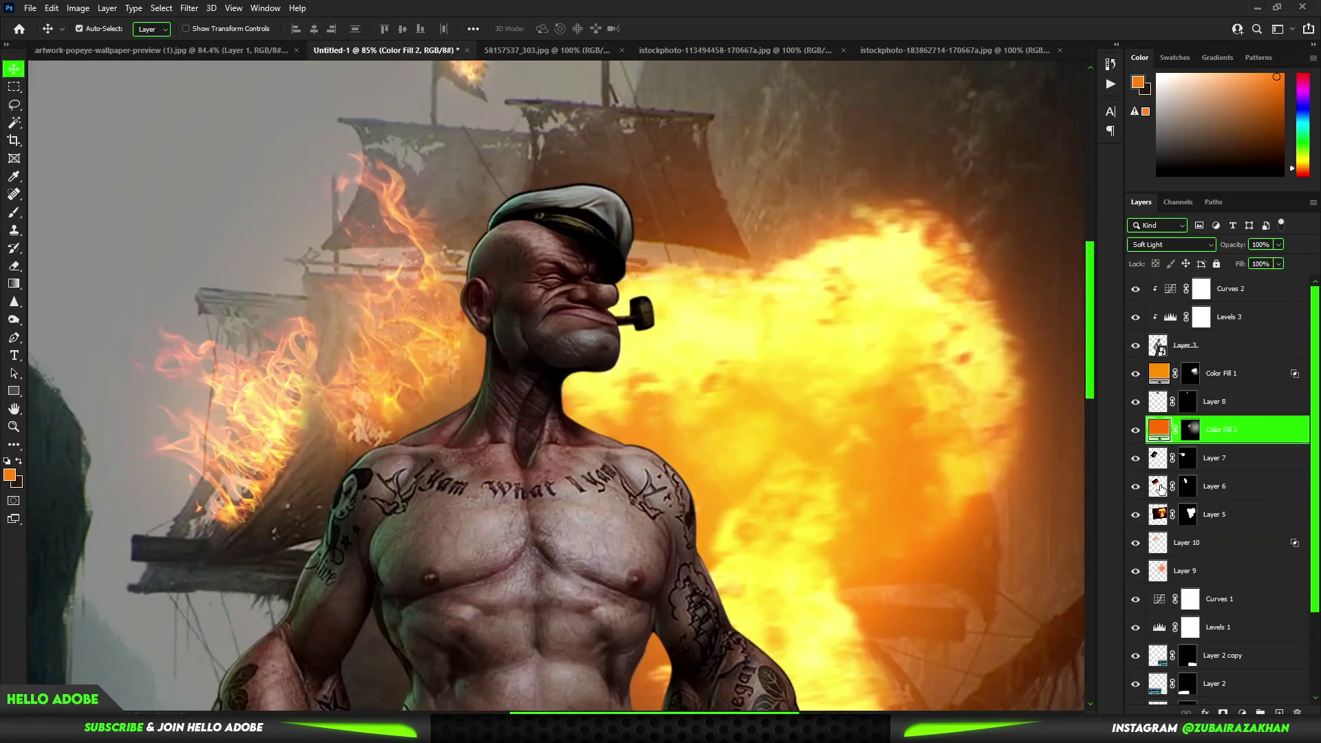
left_click(1158, 485)
key("ctrl+alt+f")
key("Return")
key("ctrl+0")
scroll(496, 208, "up", 3)
key("ctrl+alt+f")
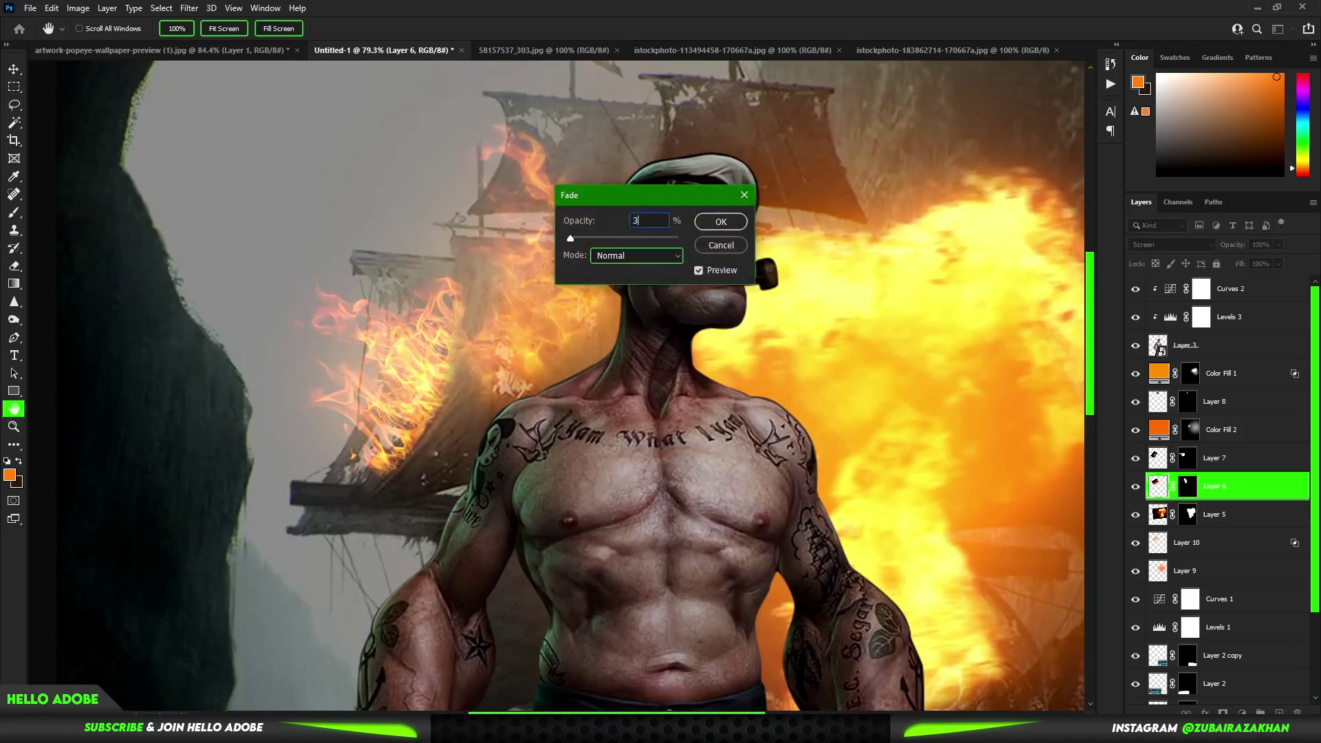
key("Return")
left_click(423, 382)
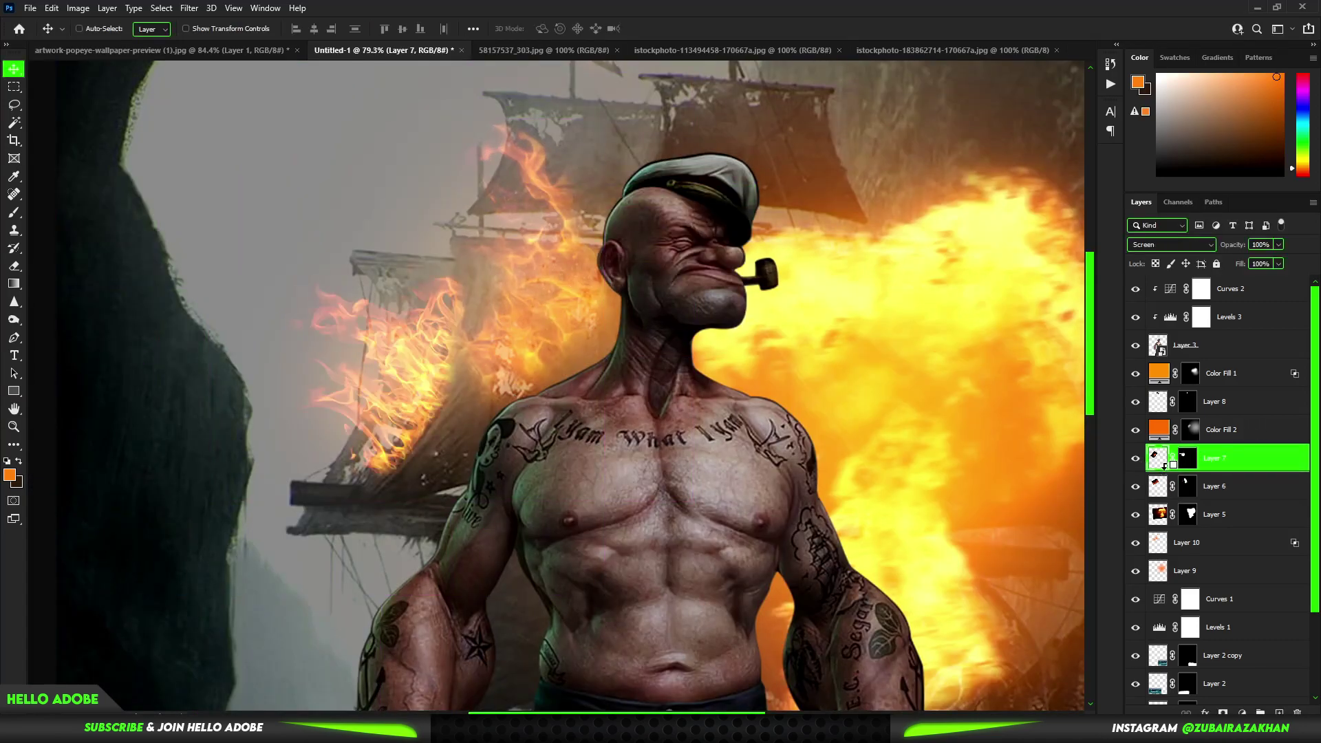
key("ctrl+shift+f")
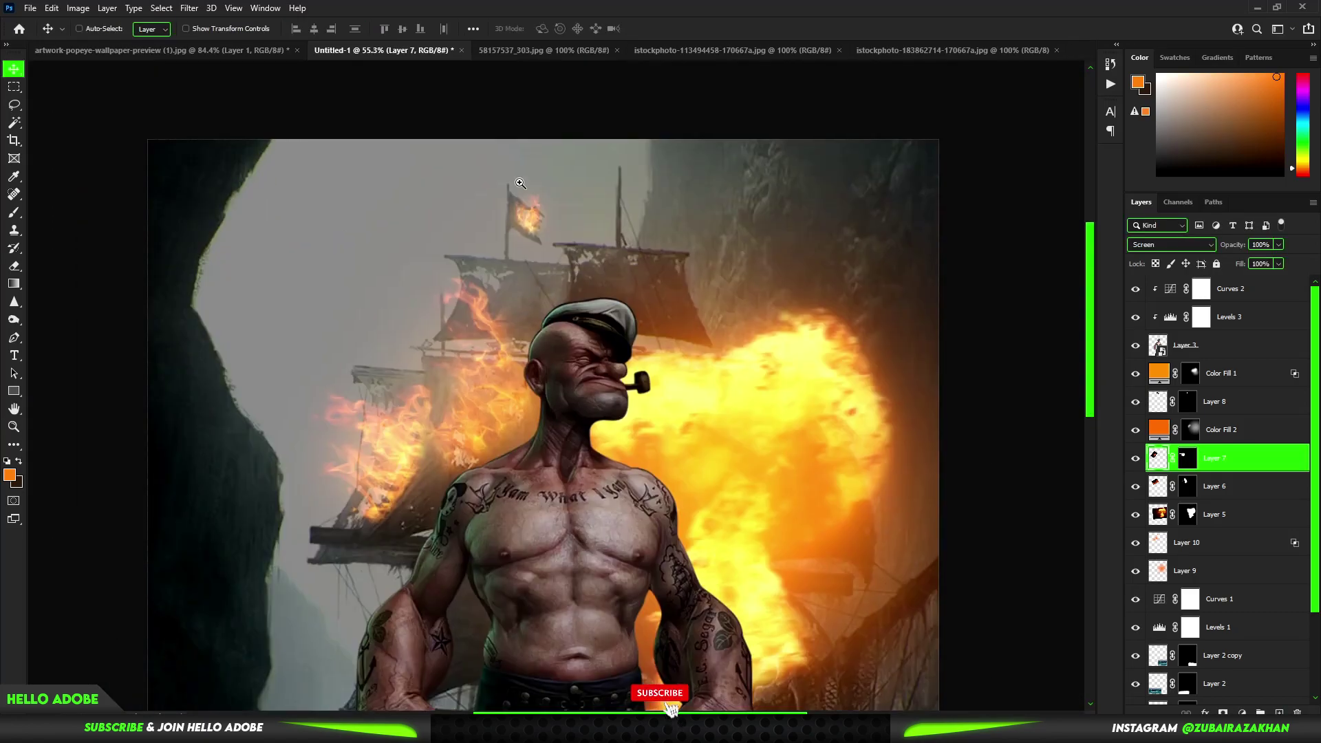
scroll(520, 184, "up", 3)
- Add a yellow-orange Solid Color fill layer at the top of the stack
left_click(1164, 405)
key("ctrl+0")
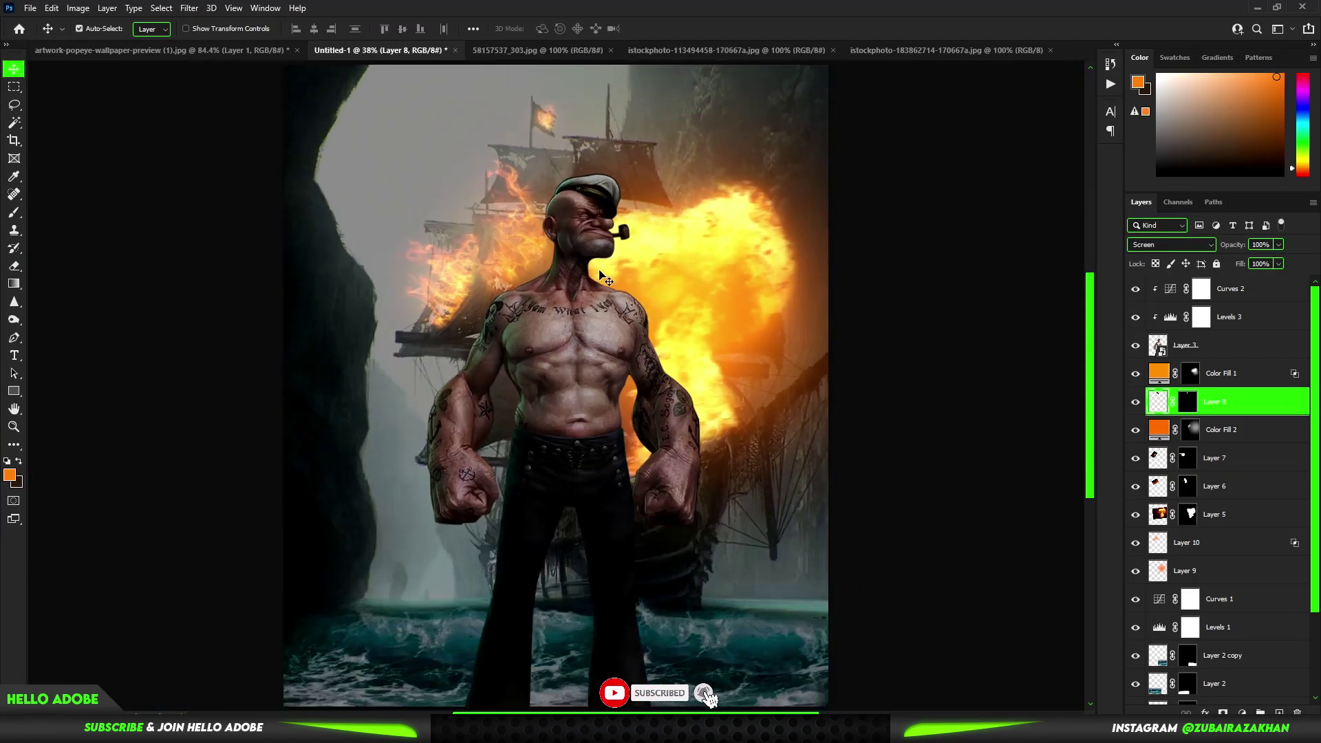
left_click(1185, 345)
left_click(1201, 289)
left_click(1242, 713)
left_click(1240, 479)
left_click_drag(951, 526, 951, 515)
- Clip the yellow-orange fill to Popeye in Overlay, limited to brighter tones via Blend If
left_click(1051, 361)
key("ctrl+alt+g")
key("shift+plus")
key("shift+plus")
key("shift+plus")
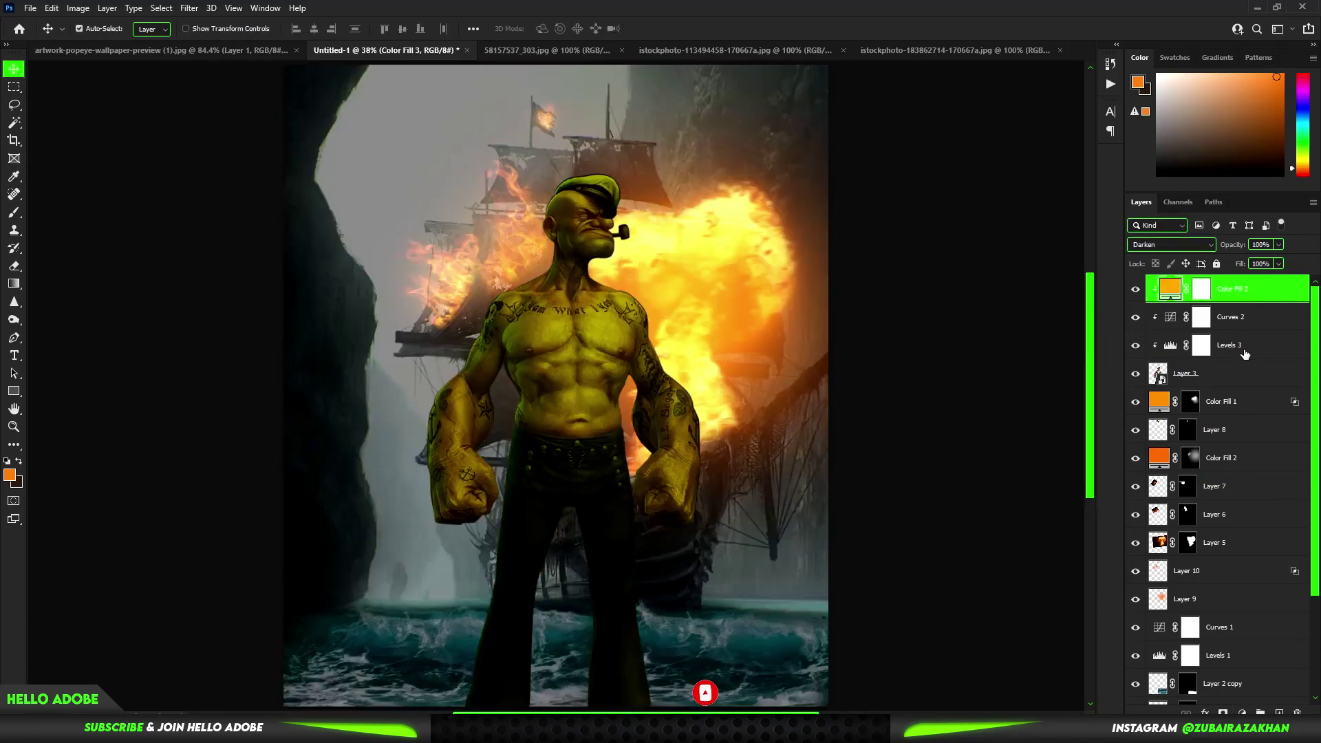
key("shift+plus")
key("shift+plus")
key("shift+plus")
key("shift+plus")
key("shift+plus")
key("shift+plus")
key("shift+plus")
key("shift+plus")
key("shift+plus")
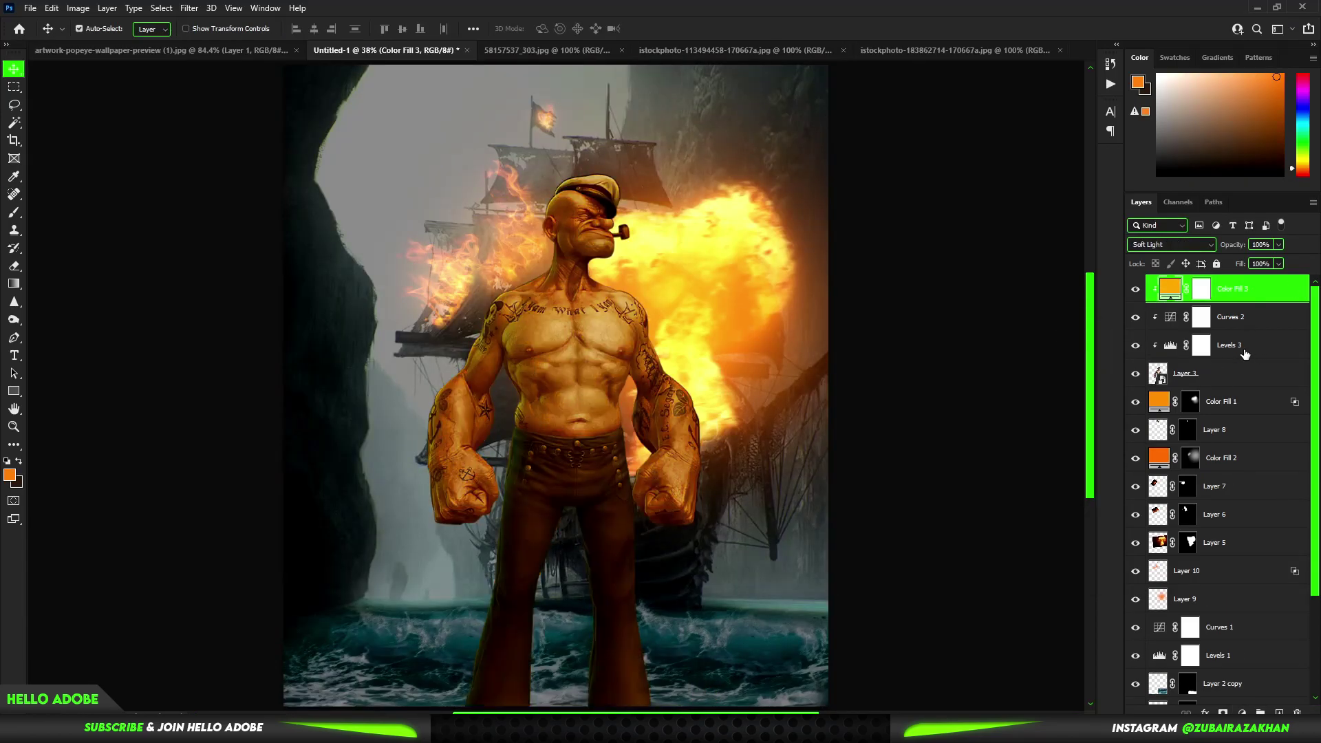
double_click(1272, 288)
left_click_drag(969, 465, 1073, 465)
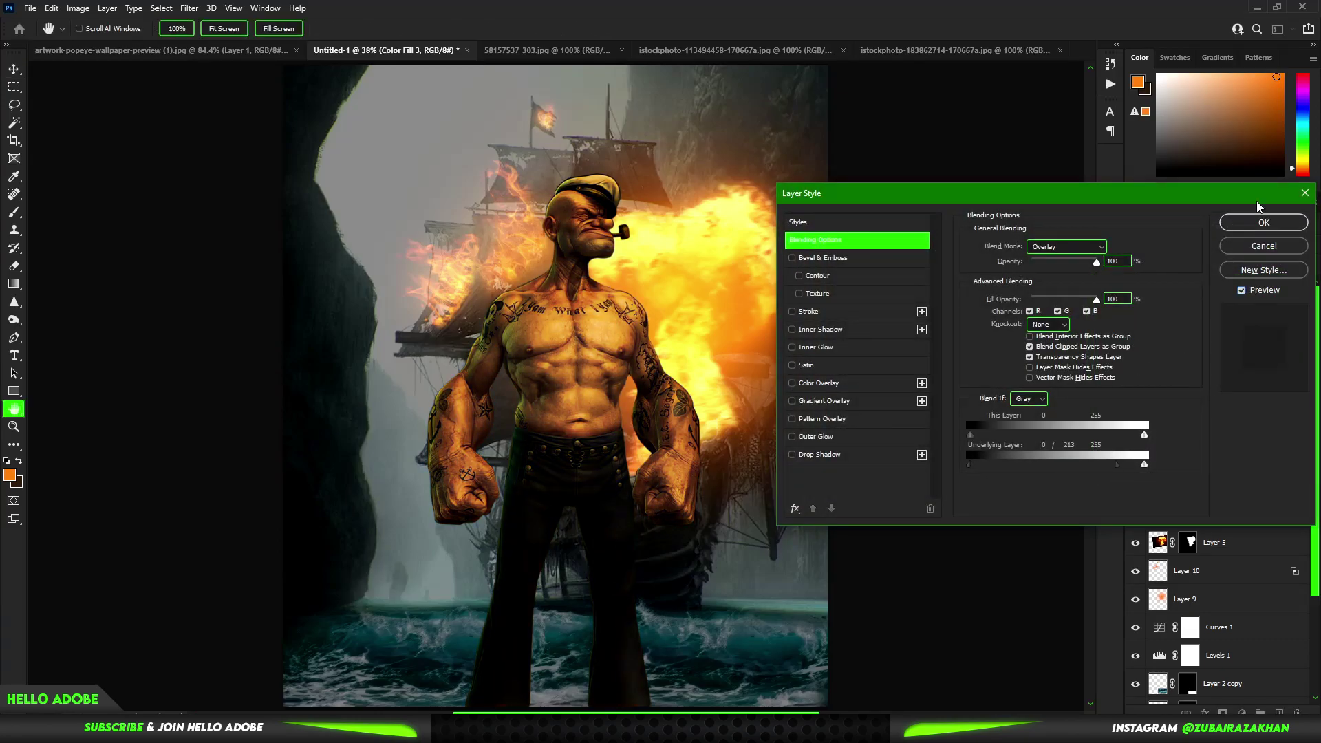
left_click(1260, 223)
- Add a clipped orange Color Fill 4 in Linear Dodge (Add) blending
double_click(1252, 298)
left_click(1262, 222)
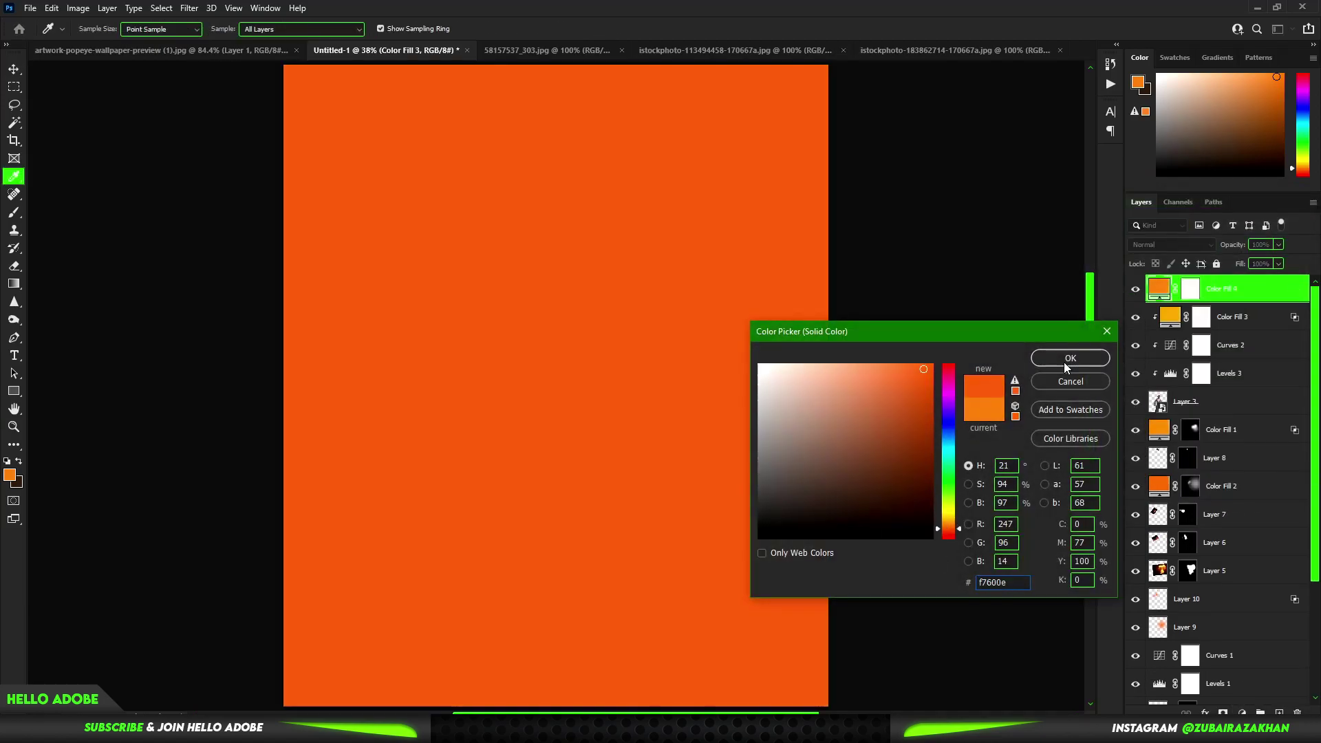
left_click(1066, 357)
key("alt+shift+a")
key("shift+plus")
key("shift+plus")
key("shift+plus")
key("shift+plus")
key("shift+plus")
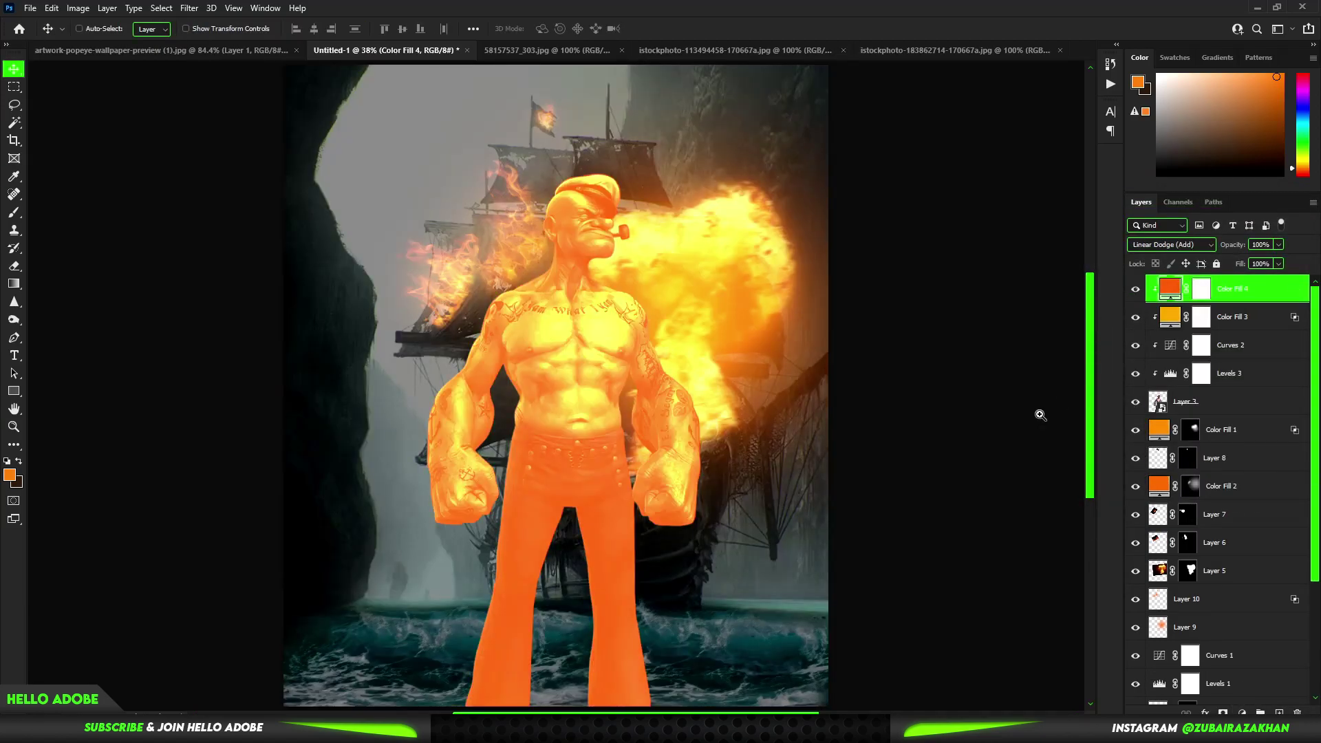
left_click(1202, 290)
- Invert Color Fill 4's mask and paint white along Popeye's arm and torso edges with a soft brush
key("ctrl+i")
key("b")
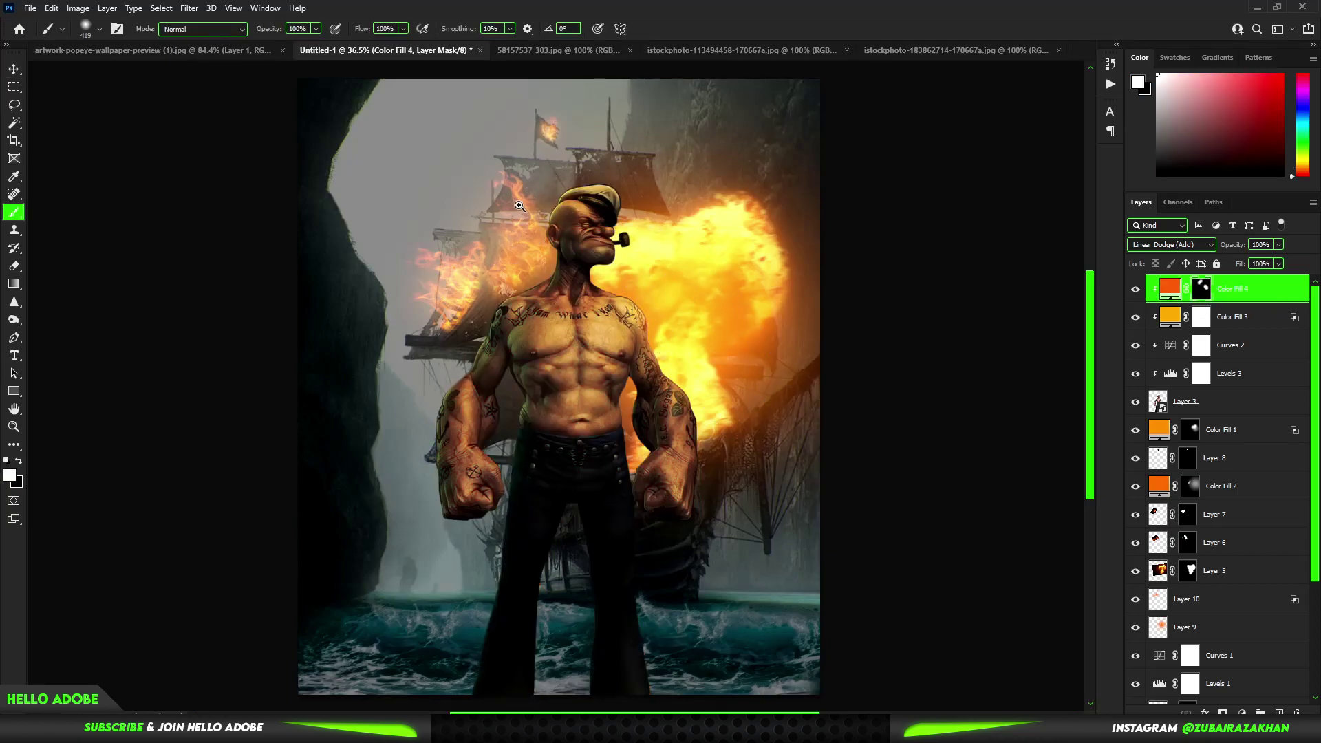
left_click_drag(519, 206, 543, 206)
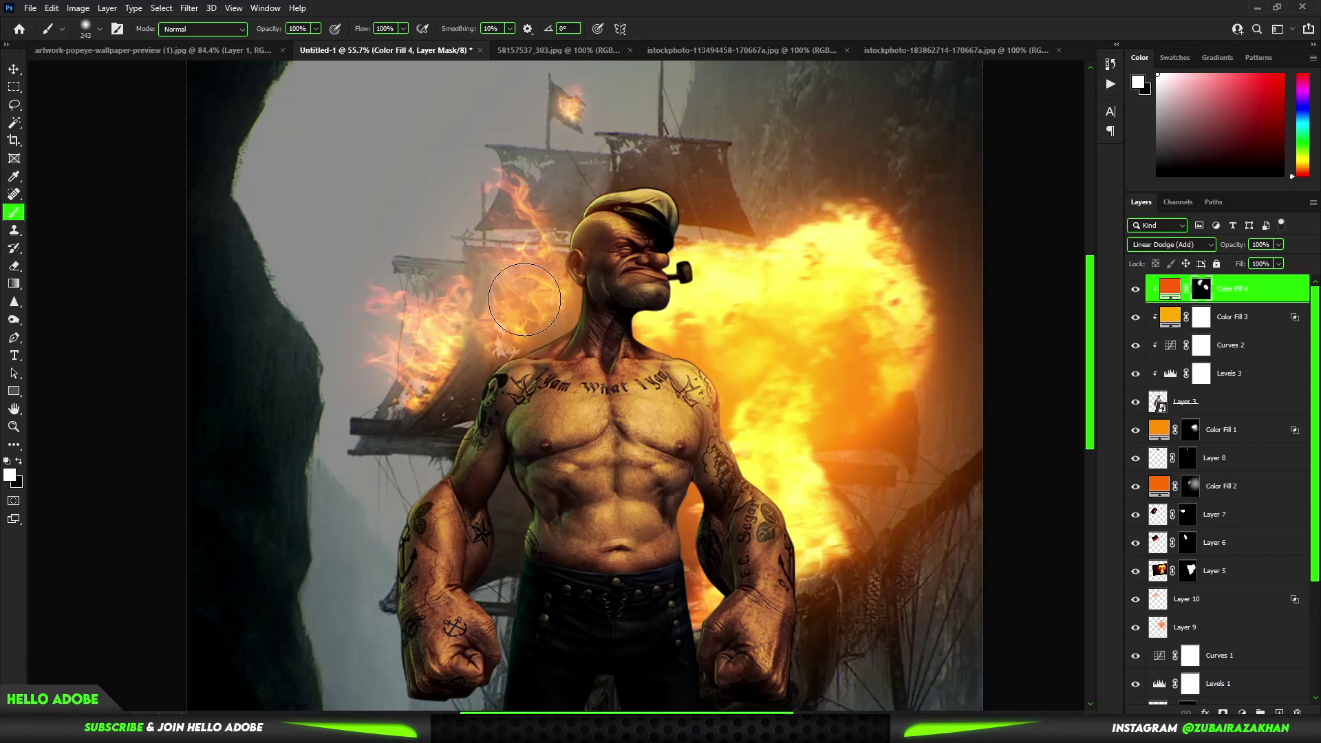
scroll(374, 523, "down", 1, "alt")
scroll(364, 550, "down", 2)
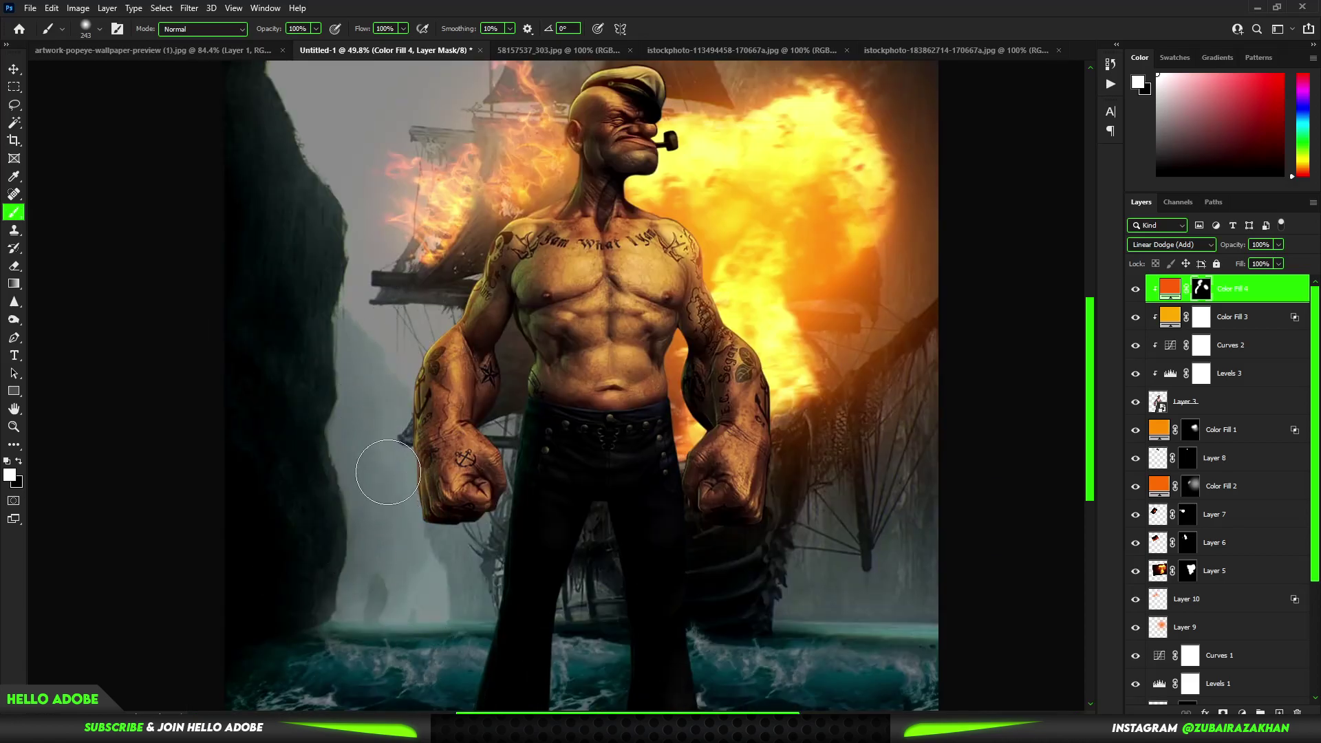
scroll(736, 334, "up", 3, "alt")
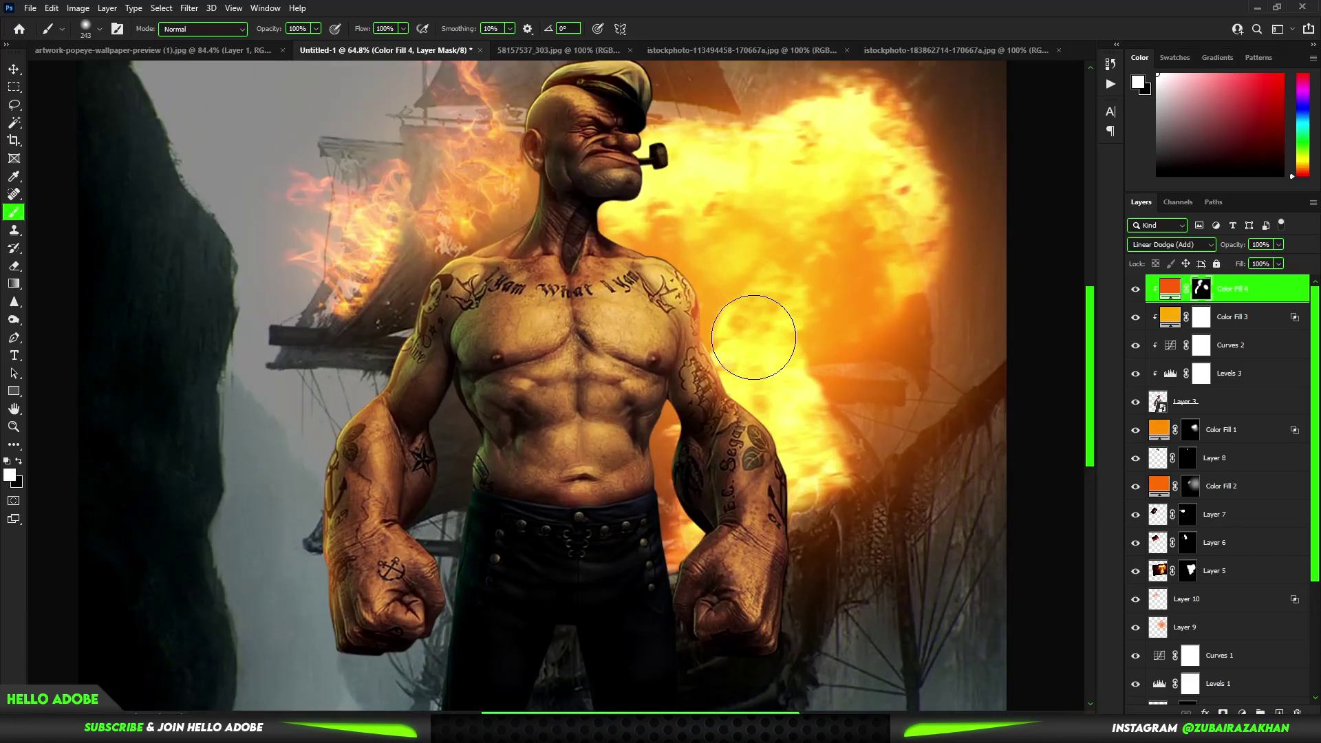
scroll(762, 276, "down", 2, "alt")
scroll(797, 353, "up", 1, "alt")
scroll(805, 399, "down", 2)
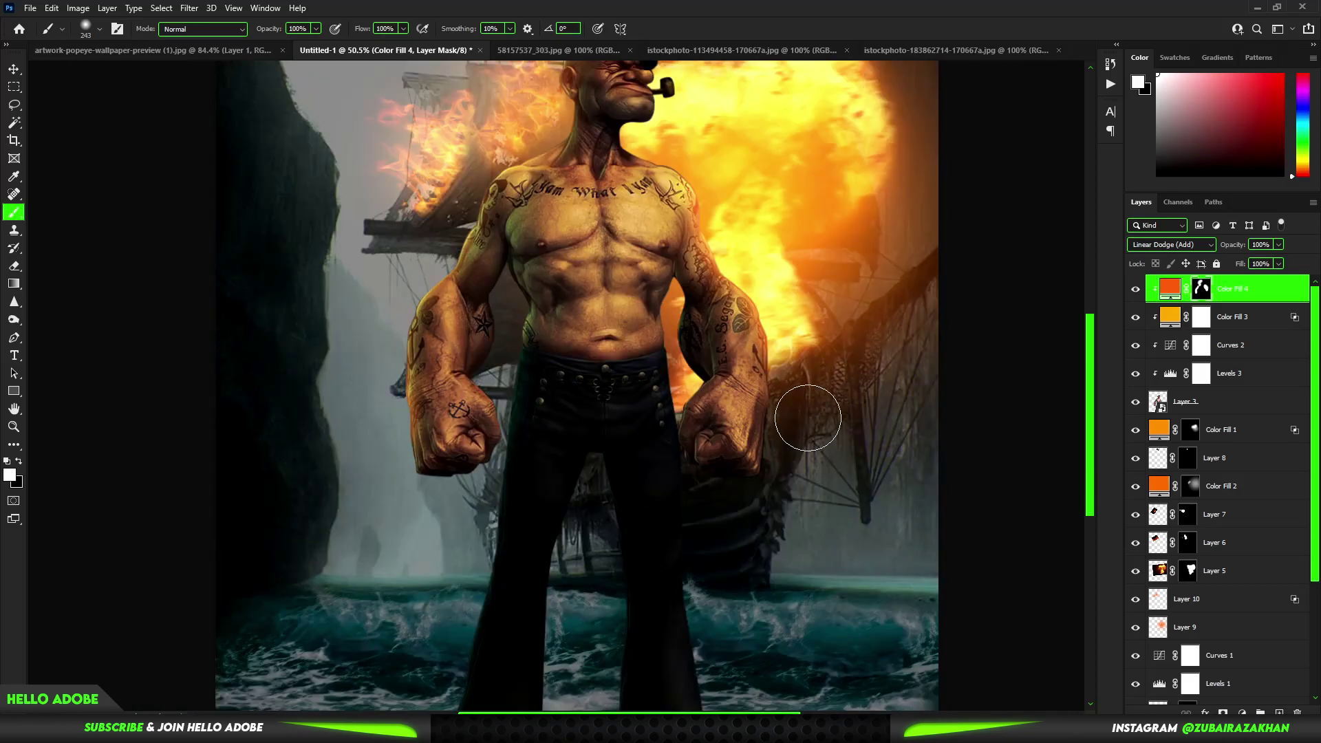
scroll(805, 330, "up", 4, "alt")
scroll(792, 226, "up", 1, "alt")
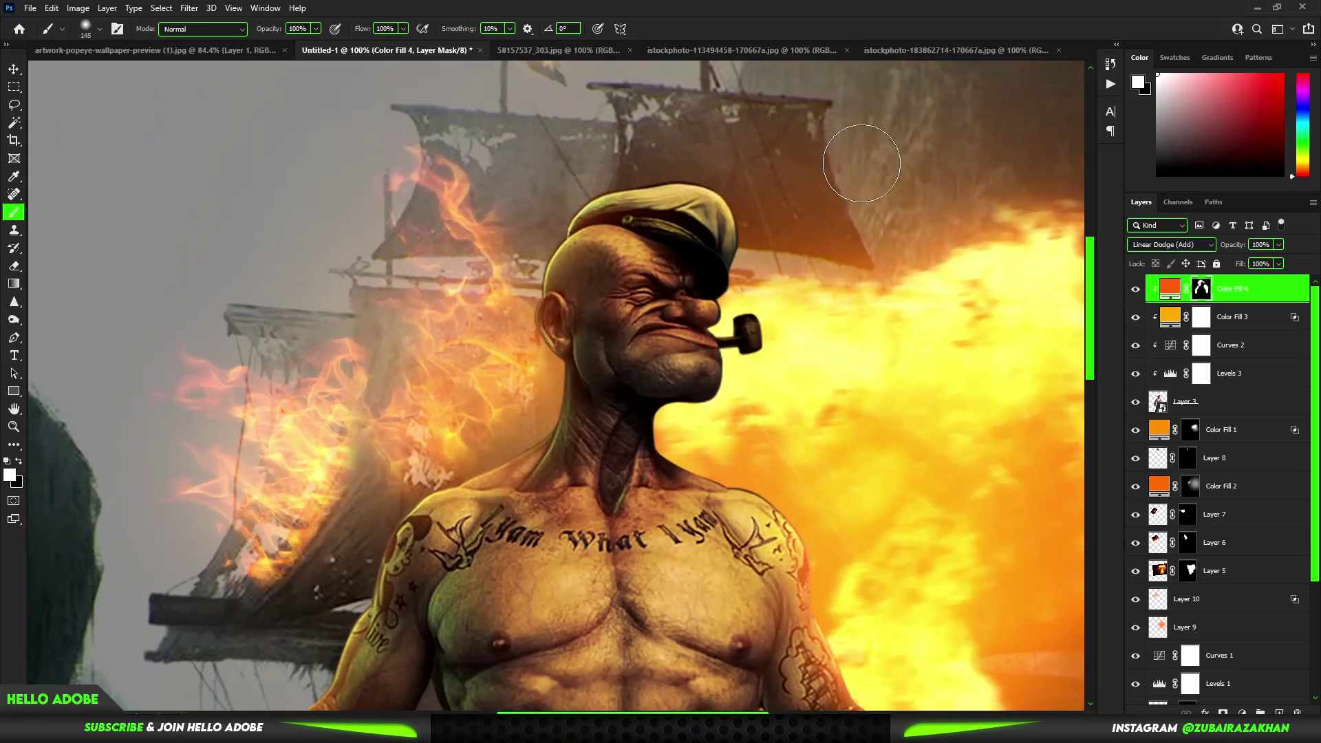
scroll(610, 243, "down", 3, "alt")
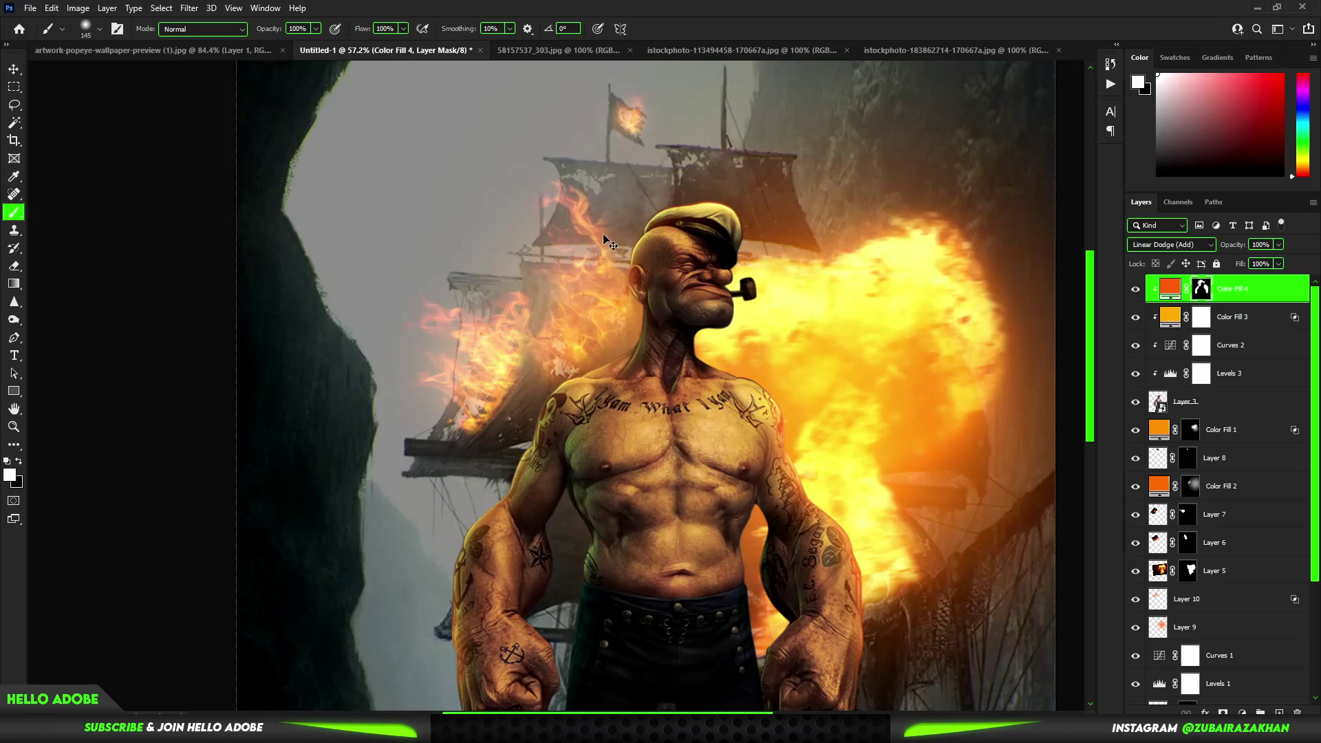
scroll(771, 327, "up", 2, "alt")
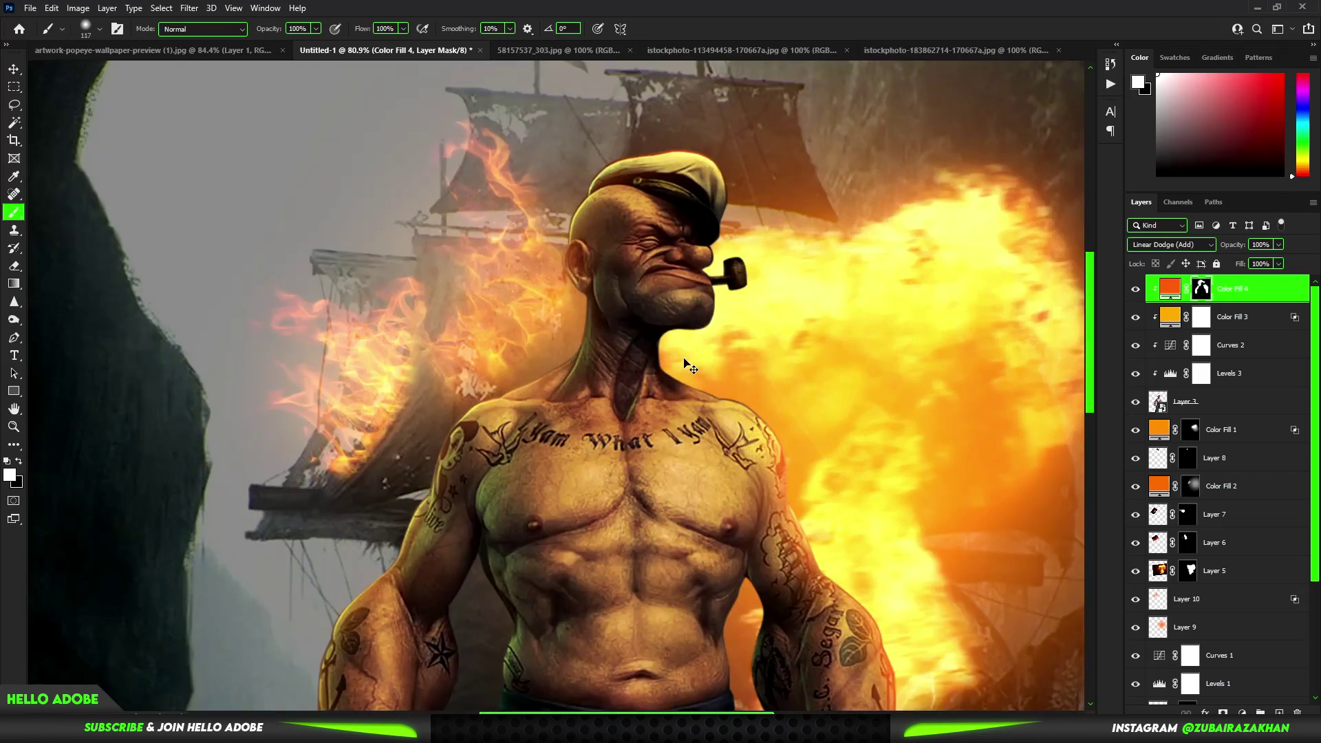
scroll(687, 367, "down", 2, "alt")
scroll(648, 323, "up", 1, "alt")
scroll(647, 330, "down", 2, "alt")
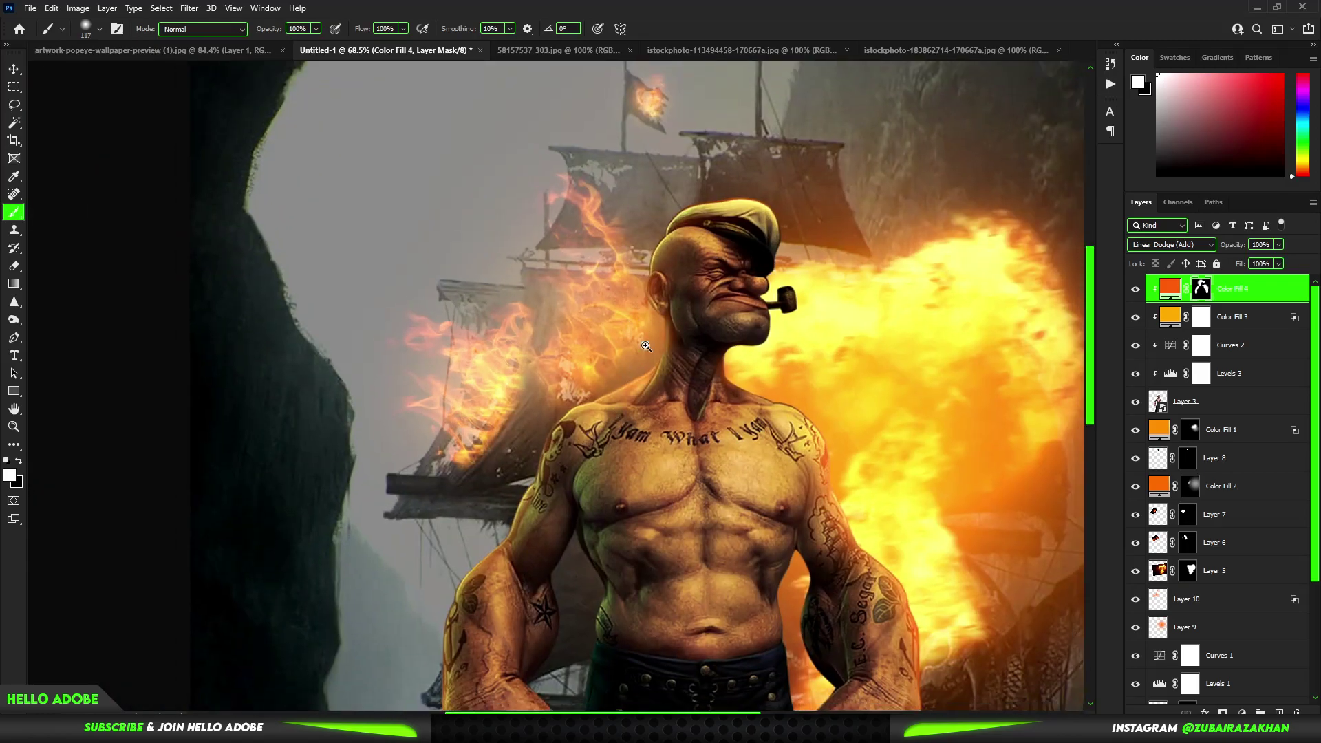
scroll(654, 310, "up", 2, "alt")
scroll(648, 364, "up", 2, "alt")
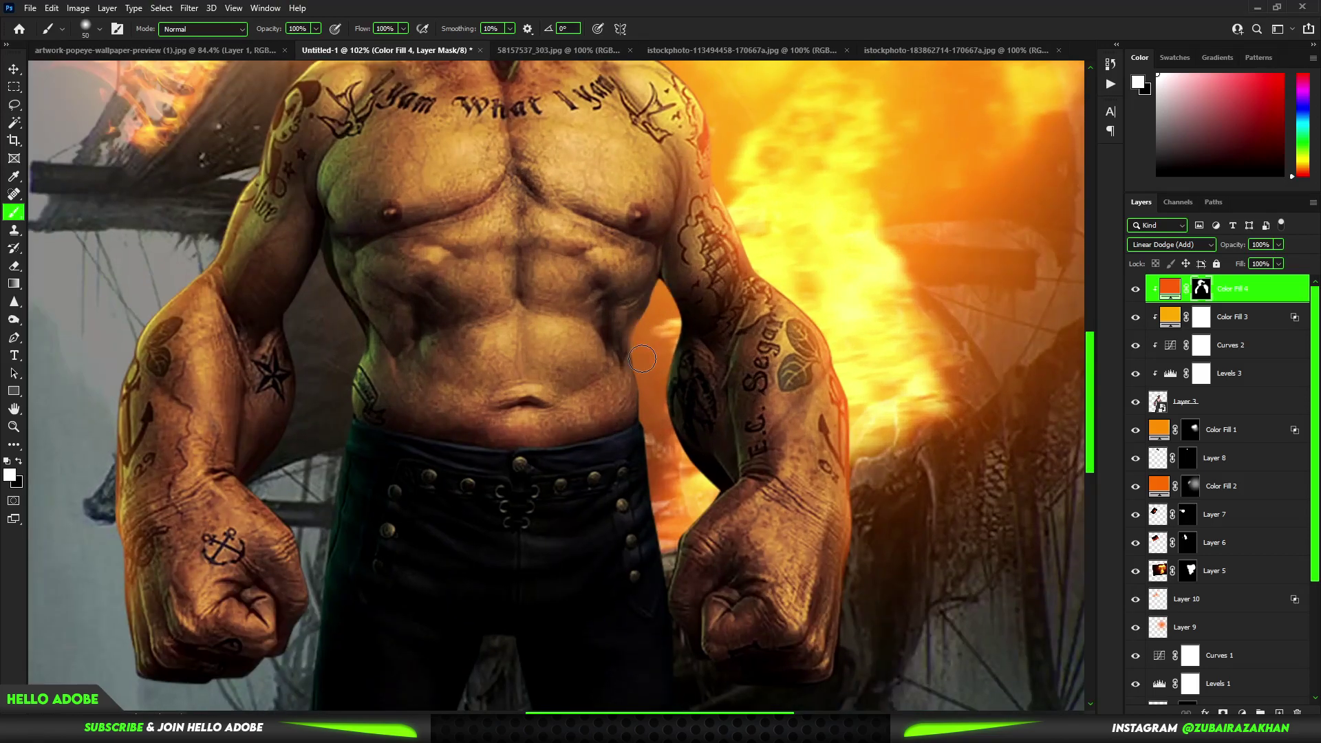
scroll(641, 433, "down", 1, "alt")
scroll(618, 296, "down", 2, "alt")
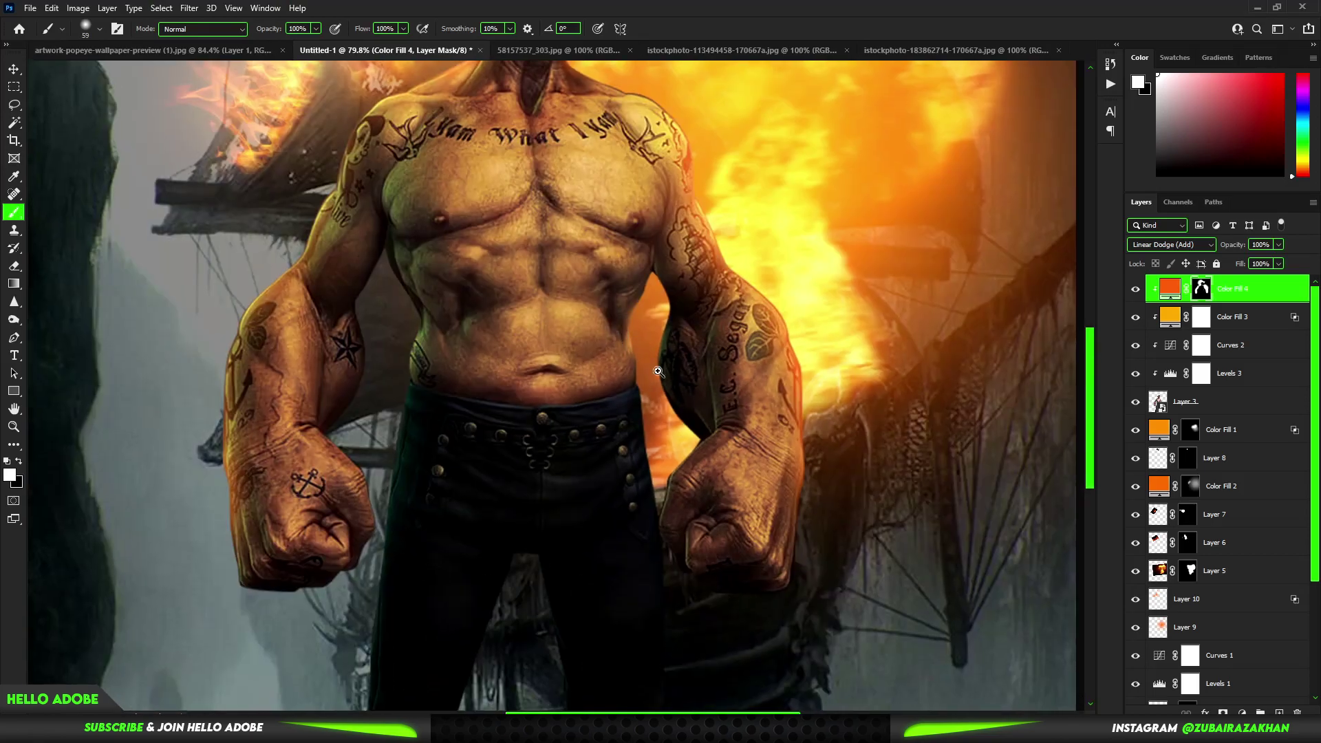
scroll(639, 560, "up", 3, "alt")
scroll(599, 420, "down", 1, "alt")
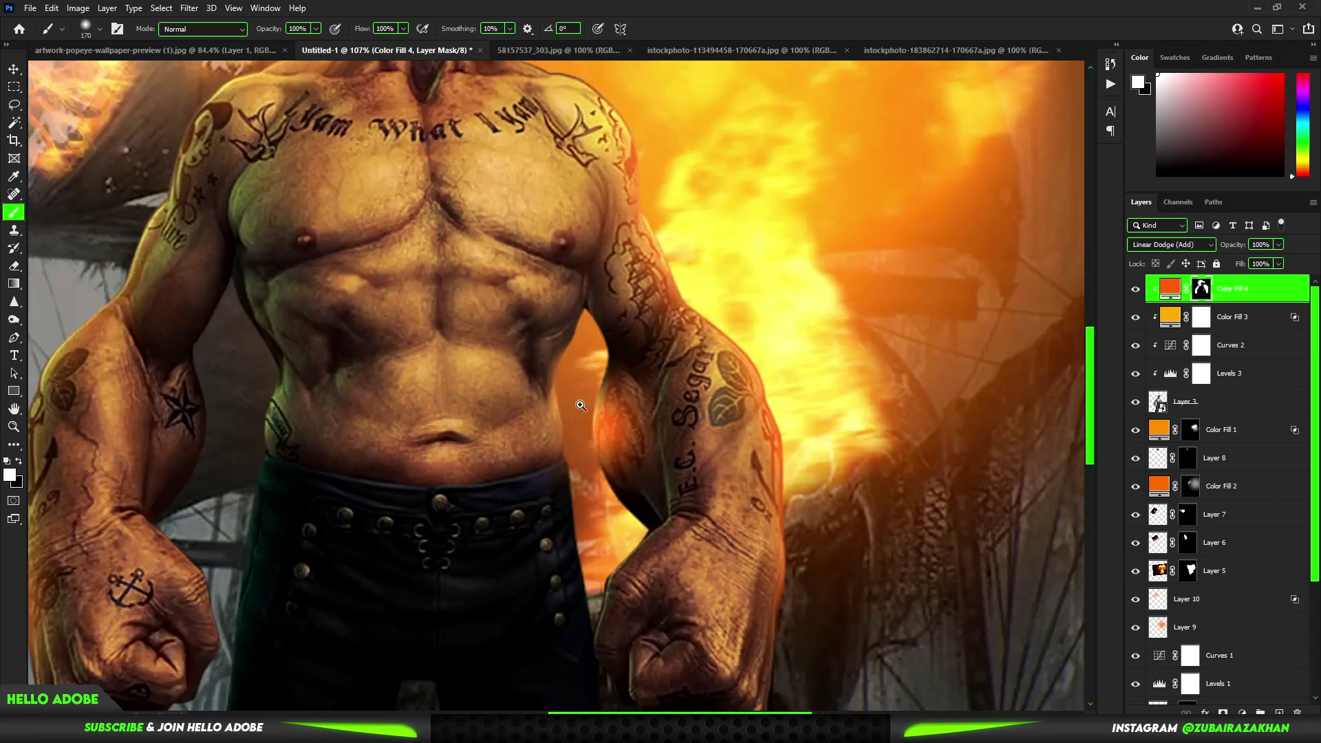
scroll(627, 376, "down", 2, "alt")
scroll(436, 378, "up", 3, "alt")
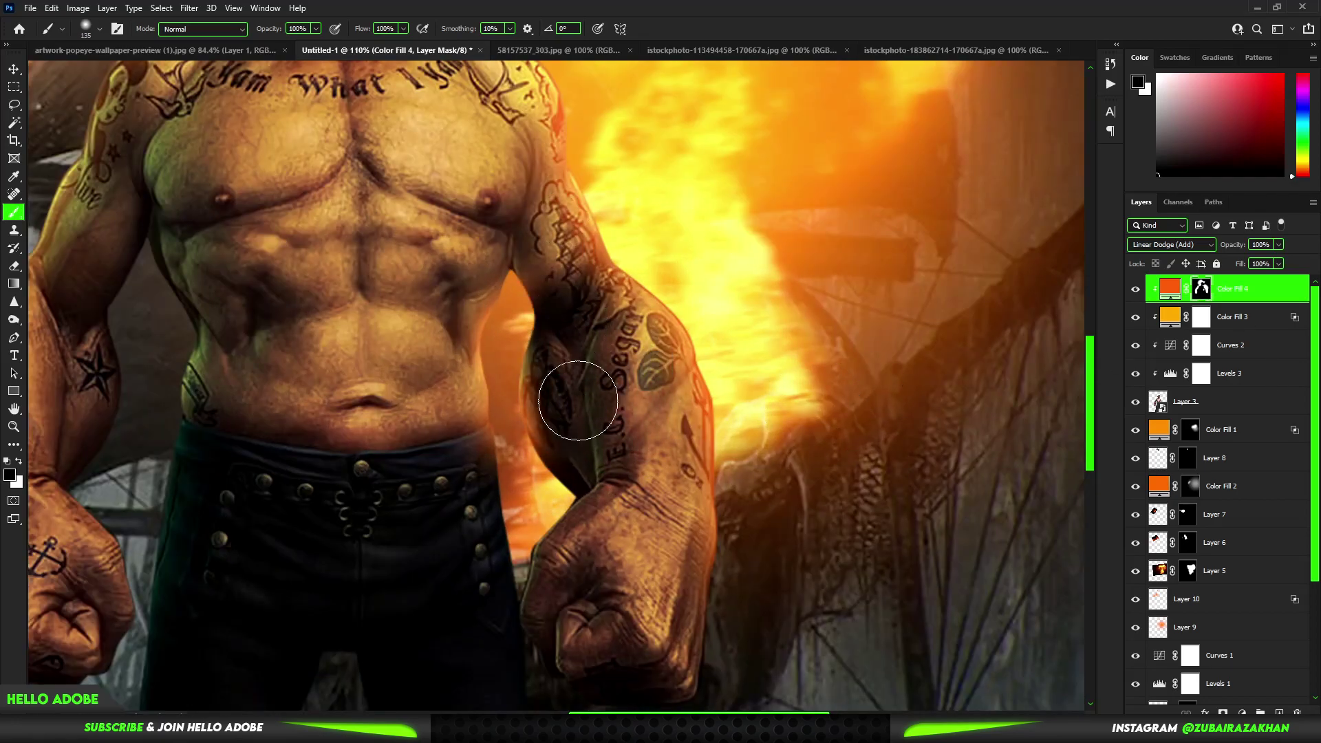
scroll(578, 400, "down", 2, "alt")
scroll(612, 442, "down", 1, "alt")
scroll(619, 413, "down", 1, "alt")
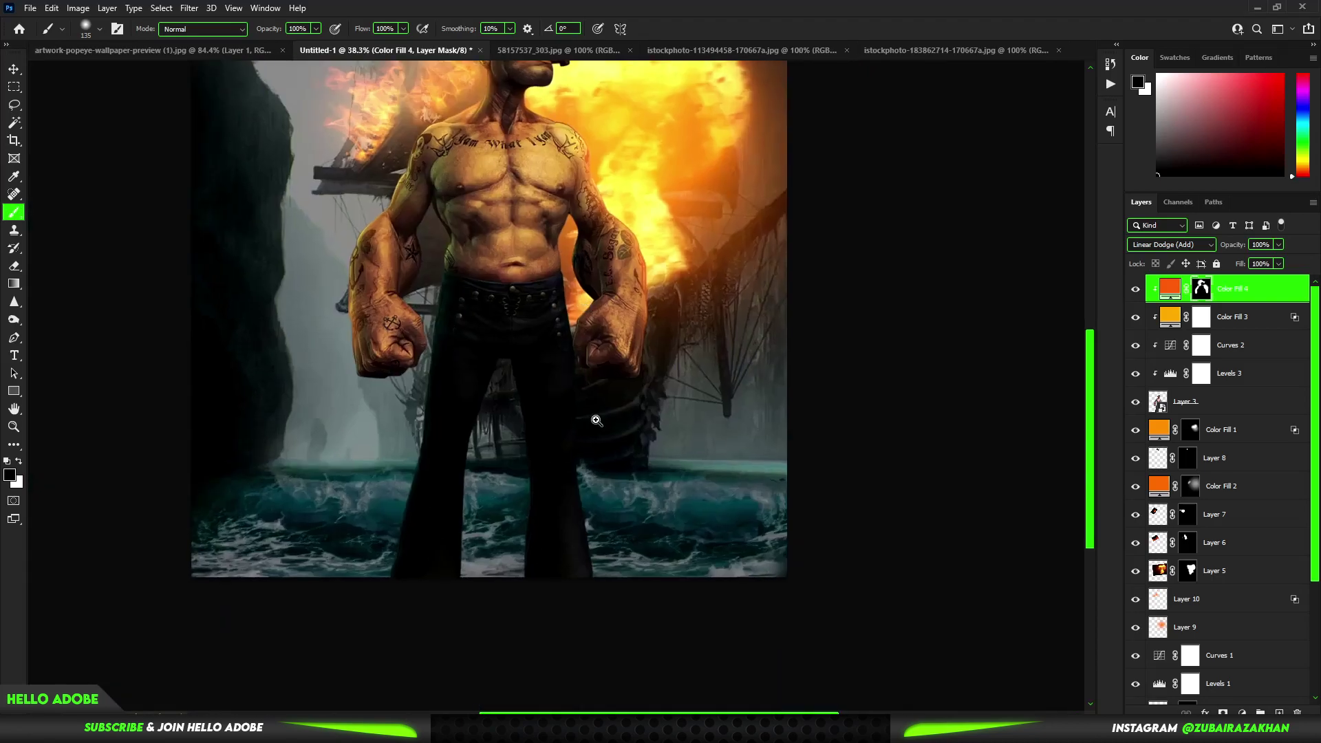
scroll(626, 385, "down", 1, "alt")
- Add a yellow Solid Color fill clipped to Popeye in Linear Dodge (Add) blending
left_click(1258, 710)
left_click(1197, 462)
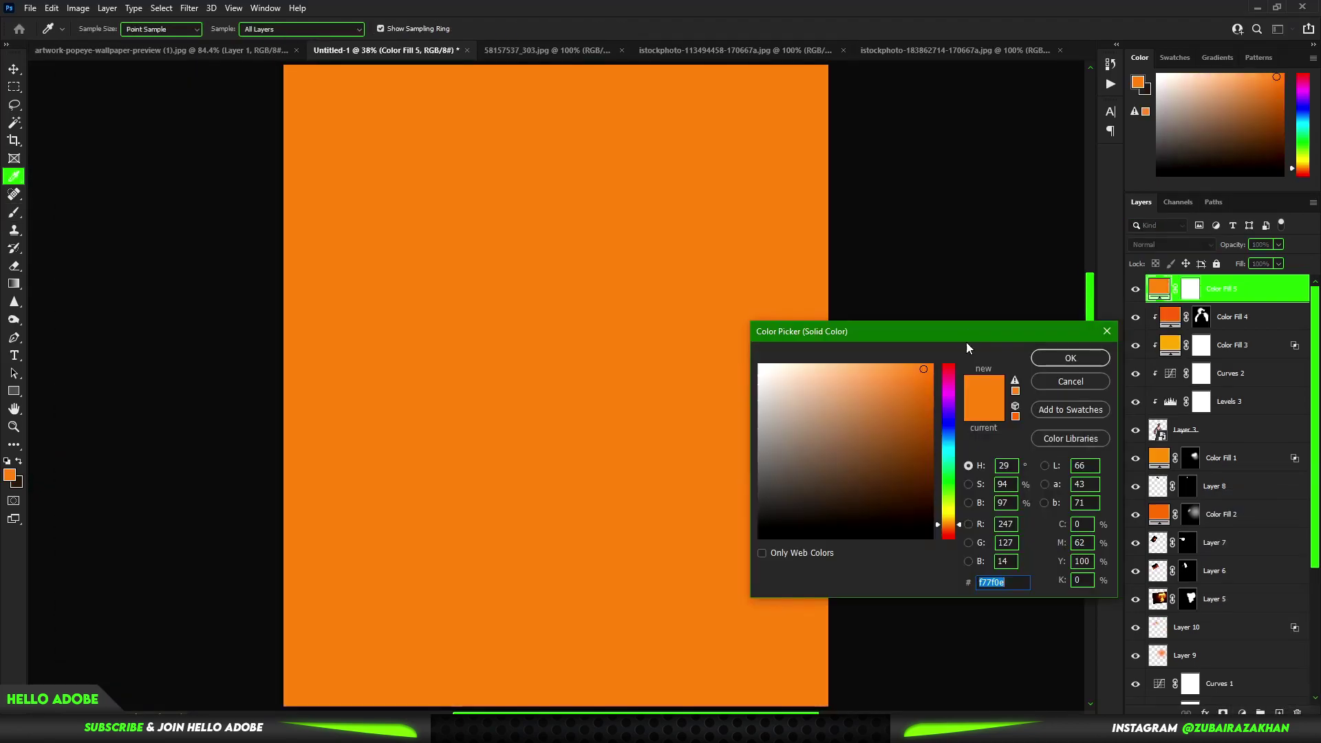
left_click_drag(948, 526, 947, 512)
left_click(1070, 358)
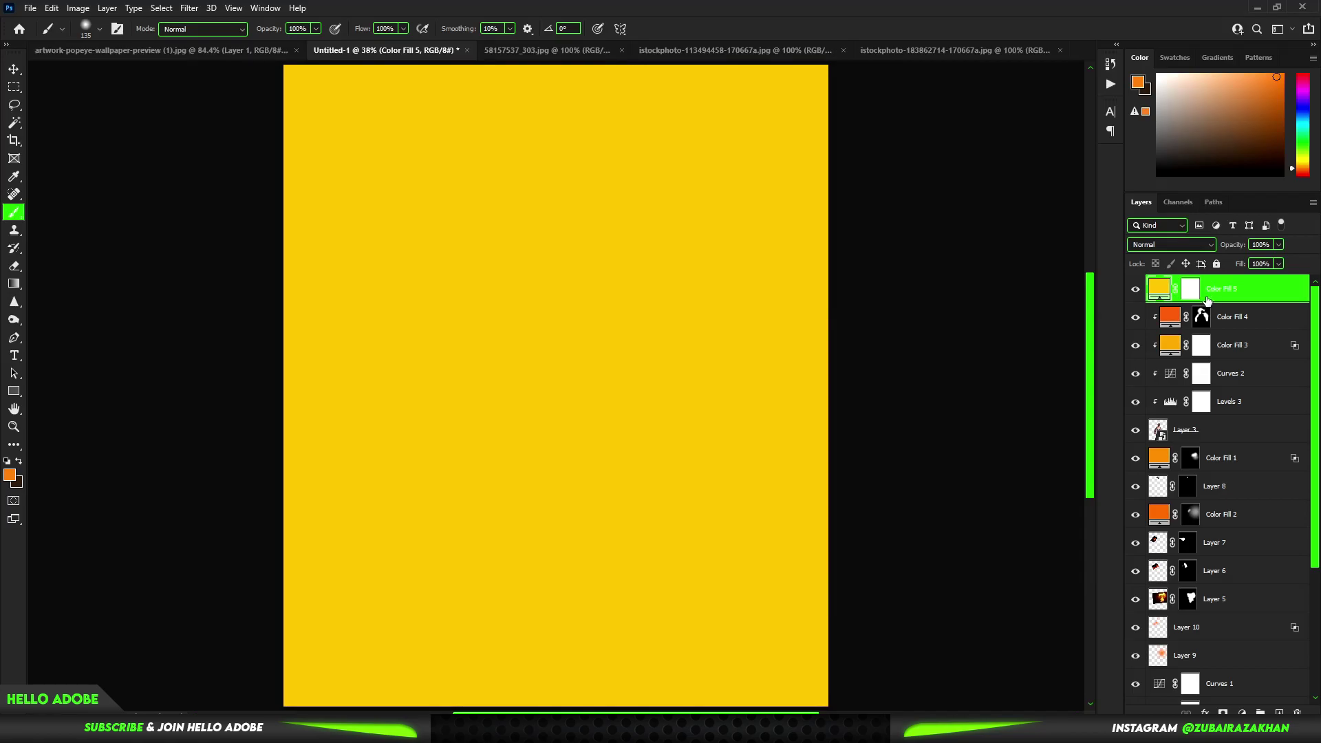
key("ctrl+alt+g")
key("v")
key("shift+alt+g")
key("shift+plus")
key("shift+plus")
key("shift+plus")
key("shift+plus")
key("shift+plus")
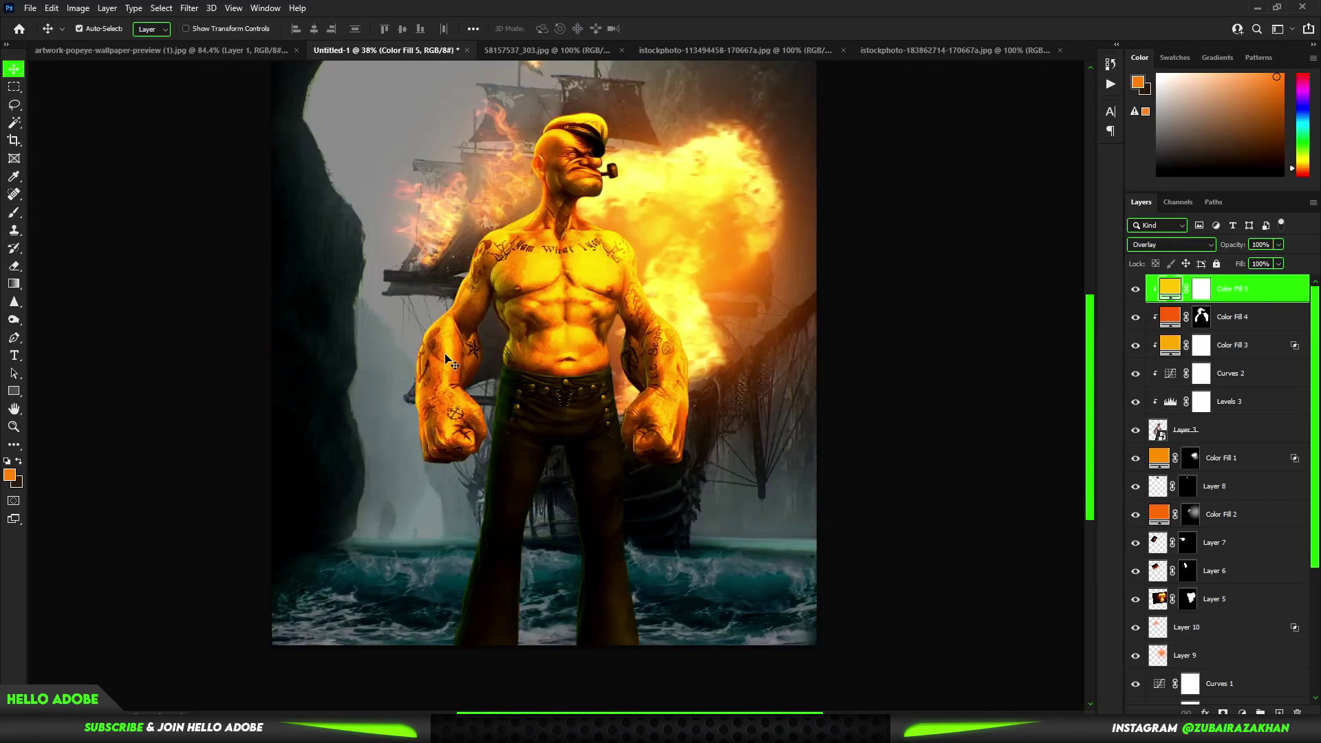
key("shift+plus")
key("shift+plus")
key("shift+plus")
key("shift+plus")
key("shift+plus")
key("shift+plus")
key("shift+plus")
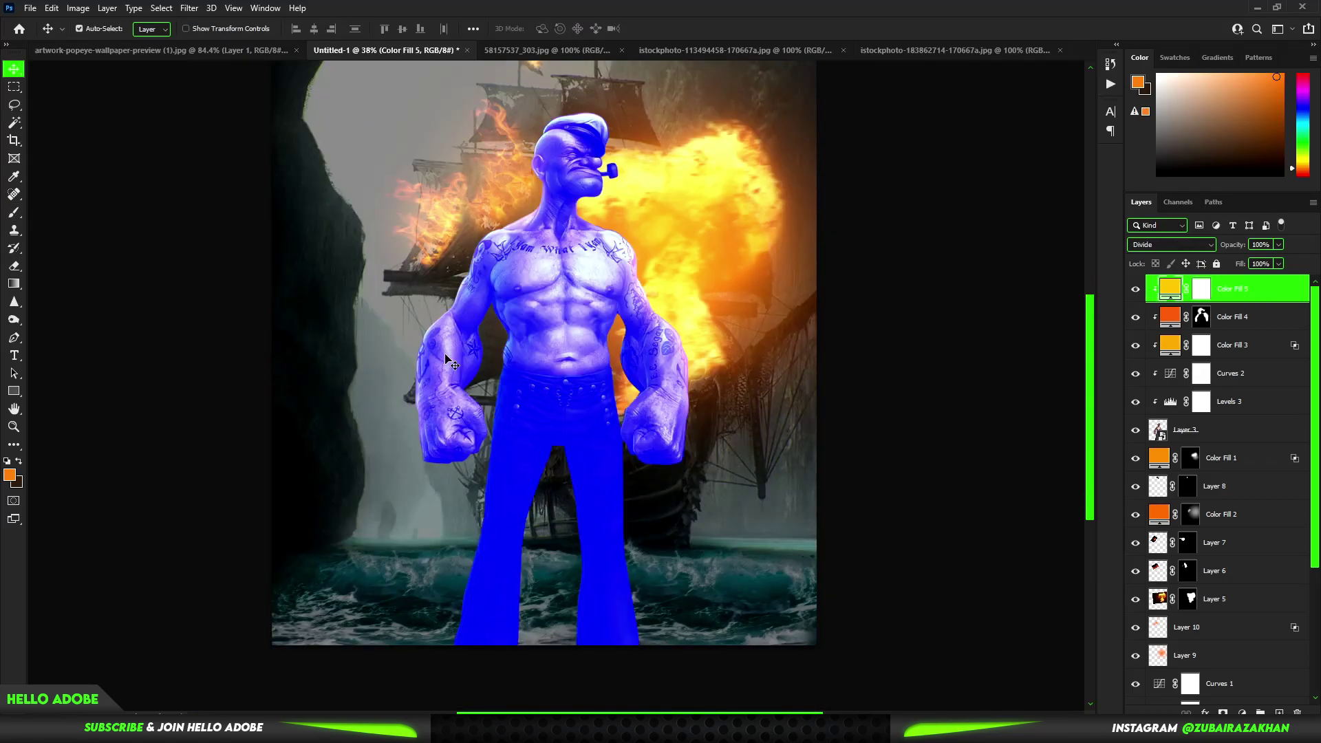
key("shift+plus")
key("shift+plus")
key("shift+plus")
key("shift+plus")
key("shift+plus")
key("shift+plus")
key("shift+plus")
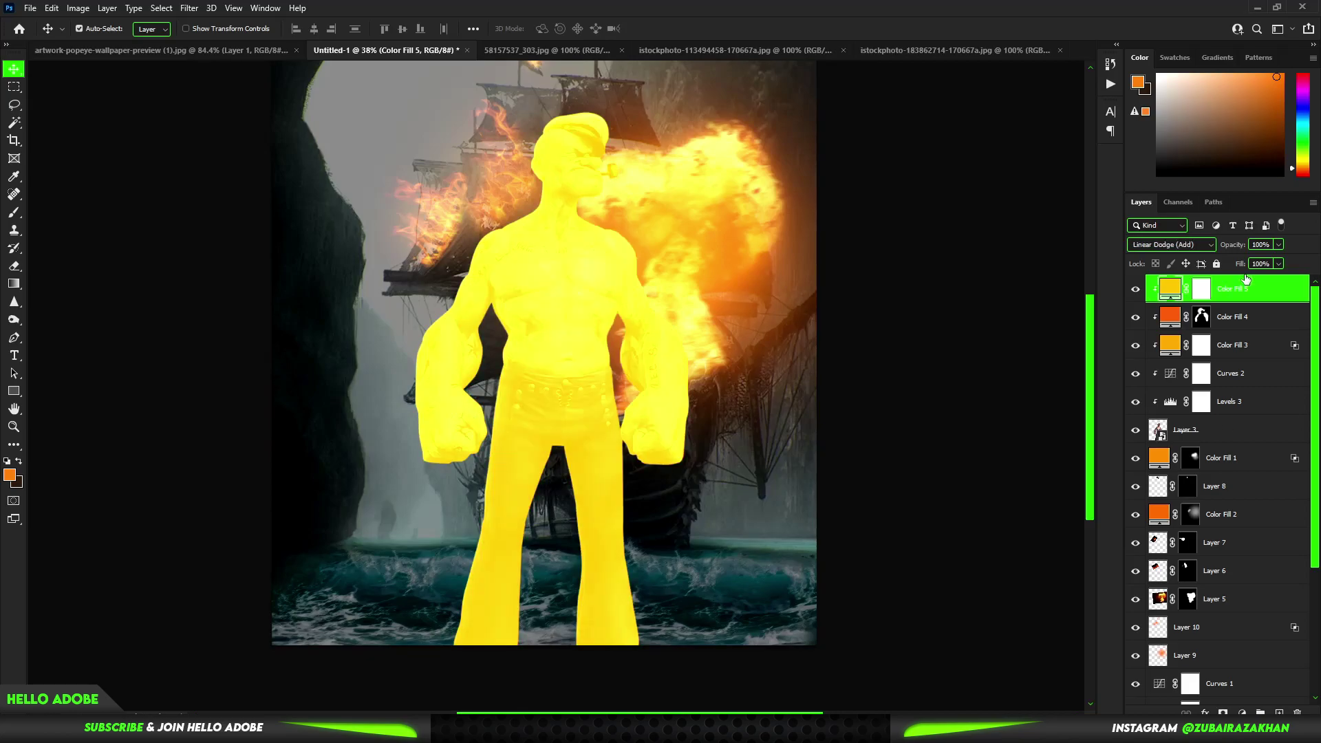
- Split the Blend If Underlying slider and invert the yellow fill's mask to hide it
double_click(1243, 278)
left_click_drag(970, 464, 1008, 464)
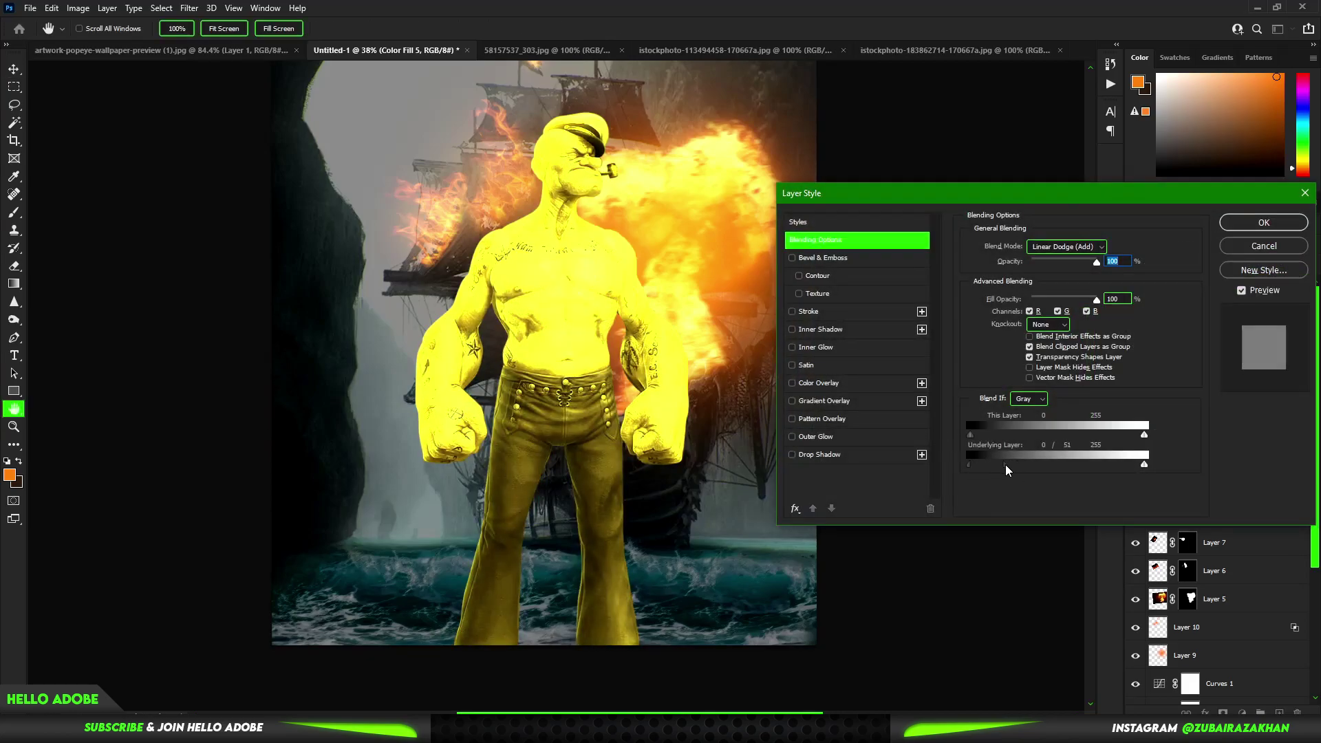
key("Return")
key("d")
key("alt+BackSpace")
key("b")
- Paint white at 20% opacity along Popeye's trouser and arm edges to reveal the glow
scroll(653, 505, "up", 2)
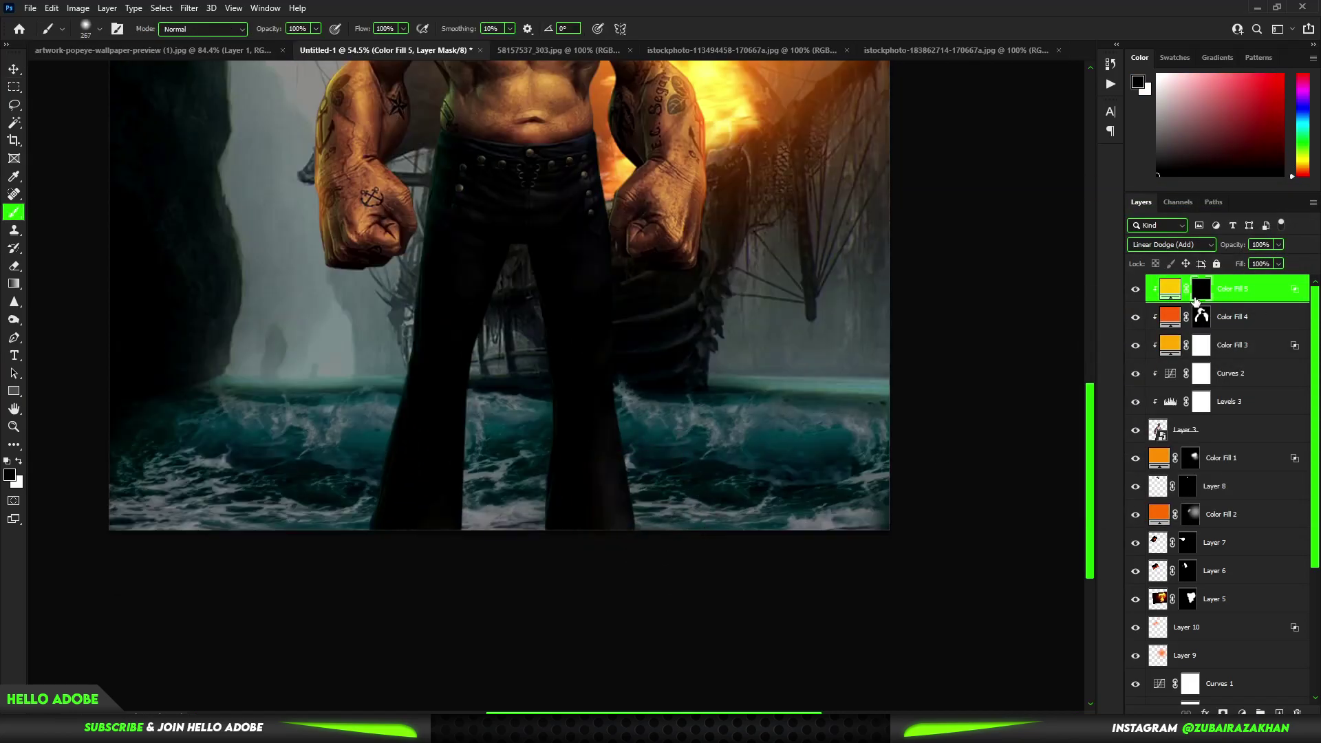
scroll(688, 482, "up", 2)
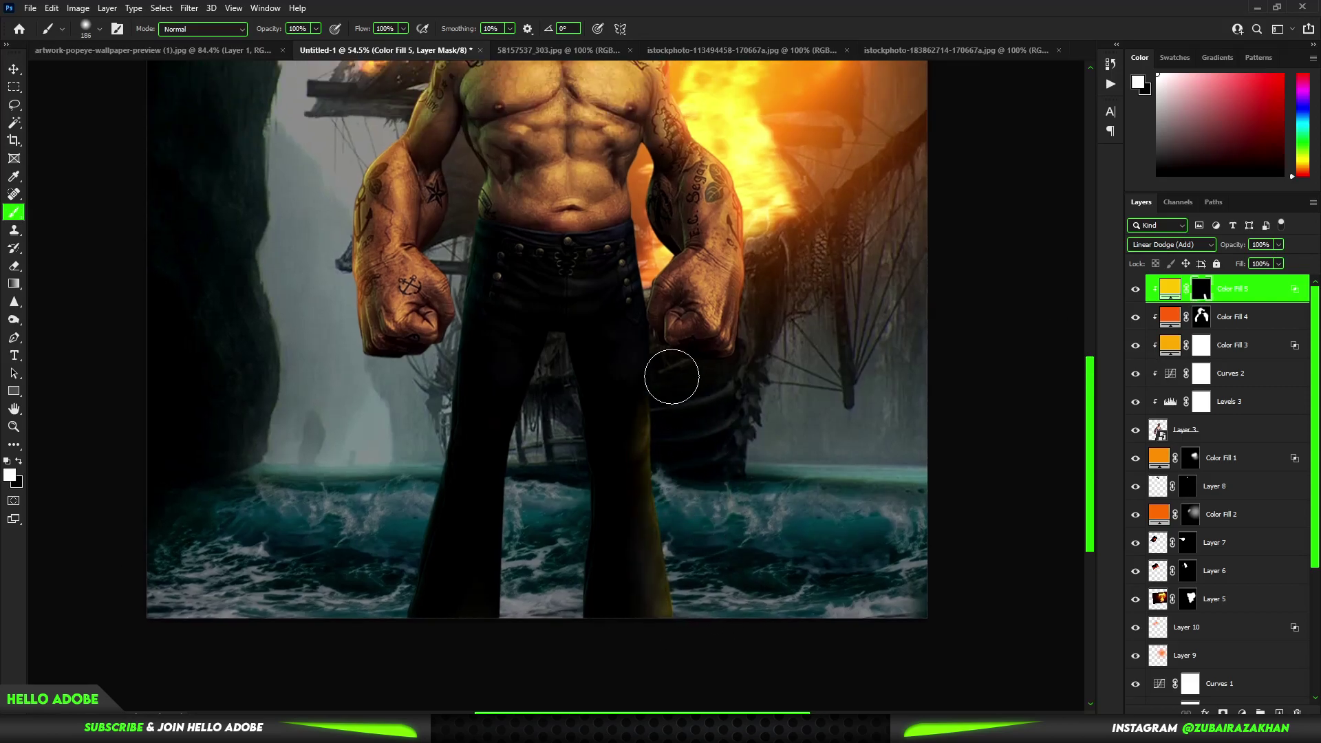
scroll(672, 376, "up", 2)
scroll(626, 477, "down", 2)
scroll(604, 425, "down", 1)
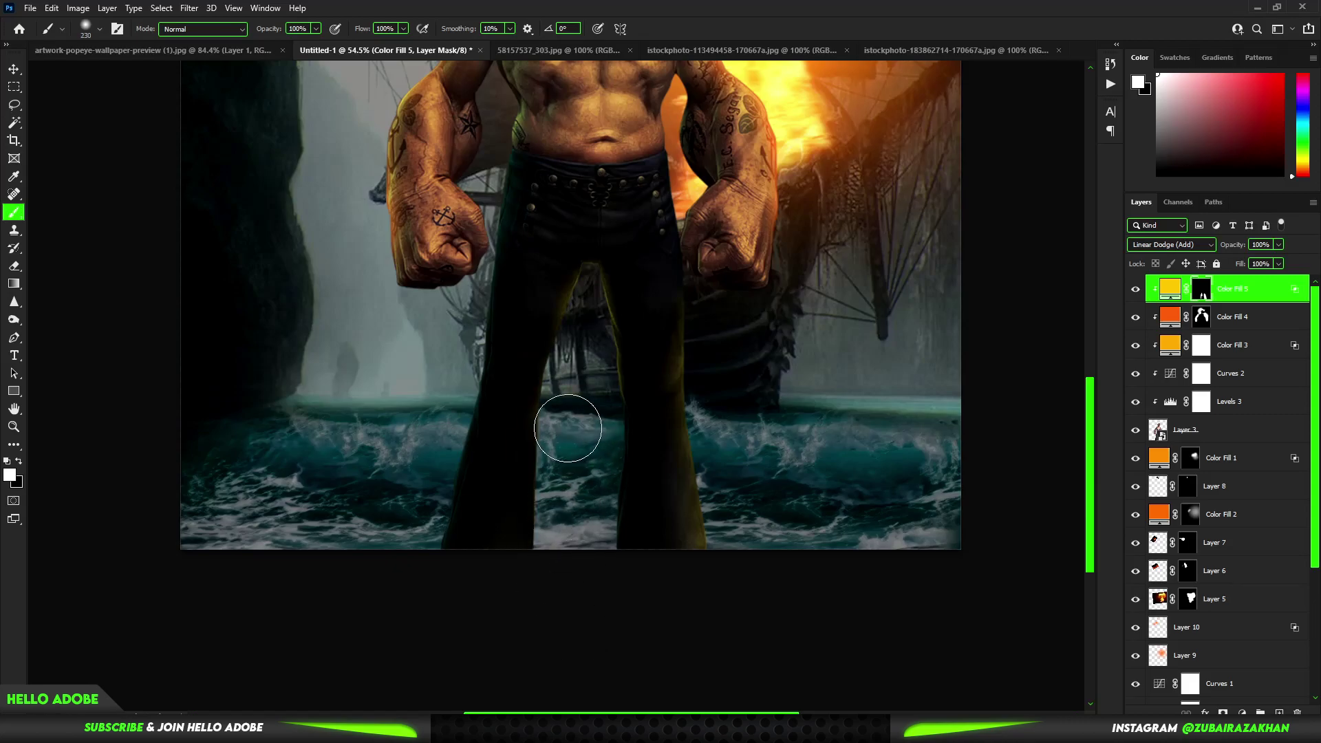
scroll(602, 434, "down", 1)
scroll(568, 541, "down", 2)
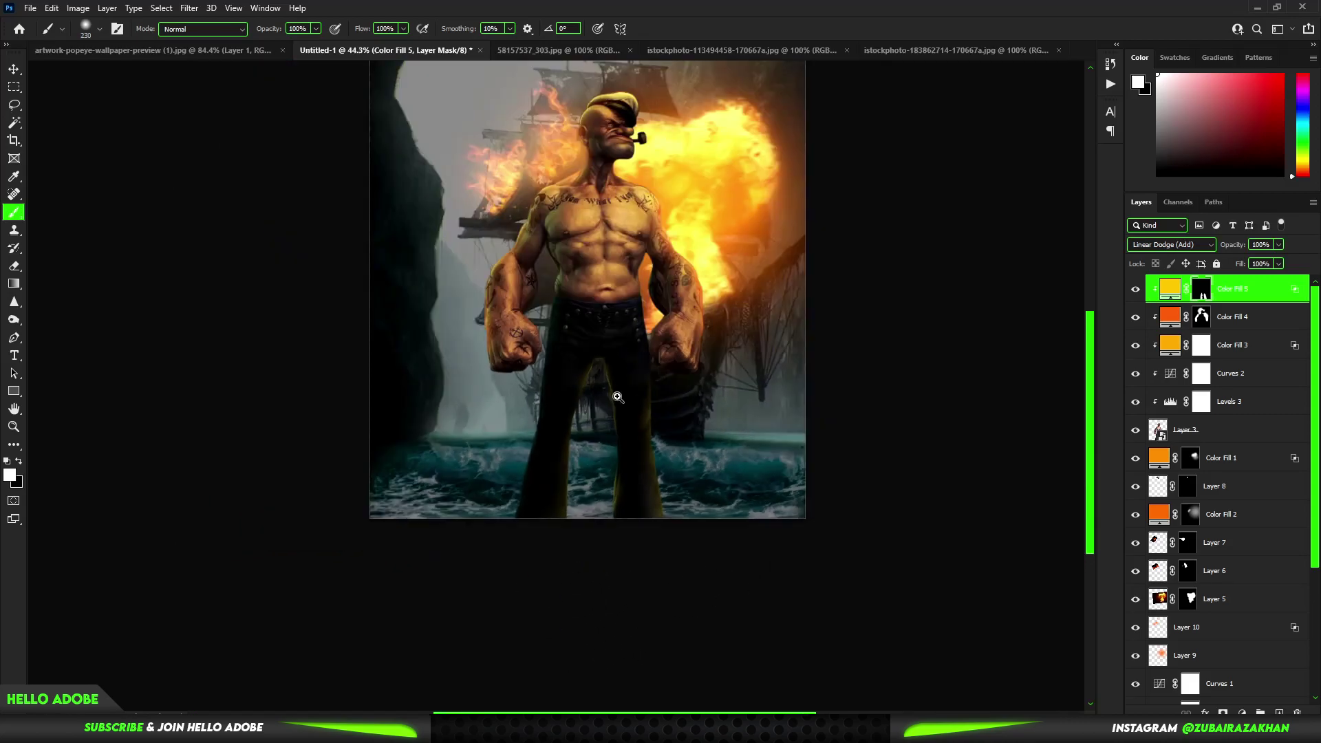
scroll(566, 460, "up", 2)
scroll(687, 424, "down", 1)
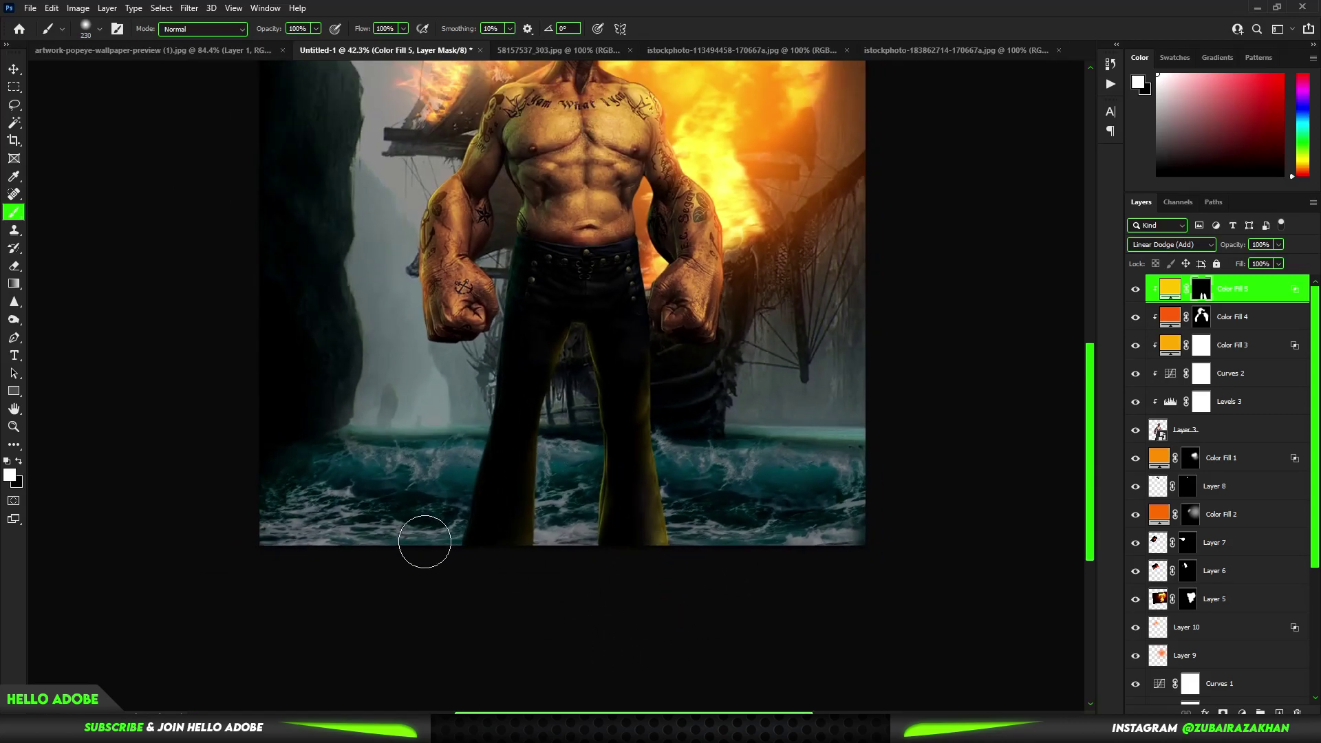
key("2")
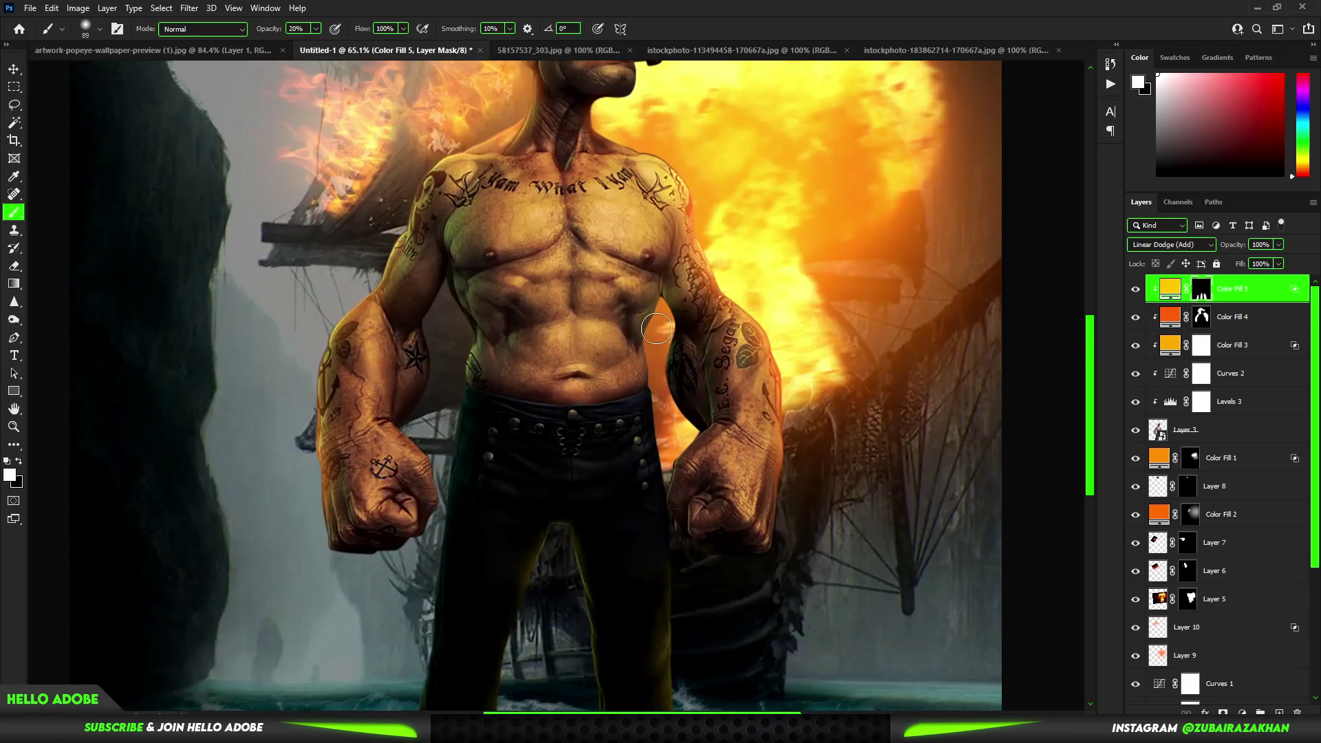
scroll(671, 386, "down", 3)
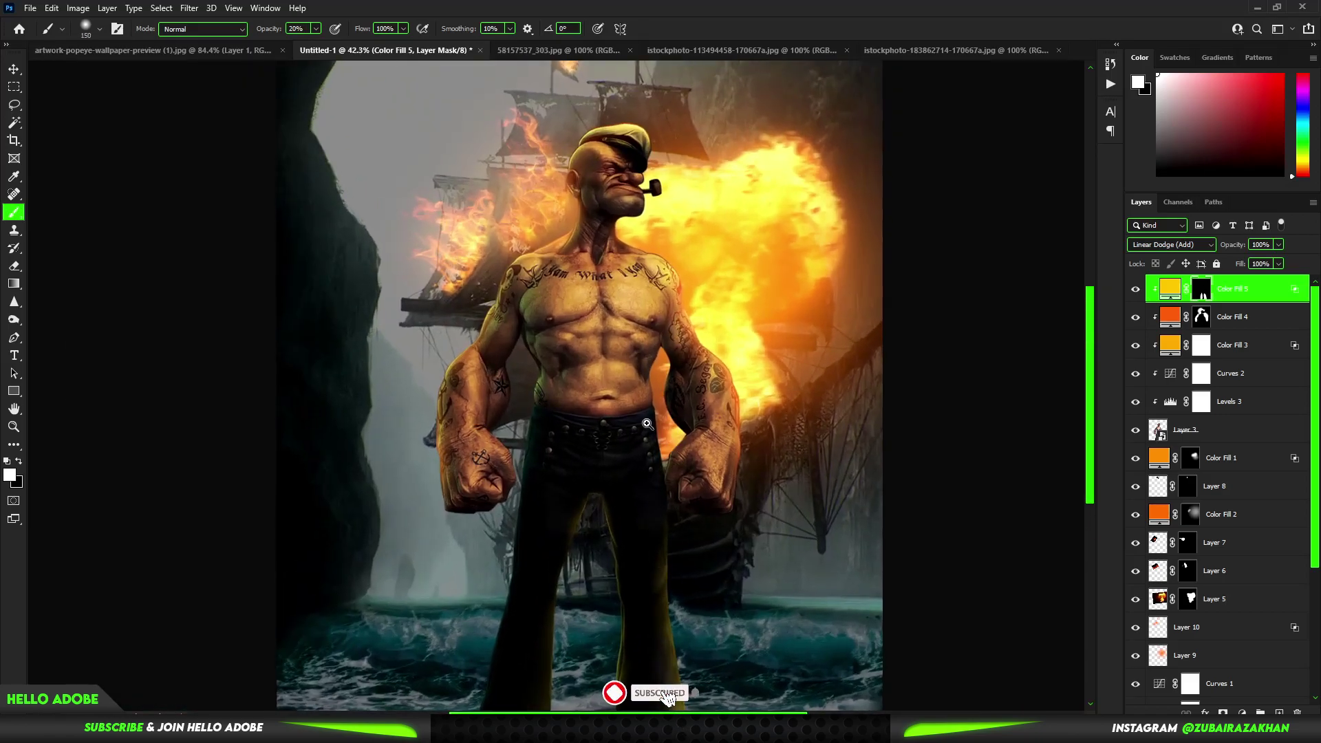
scroll(685, 447, "up", 4)
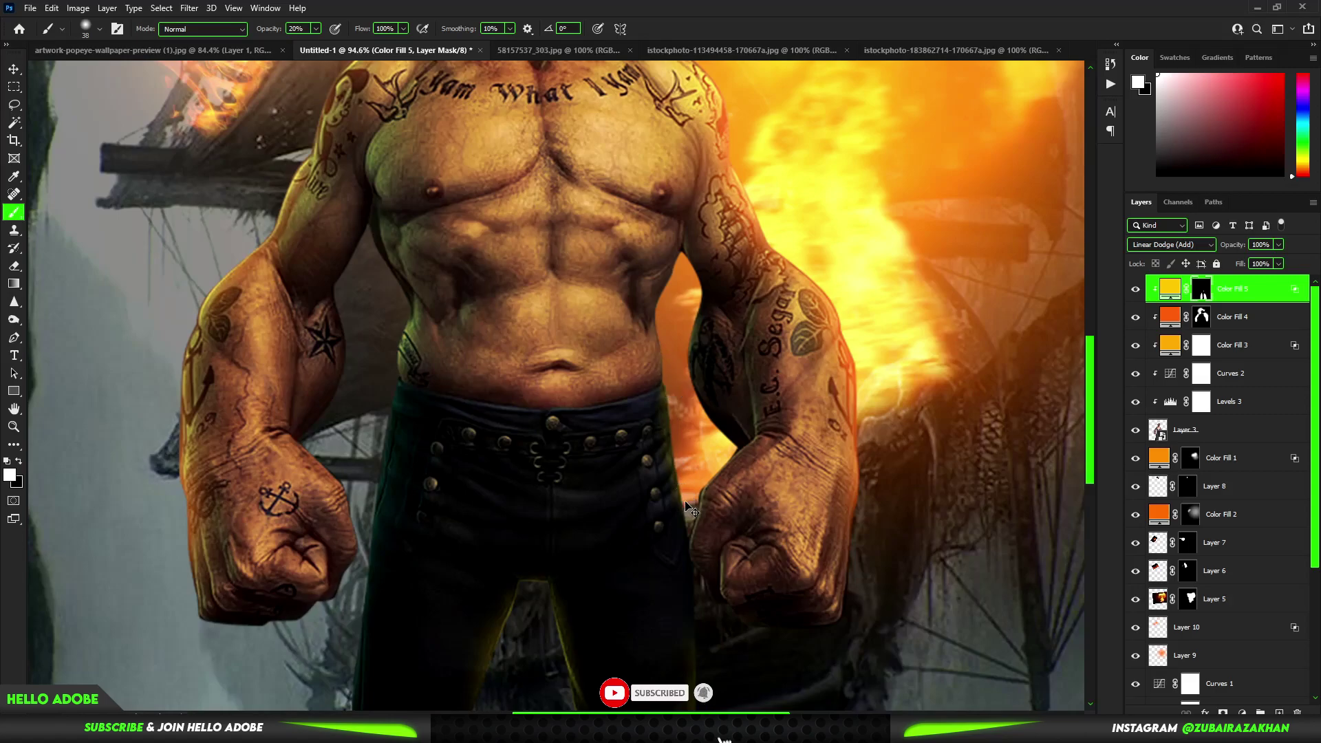
scroll(681, 471, "down", 2)
scroll(681, 470, "down", 2)
scroll(671, 481, "up", 4)
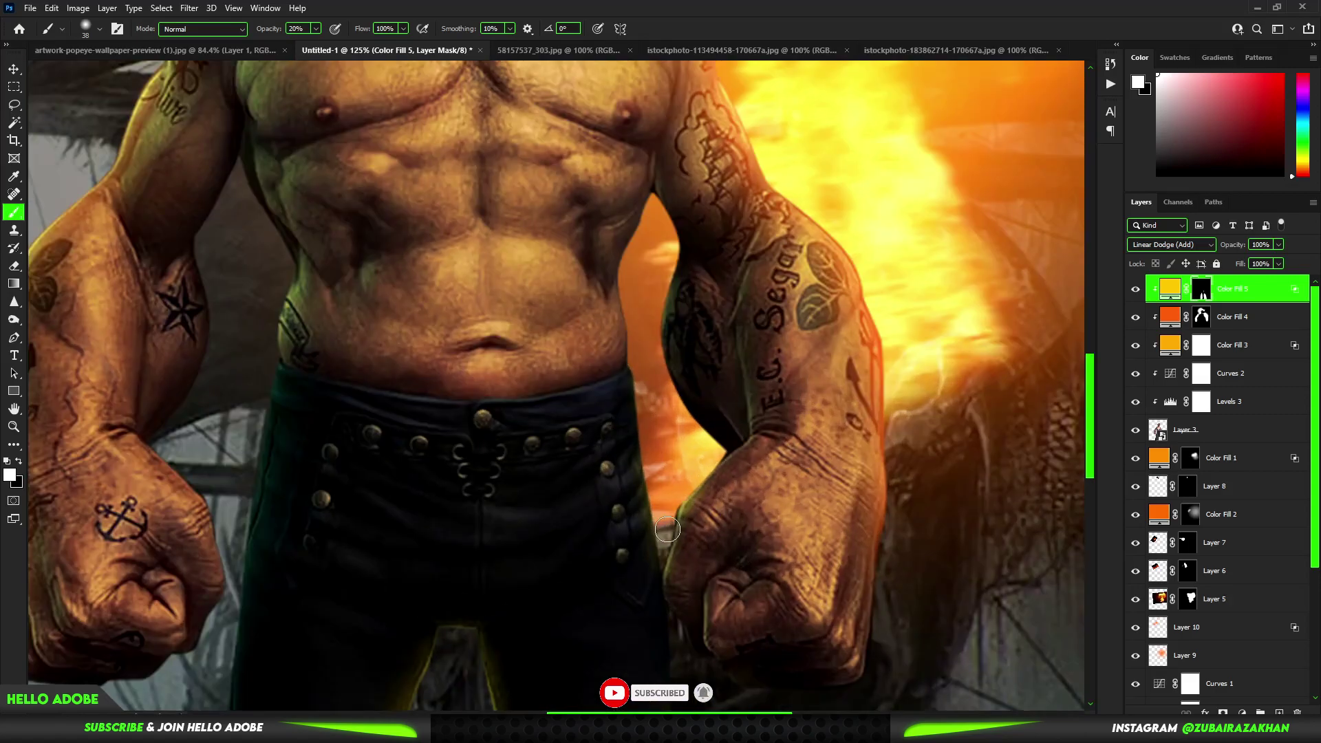
scroll(660, 489, "down", 3)
scroll(757, 392, "up", 4)
scroll(757, 392, "down", 4)
key("v")
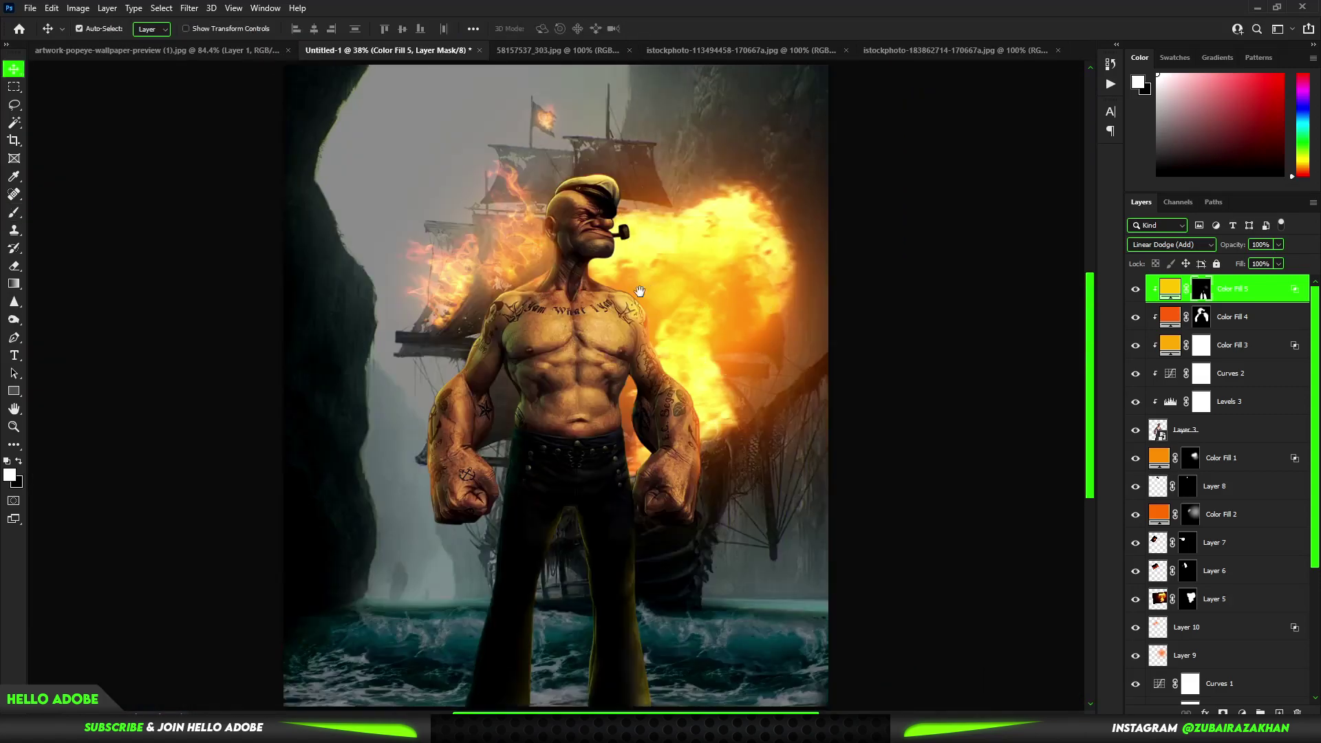
scroll(758, 392, "up", 4)
- Select Layer 5 with the fire and return to the Move tool
left_click(1161, 600)
key("j")
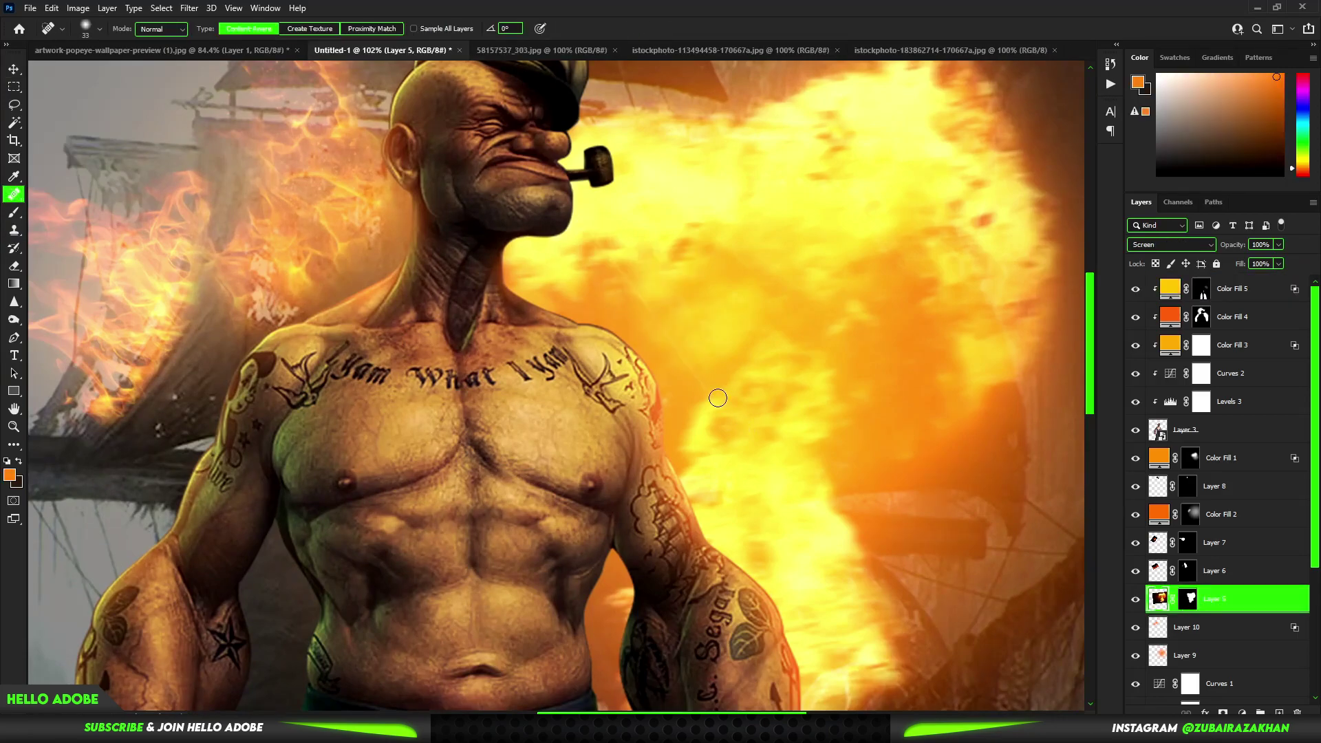
scroll(658, 285, "down", 5)
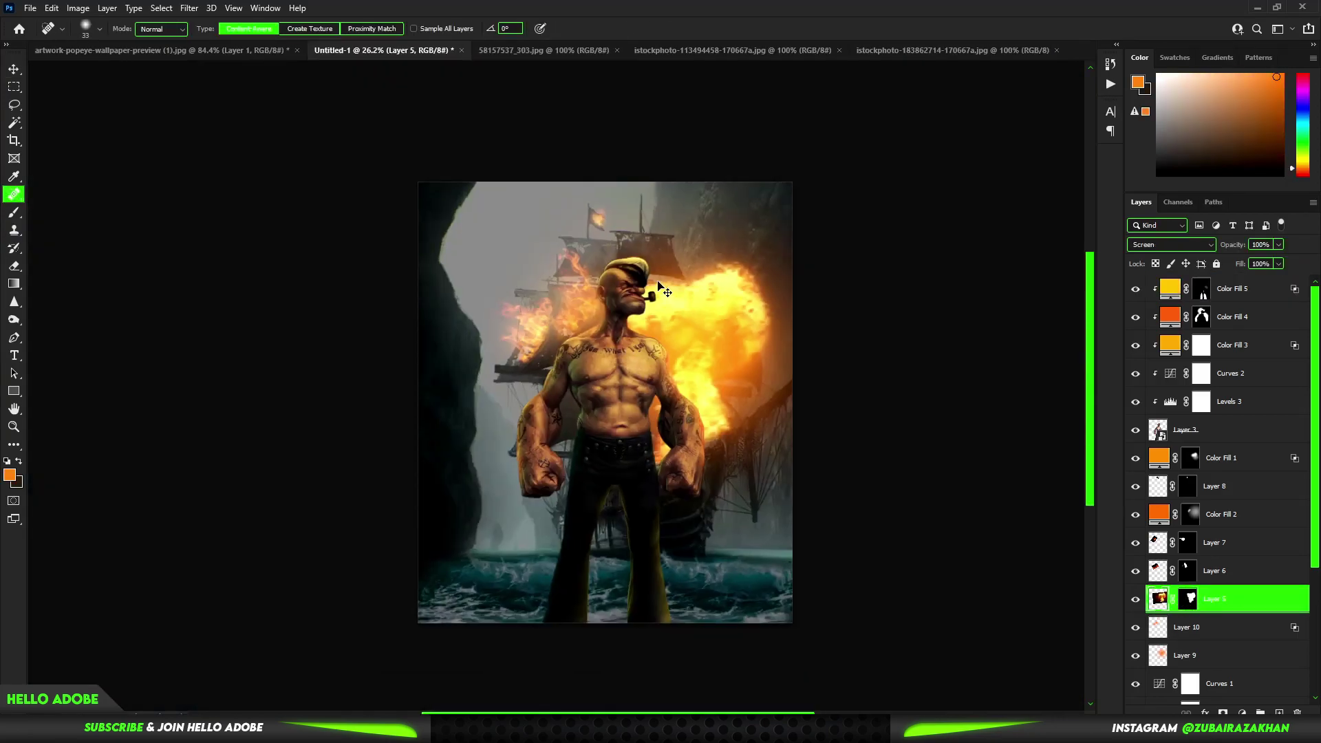
scroll(658, 286, "up", 3)
scroll(659, 286, "down", 3)
scroll(659, 285, "up", 1)
key("v")
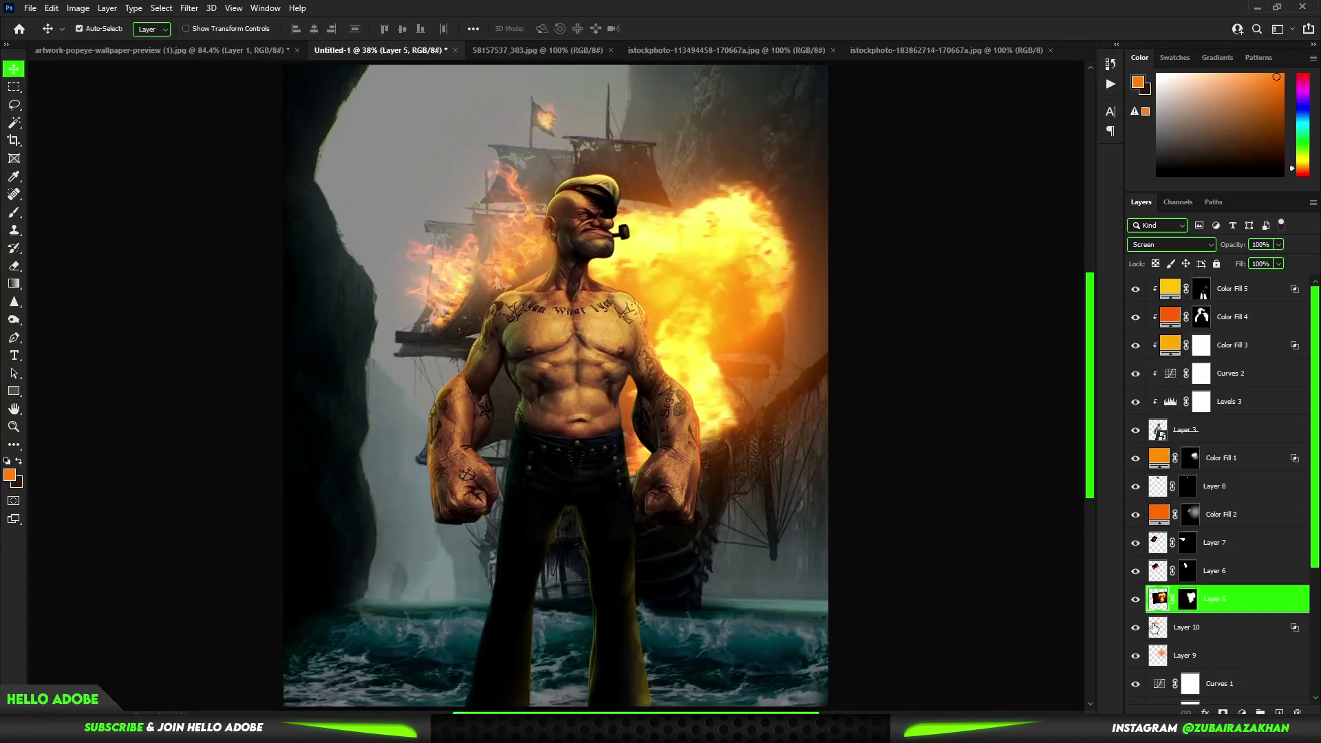
scroll(1156, 627, "down", 5)
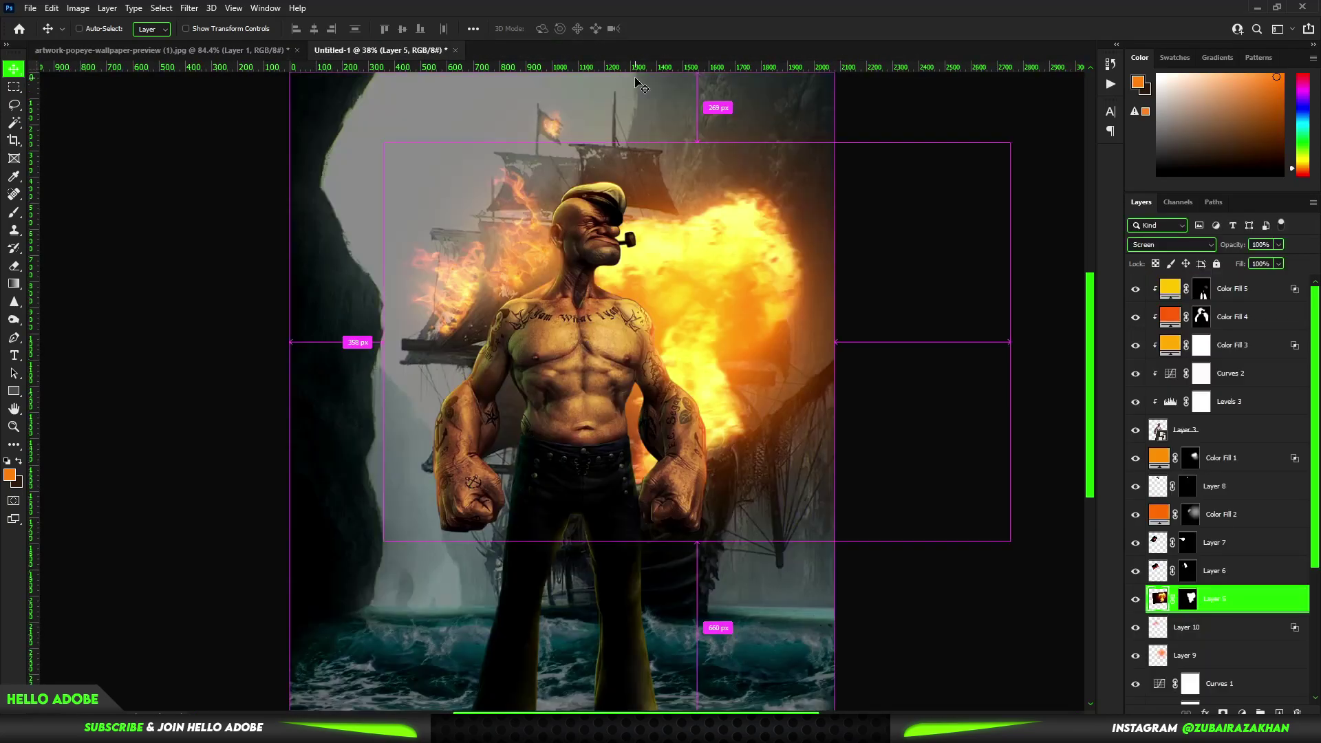
- Open download.jpg and drag the sparks photo into Untitled-1 just above Layer 5
key("ctrl+o")
double_click(422, 196)
left_click_drag(482, 343, 820, 323)
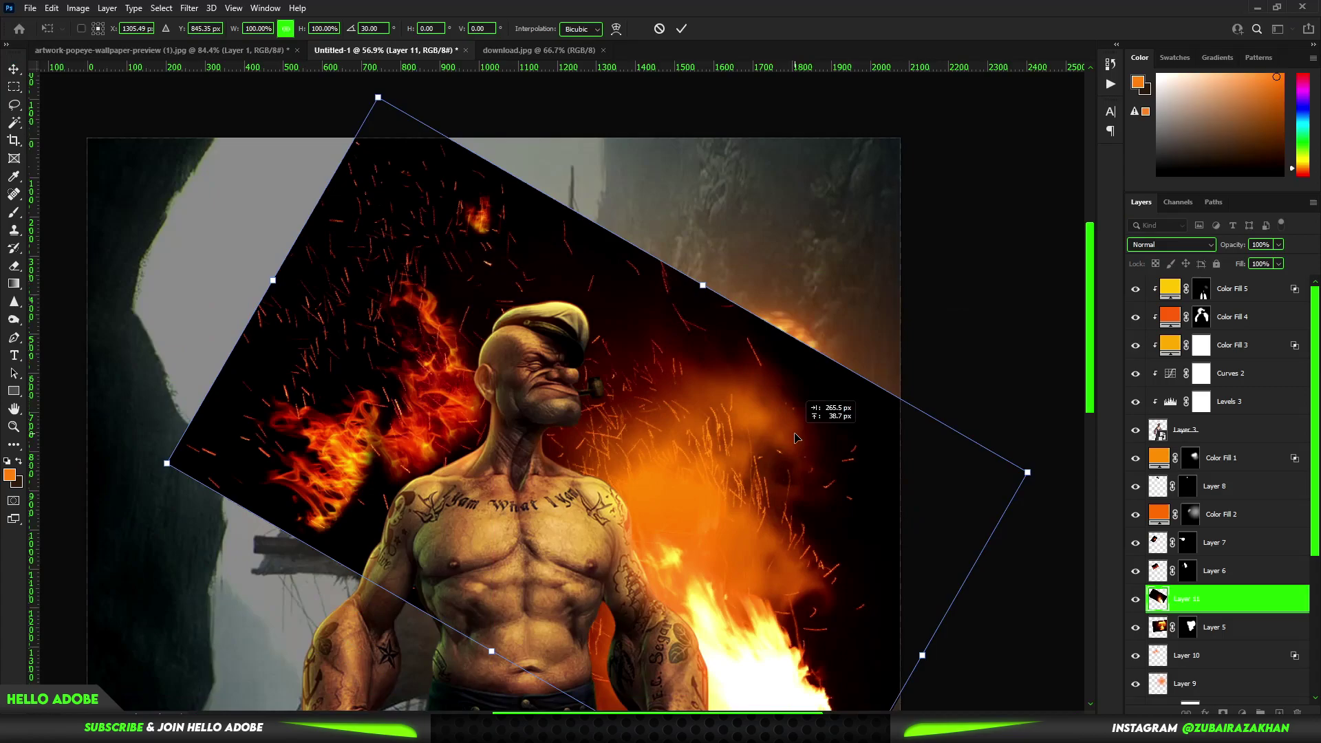
left_click_drag(1214, 627, 1221, 624)
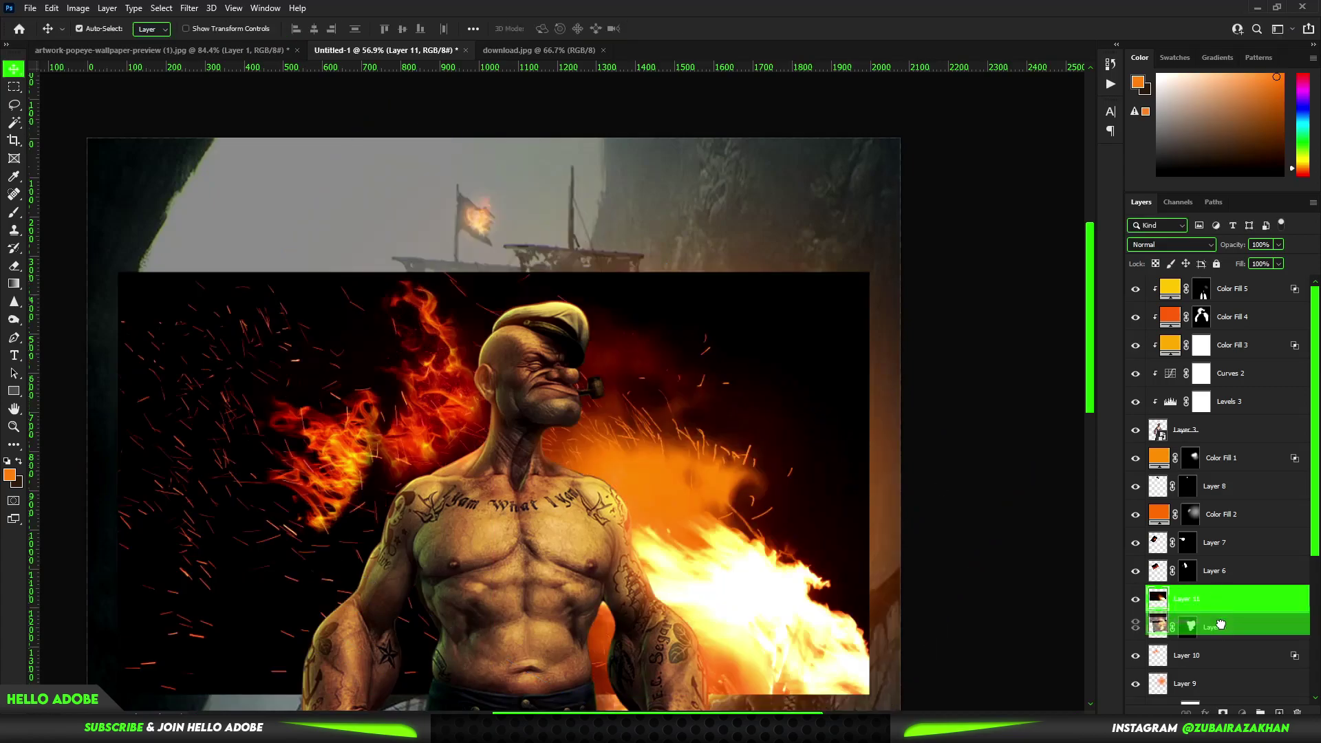
- Rotate the sparks layer 45° into a diamond and scale it down
key("ctrl+t")
left_click_drag(888, 138, 894, 358)
key("ctrl+minus")
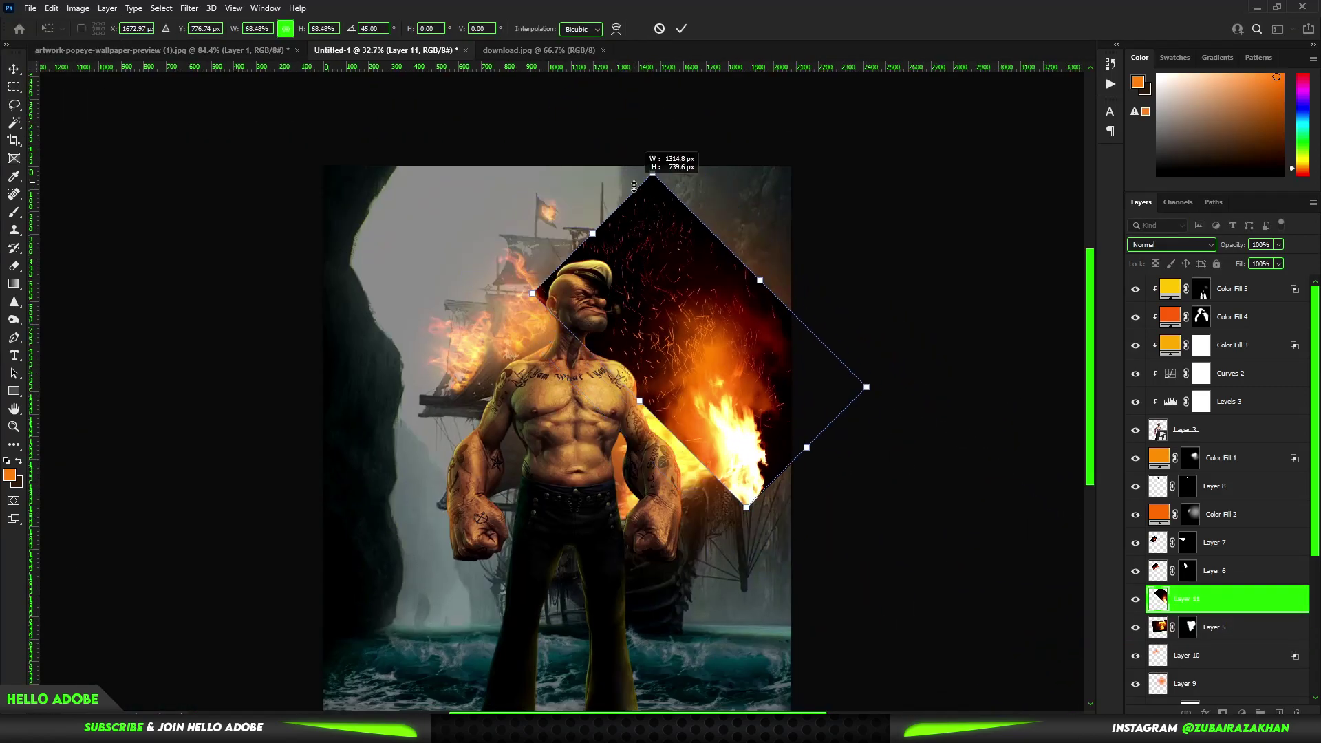
left_click_drag(659, 167, 666, 200)
key("Return")
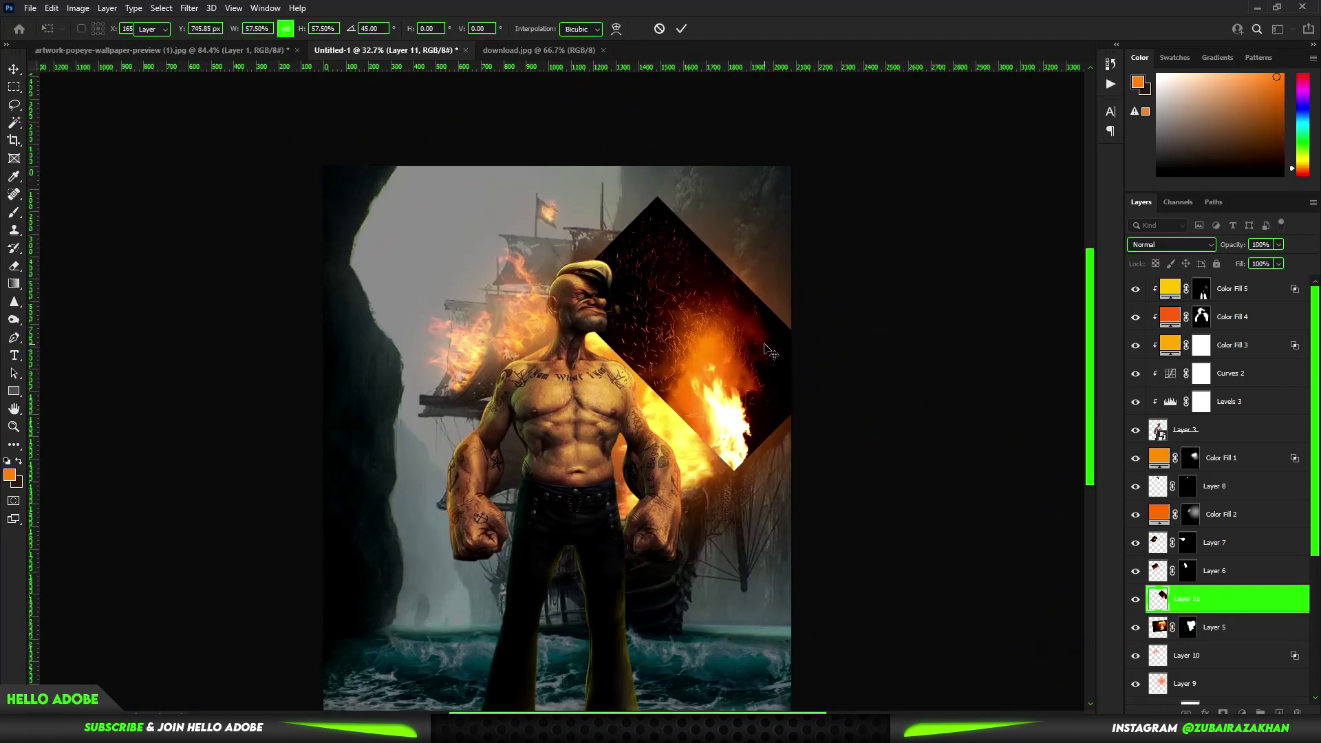
- Blend the sparks layer in Screen, hide it with a black mask, and paint sparks in above the explosion
key("shift+plus")
key("shift+plus")
key("shift+plus")
key("shift+plus")
key("shift+plus")
scroll(619, 344, "up", 3)
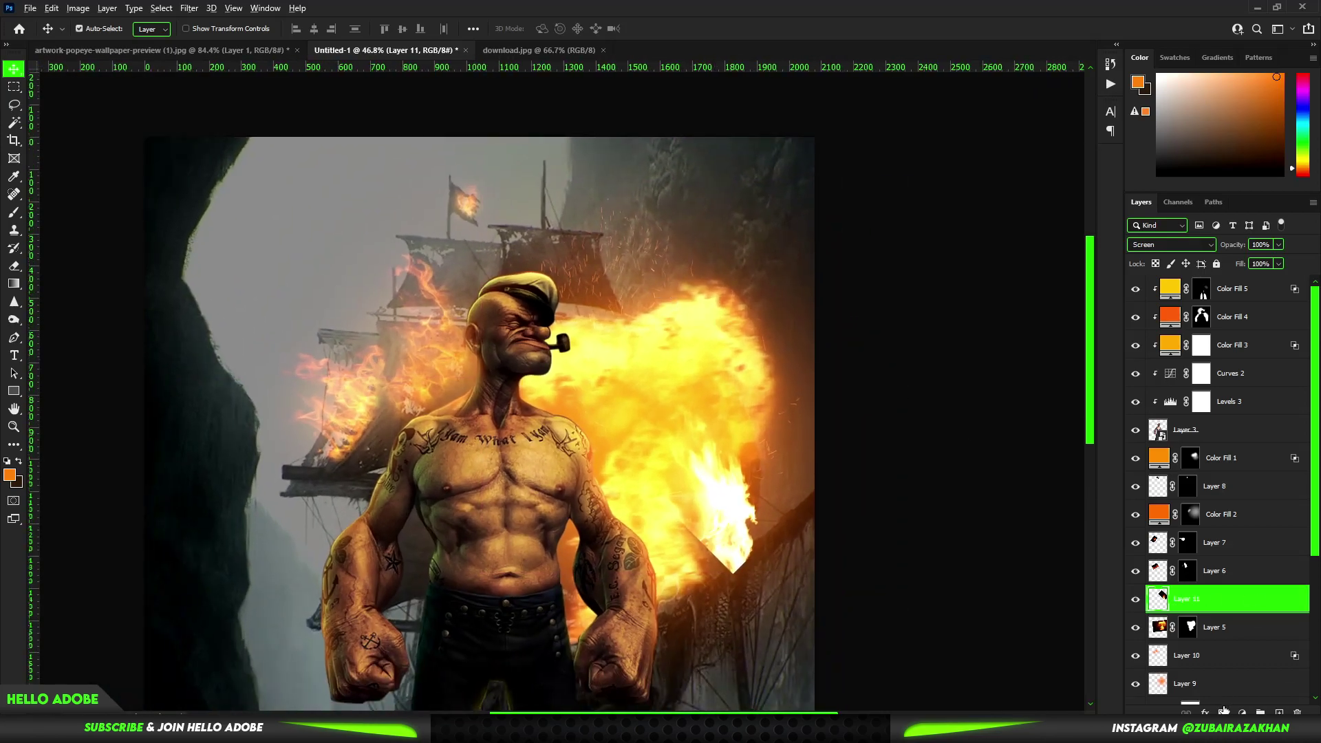
key("b")
key("d")
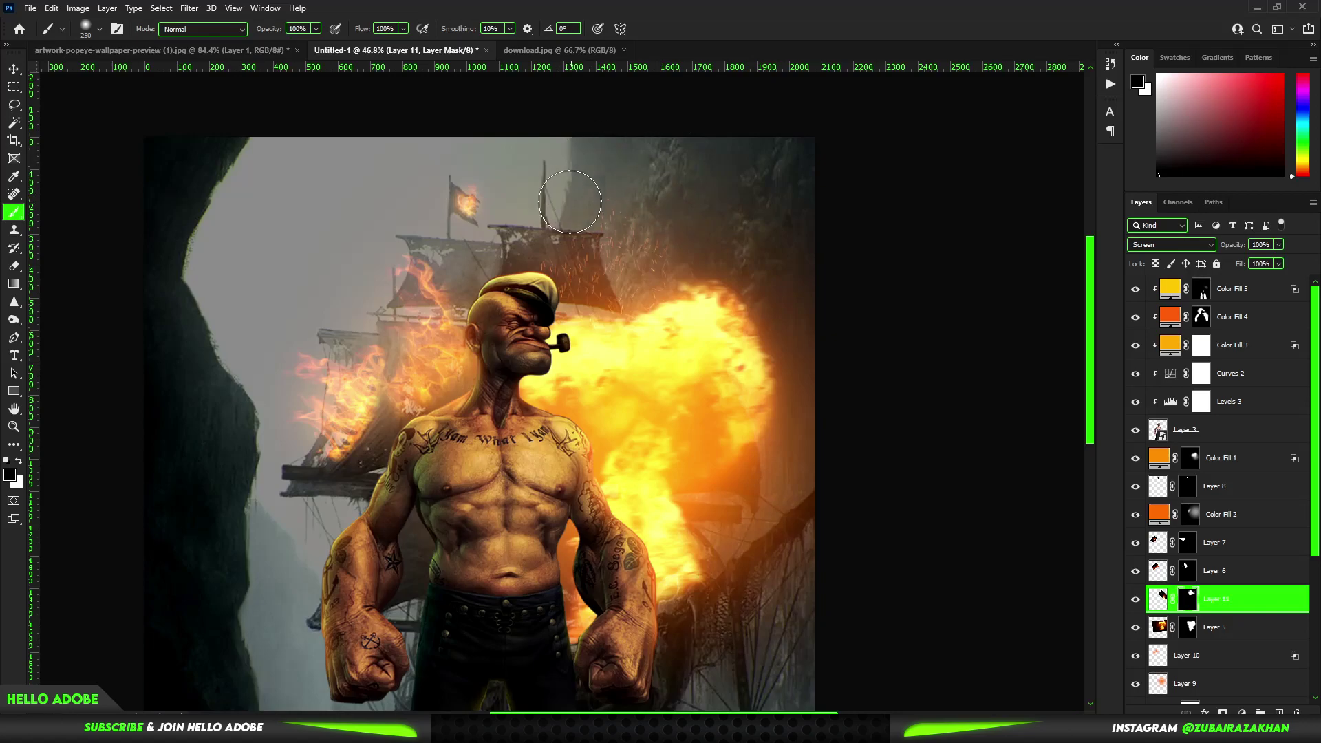
scroll(575, 376, "up", 1)
key("ctrl+bracketleft")
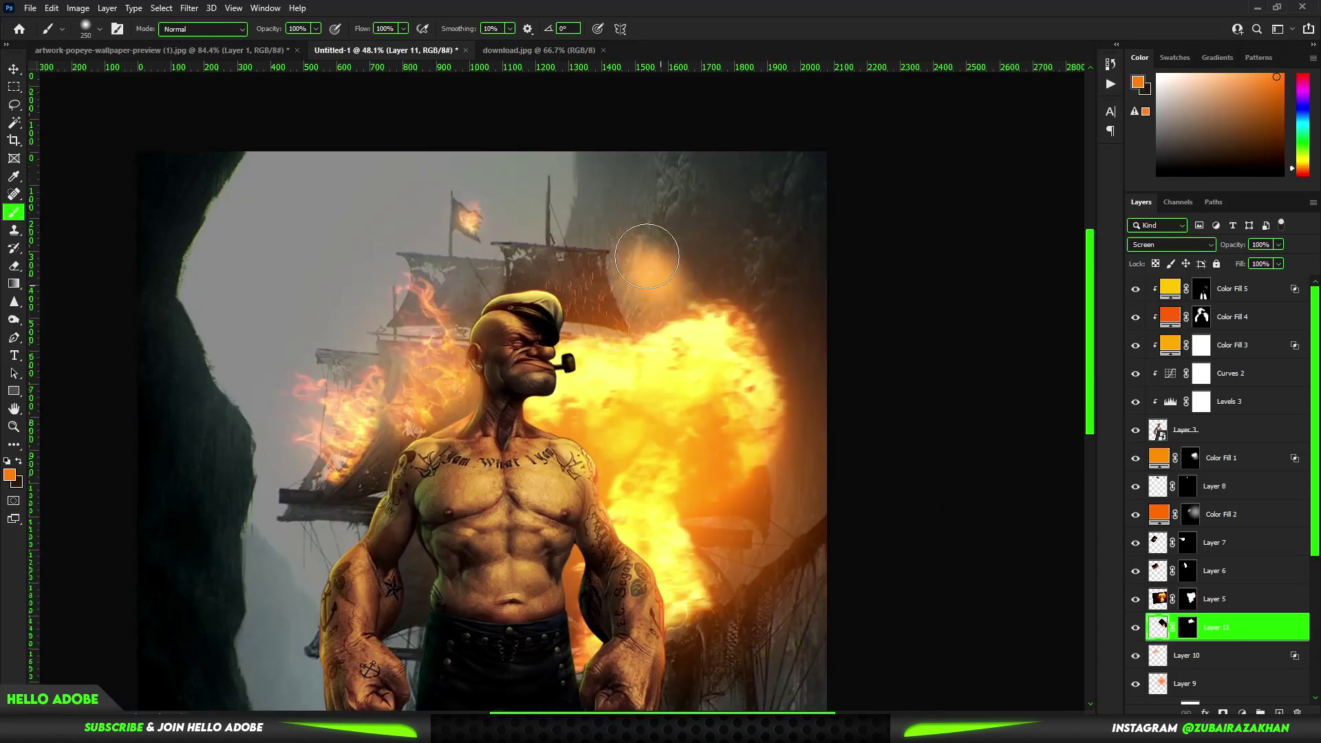
left_click_drag(728, 342, 779, 380)
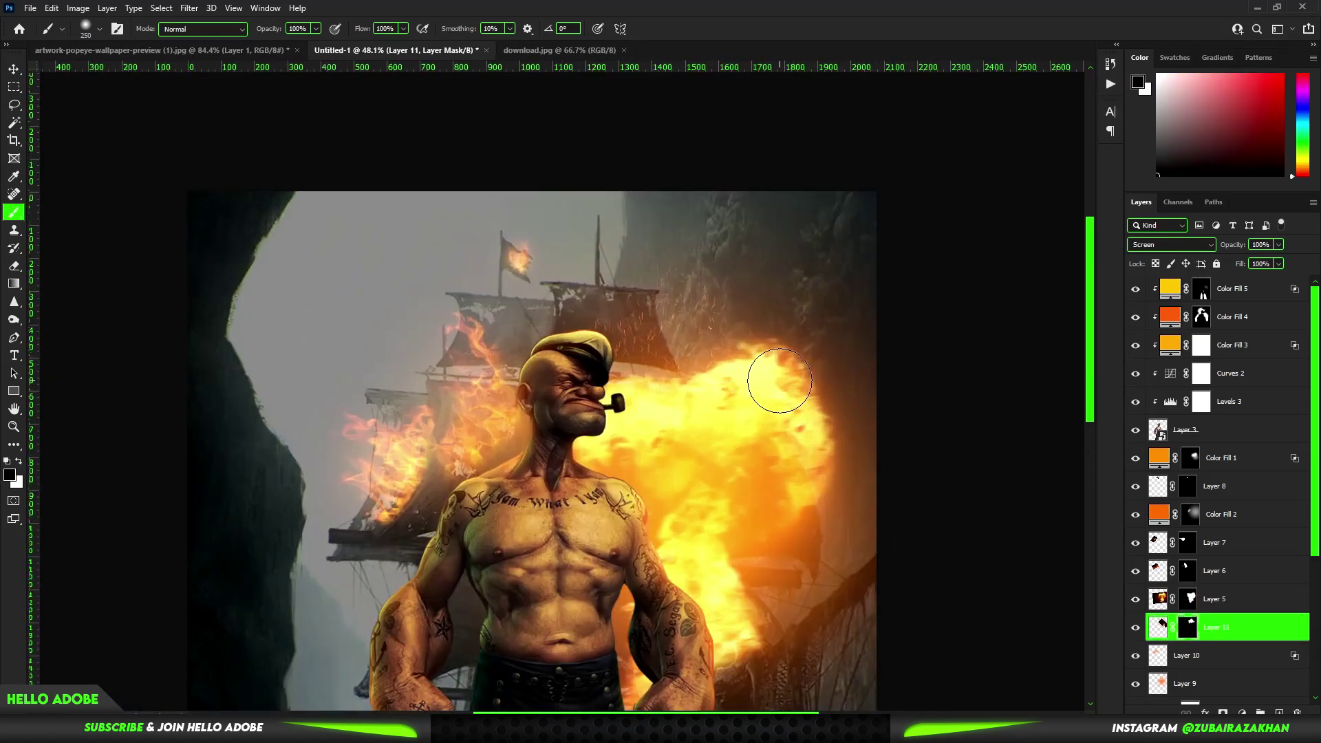
- Browse the Filter menu to the Blur filters
left_click(639, 350)
left_click(189, 7)
left_click(153, 17)
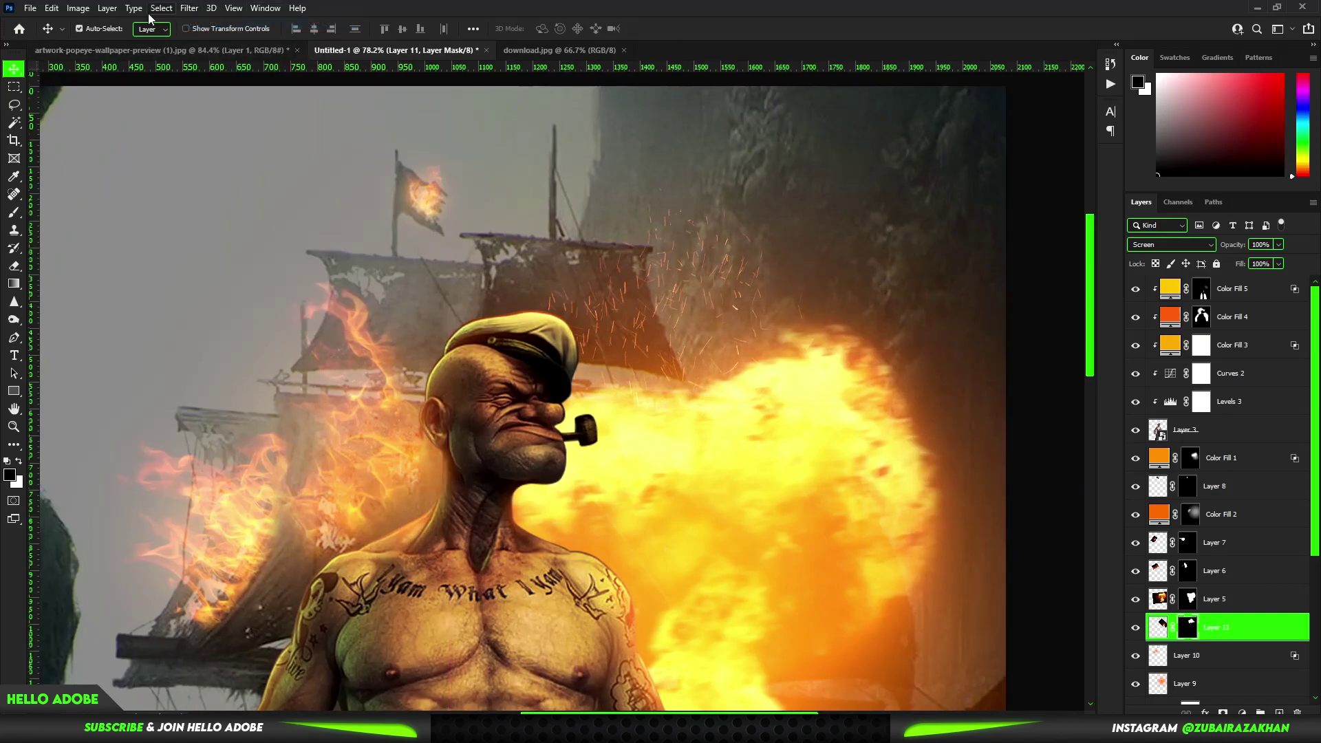
left_click(190, 8)
left_click(397, 235)
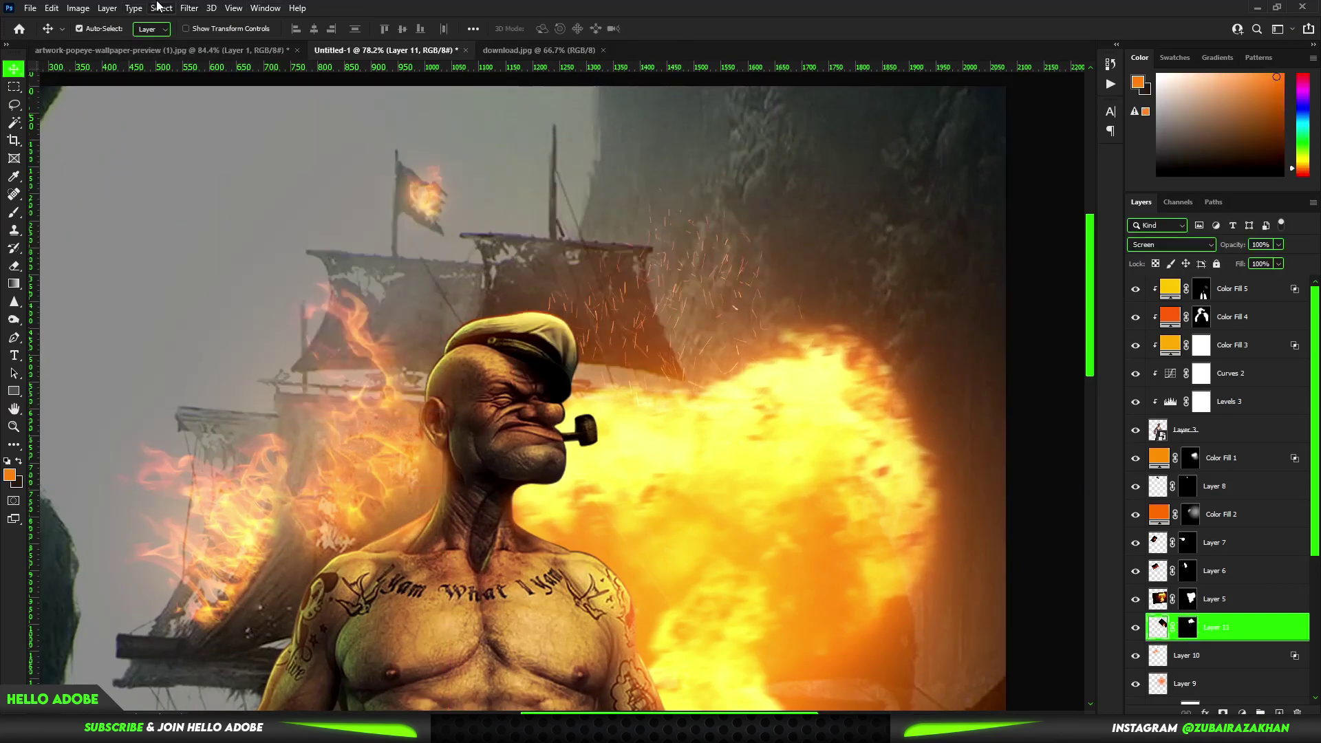
- Soften Layer 11 with Gaussian Blur and a directional Motion Blur, then select the original glow layer
left_click(400, 248)
left_click(1224, 73)
left_click(189, 8)
left_click(397, 236)
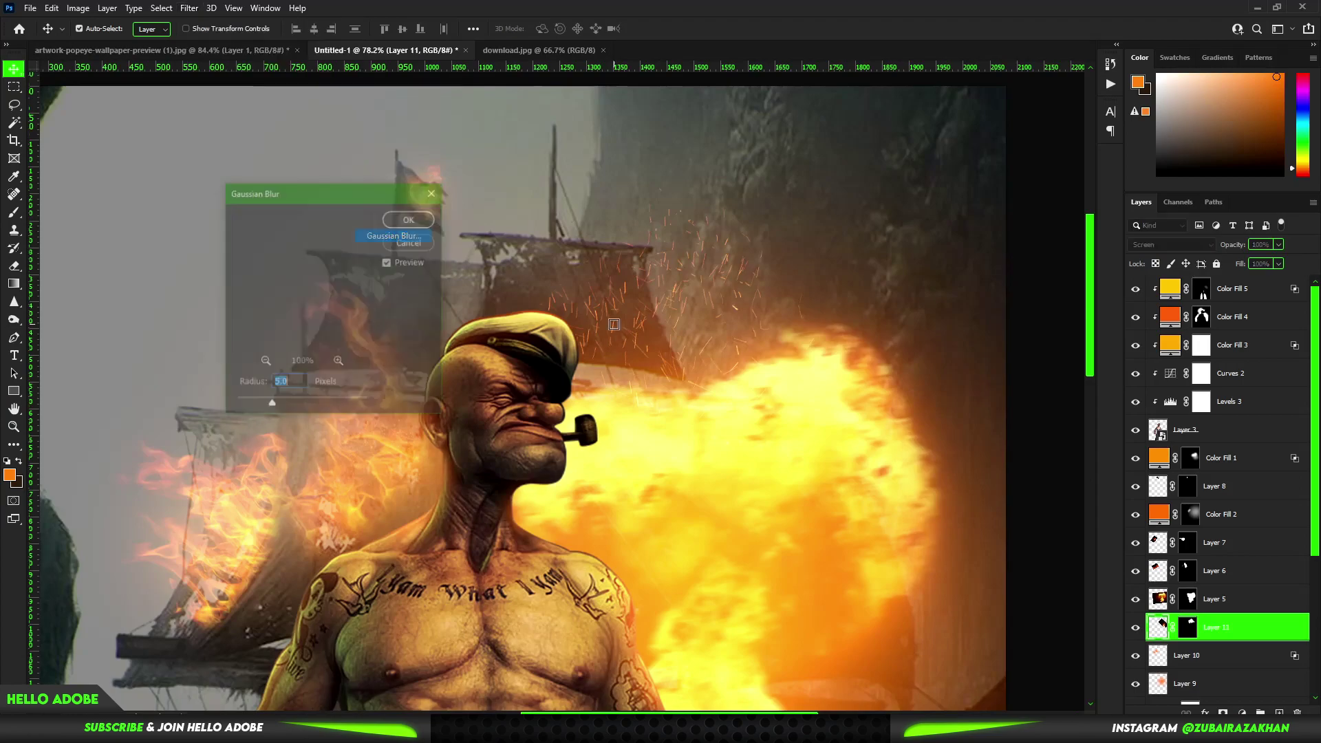
left_click(411, 242)
left_click(190, 8)
left_click(398, 267)
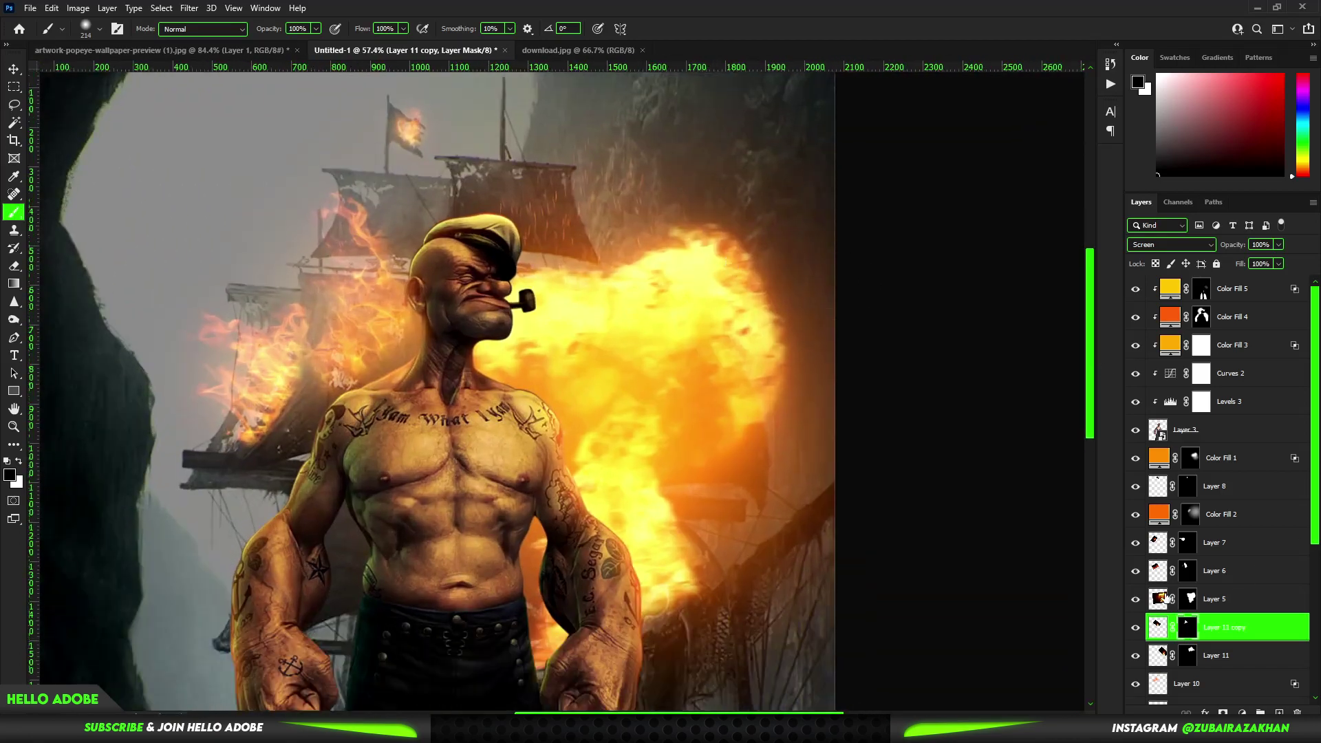
left_click(1242, 657)
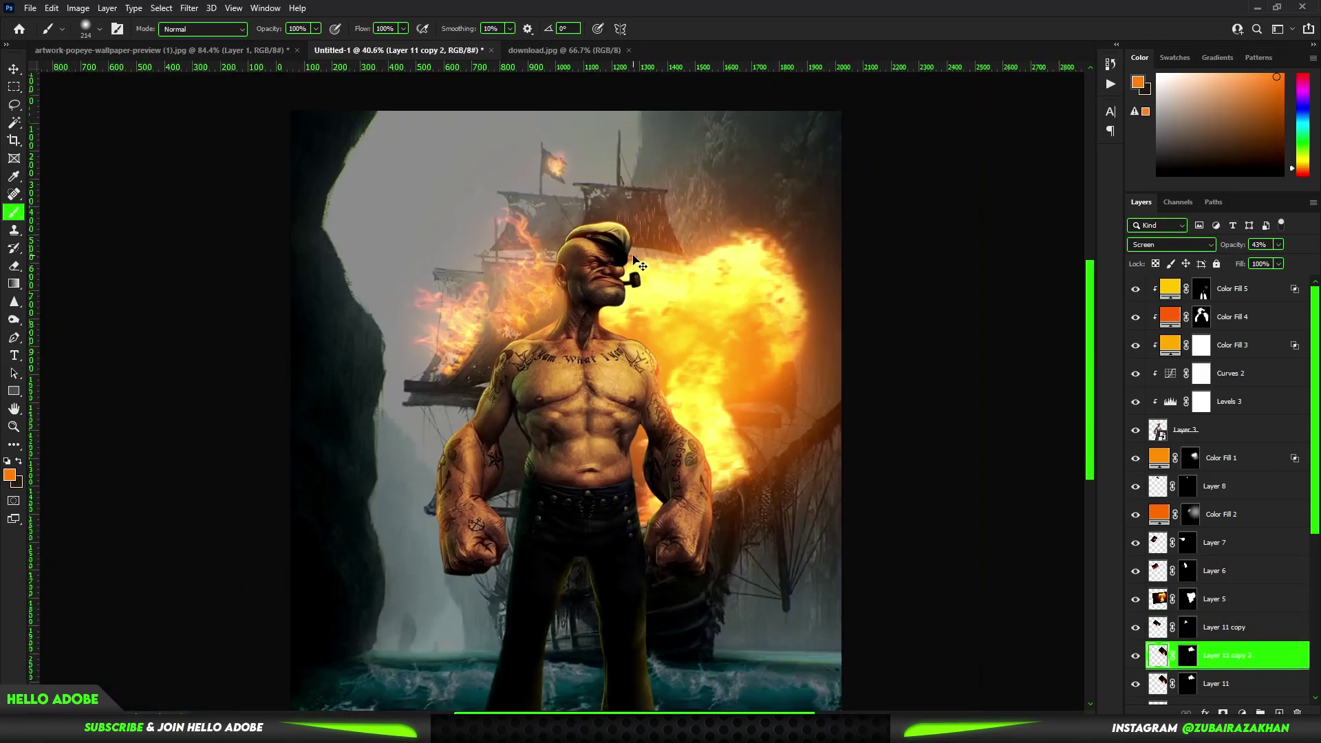
scroll(414, 227, "down", 3)
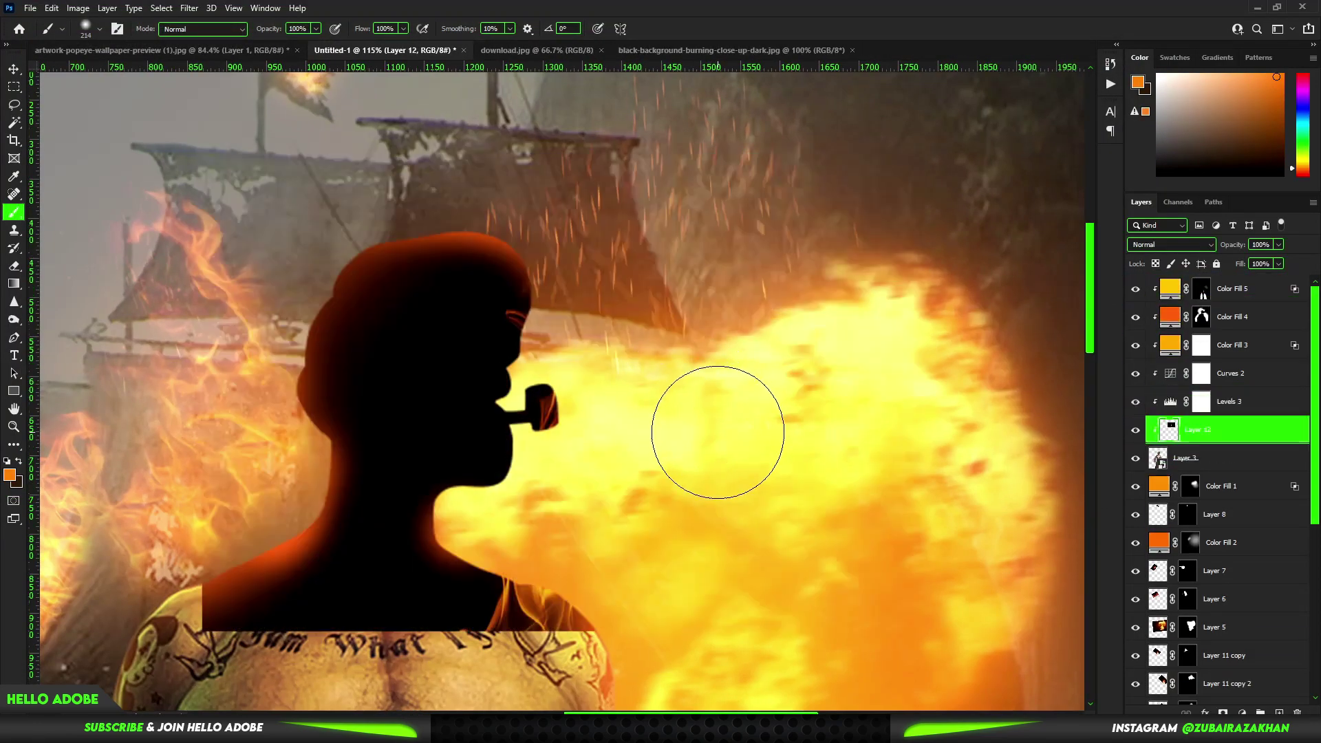
- Screen-blend the flame layer, shrink it around Popeye's pipe, and set a smaller white-on-black brush
key("alt+shift+s")
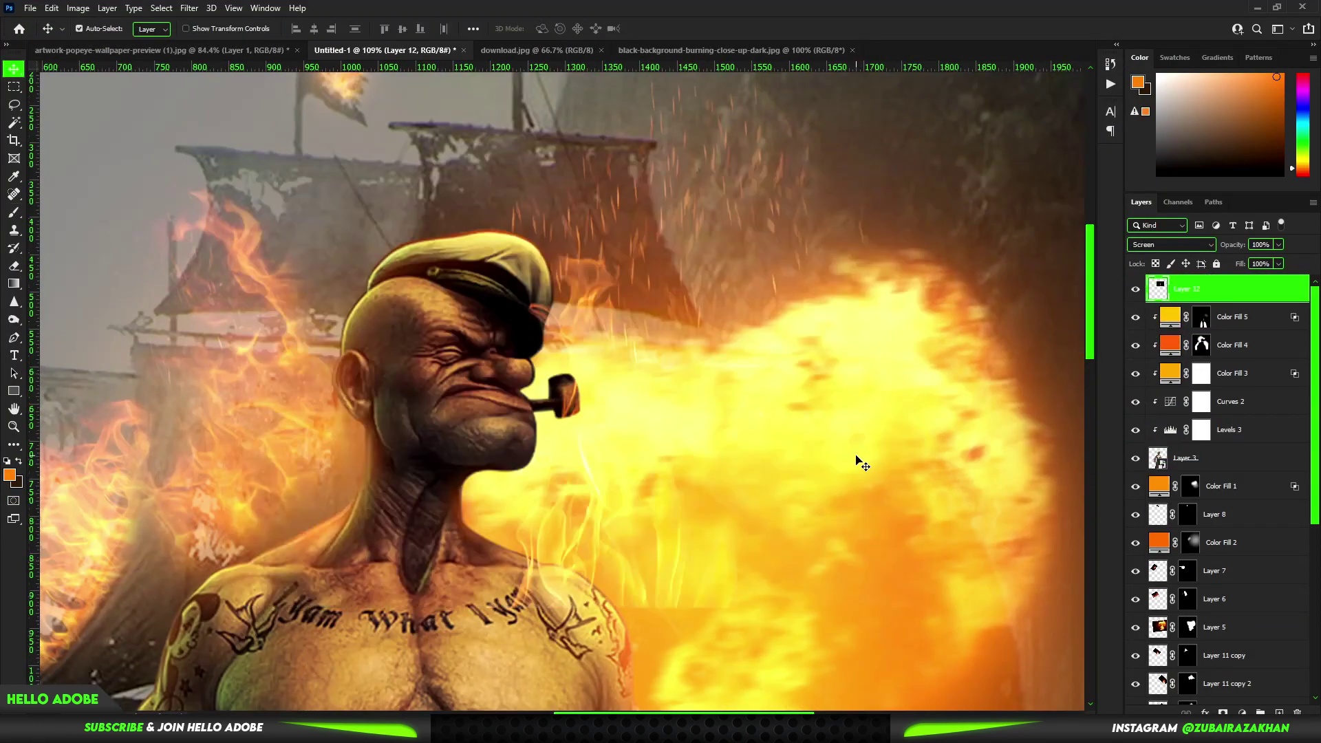
left_click_drag(921, 154, 615, 323)
scroll(618, 338, "up", 3)
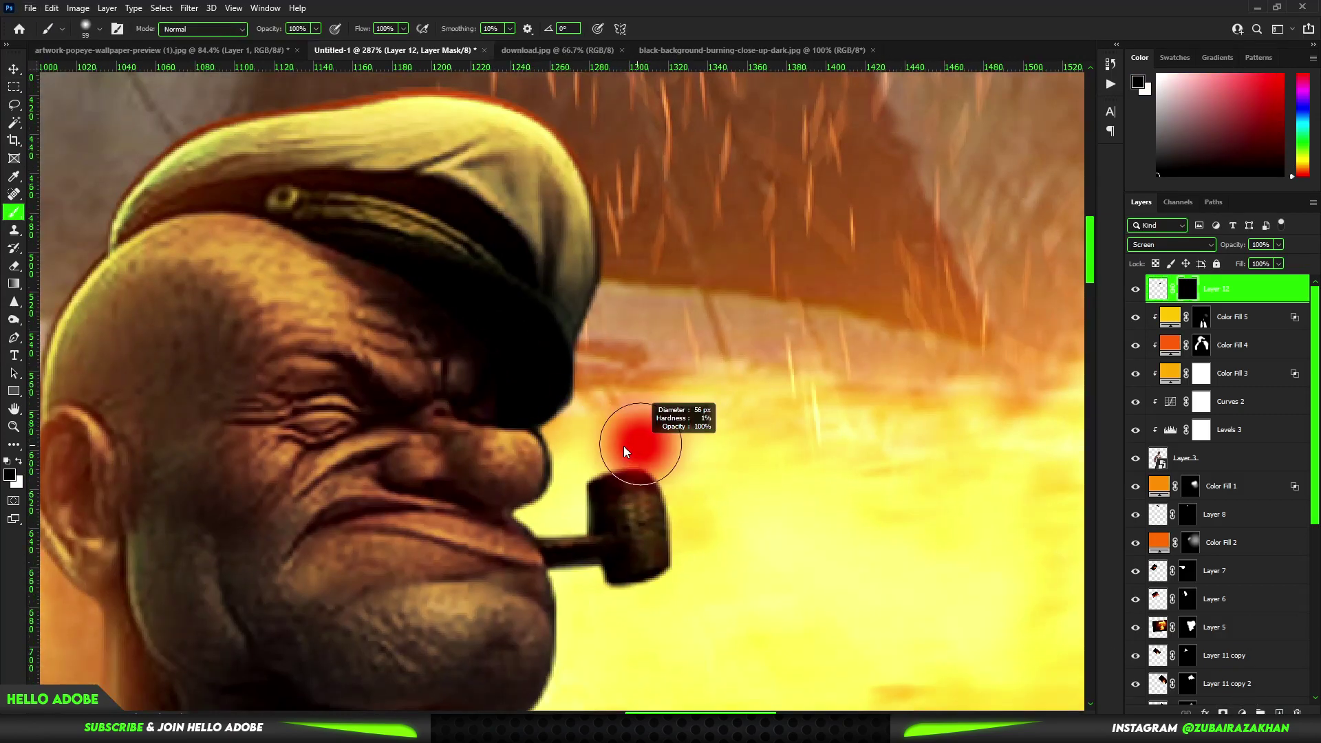
left_click_drag(625, 452, 609, 443)
key("x")
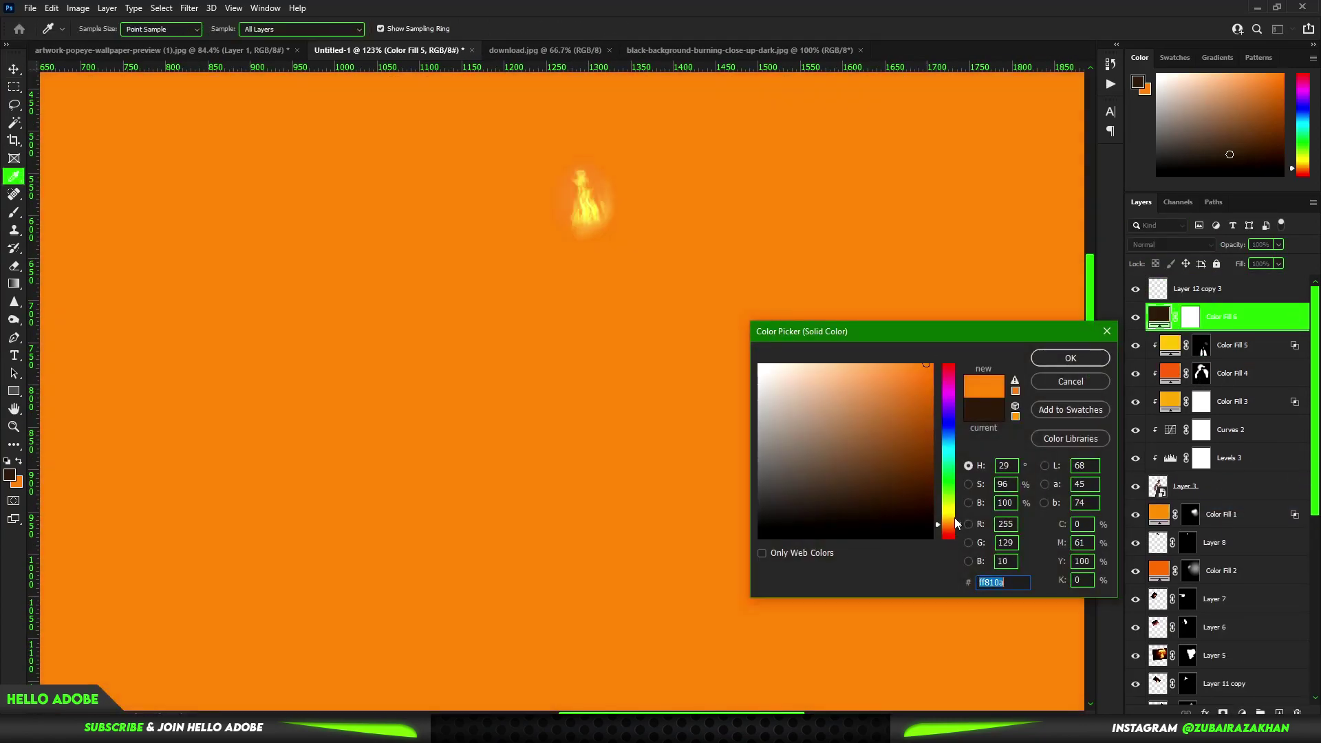
- Set Color Fill 6 to Screen and limit it to brighter tones with the Underlying Layer Blend If slider
key("shift+plus")
key("shift+plus")
key("shift+plus")
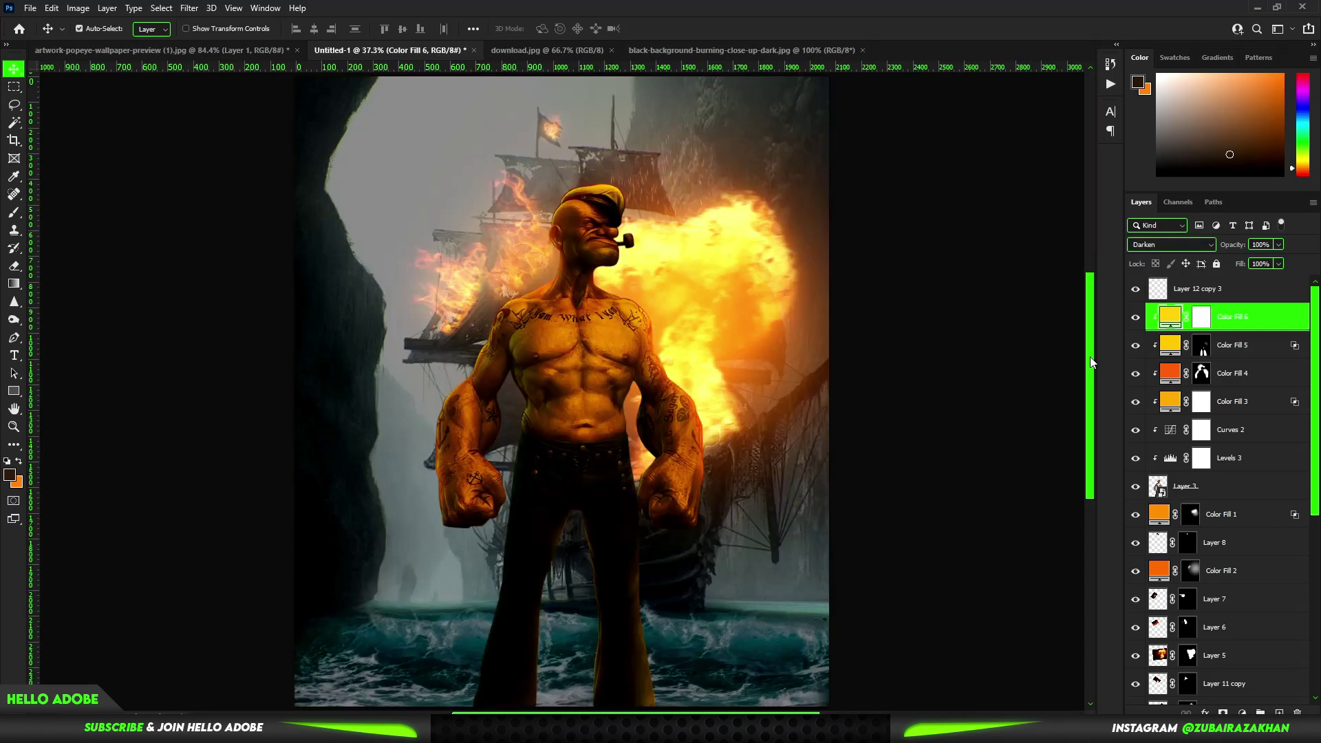
key("shift+plus")
key("shift+plus")
key("shift+plus")
key("shift+plus")
key("shift+plus")
double_click(1242, 325)
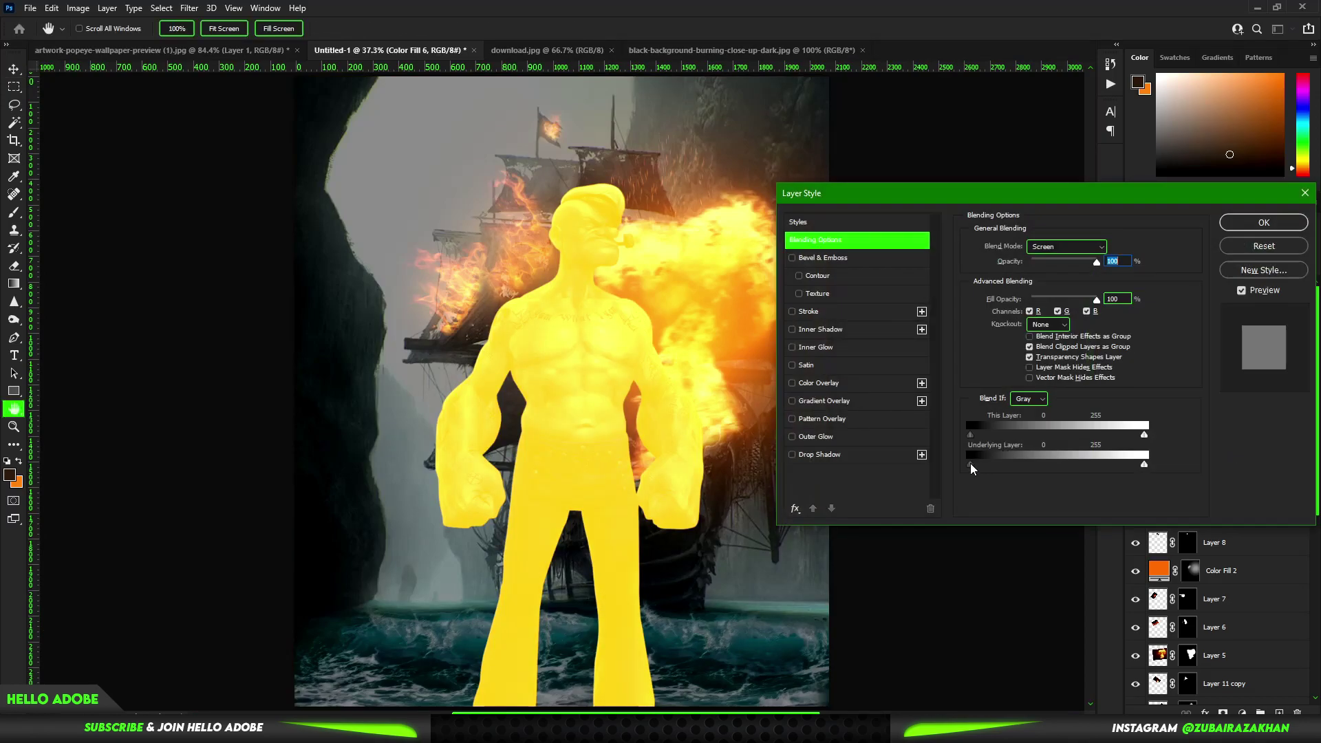
left_click_drag(969, 464, 1075, 459)
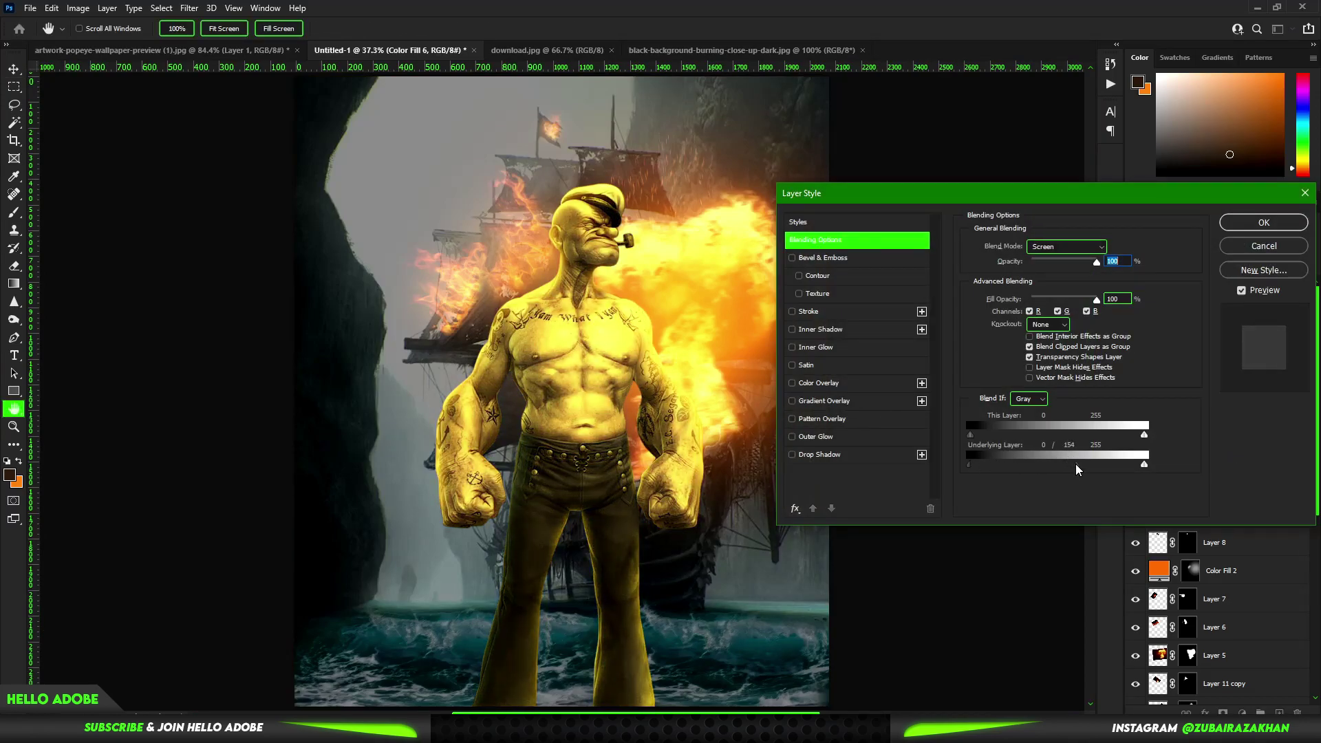
key("Return")
left_click(631, 258, "ctrl")
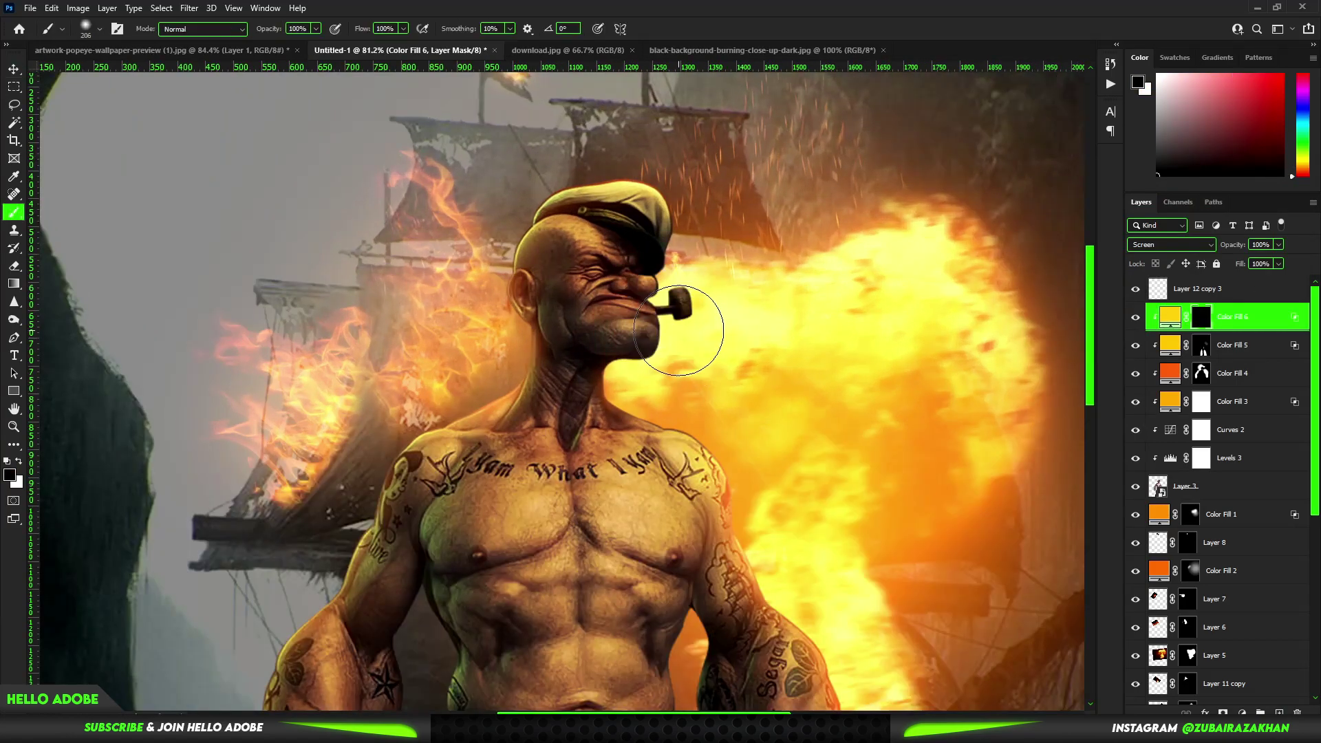
- Toggle Color Fill 6 off to compare the warm glow around the pipe
scroll(693, 271, "up", 3)
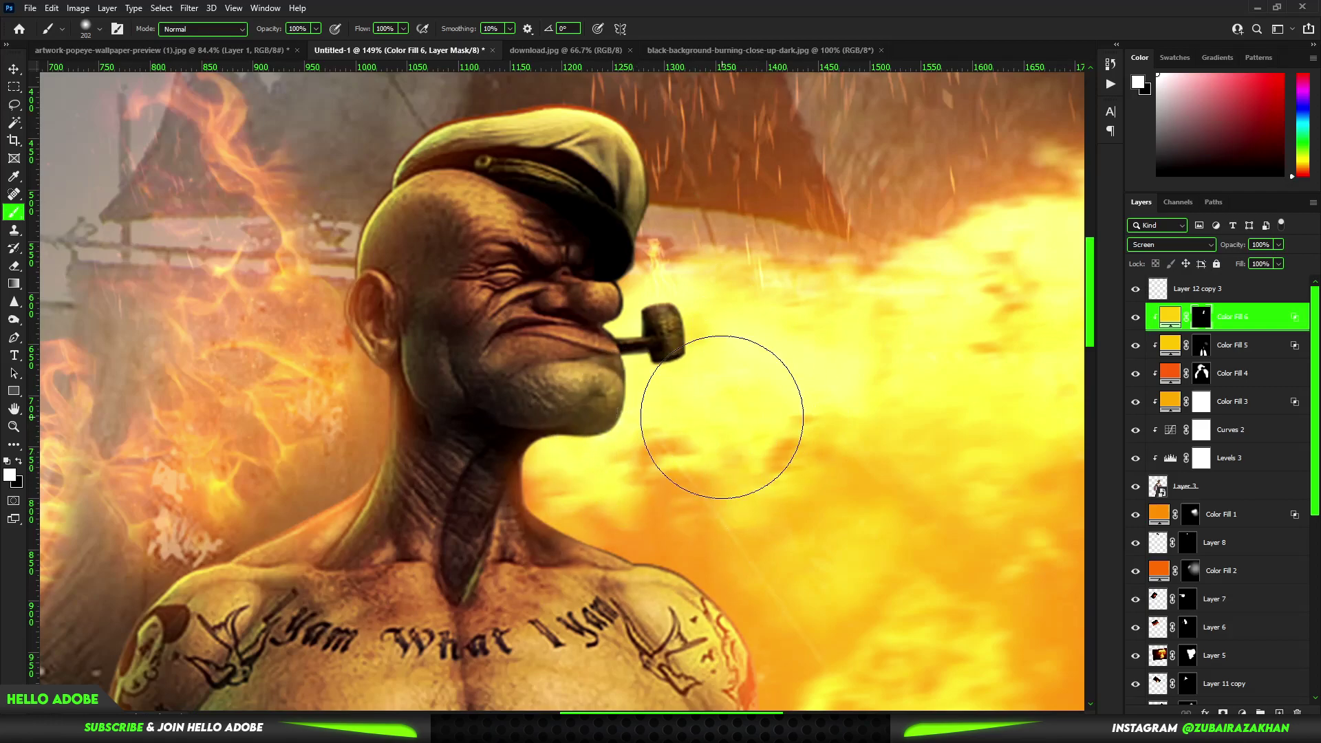
scroll(649, 448, "down", 2)
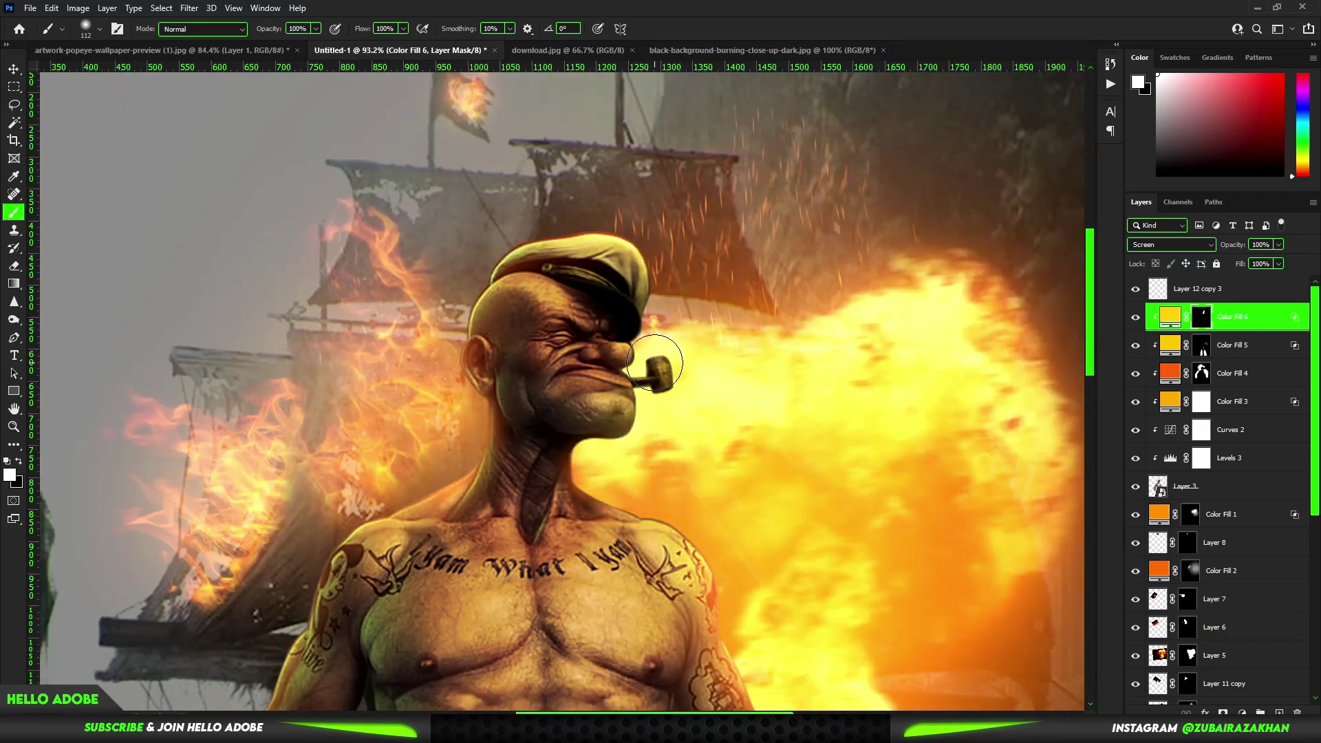
scroll(674, 336, "up", 1)
scroll(675, 405, "down", 3)
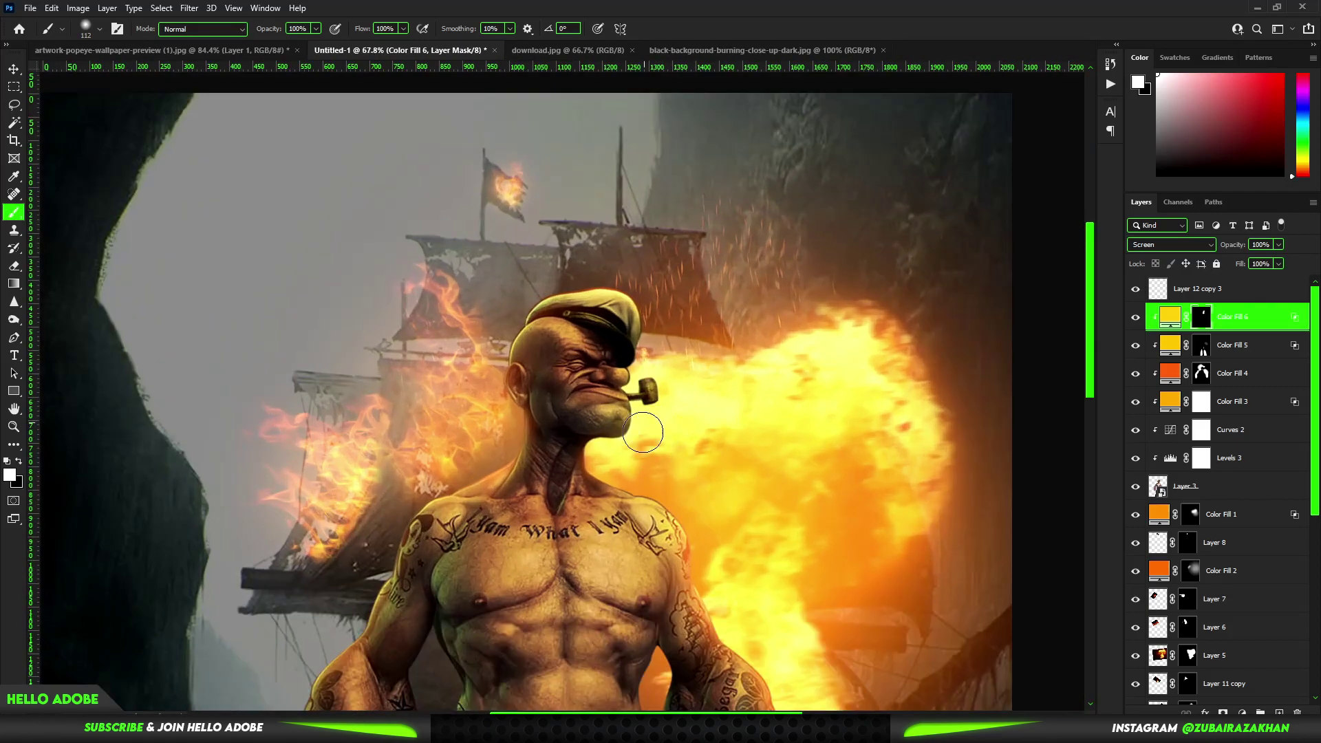
left_click(1135, 317)
scroll(681, 410, "down", 3)
scroll(682, 410, "up", 3)
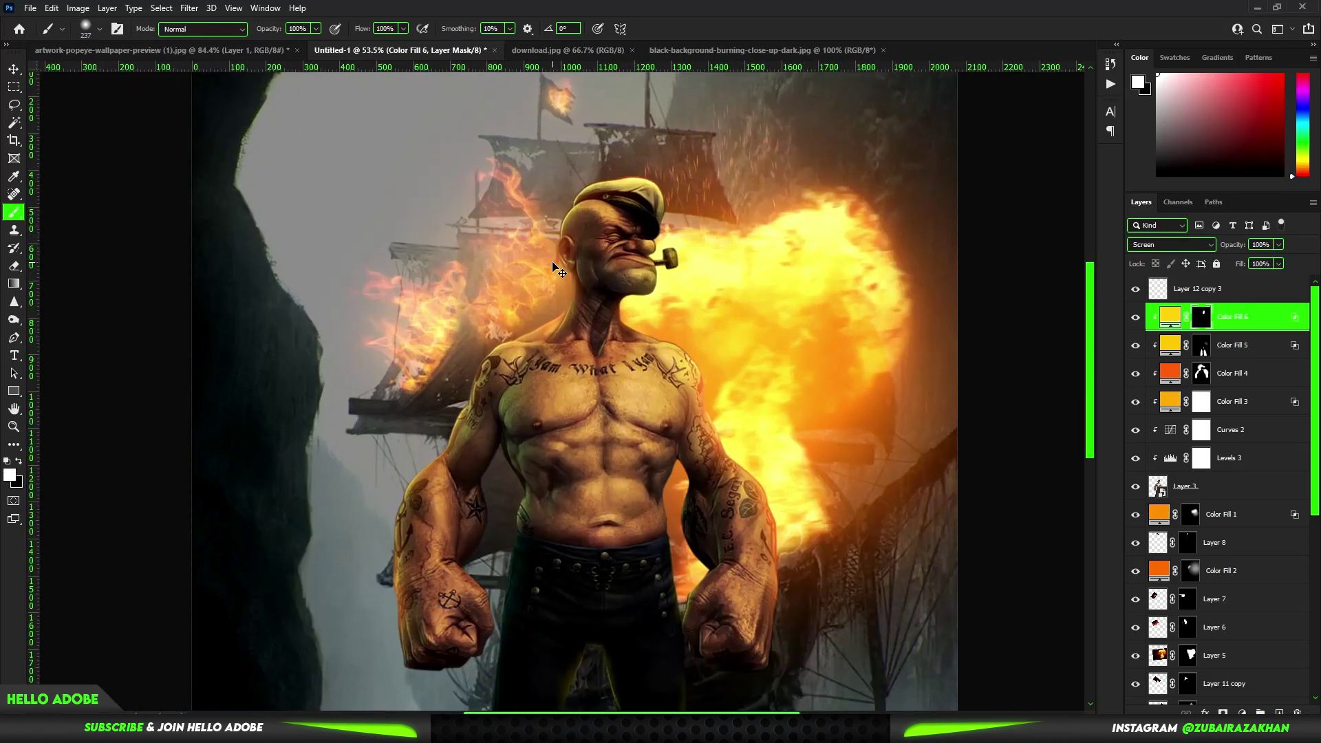
key("v")
scroll(684, 412, "down", 1)
scroll(688, 416, "down", 1)
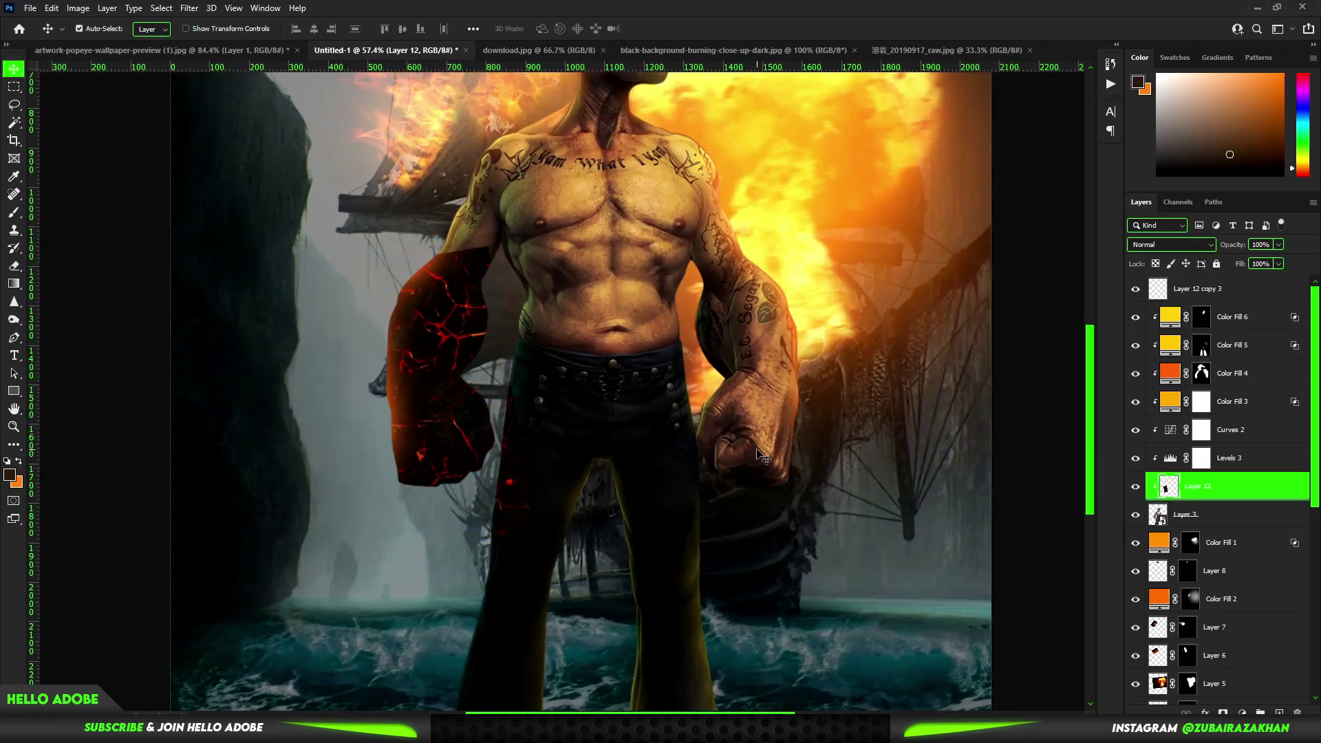
- Cycle the lava texture's blend mode through Lighten and Vivid Light
key("shift+plus")
key("shift+plus")
key("shift+plus")
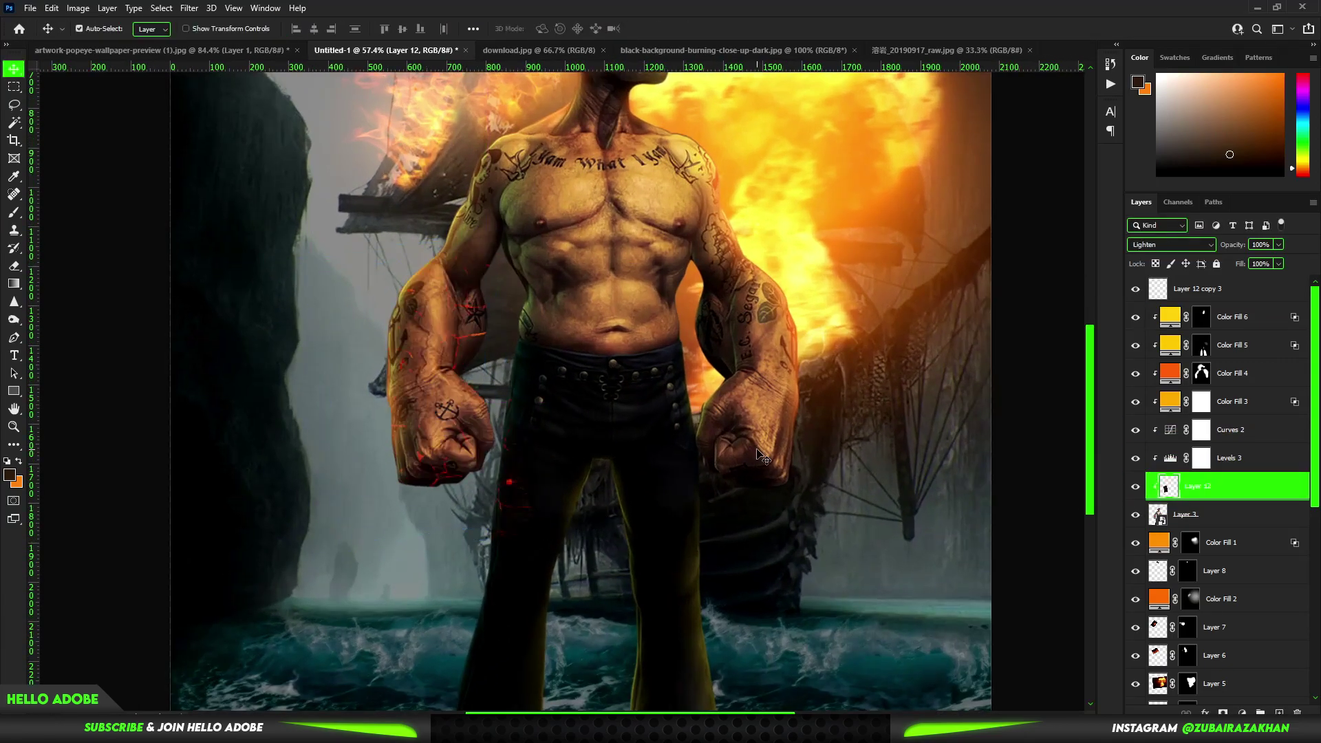
key("shift+plus")
key("shift+plus")
key("shift+plus")
key("shift+plus")
key("shift+plus")
key("shift+plus")
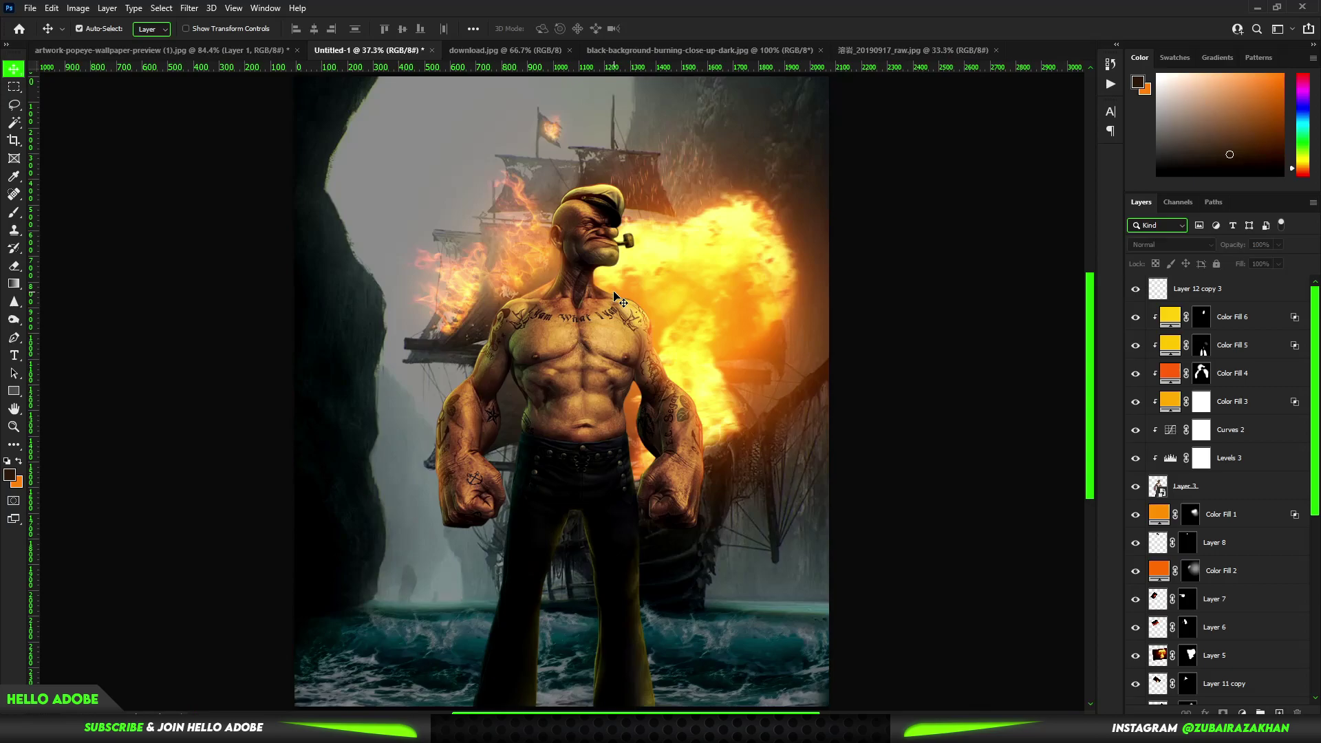
- On a new layer, paint near-white smoke haze over the left rock with a large smoke brush
key("b")
key("ctrl+shift+alt+n")
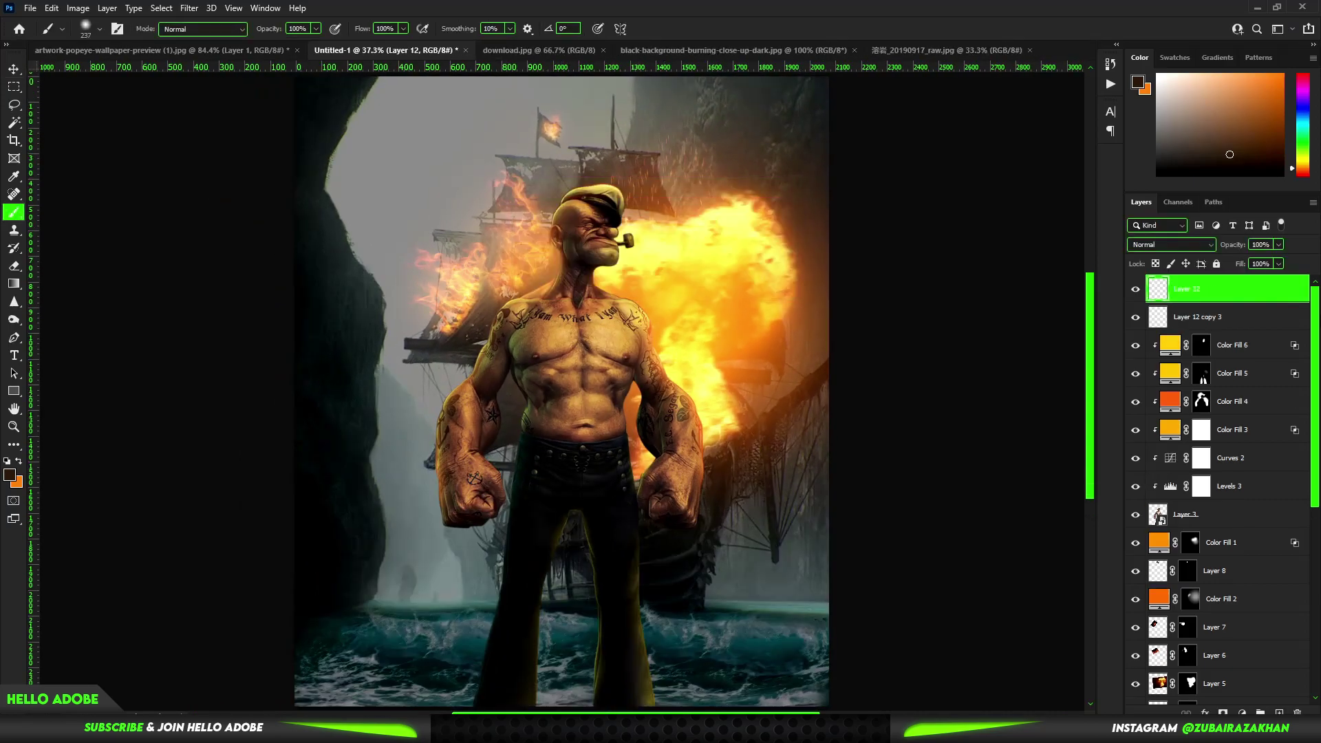
right_click(733, 340)
left_click_drag(1032, 493, 1062, 620)
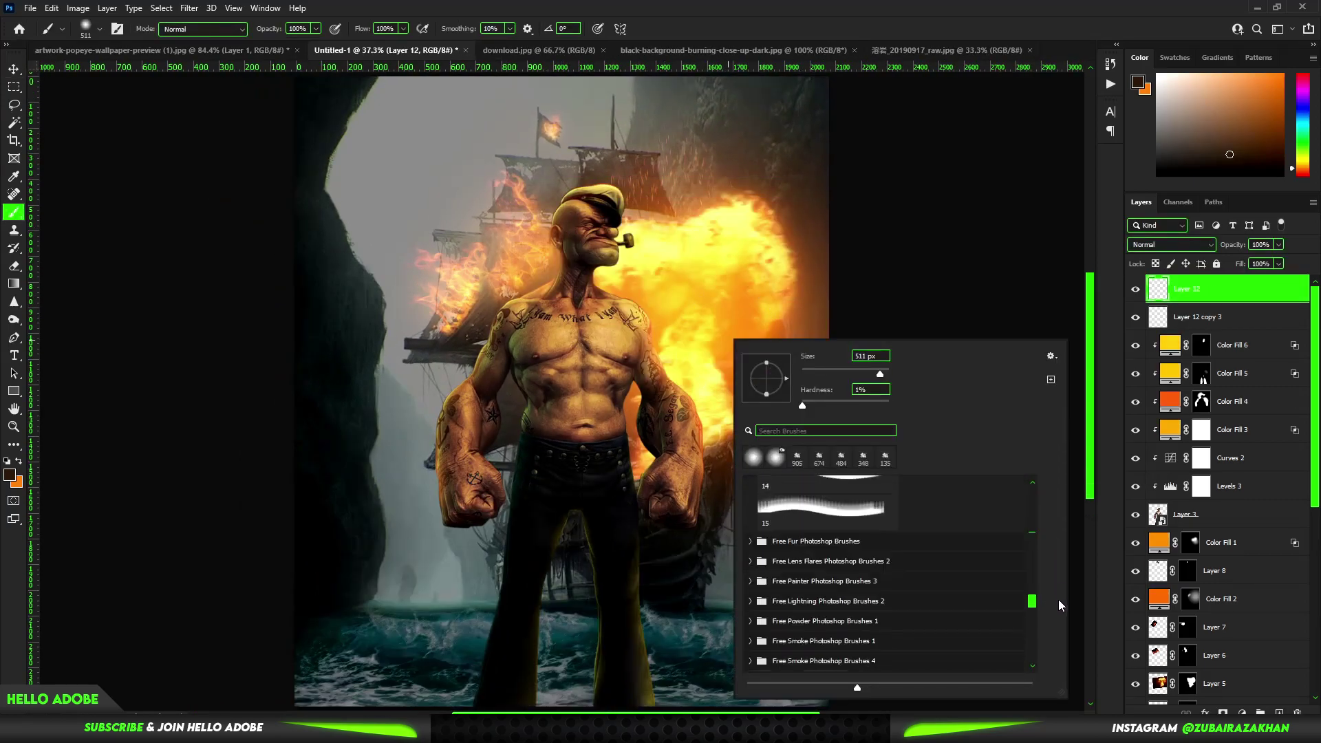
key("Escape")
left_click_drag(584, 361, 598, 361)
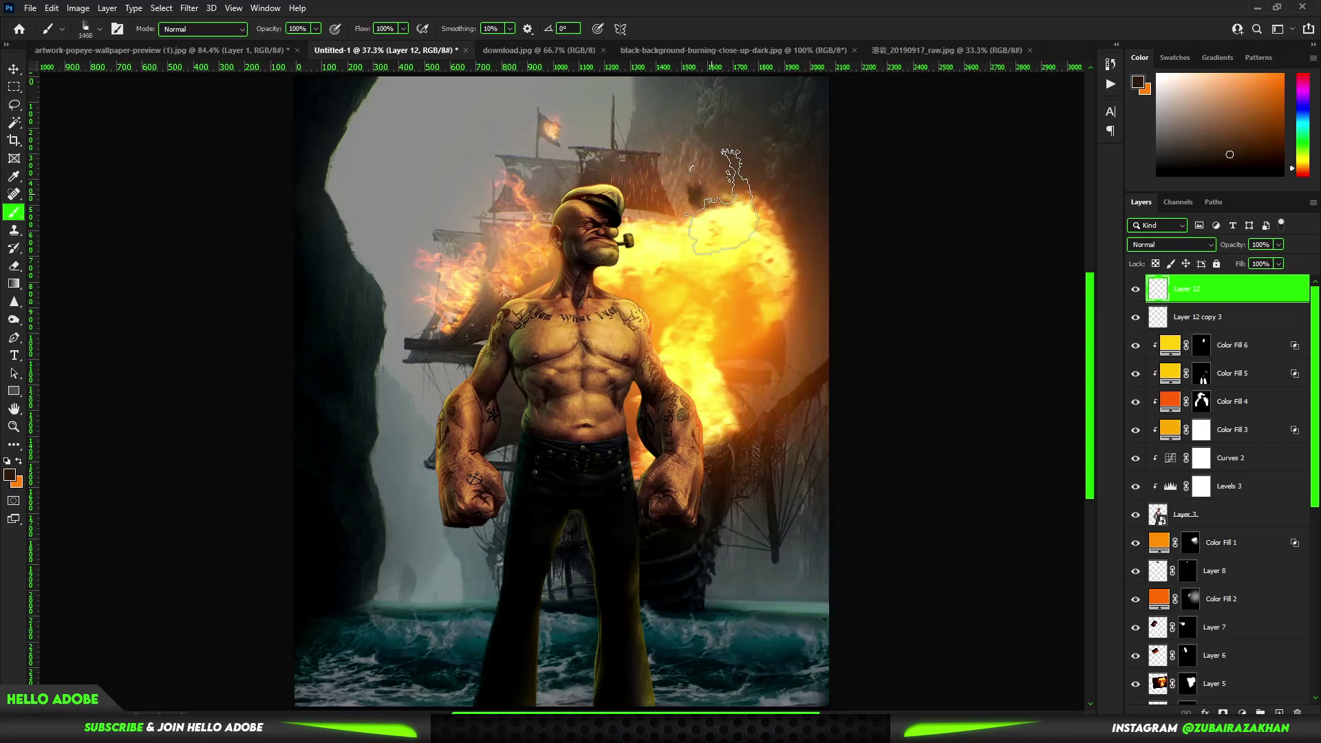
left_click(703, 221, "alt")
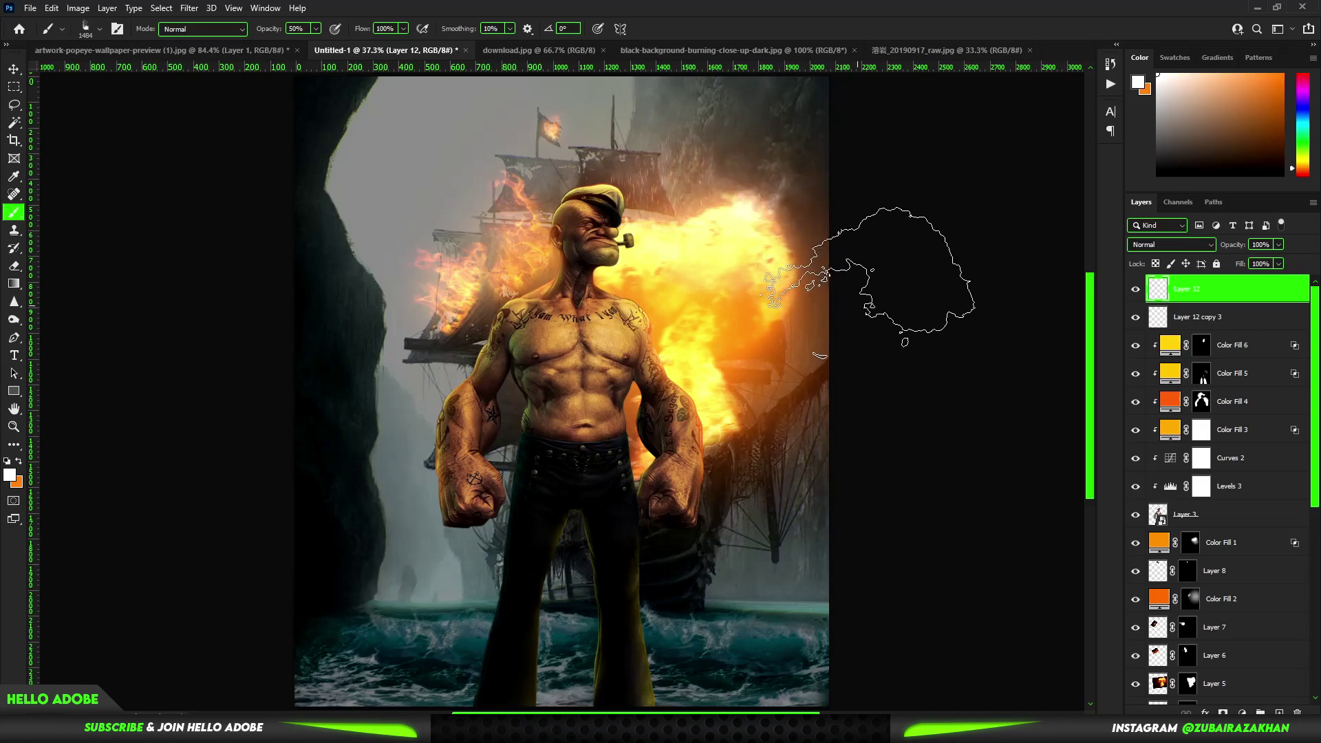
key("bracketleft")
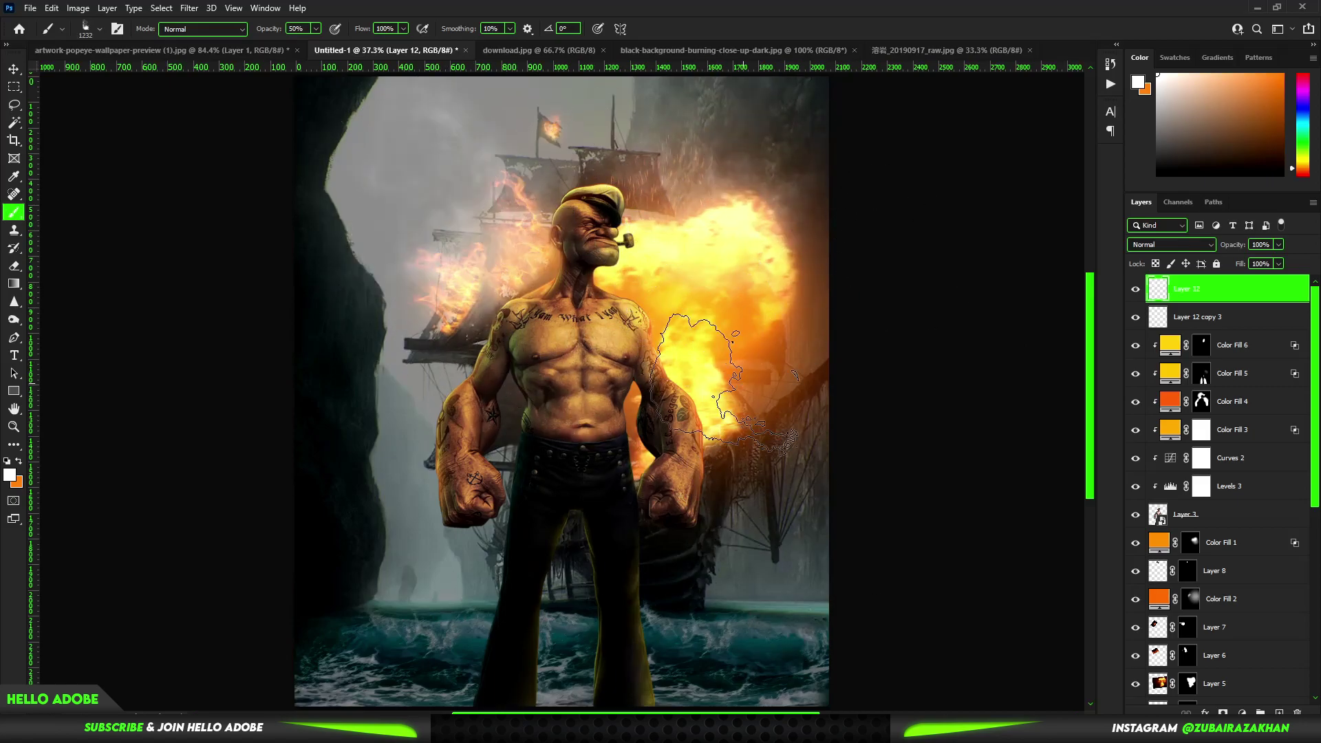
left_click_drag(406, 461, 368, 299)
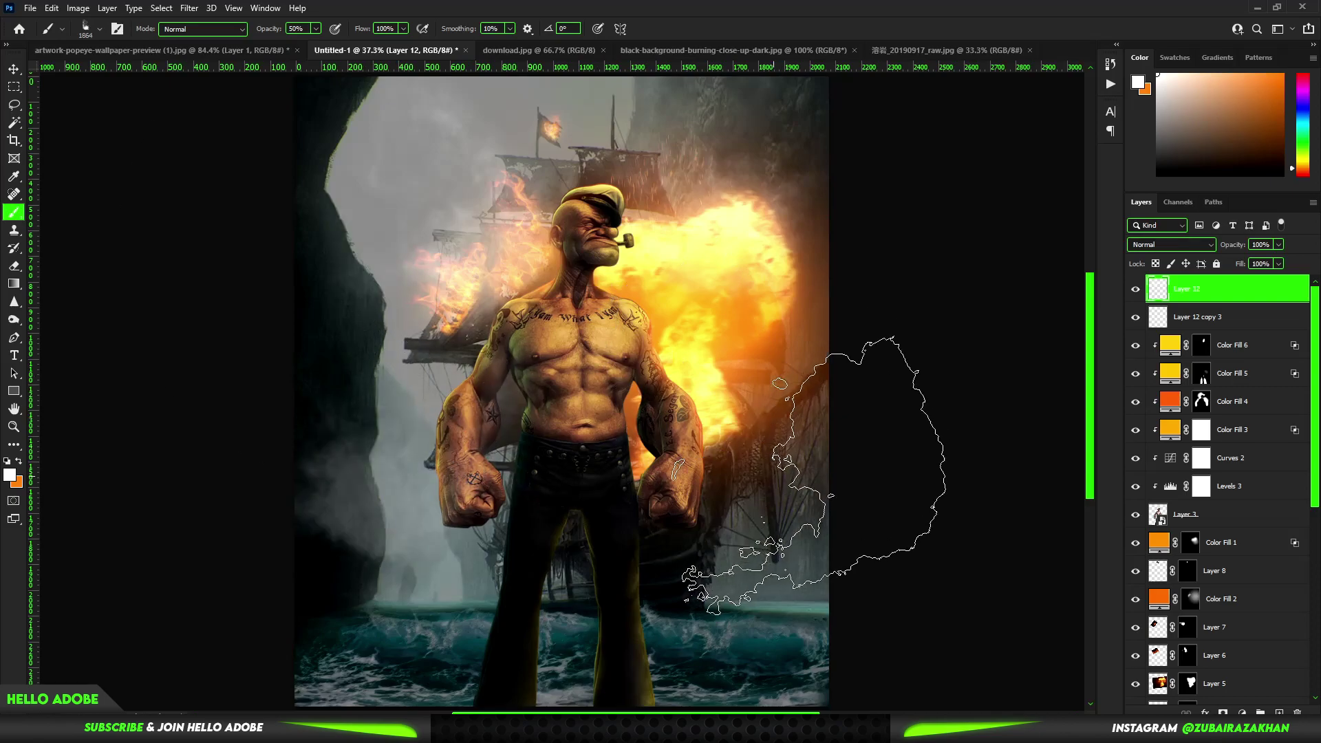
- On new Layer 13, brush black over the fire glow right of Popeye's pipe
scroll(403, 595, "down", 2)
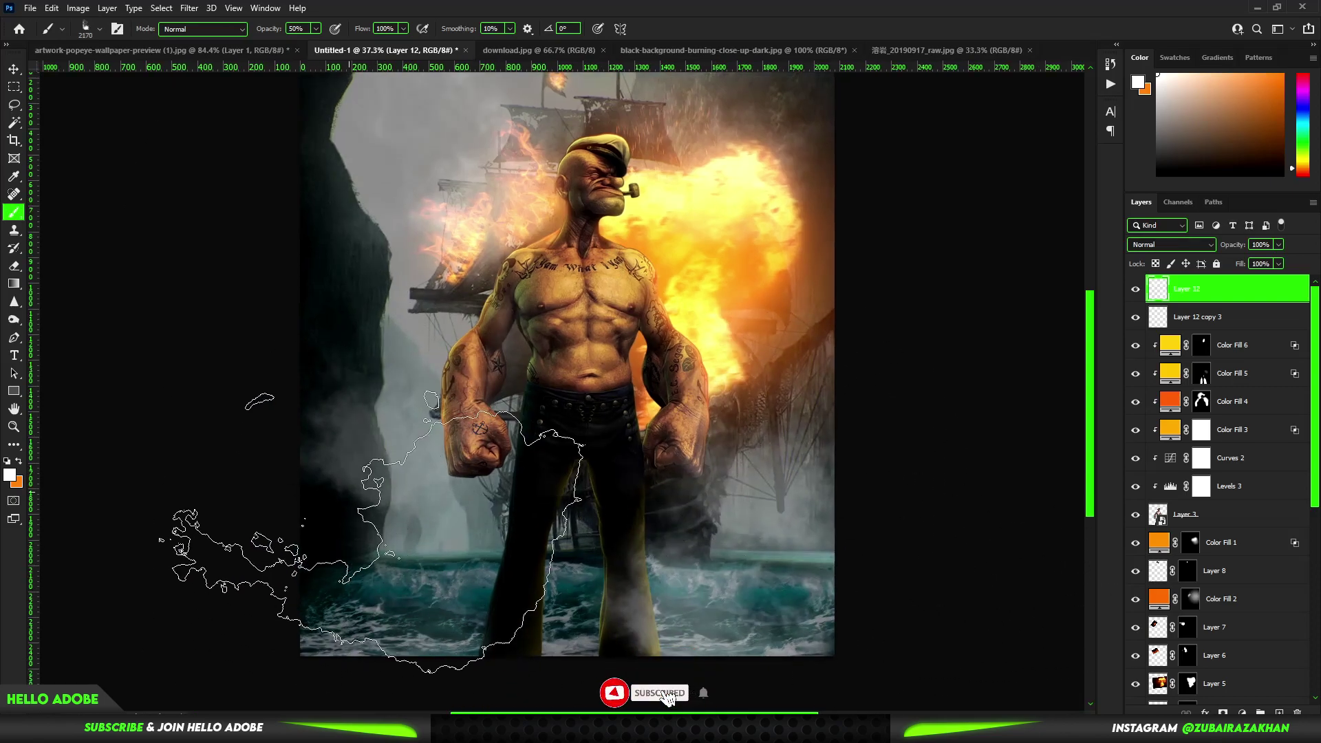
scroll(344, 313, "up", 3)
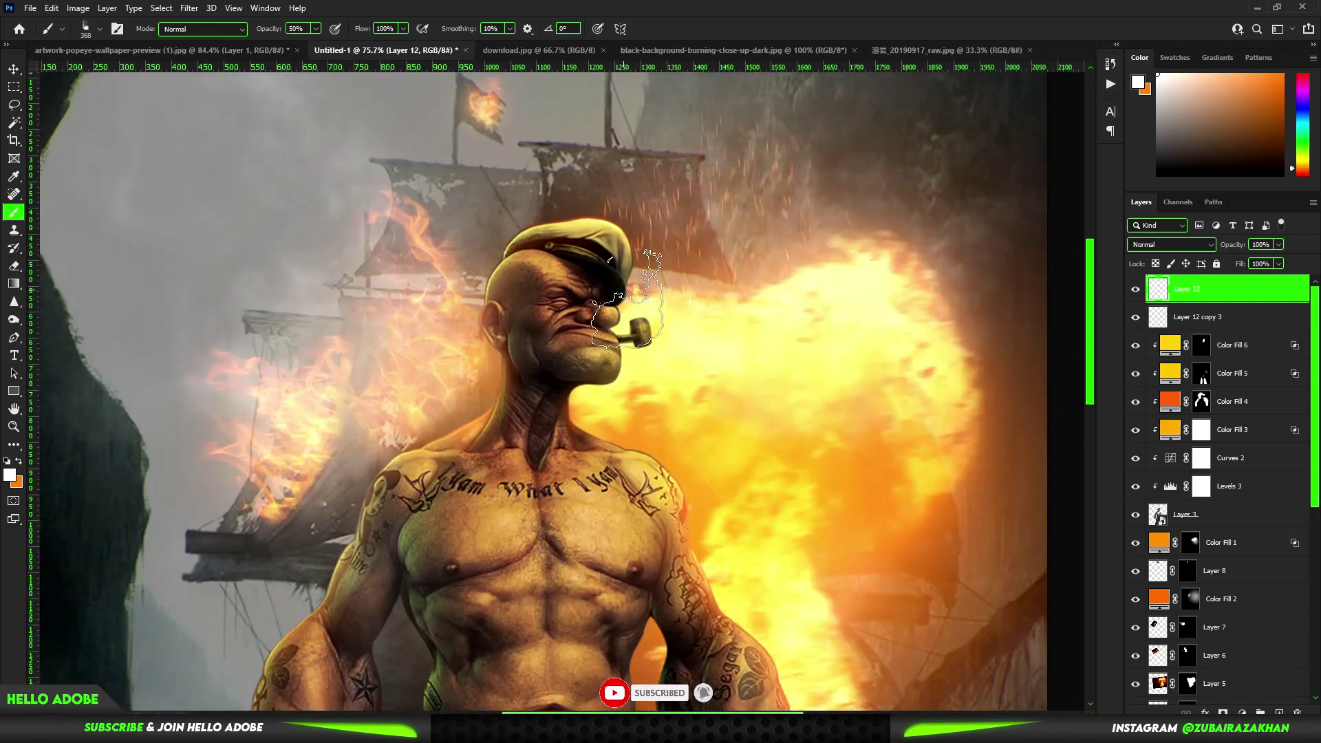
scroll(657, 303, "down", 3)
scroll(571, 217, "up", 3)
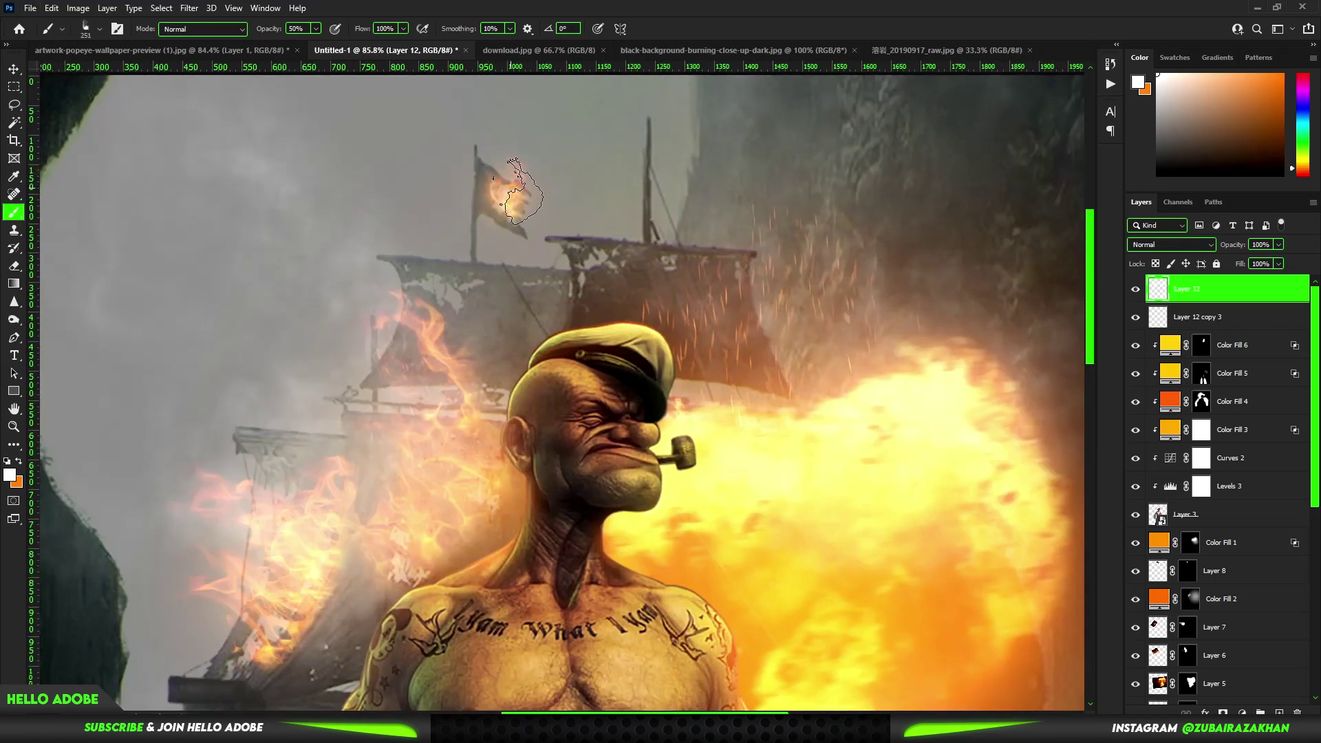
scroll(523, 207, "down", 5)
key("ctrl+shift+alt+n")
left_click(10, 475)
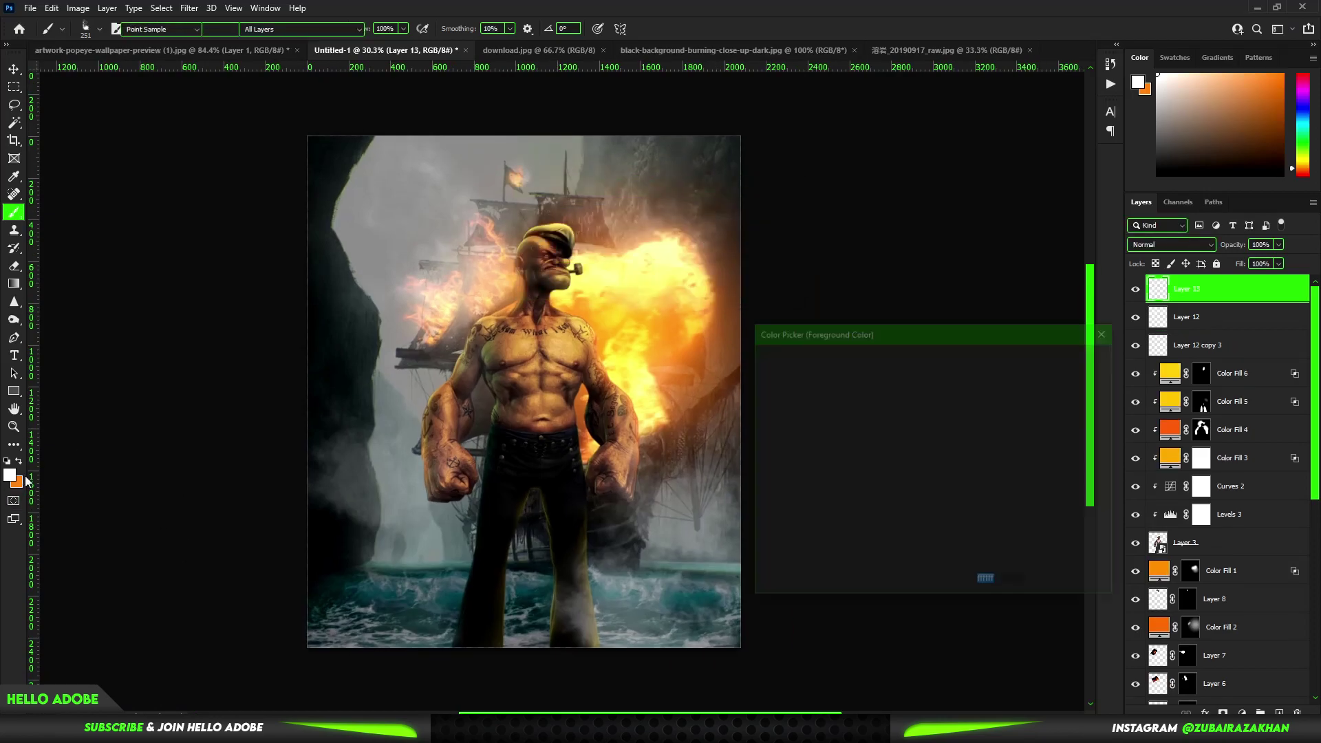
left_click(771, 530)
key("Return")
scroll(688, 333, "up", 2)
scroll(712, 368, "down", 2)
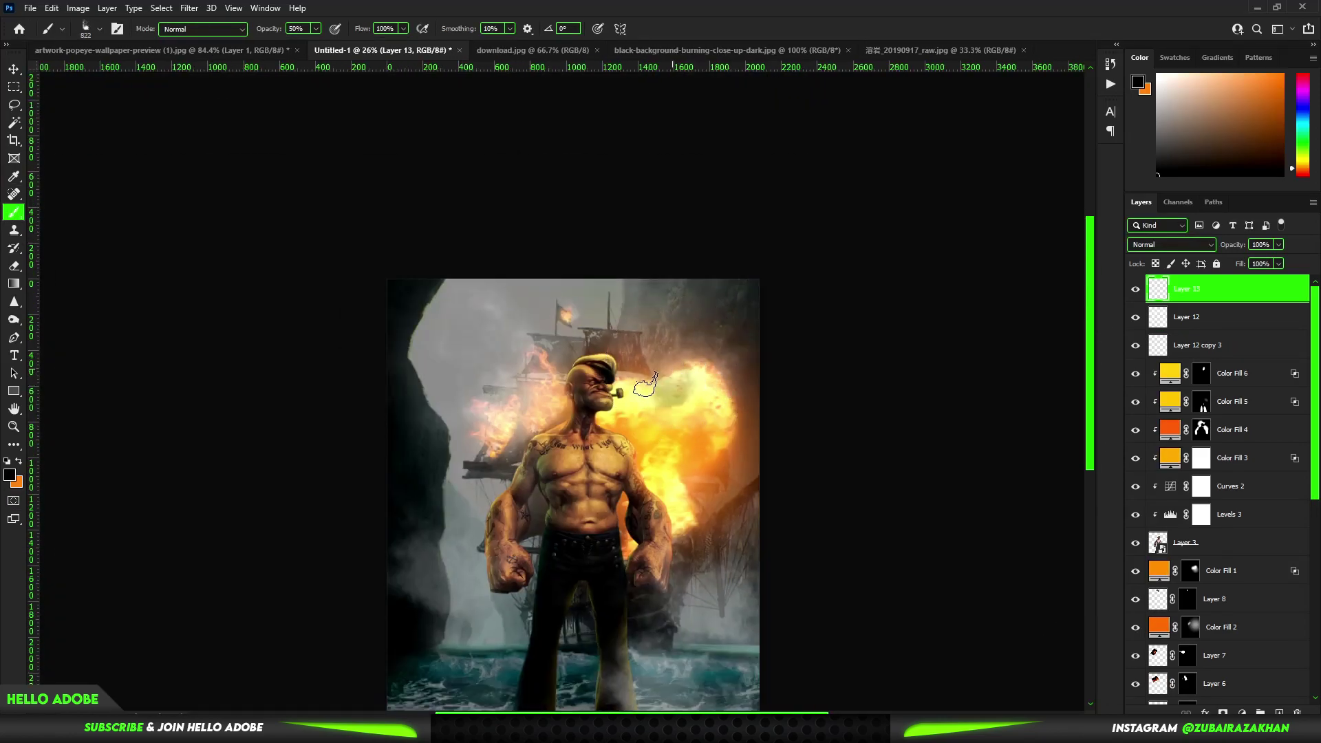
left_click_drag(642, 390, 713, 402)
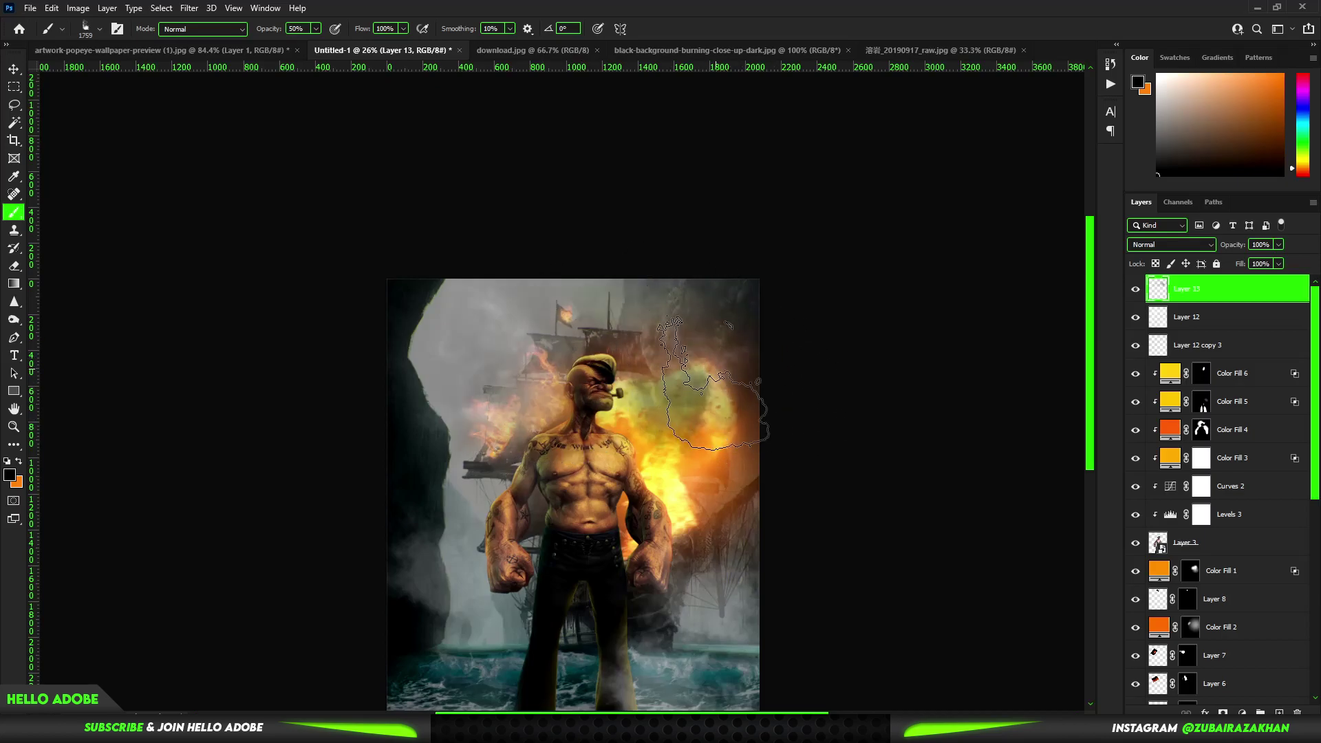
scroll(695, 378, "up", 3)
scroll(699, 384, "down", 2)
scroll(699, 384, "down", 1)
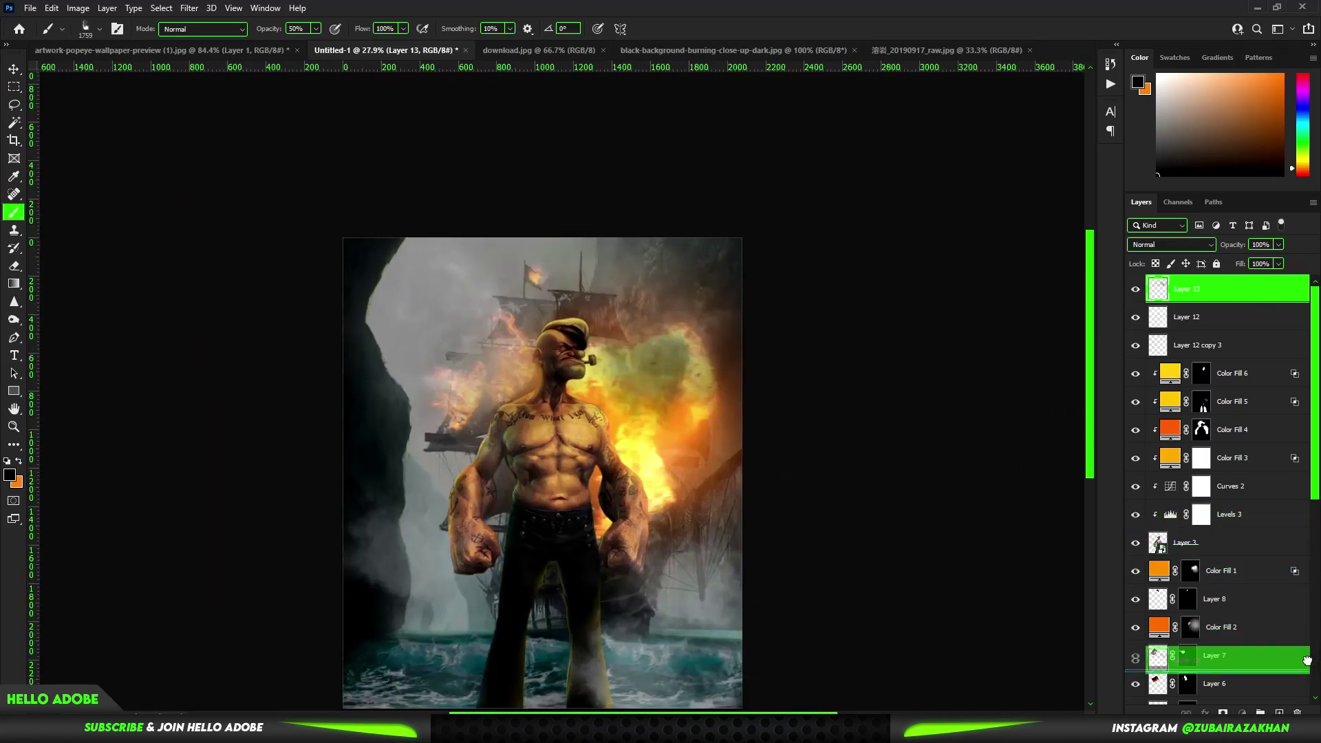
- Place Layer 13 beneath Layer 3 in Overlay mode and zoom in on Popeye's torso
mouse_move(1187, 289)
left_mouse_down()
mouse_move(1210, 653)
mouse_move(1242, 271)
mouse_move(1210, 529)
left_mouse_up()
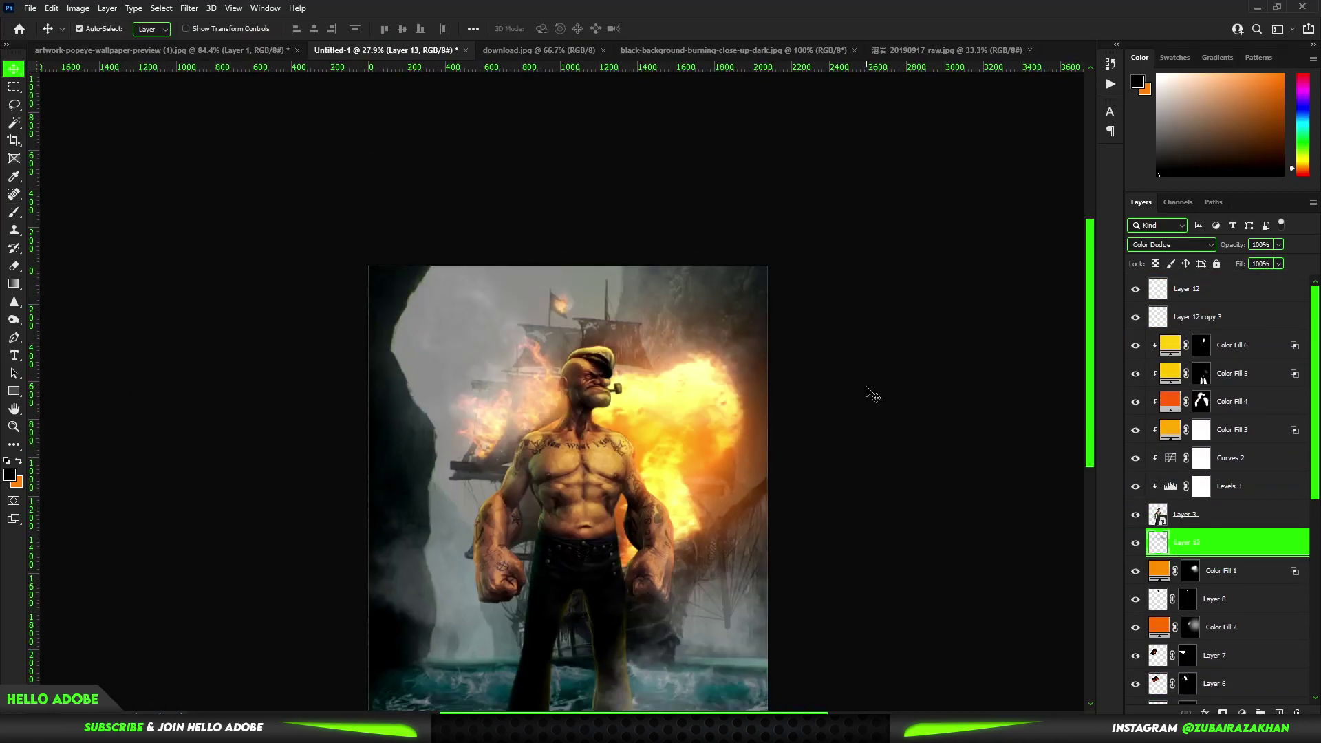
key("ctrl+l")
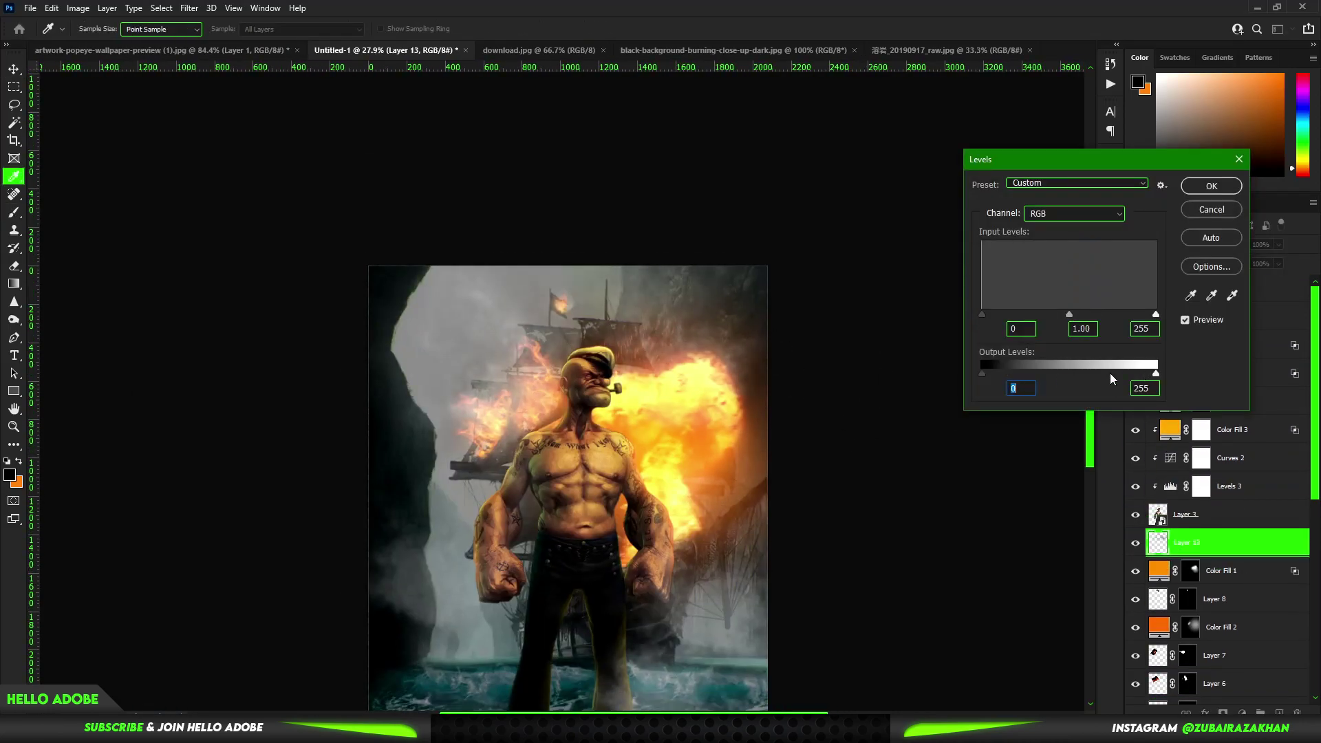
key("Escape")
left_click_drag(688, 216, 726, 216)
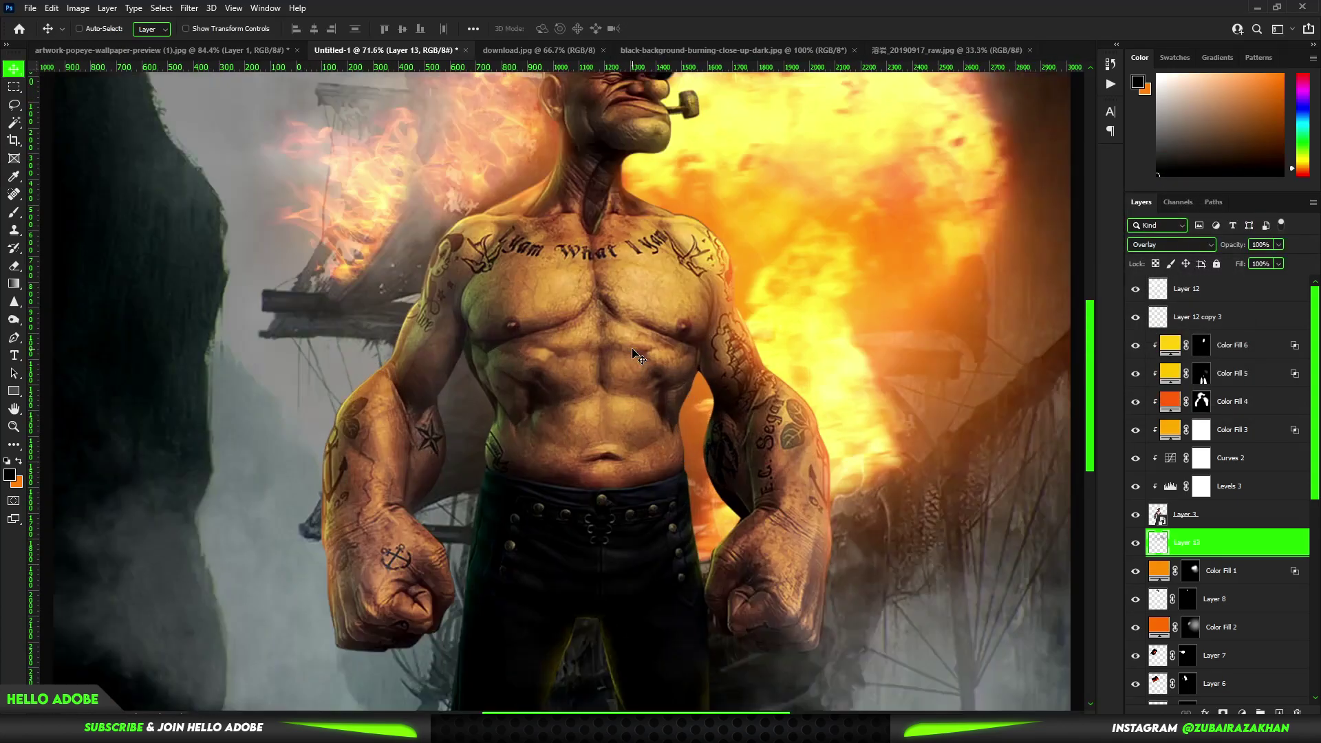
- Group Layers 2 and 4 with their adjustments into Group 1
left_click(1233, 344)
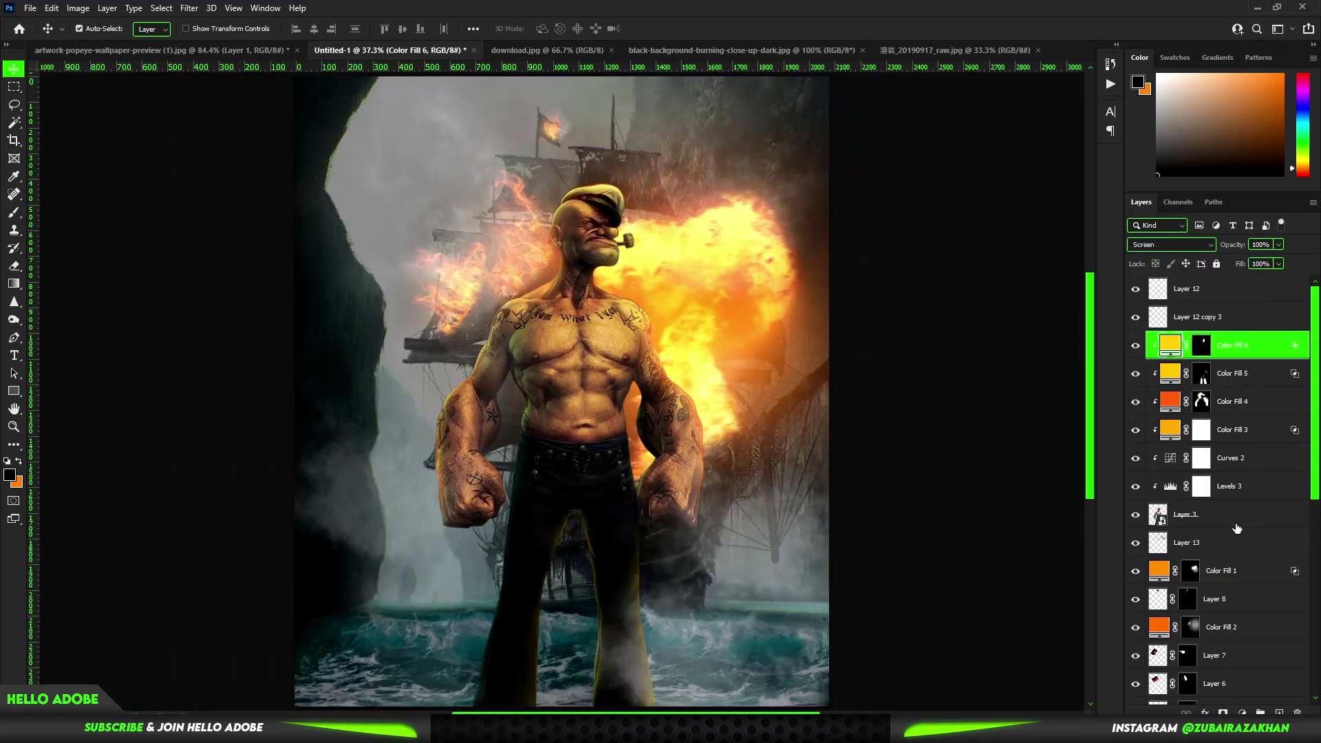
scroll(1210, 550, "down", 5)
left_click(1219, 492, "shift")
key("ctrl+g")
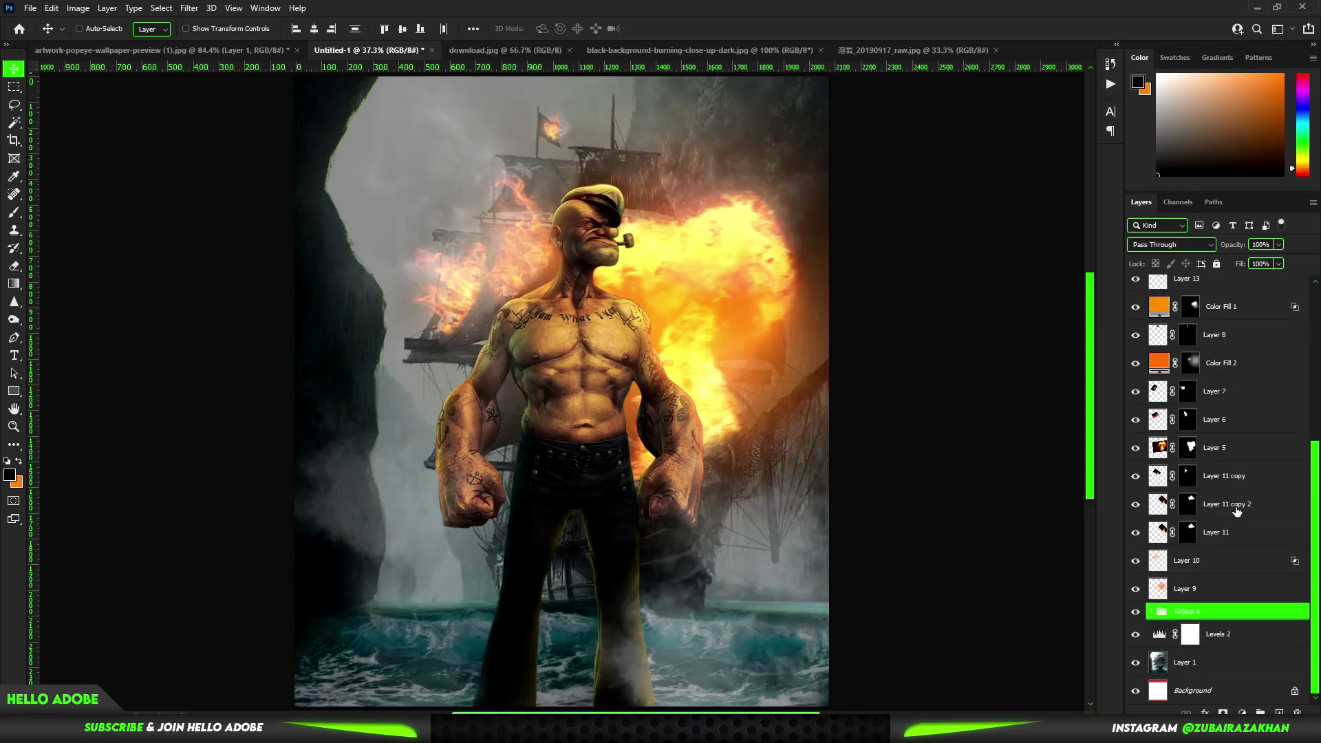
left_click(1151, 611)
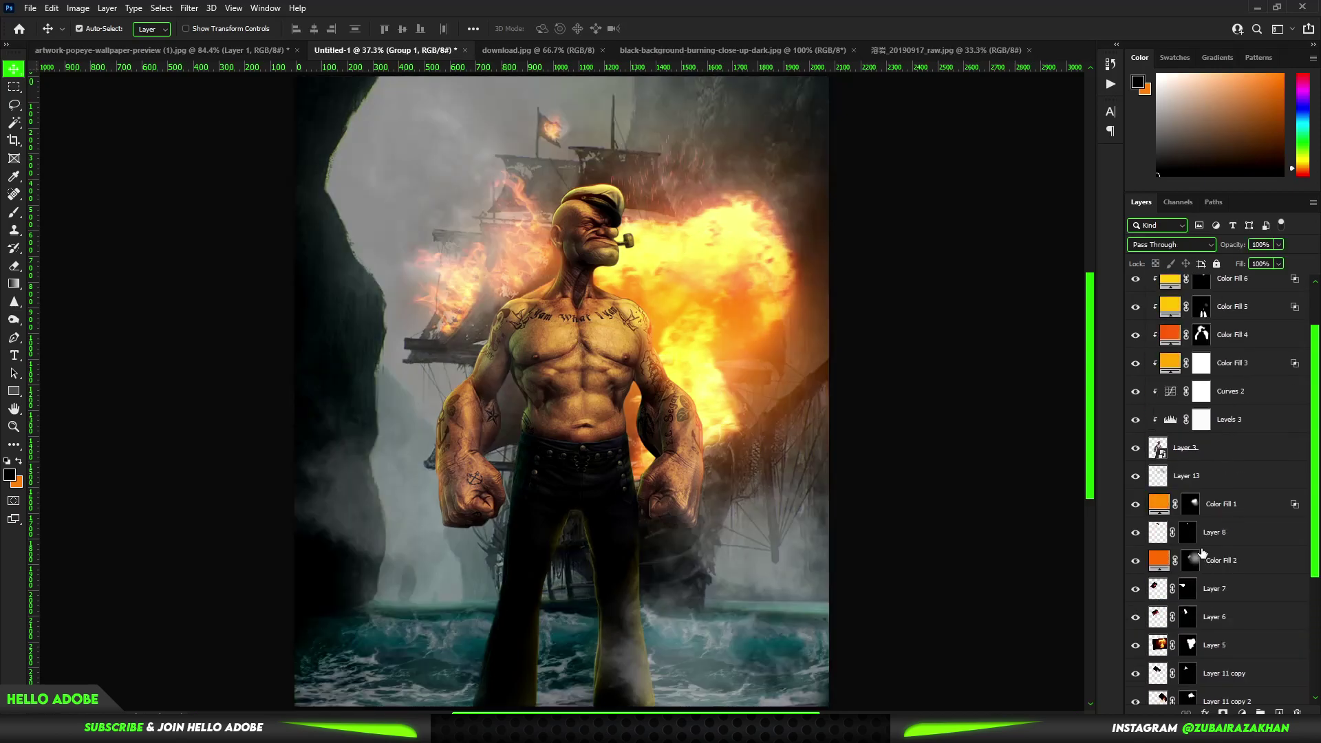
left_click(1150, 621)
- Duplicate Group 1 near the stack top, merge its wave layers, and clip Levels 1 and Curves 1
left_click(1210, 618)
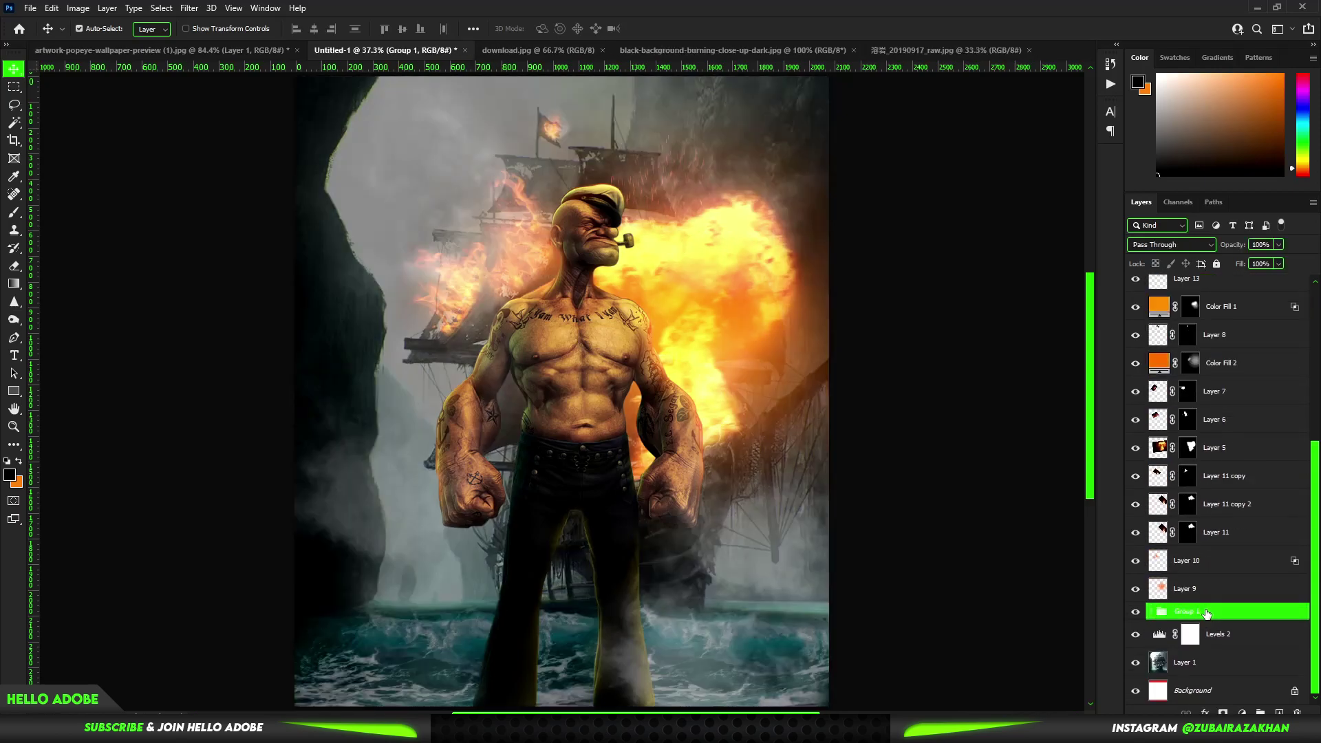
key("ctrl+j")
left_click_drag(1207, 650, 1211, 341)
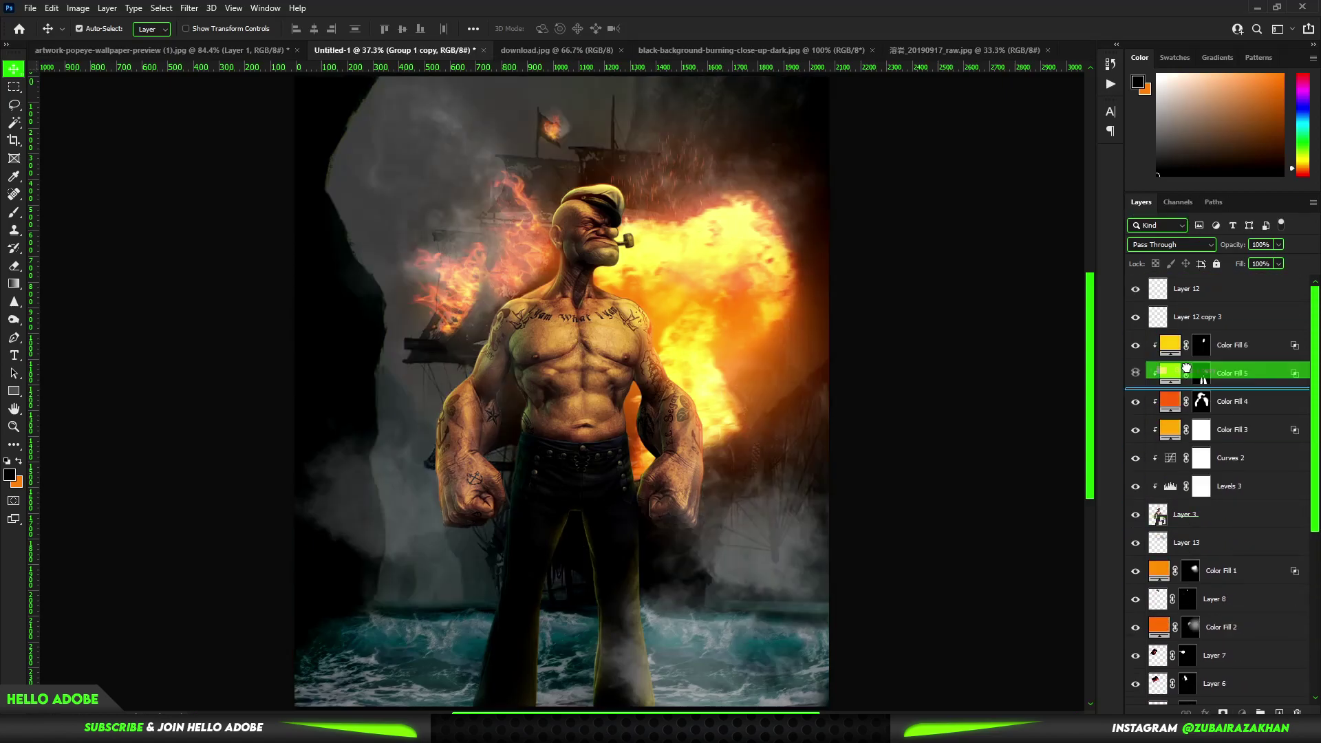
key("ctrl+minus")
left_click(1151, 340)
left_click(1224, 362)
scroll(1206, 414, "down", 1)
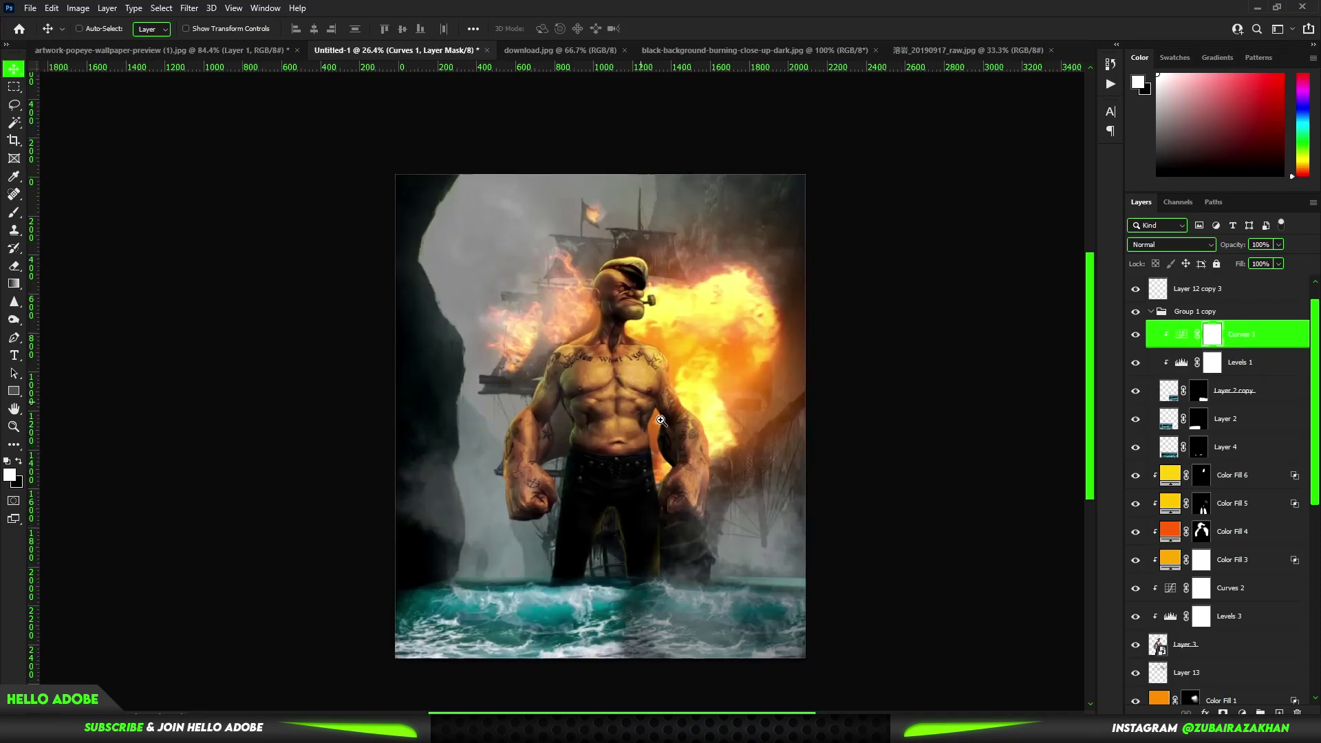
left_click(1151, 318)
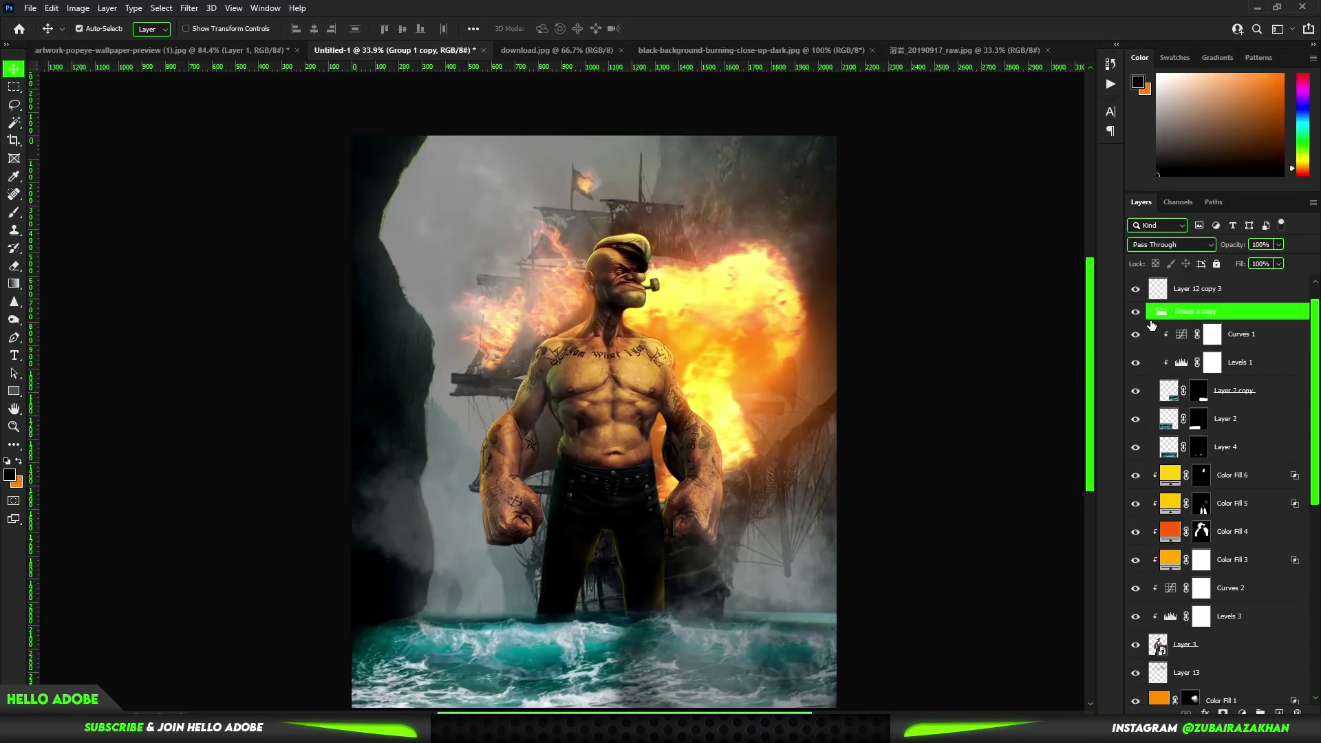
left_click(1241, 365)
key("ctrl+z")
key("ctrl+z")
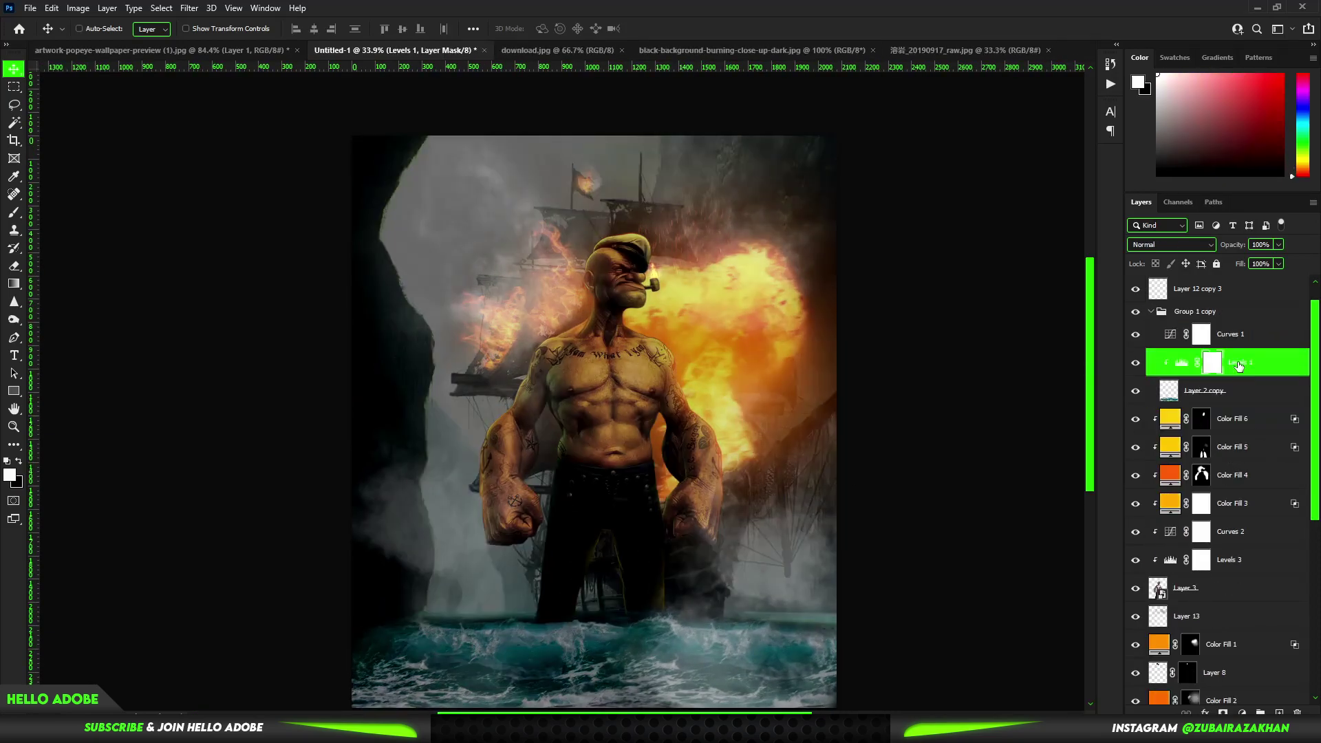
key("ctrl+shift+z")
key("ctrl+shift+z")
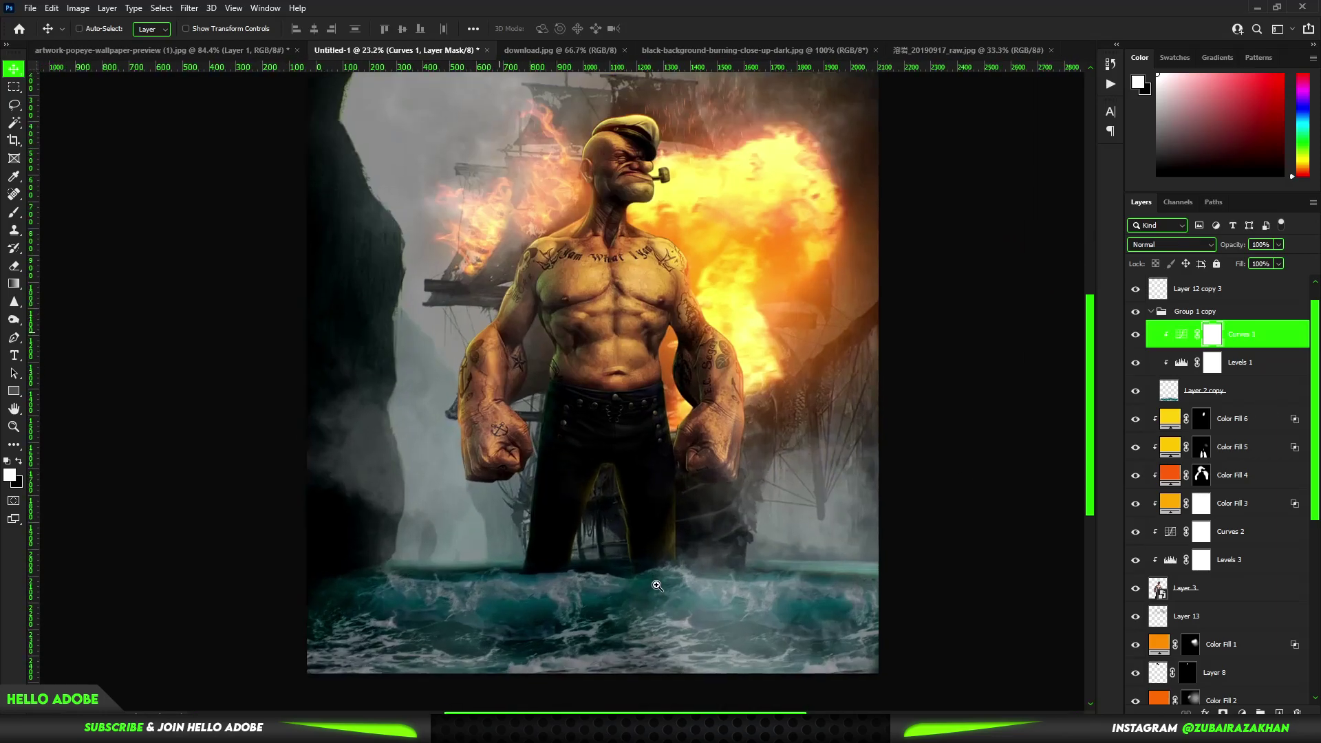
- Step through the History panel and toggle layer visibility to compare the darker surf
left_click(1110, 63)
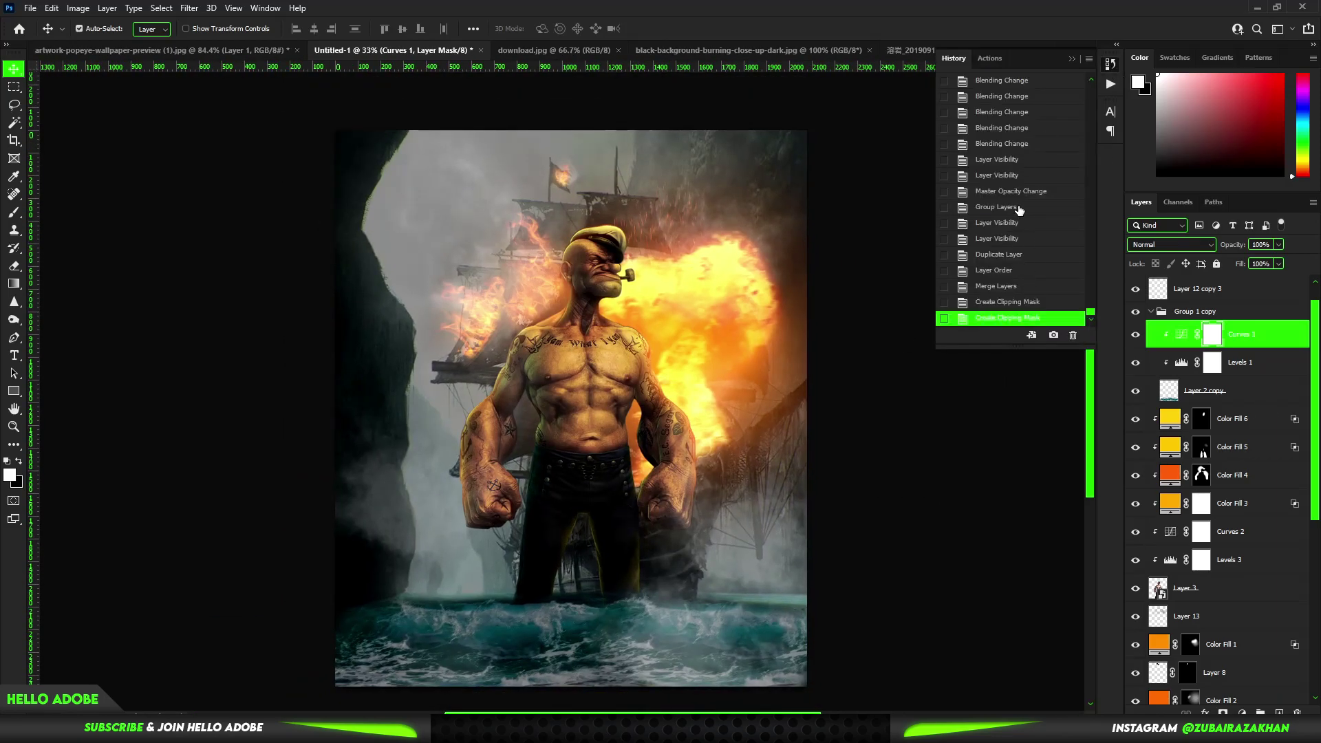
left_click(1001, 143)
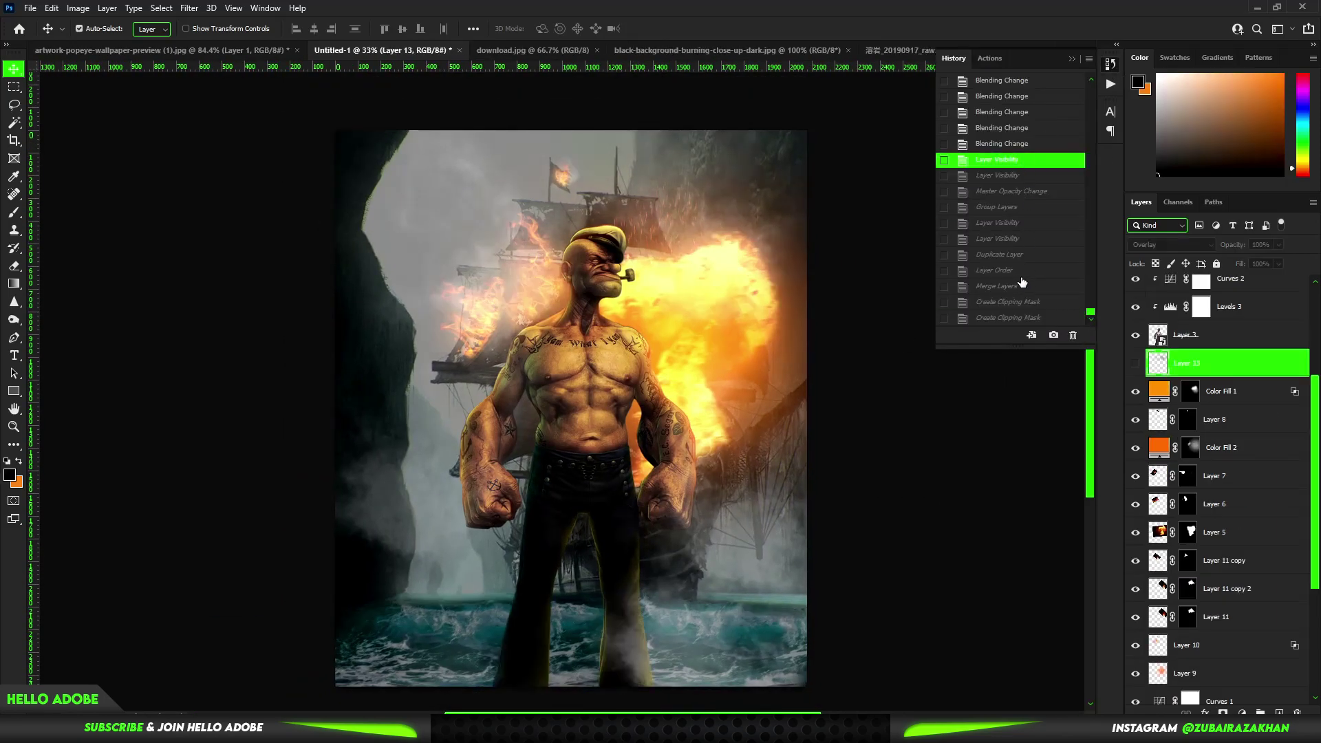
left_click(1010, 317)
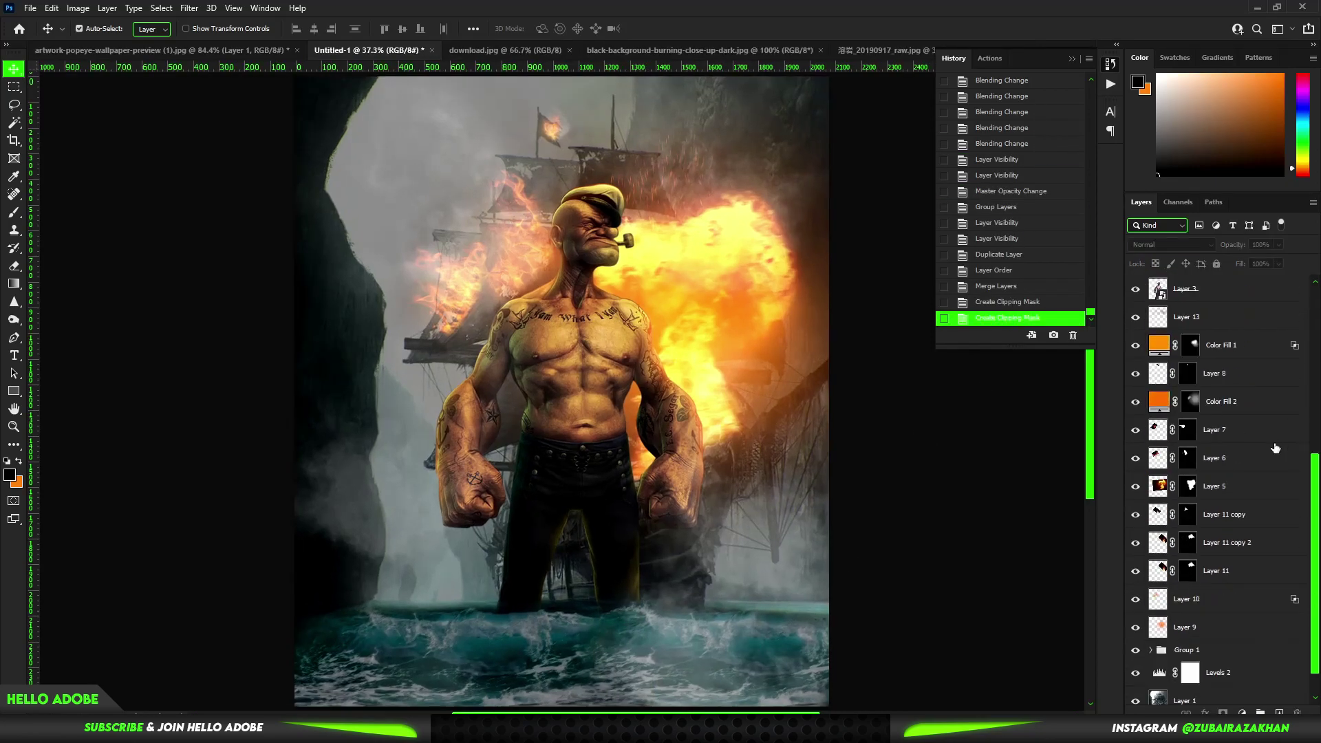
scroll(1275, 448, "down", 2)
left_click(1135, 611)
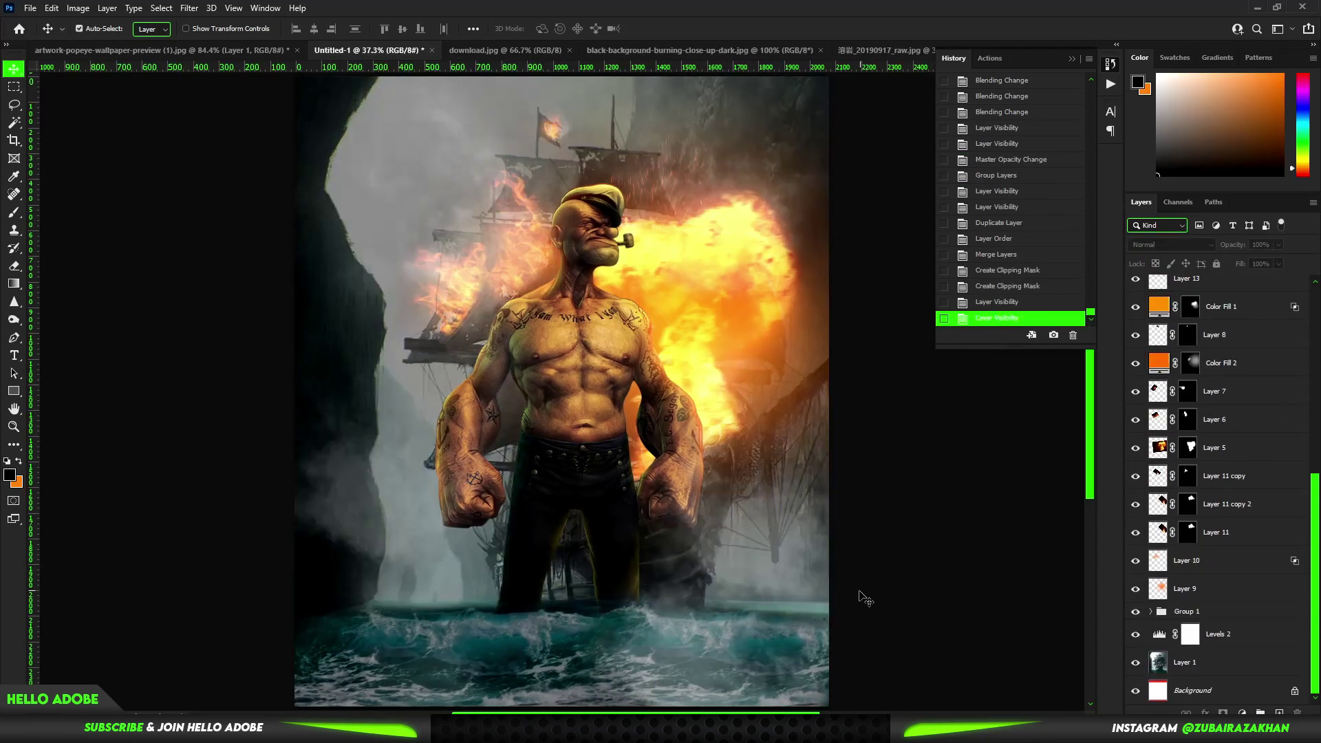
left_click(1209, 663)
scroll(1214, 413, "up", 10)
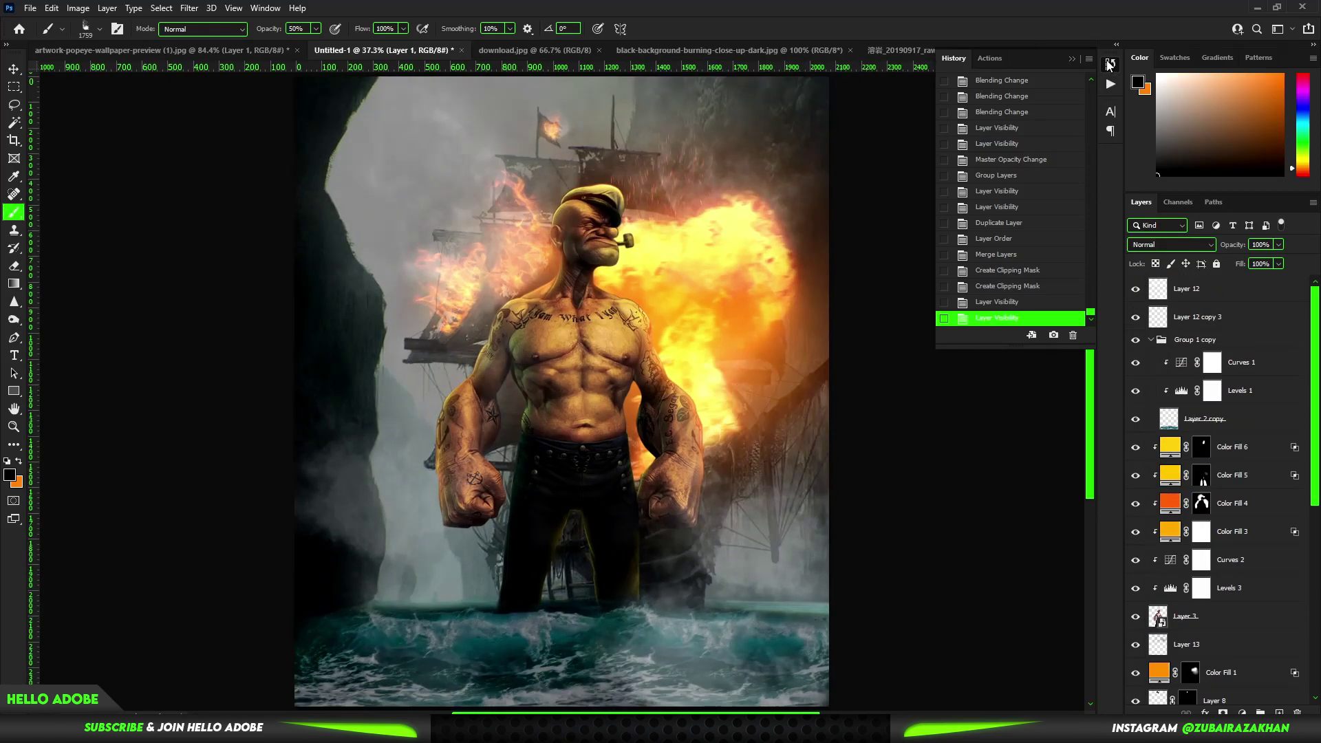
- On a new Layer 14, paint yellow sampled from the fire across the sea
key("ctrl+shift+alt+n")
scroll(624, 412, "down", 1)
right_click(592, 366)
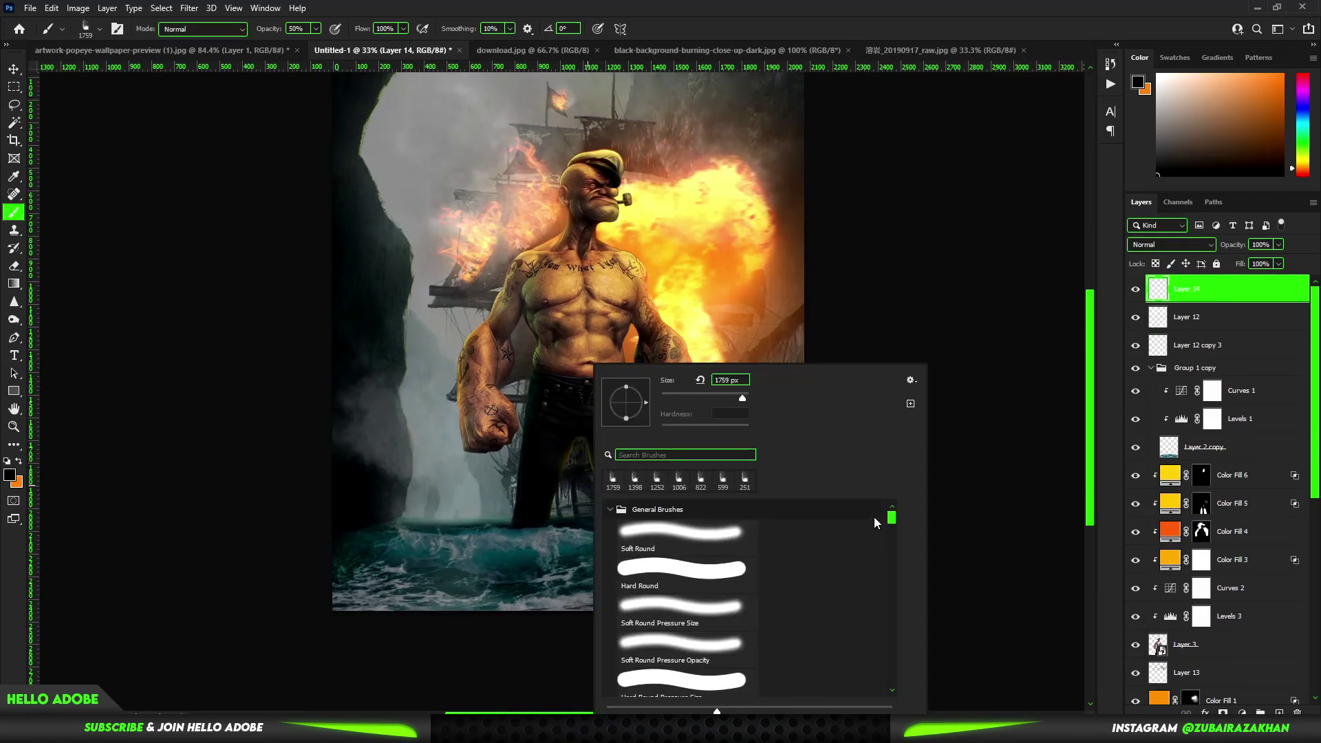
key("Return")
left_click(700, 204, "alt")
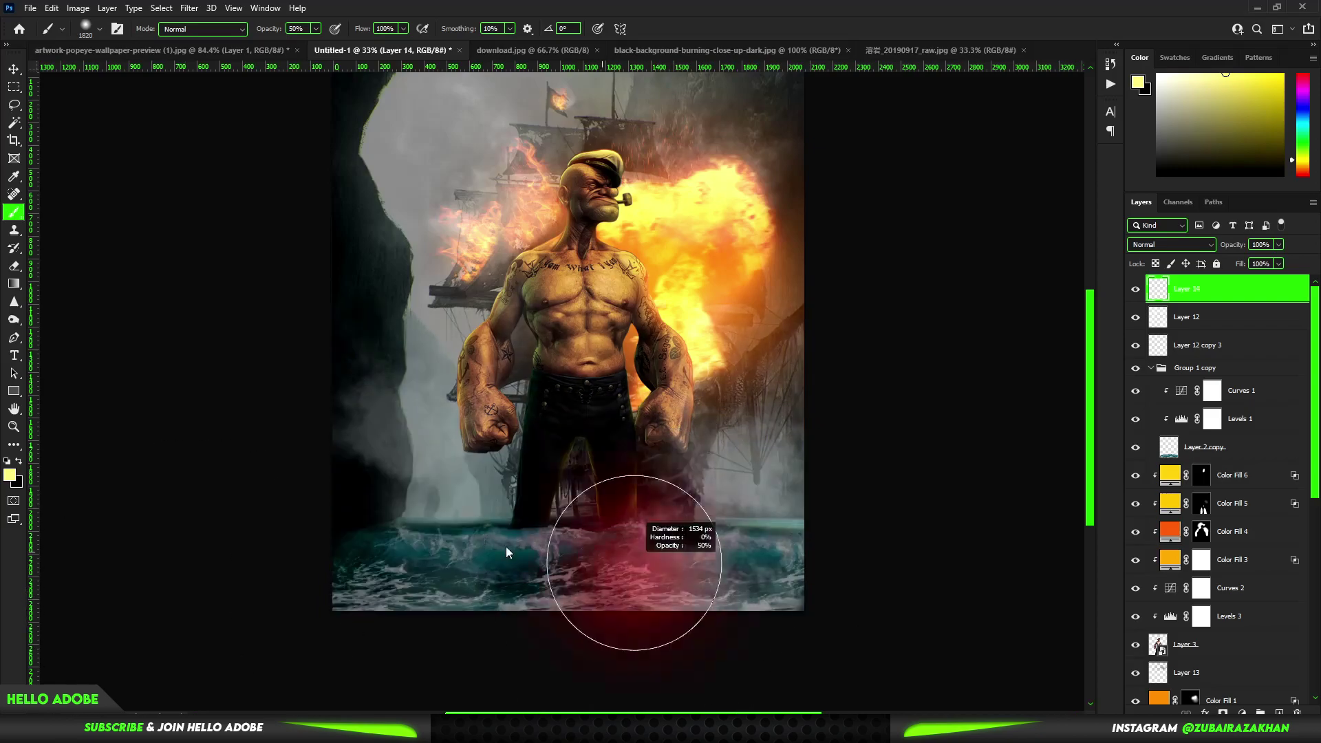
left_click_drag(791, 544, 412, 544)
- Set Layer 14 to Color blend mode with Blend If and erase excess tint
key("v")
key("shift+minus")
key("shift+minus")
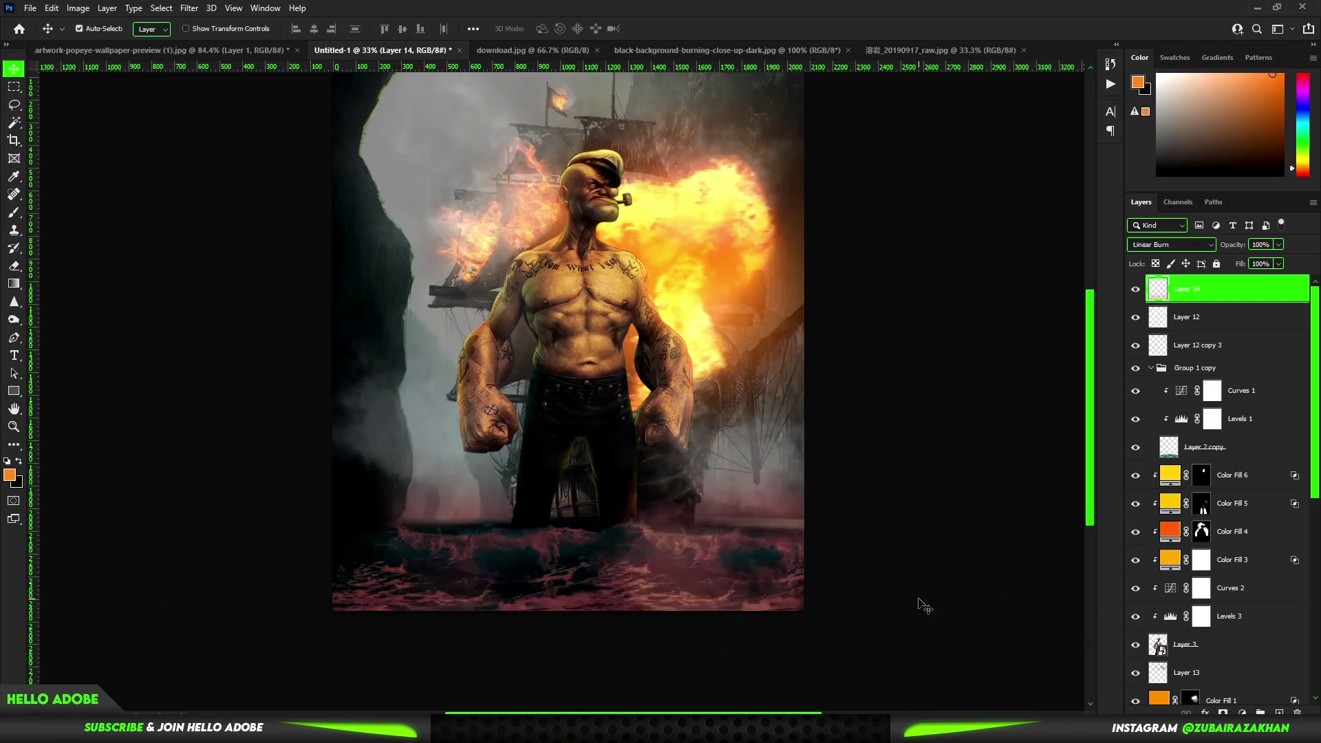
key("shift+minus")
key("shift+minus")
key("shift+minus")
key("shift+minus")
key("shift+minus")
key("shift+minus")
key("shift+plus")
key("shift+plus")
key("shift+plus")
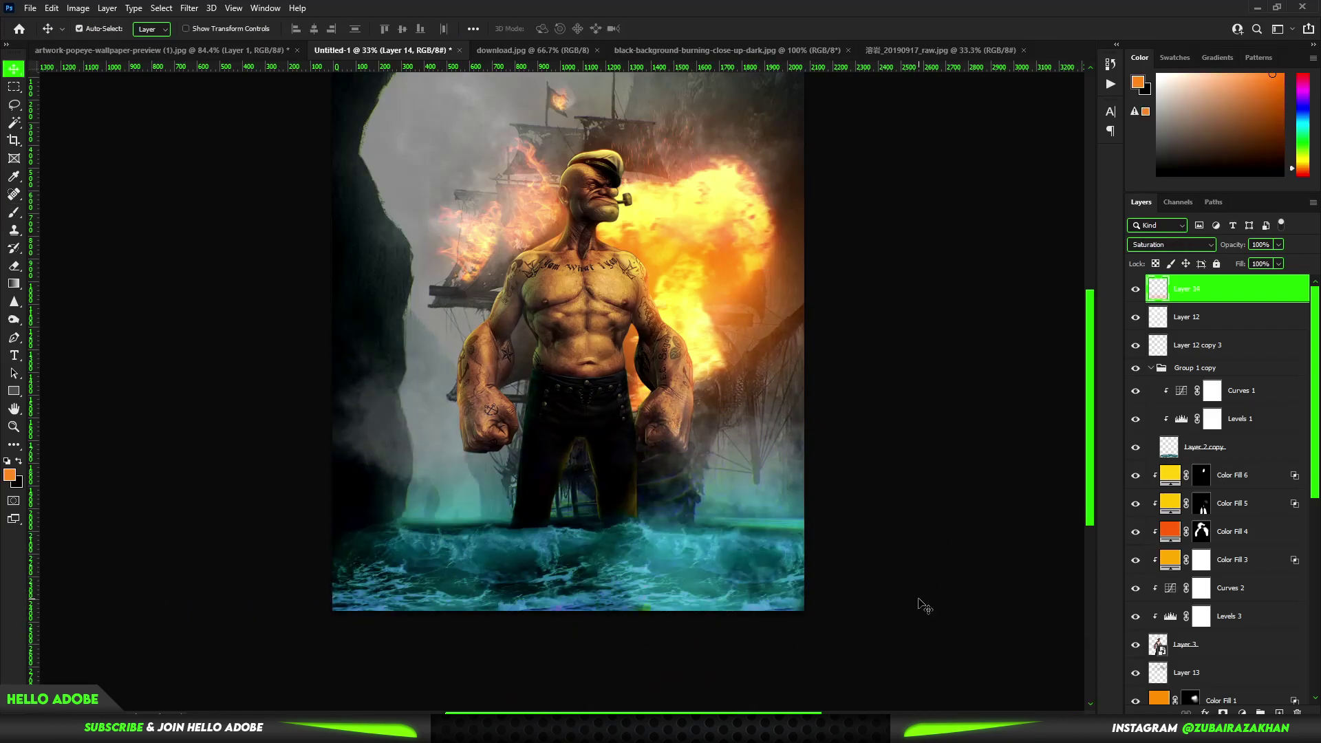
key("shift+plus")
key("shift+plus")
key("shift+plus")
double_click(1267, 294)
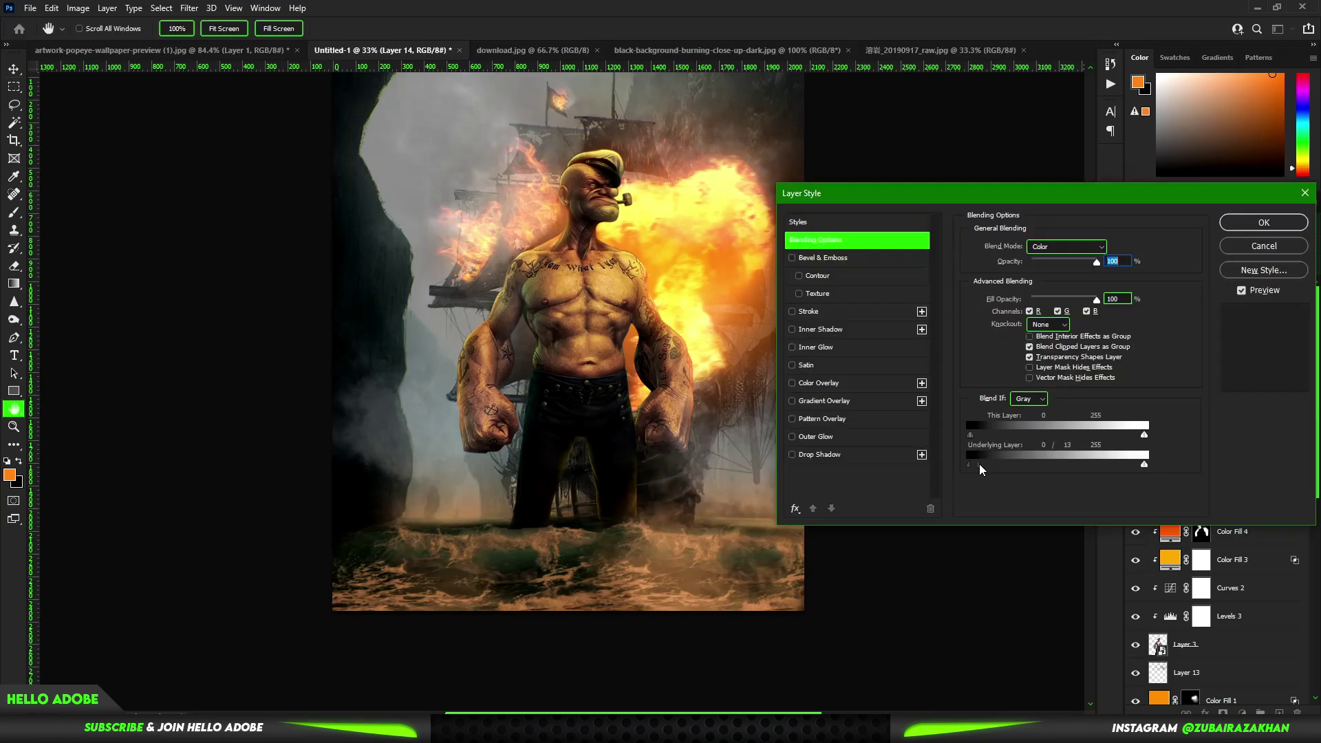
key("Return")
key("e")
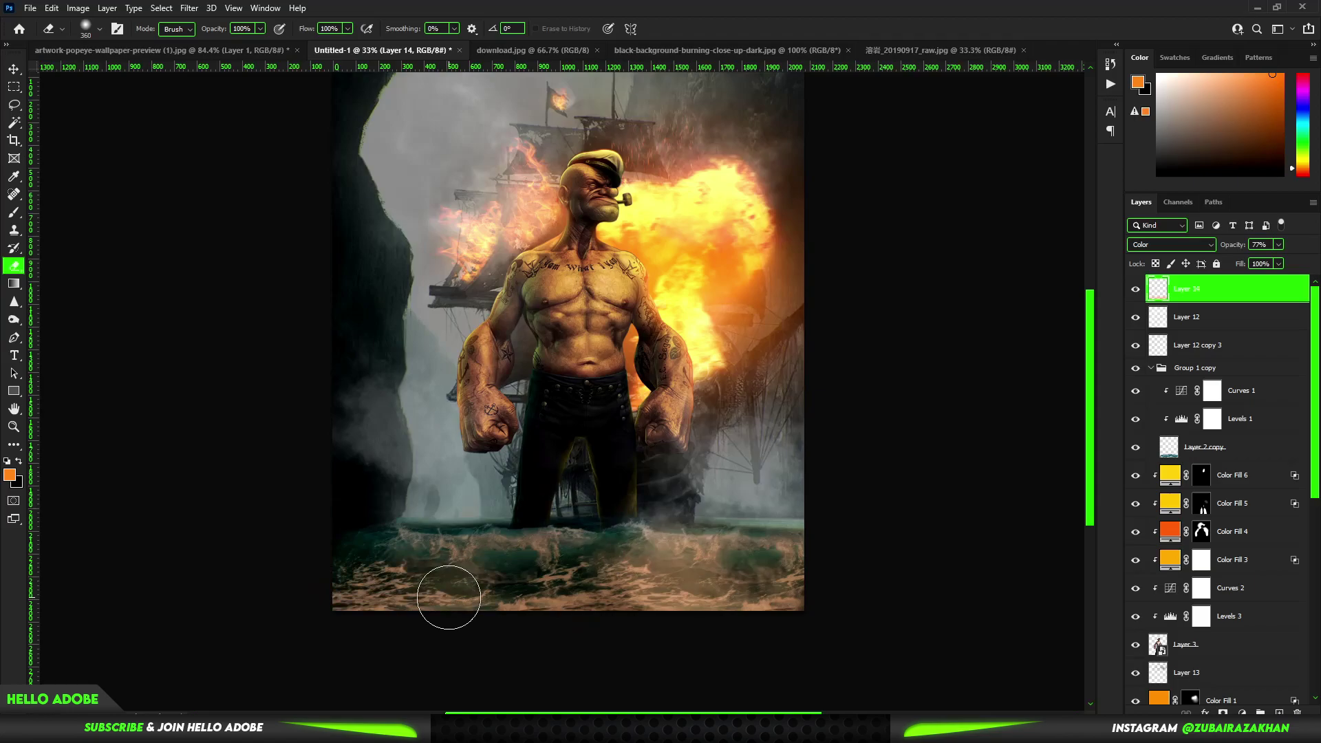
key("b")
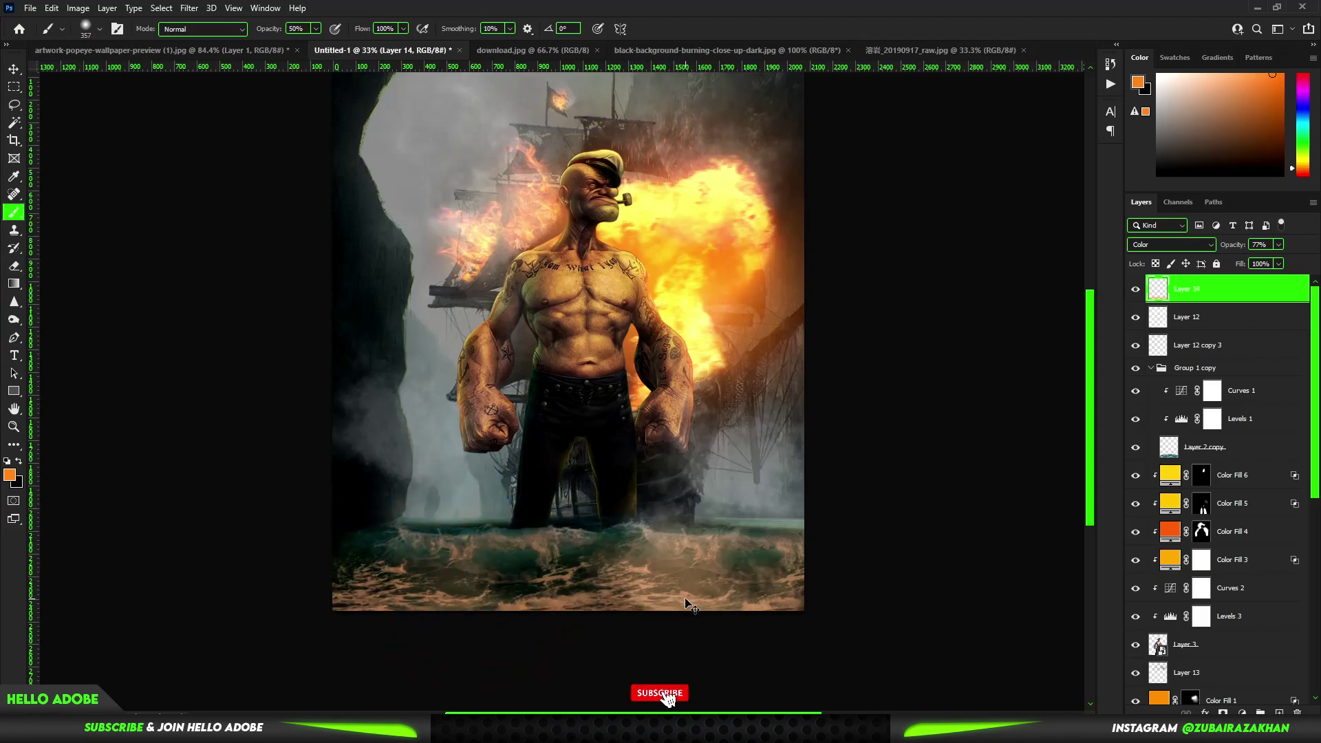
scroll(616, 413, "up", 1)
- Start a Hue/Saturation hue shift on Layer 2 copy
left_click(1203, 447)
key("ctrl+u")
mouse_move(899, 310)
left_mouse_down()
mouse_move(883, 315)
mouse_move(880, 349)
mouse_move(925, 314)
mouse_move(880, 313)
left_mouse_up()
- Enter Hue -110 and Saturation -30 in Hue/Saturation, then move to Lightness
key("ctrl+minus")
left_click(894, 382)
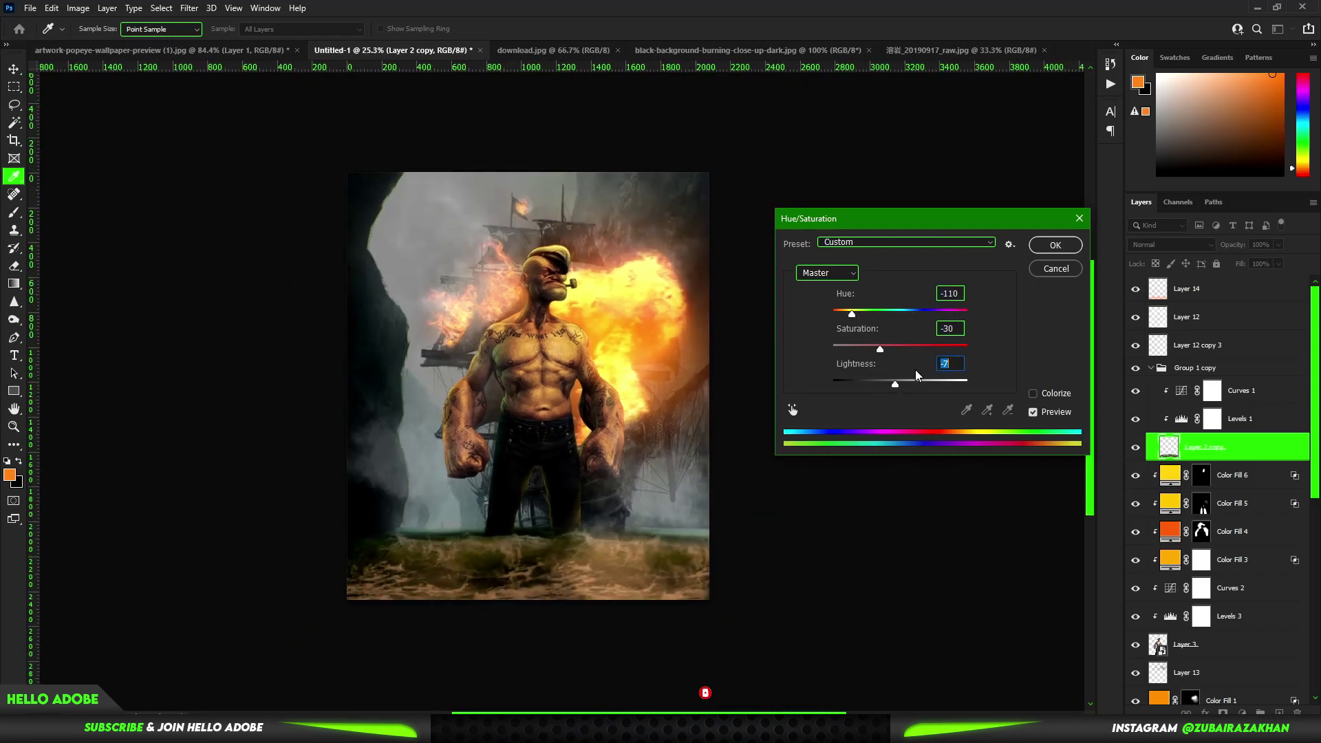